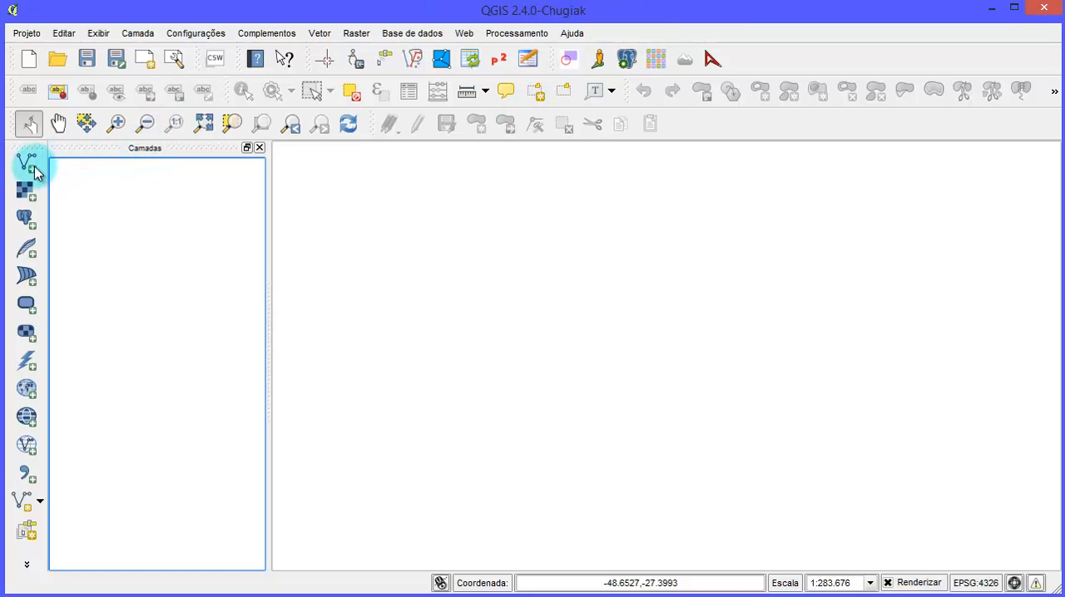
- Start adding a vector layer from file and browse to the QGIS24_Georref_Carta_Top/SHP/BASE_CART folder
{"action": "left_click", "coordinate": [28, 163]}
{"action": "left_click", "coordinate": [624, 332]}
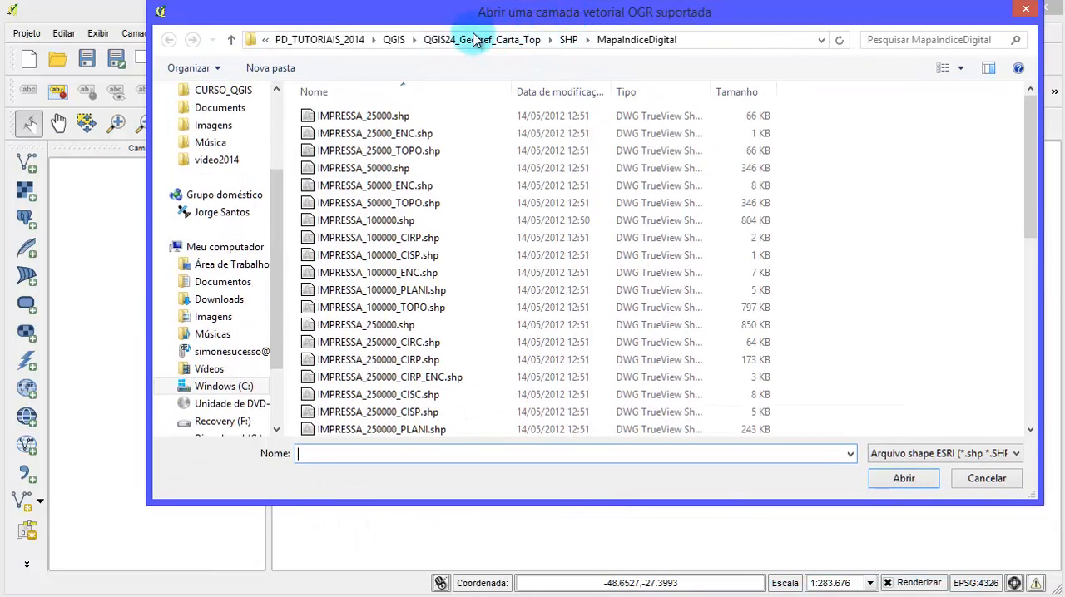
{"action": "left_click", "coordinate": [442, 42]}
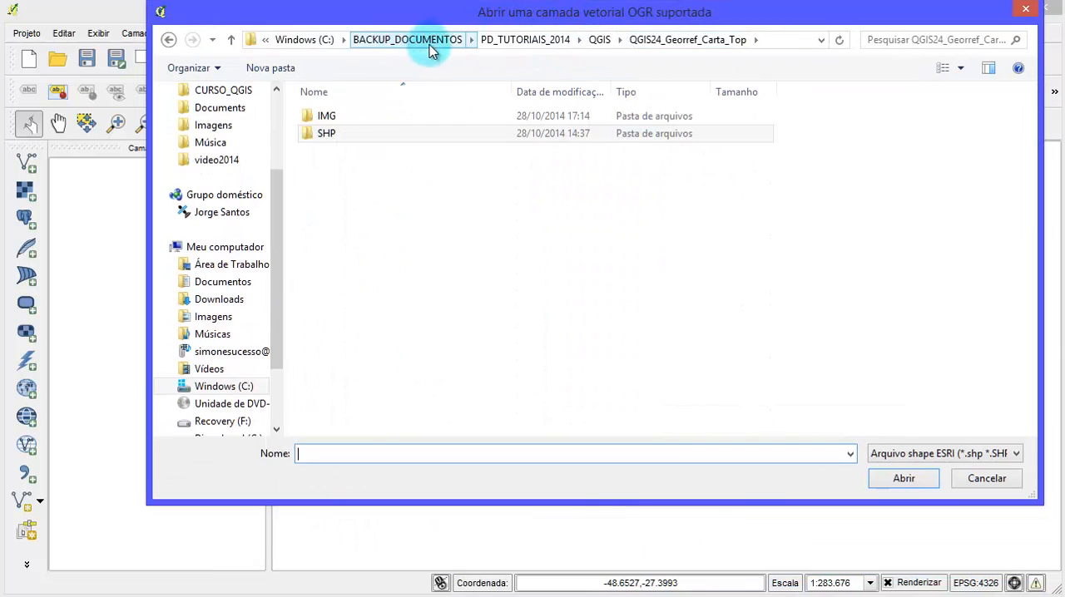
{"action": "left_click", "coordinate": [621, 40]}
{"action": "left_click", "coordinate": [604, 41]}
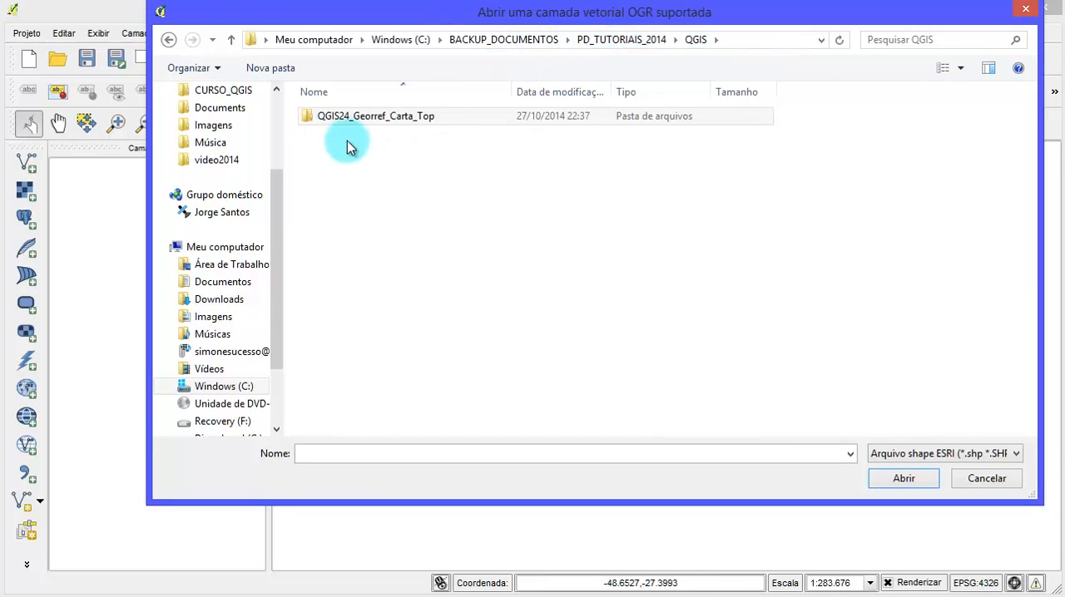
{"action": "left_click", "coordinate": [415, 119]}
{"action": "double_click", "coordinate": [419, 118]}
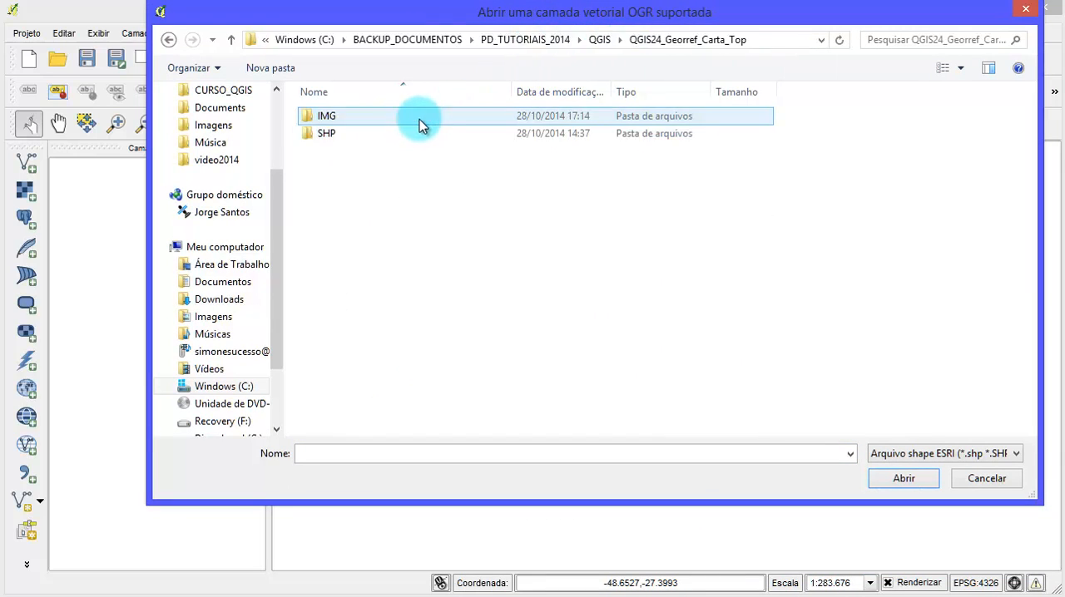
{"action": "double_click", "coordinate": [363, 132]}
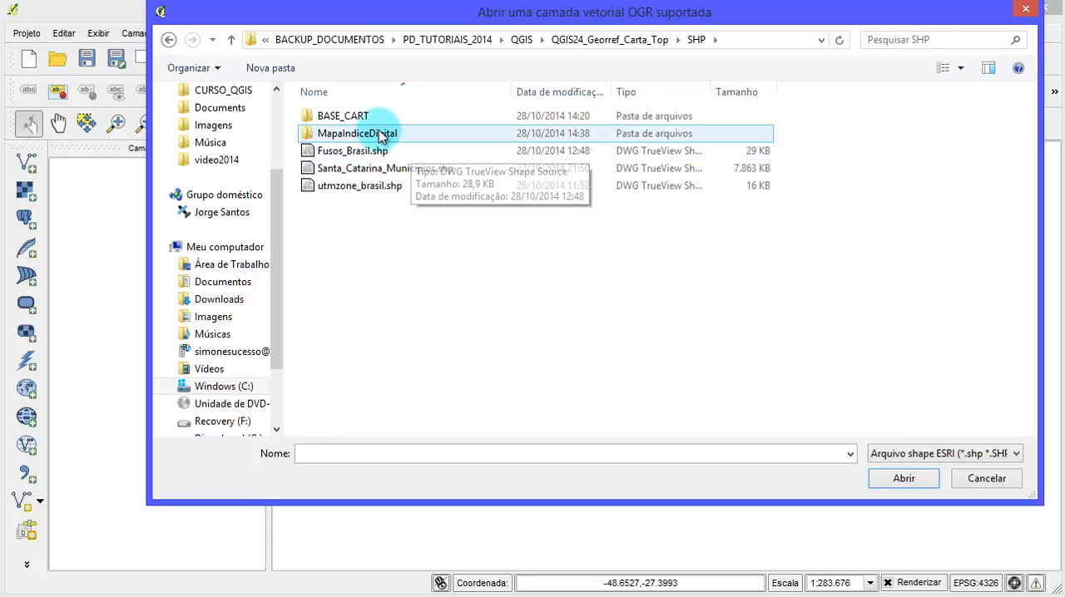
{"action": "double_click", "coordinate": [357, 115]}
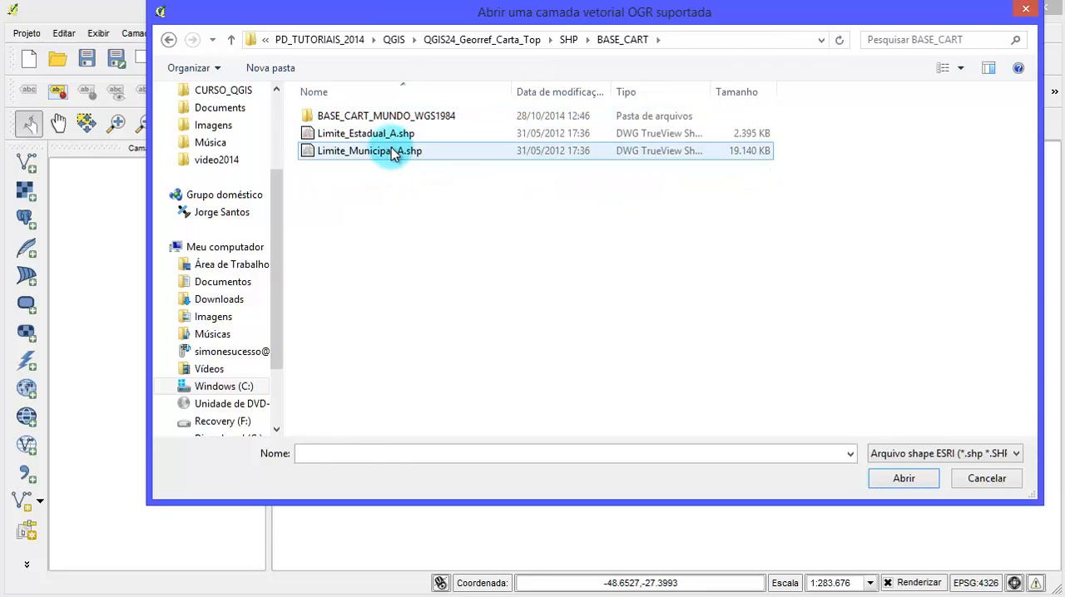
- Add both Limite_Estadual_A.shp and Limite_Municipal_A.shp to the map as vector layers
{"action": "left_click", "coordinate": [394, 155]}
{"action": "left_click_drag", "start_coordinate": [442, 186], "coordinate": [416, 165]}
{"action": "left_click", "coordinate": [366, 137], "text": "ctrl"}
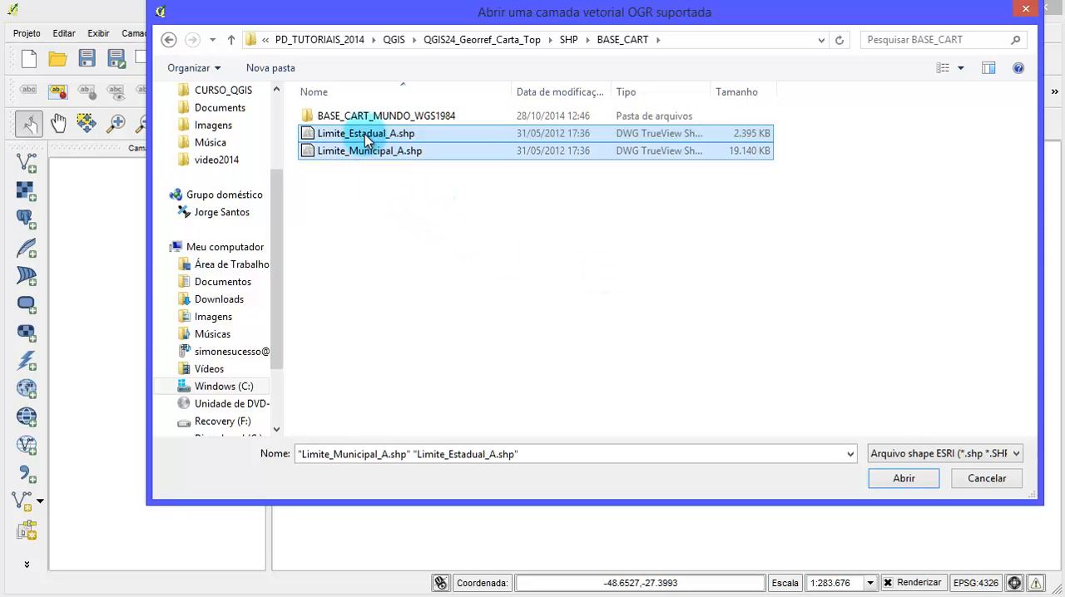
{"action": "left_click", "coordinate": [904, 479]}
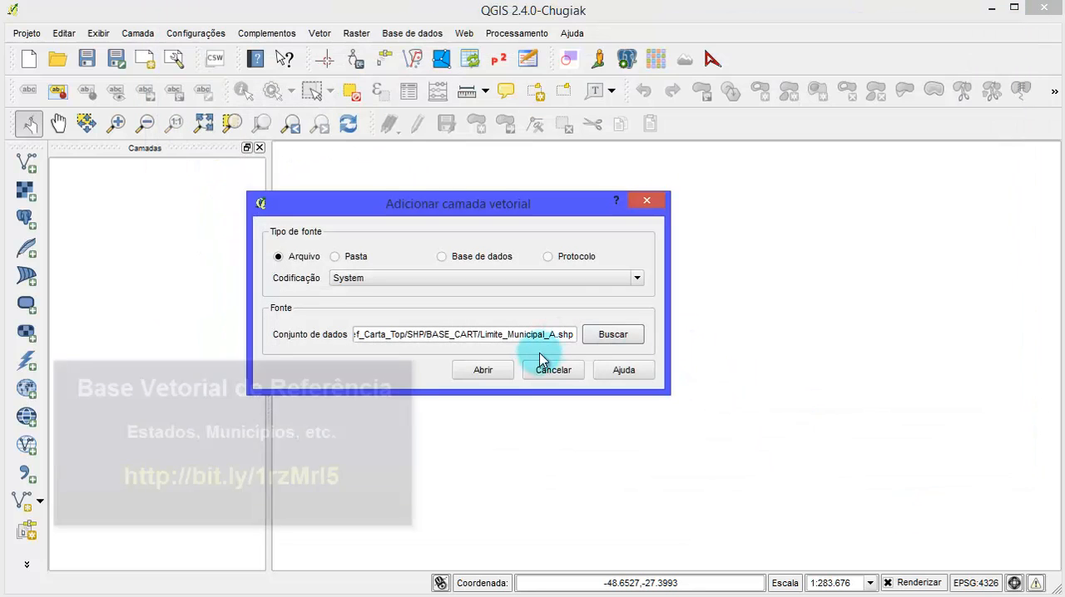
{"action": "left_click", "coordinate": [506, 368]}
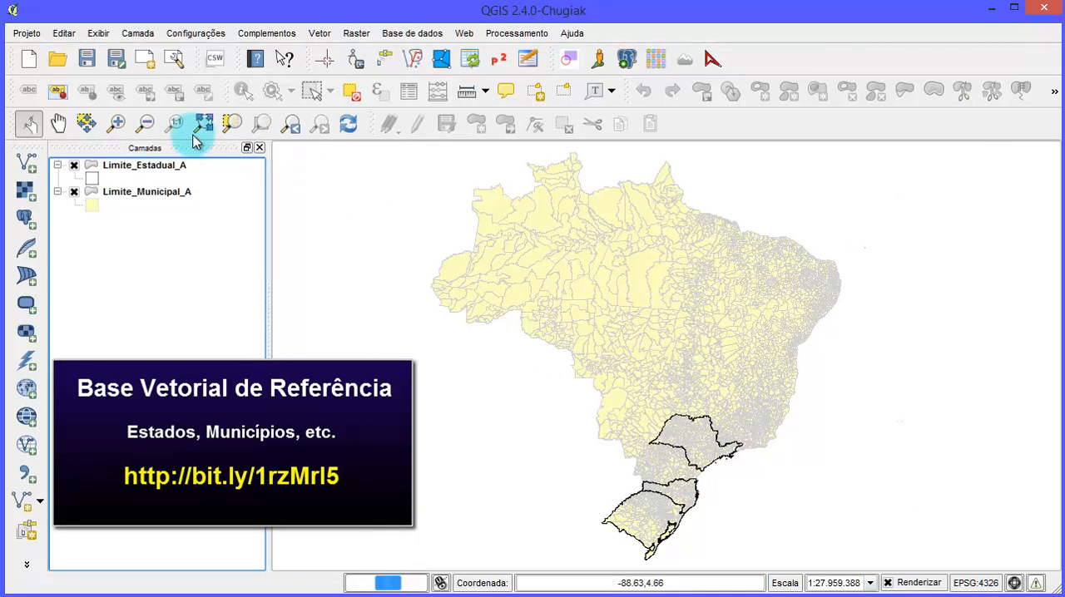
- Frame the island area on Santa Catarina's coast in the map and hide the Limite_Estadual_A layer
{"action": "left_click", "coordinate": [117, 124]}
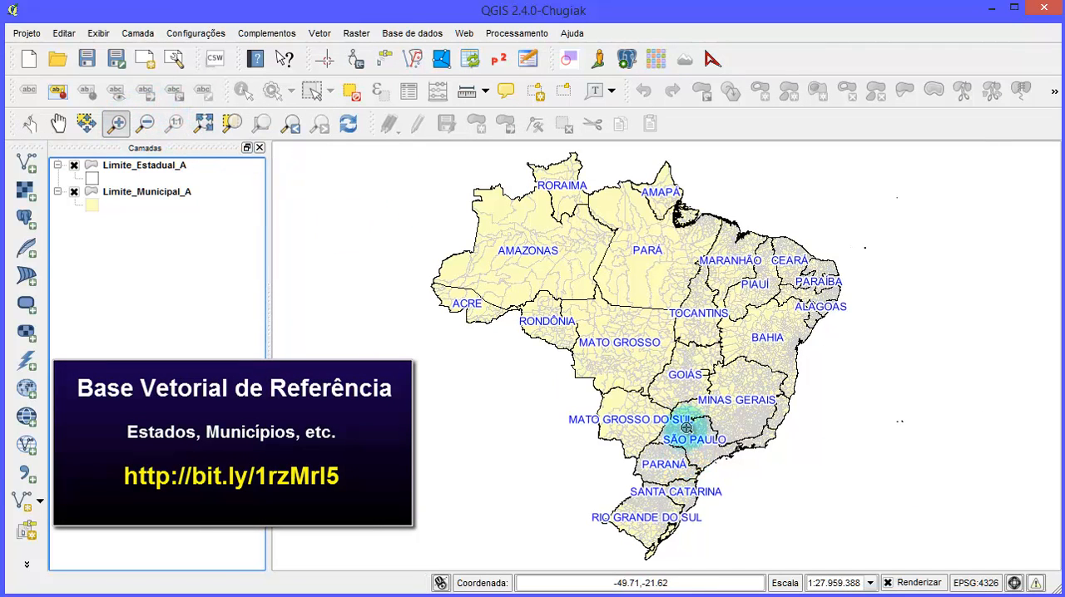
{"action": "left_click_drag", "start_coordinate": [687, 427], "coordinate": [799, 547]}
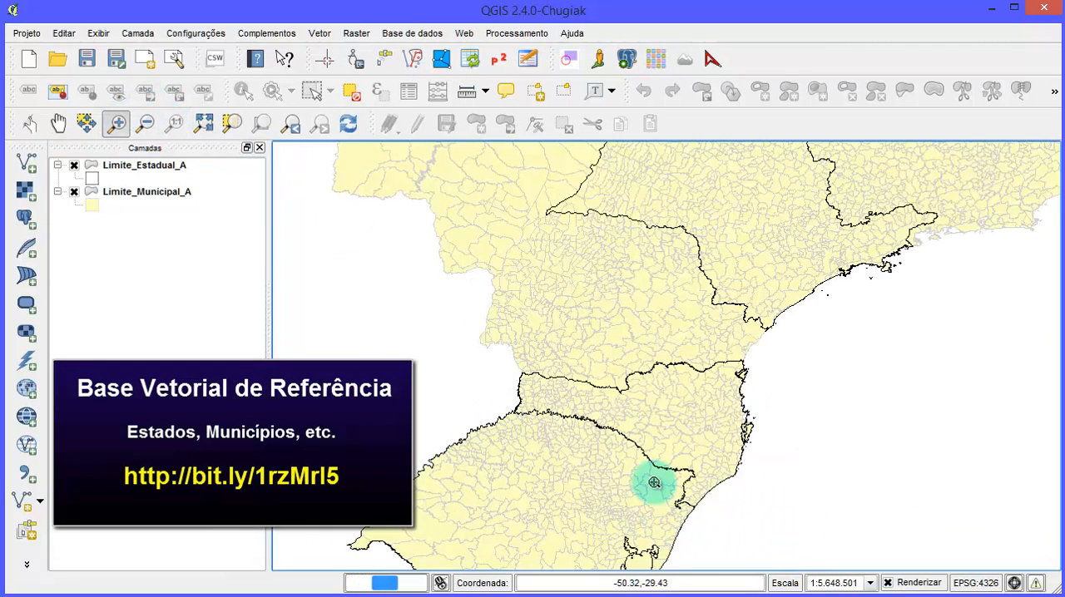
{"action": "left_click_drag", "start_coordinate": [475, 328], "coordinate": [870, 574]}
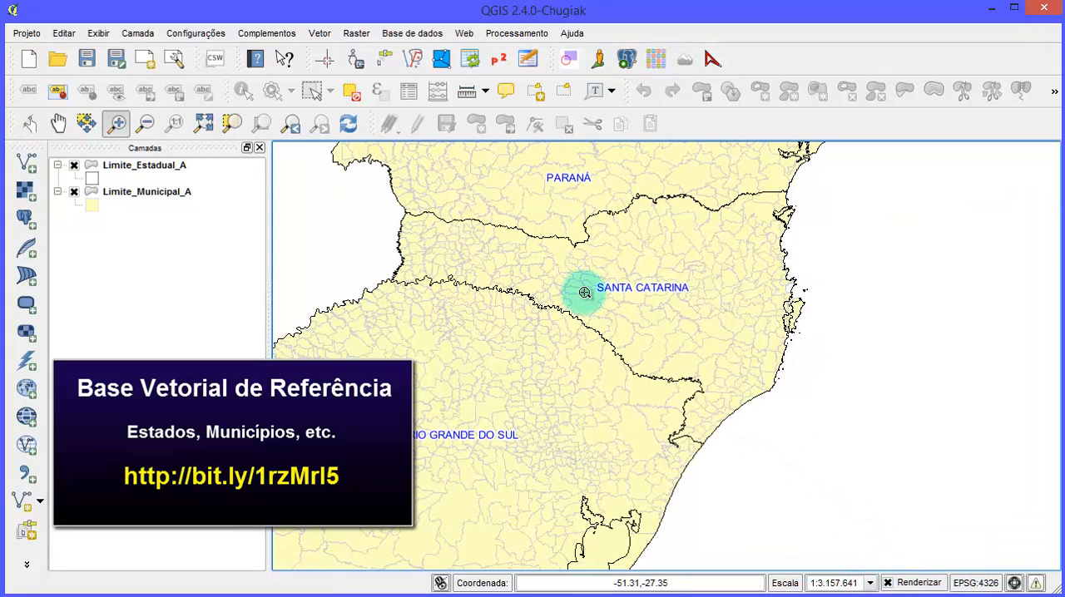
{"action": "left_click_drag", "start_coordinate": [599, 251], "coordinate": [929, 486]}
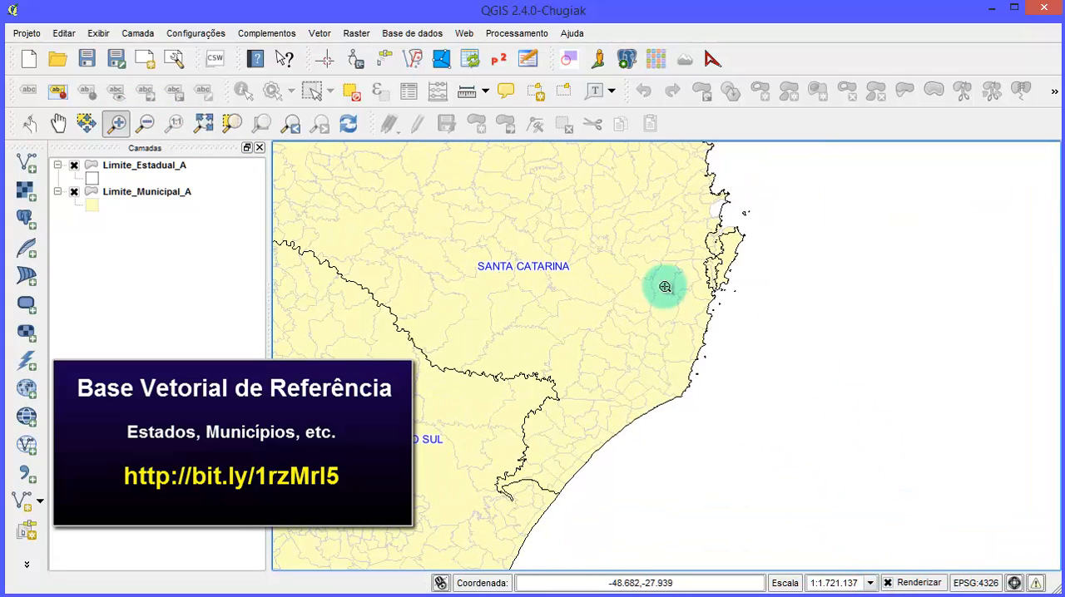
{"action": "left_click", "coordinate": [737, 297]}
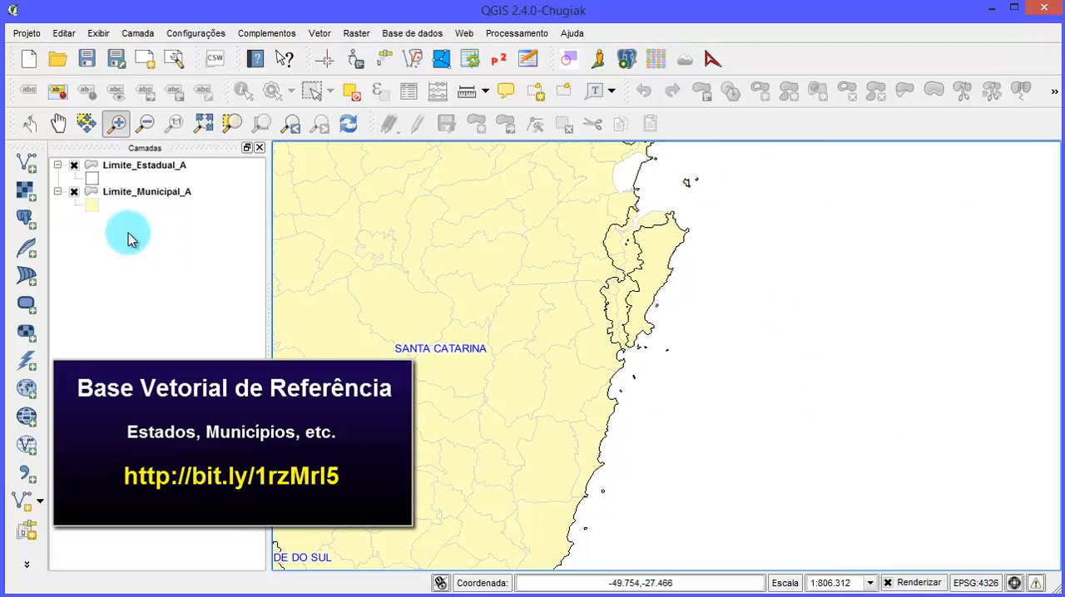
{"action": "left_click", "coordinate": [74, 165]}
{"action": "left_click", "coordinate": [613, 258]}
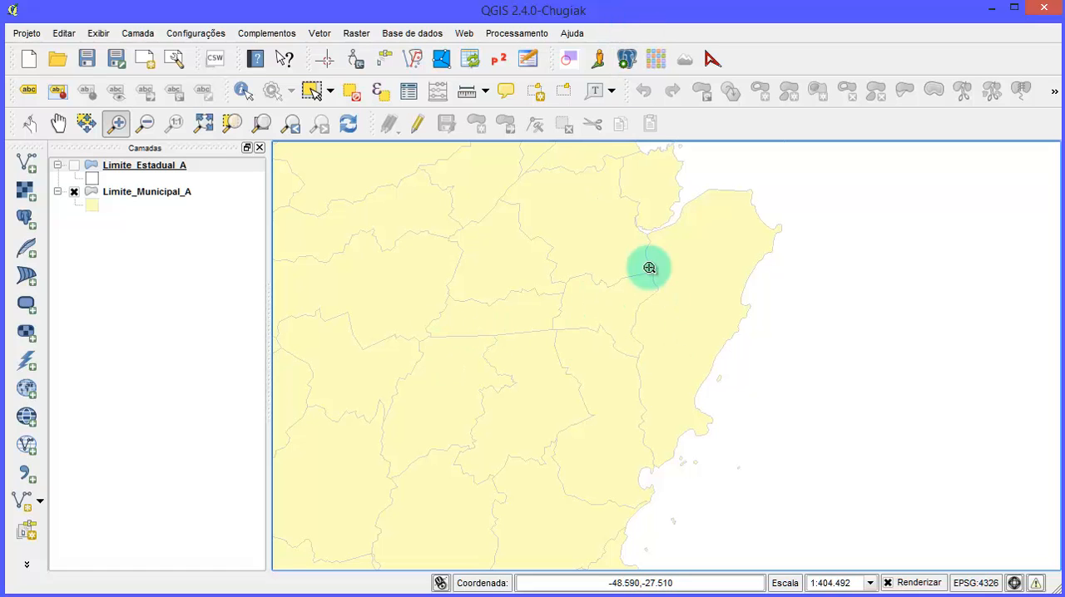
{"action": "left_click_drag", "start_coordinate": [647, 266], "coordinate": [678, 344]}
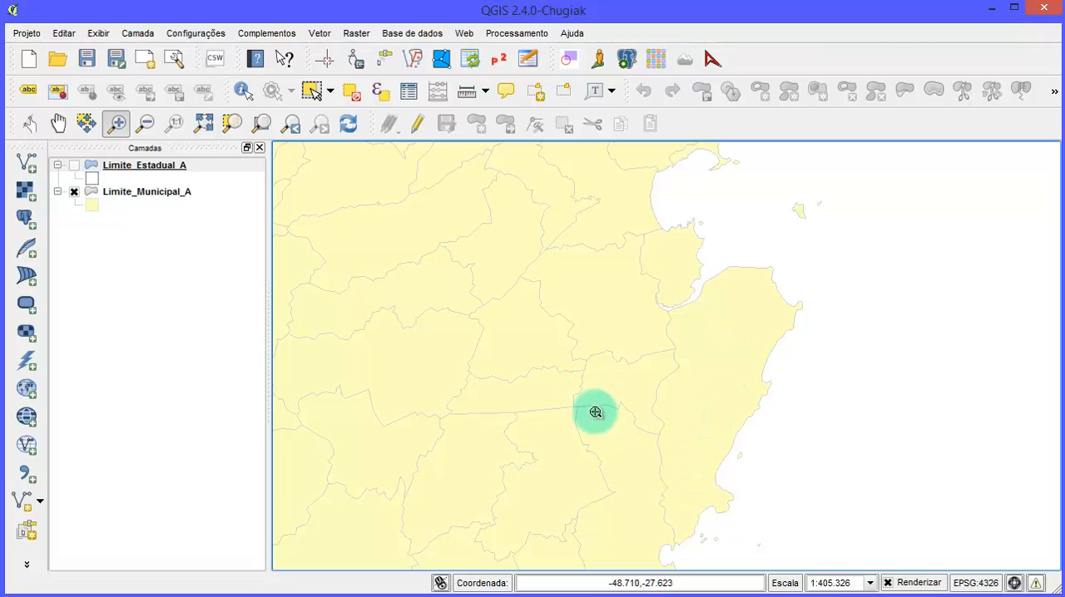
{"action": "left_click_drag", "start_coordinate": [614, 425], "coordinate": [614, 406]}
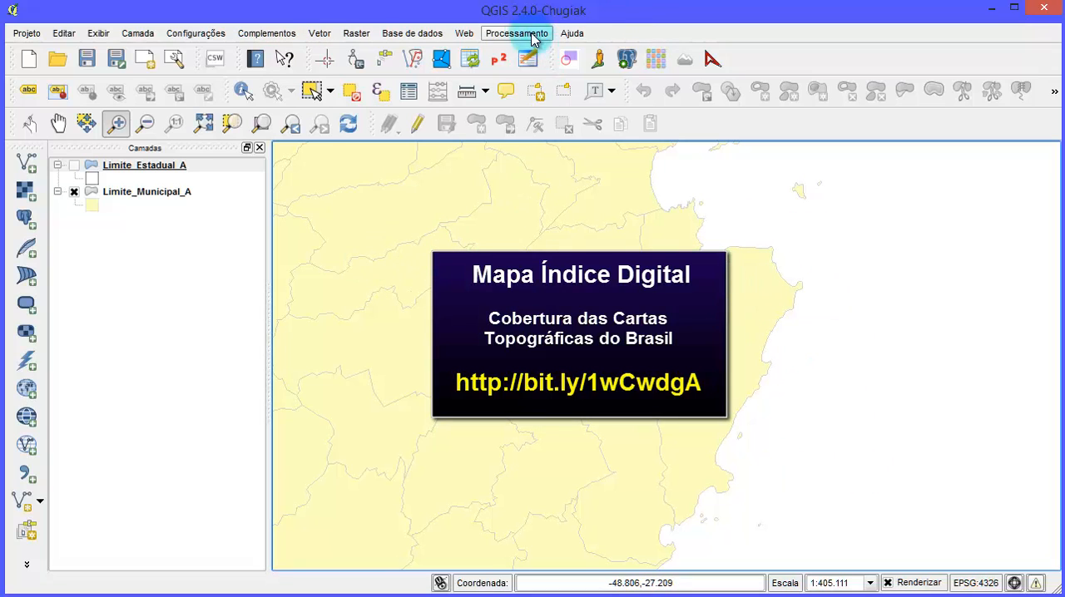
- Start adding another vector layer from file and browse to the MapaIndiceDigital folder inside SHP
{"action": "left_click", "coordinate": [27, 161]}
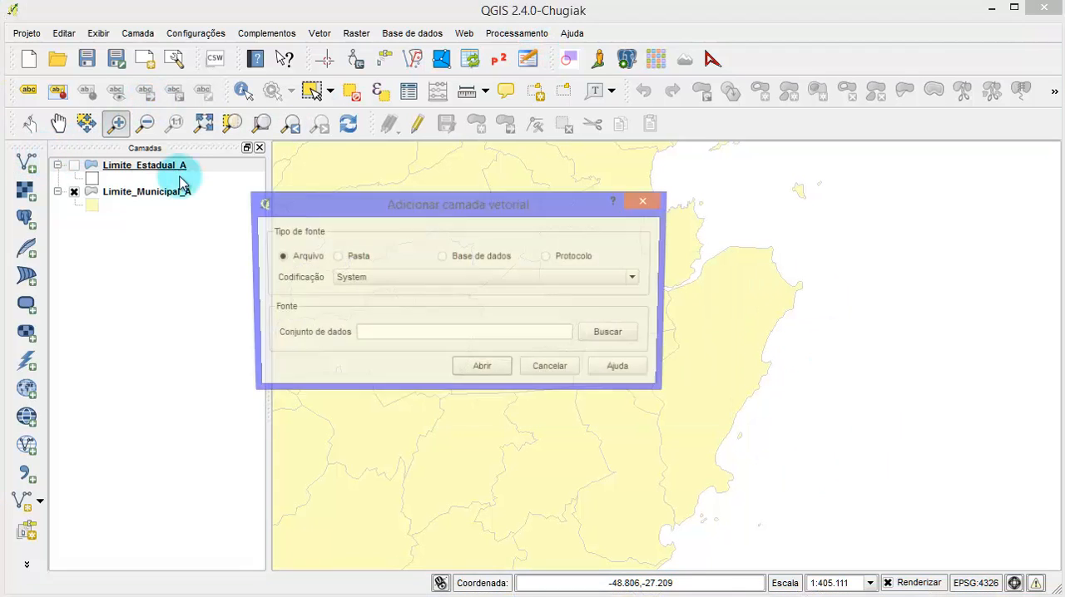
{"action": "left_click", "coordinate": [607, 335]}
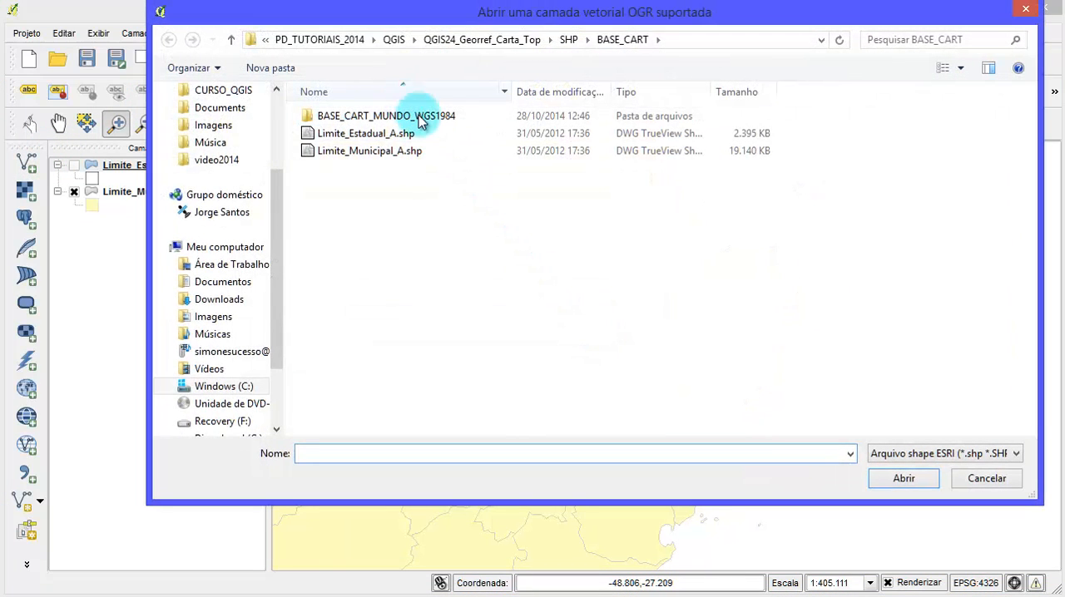
{"action": "left_click", "coordinate": [565, 40]}
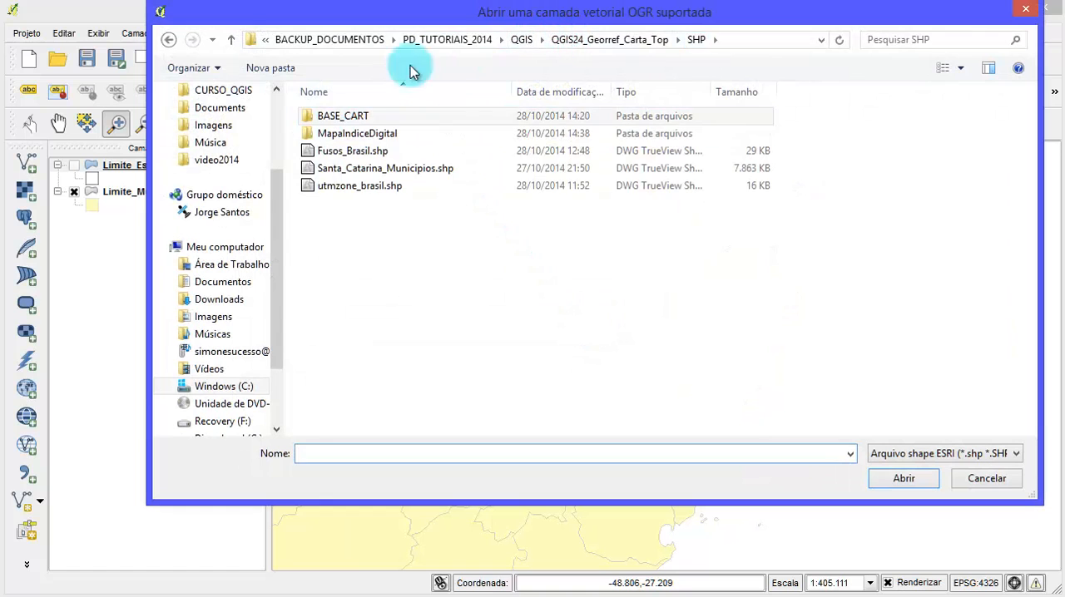
{"action": "double_click", "coordinate": [312, 112]}
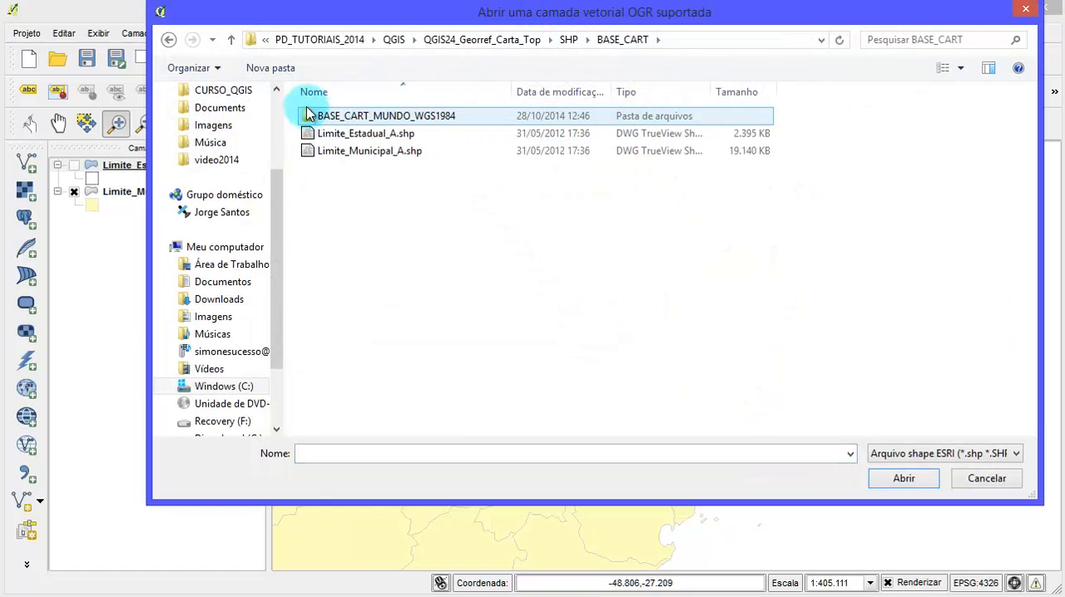
{"action": "left_click", "coordinate": [183, 47]}
{"action": "left_click", "coordinate": [363, 135]}
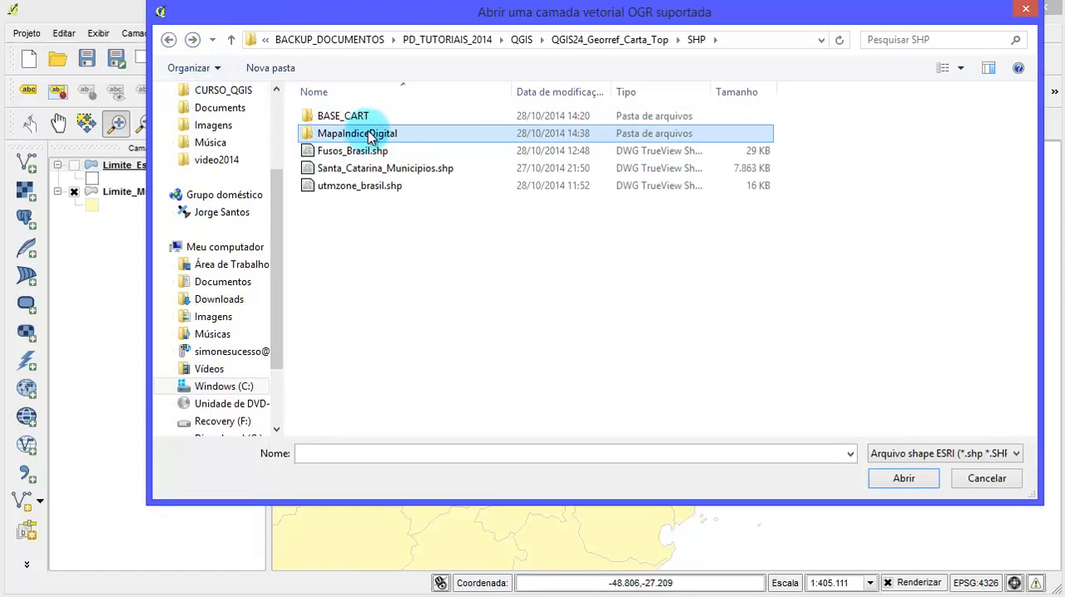
{"action": "double_click", "coordinate": [370, 137]}
- Look through the digital index shapefiles, examining the IMPRESSA and MAPEAMENTO_EXISTENTE files offered at different scales
{"action": "scroll", "coordinate": [479, 137], "scroll_direction": "down", "scroll_amount": 8}
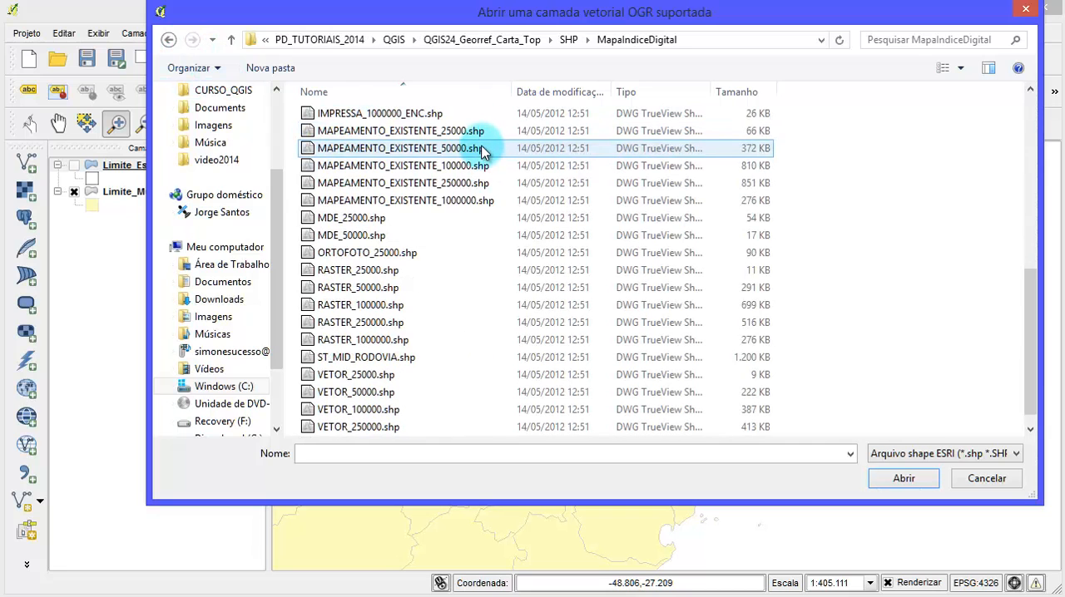
{"action": "scroll", "coordinate": [481, 150], "scroll_direction": "up", "scroll_amount": 8}
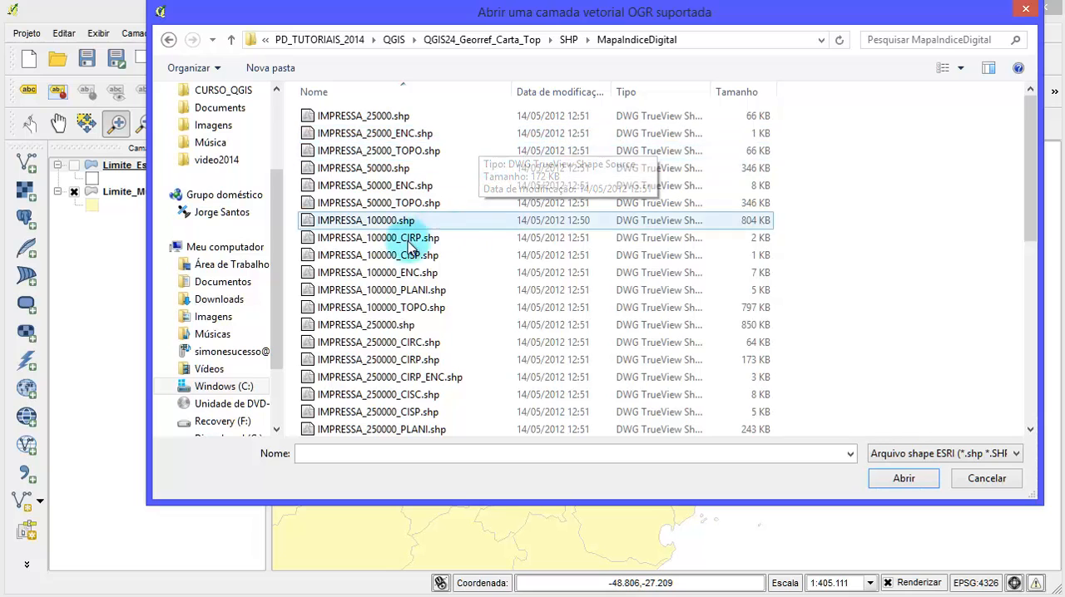
{"action": "scroll", "coordinate": [412, 278], "scroll_direction": "down", "scroll_amount": 8}
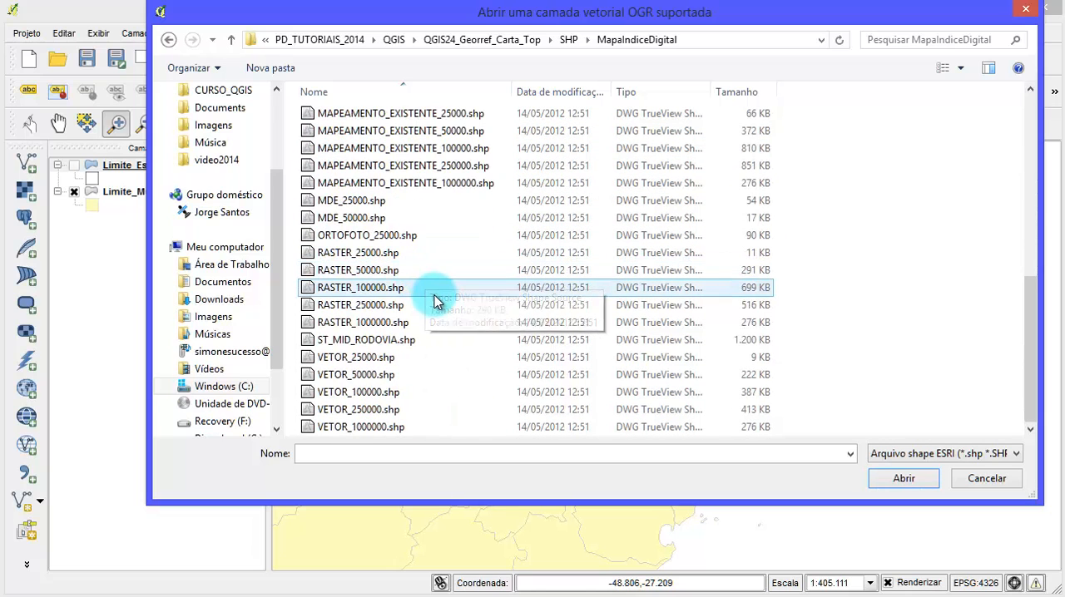
{"action": "scroll", "coordinate": [447, 285], "scroll_direction": "up", "scroll_amount": 5}
{"action": "scroll", "coordinate": [444, 290], "scroll_direction": "down", "scroll_amount": 2}
{"action": "left_click", "coordinate": [441, 287]}
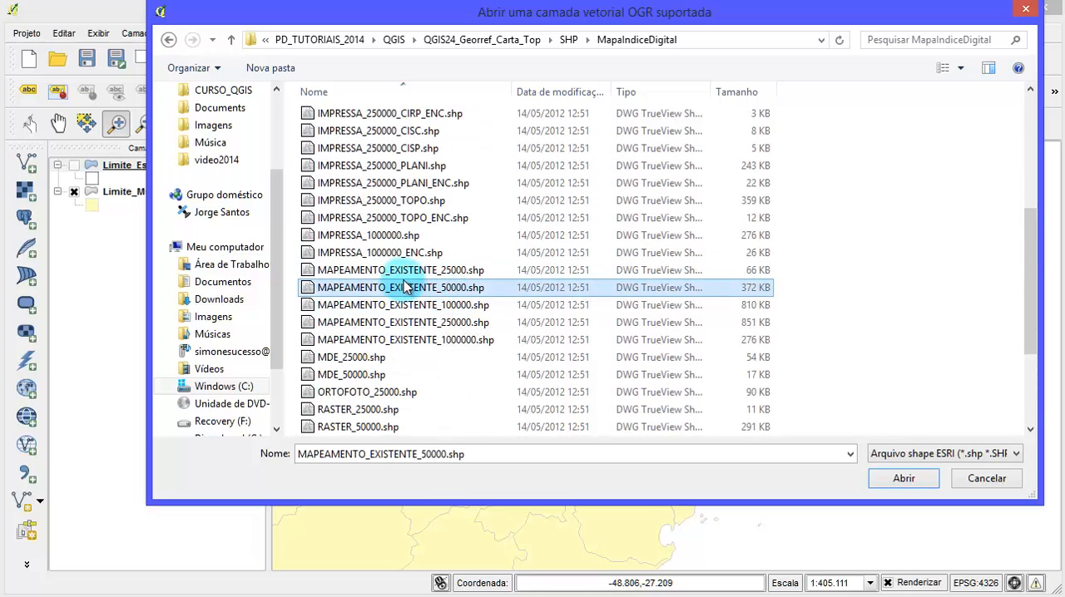
{"action": "left_click", "coordinate": [437, 276]}
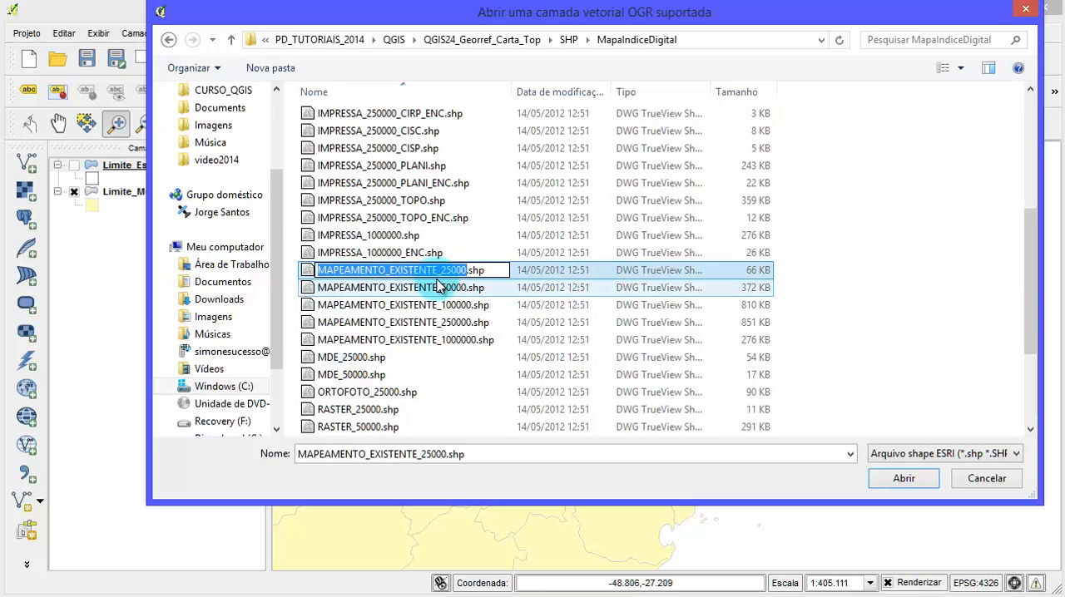
{"action": "left_click", "coordinate": [432, 289]}
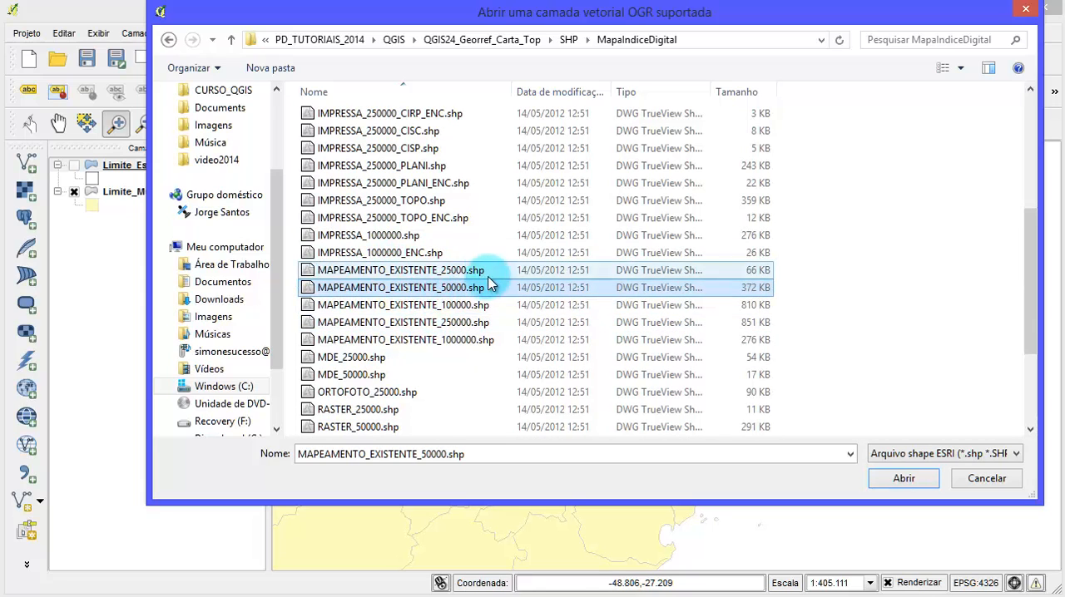
- Examine which scales the RASTER and VETOR shapefiles are offered in within the MapaIndiceDigital folder
{"action": "scroll", "coordinate": [485, 278], "scroll_direction": "down", "scroll_amount": 3}
{"action": "left_click", "coordinate": [340, 254]}
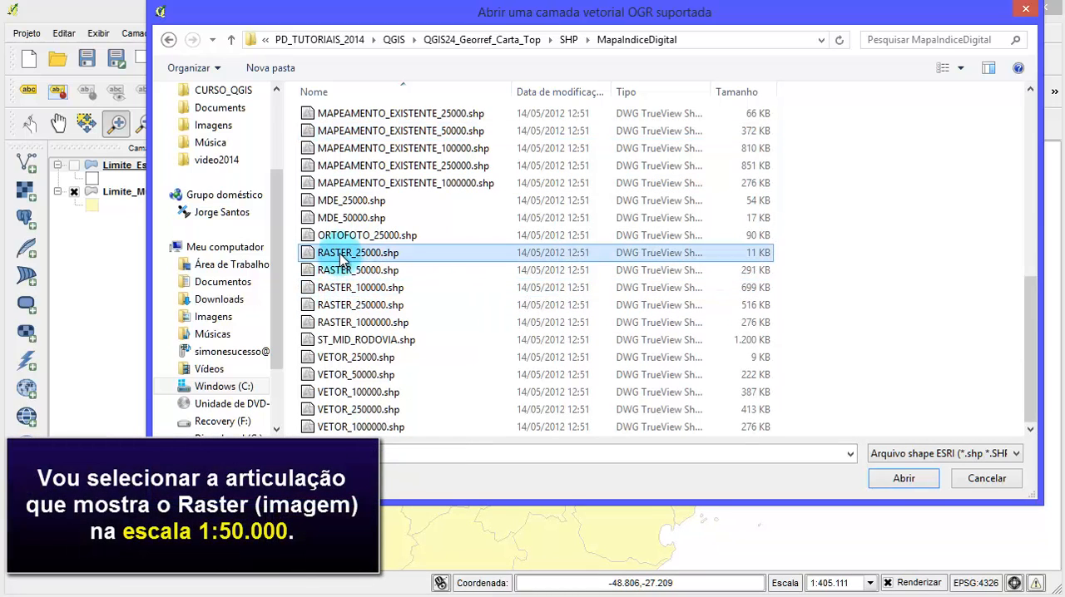
{"action": "left_click", "coordinate": [343, 272]}
{"action": "left_click", "coordinate": [348, 291]}
{"action": "left_click", "coordinate": [353, 308]}
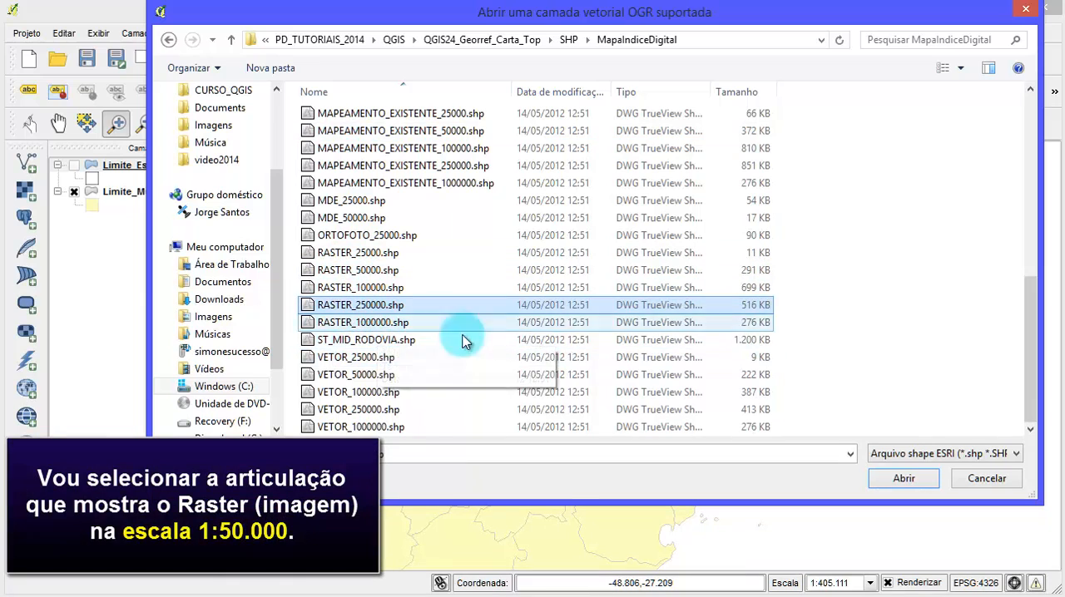
{"action": "left_click", "coordinate": [335, 360]}
{"action": "left_click", "coordinate": [341, 376]}
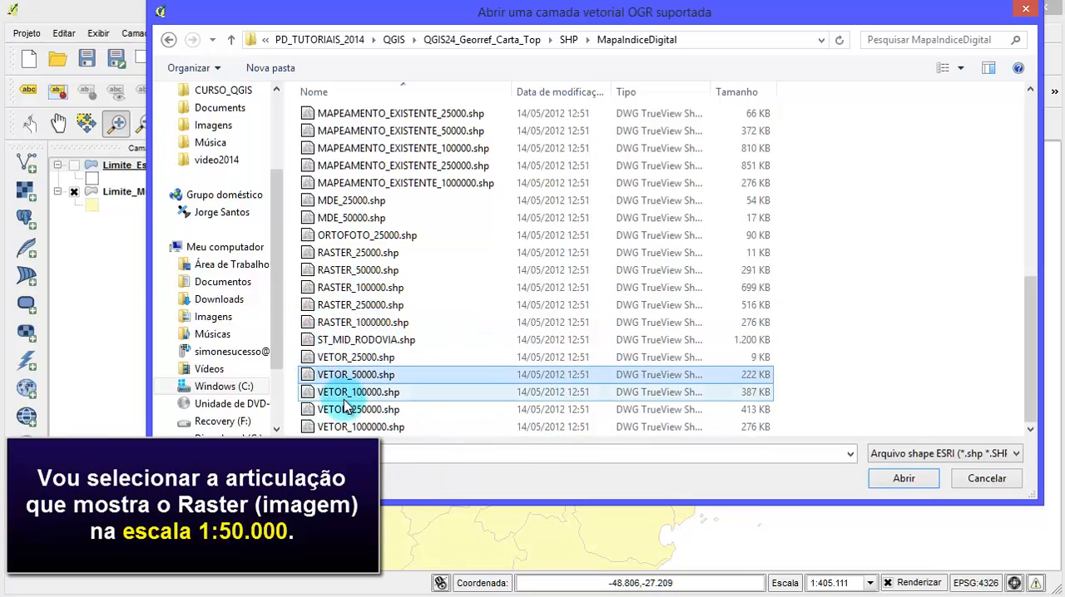
{"action": "left_click", "coordinate": [350, 393]}
{"action": "left_click", "coordinate": [353, 427]}
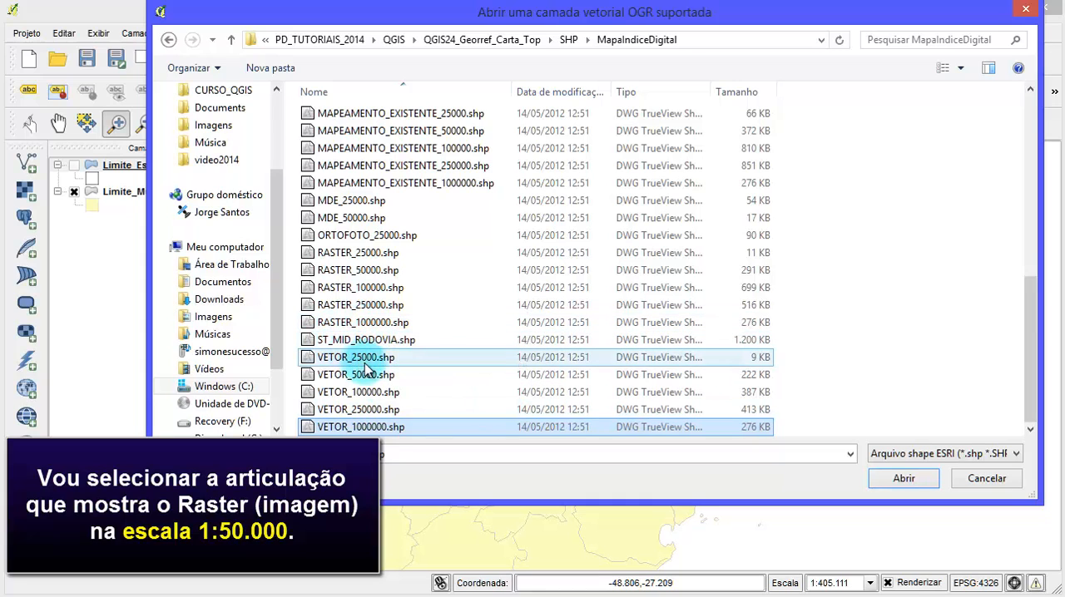
- Add the 1:50,000 raster chart index RASTER_50000.shp to the map as a vector layer
{"action": "left_click", "coordinate": [370, 271]}
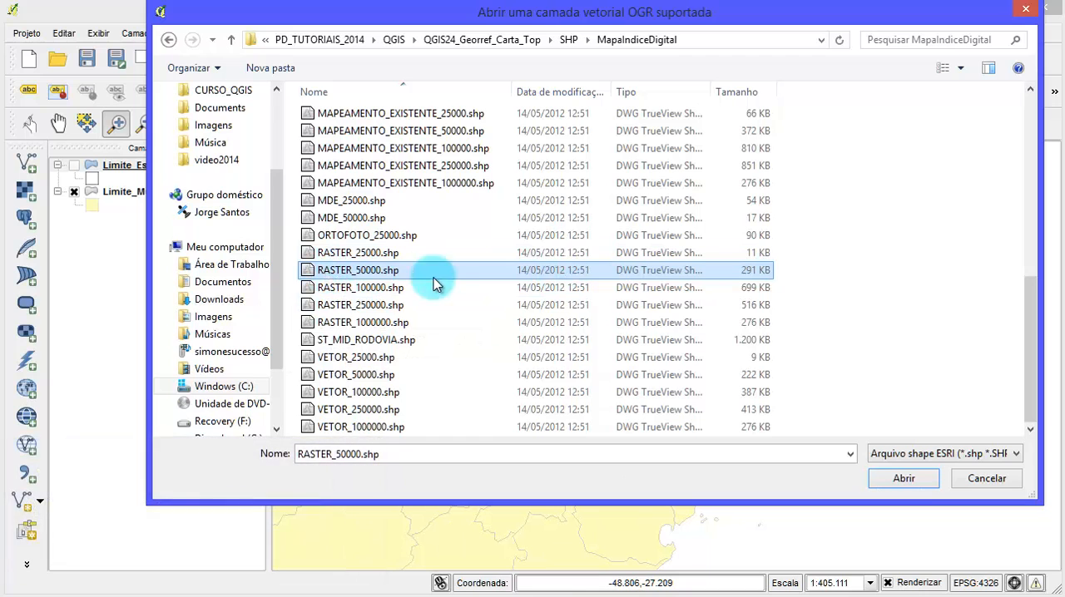
{"action": "left_click", "coordinate": [879, 477]}
{"action": "left_click", "coordinate": [483, 369]}
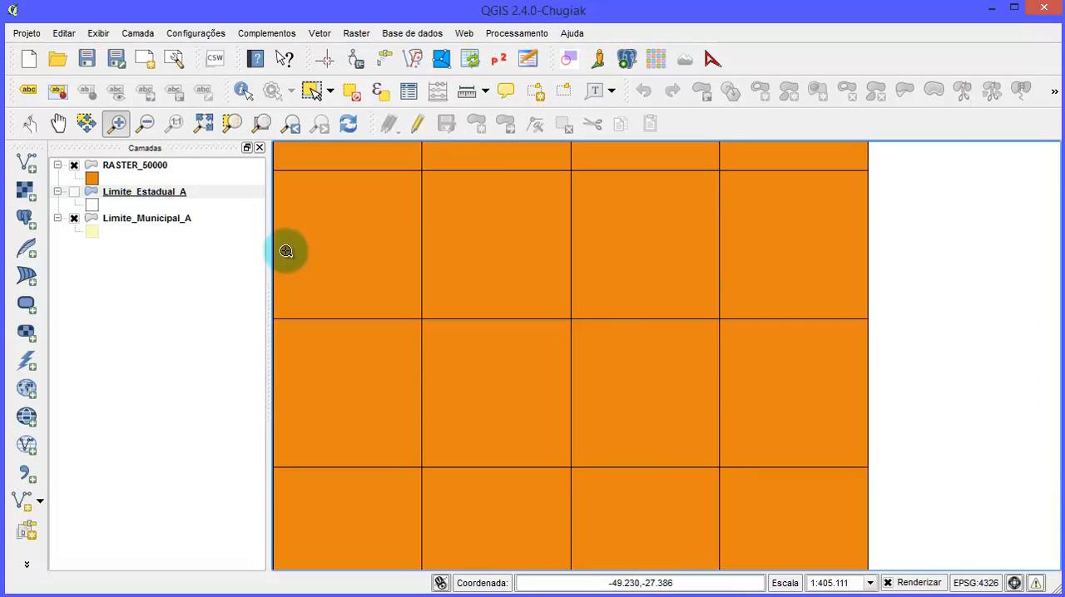
- Style the RASTER_50000 layer with the unfilled simb1 symbol from the symbol library
{"action": "double_click", "coordinate": [100, 176]}
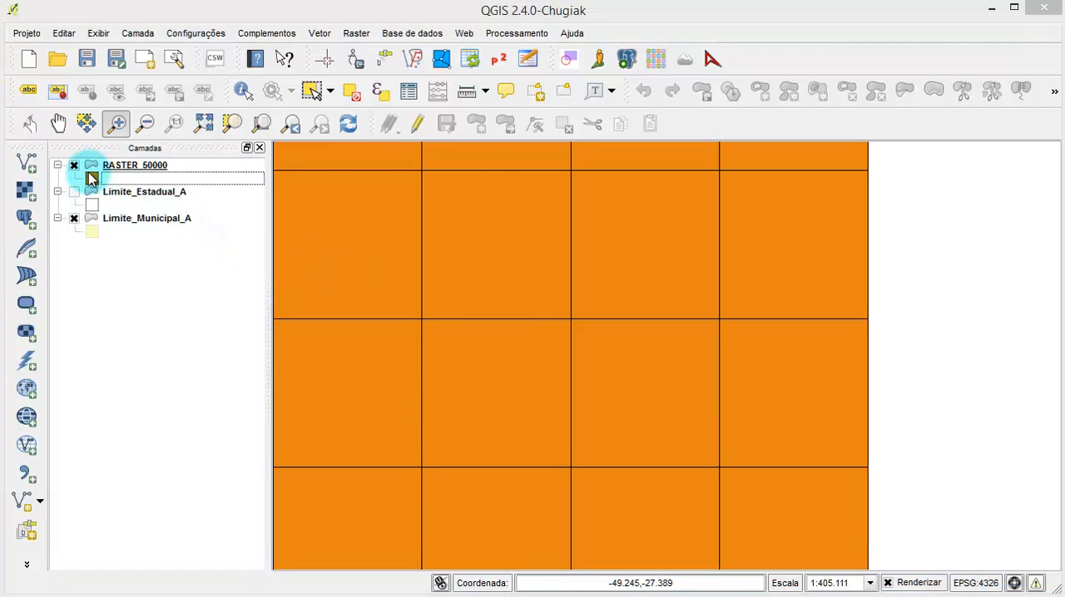
{"action": "left_click", "coordinate": [381, 133]}
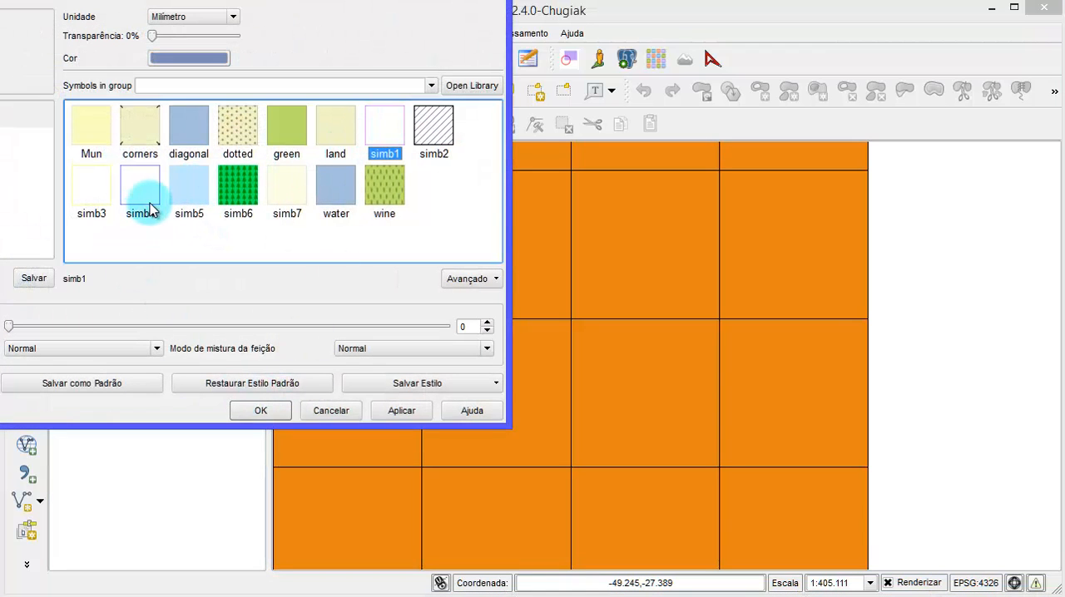
{"action": "left_click", "coordinate": [263, 412]}
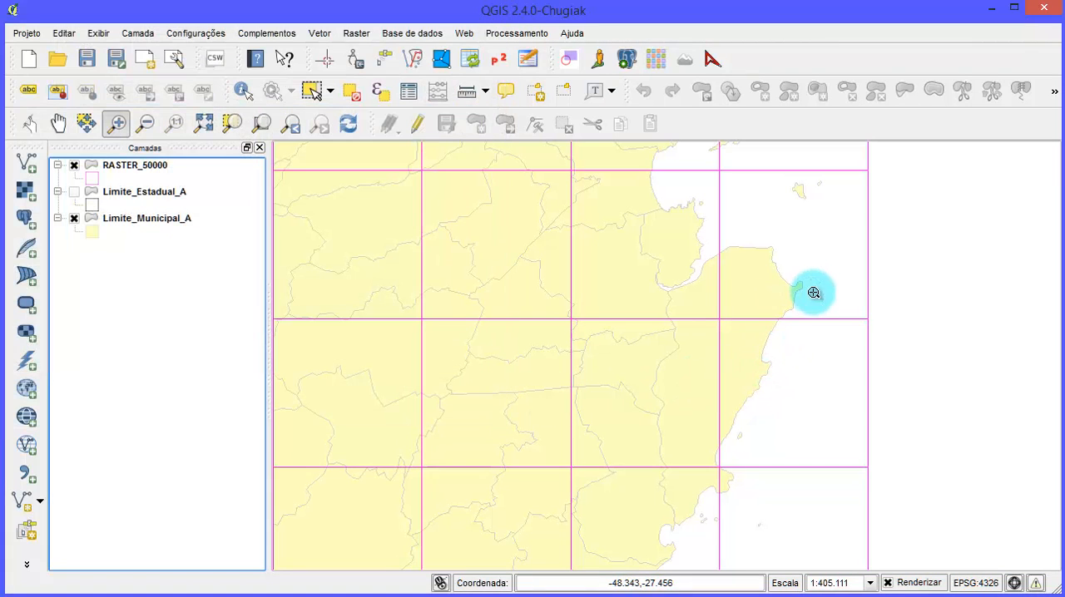
- Show the Limite_Estadual_A layer and hide Limite_Municipal_A
{"action": "scroll", "coordinate": [814, 293], "scroll_direction": "down", "scroll_amount": 1}
{"action": "scroll", "coordinate": [767, 322], "scroll_direction": "up", "scroll_amount": 1}
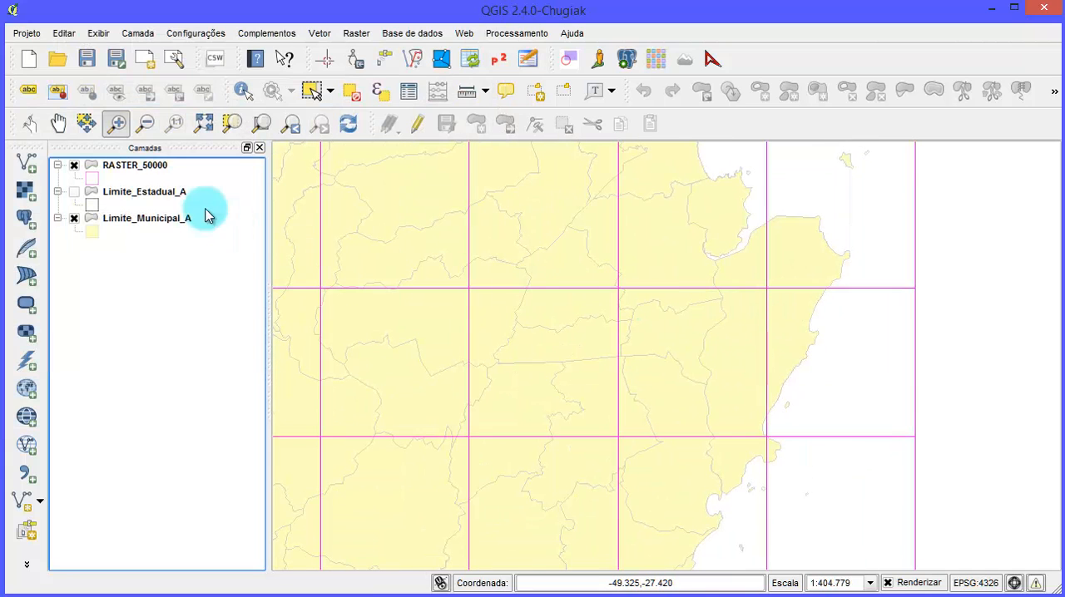
{"action": "left_click", "coordinate": [74, 192]}
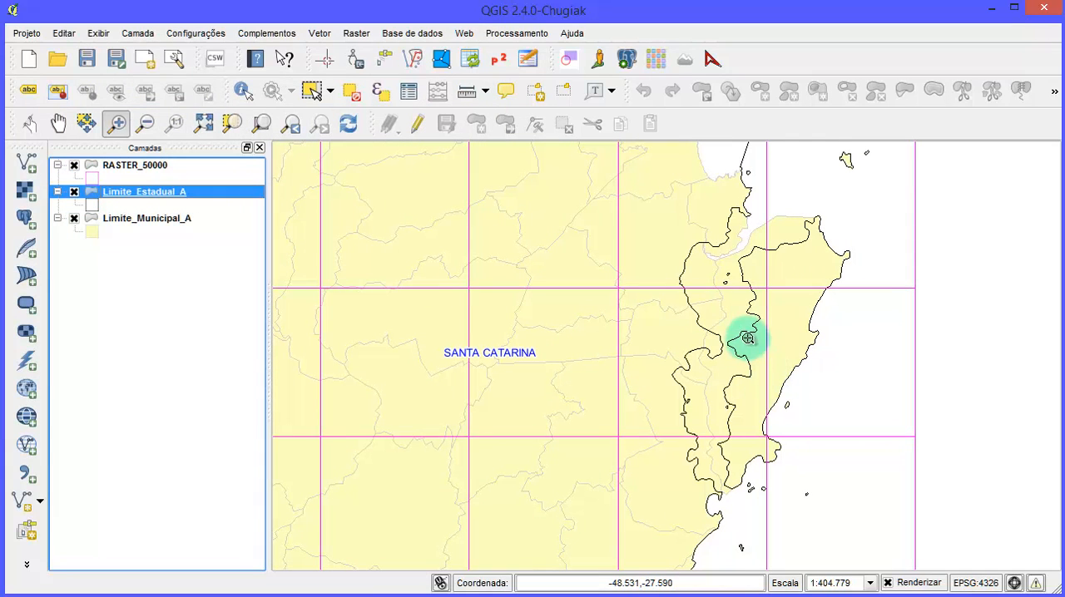
{"action": "left_click", "coordinate": [74, 218]}
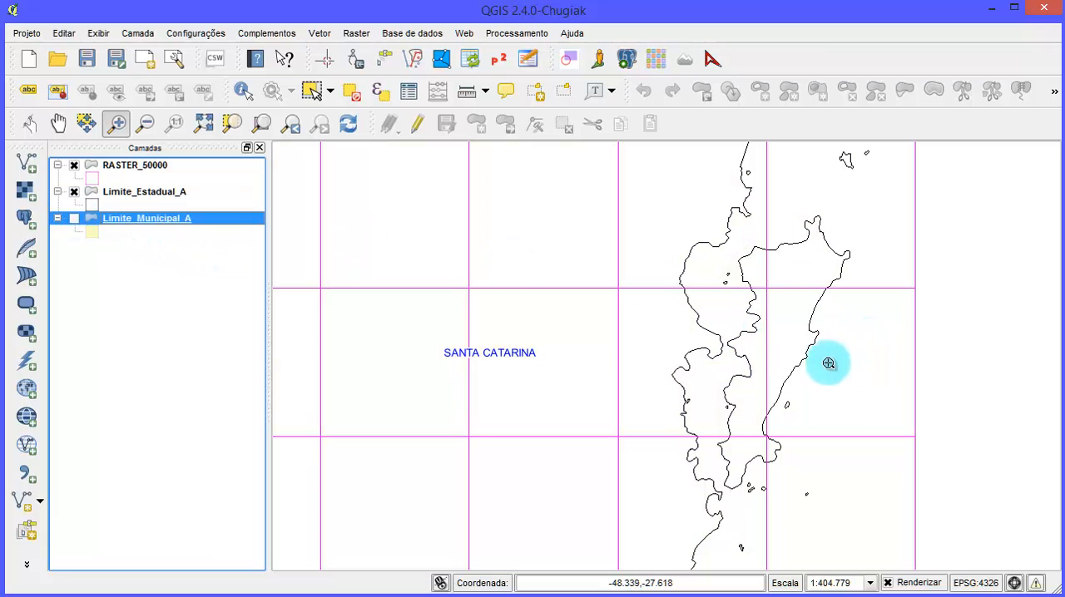
- Select the six RASTER_50000 index sheets that cover the island on the coast
{"action": "left_click", "coordinate": [315, 90]}
{"action": "left_click_drag", "start_coordinate": [728, 256], "coordinate": [833, 475]}
{"action": "left_click", "coordinate": [136, 167]}
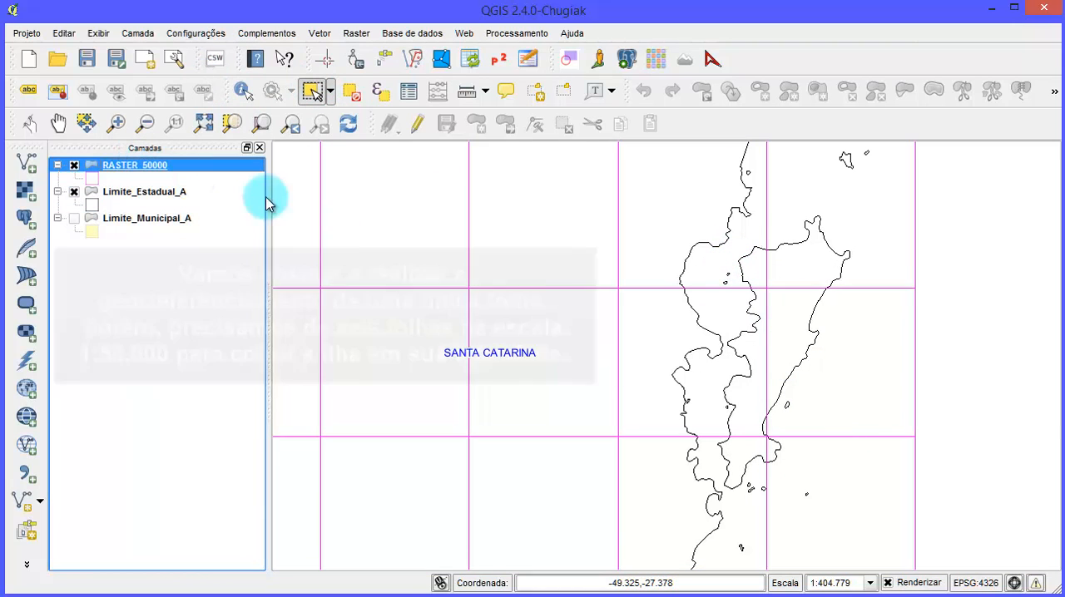
{"action": "left_click_drag", "start_coordinate": [689, 254], "coordinate": [840, 474]}
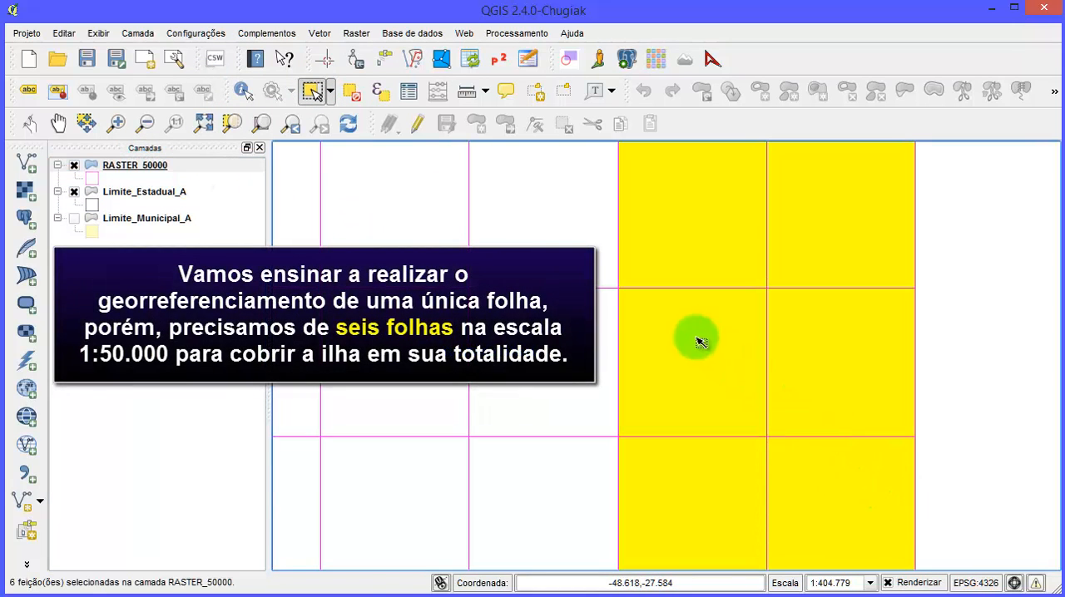
- Move the RASTER_50000 layer below both boundary layers and clear the sheet selection
{"action": "left_click_drag", "start_coordinate": [141, 195], "coordinate": [158, 218]}
{"action": "left_click", "coordinate": [143, 166]}
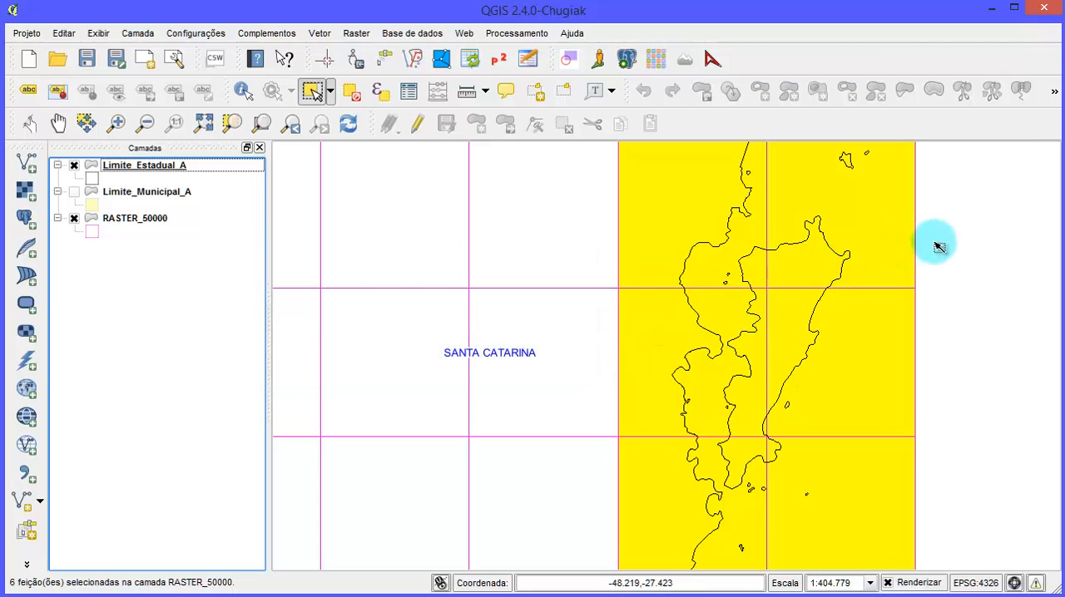
{"action": "left_click", "coordinate": [351, 90]}
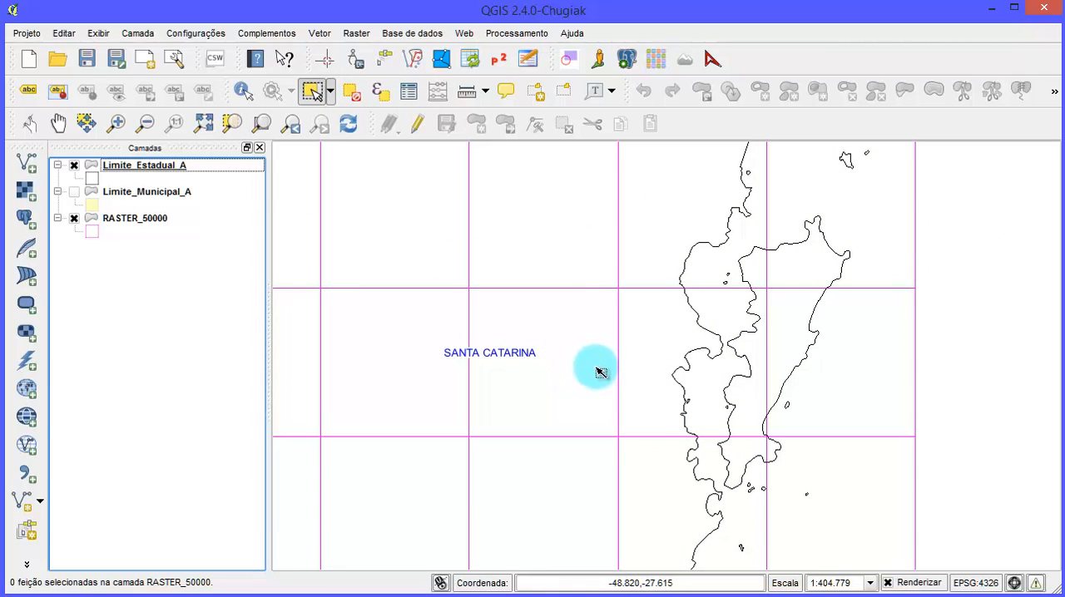
- Open the RASTER_50000 attribute table, keep the coastline visible beside it, and look through all its fields
{"action": "left_click", "coordinate": [158, 168]}
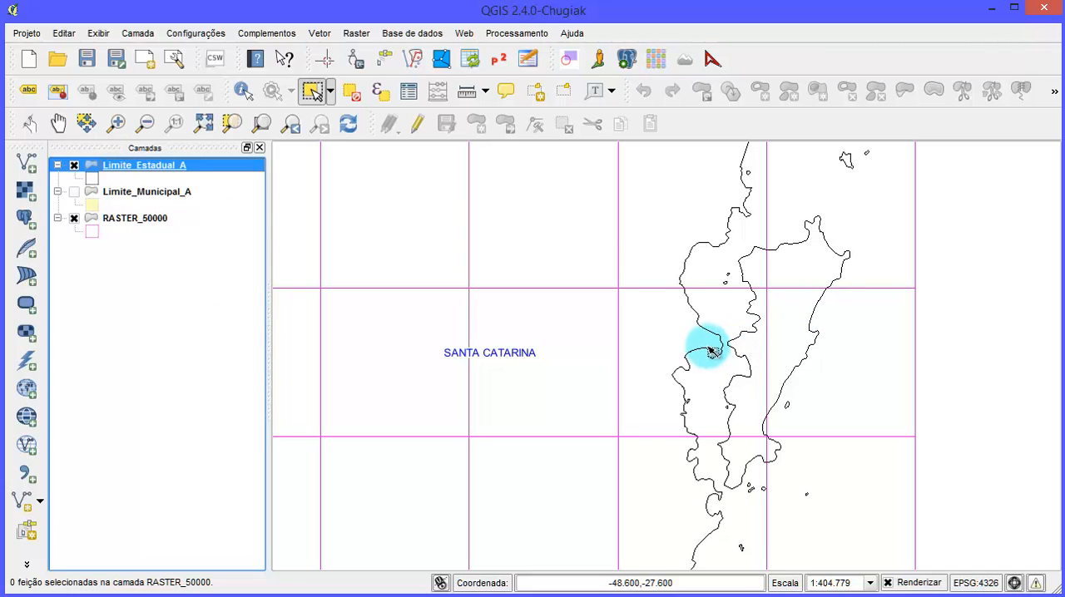
{"action": "left_click", "coordinate": [152, 231]}
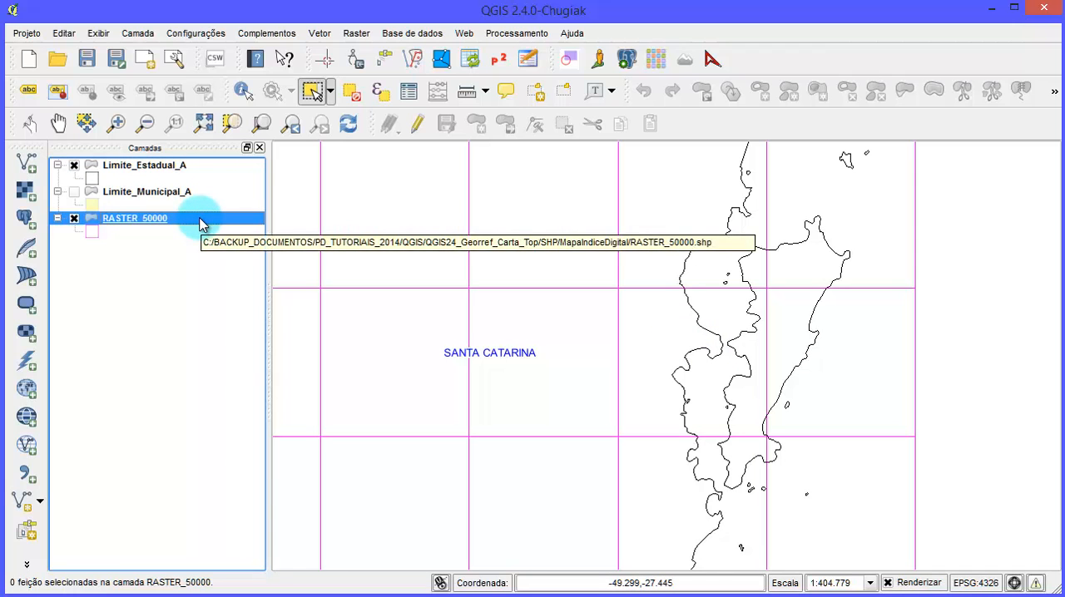
{"action": "right_click", "coordinate": [202, 223]}
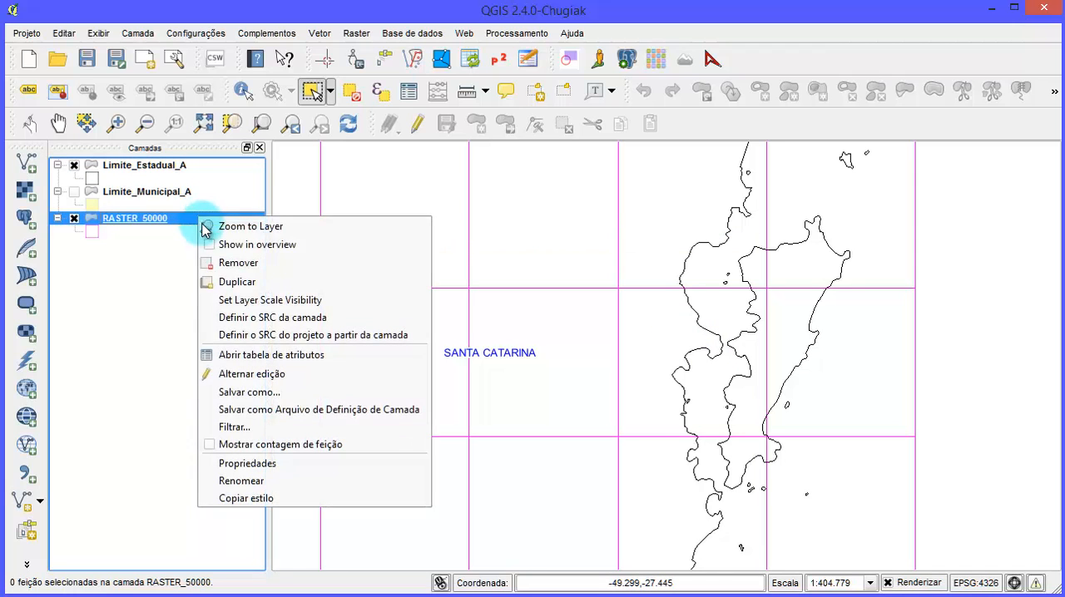
{"action": "left_click", "coordinate": [269, 351]}
{"action": "left_click_drag", "start_coordinate": [279, 273], "coordinate": [446, 143]}
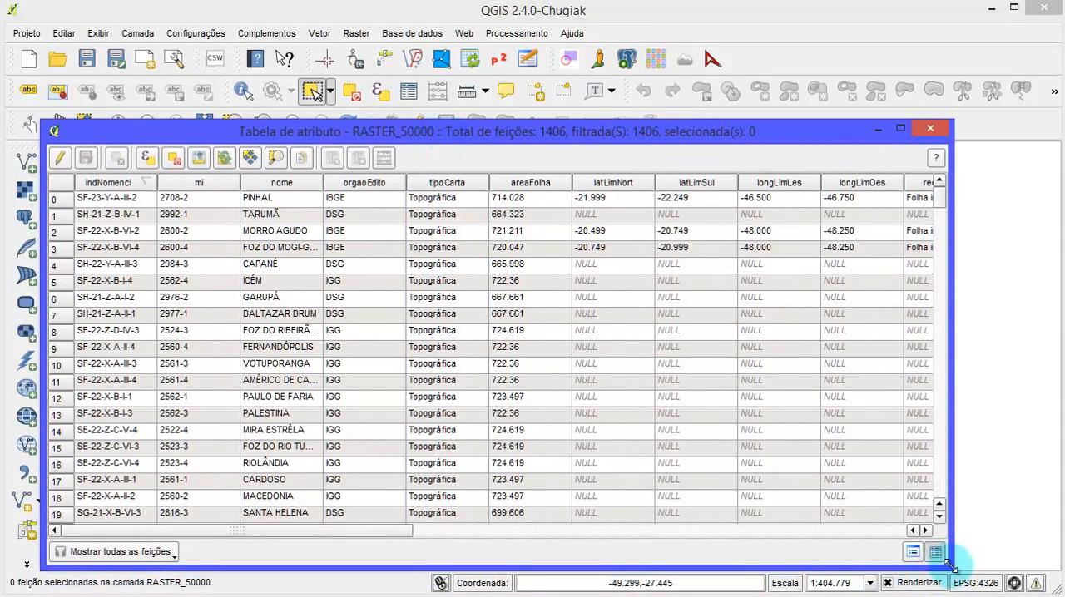
{"action": "left_click_drag", "start_coordinate": [950, 564], "coordinate": [622, 548]}
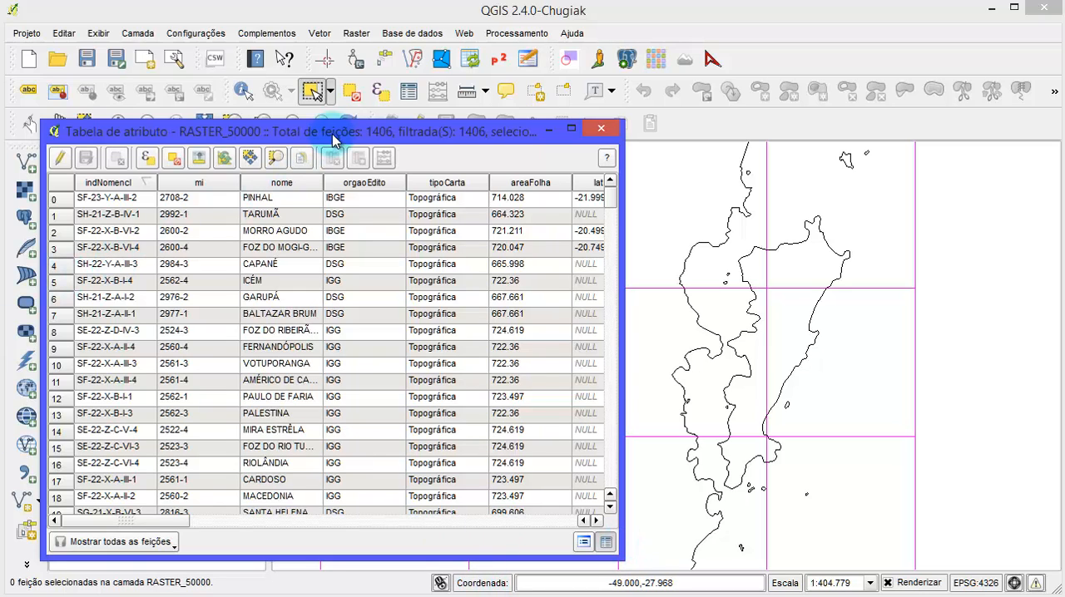
{"action": "left_click_drag", "start_coordinate": [320, 125], "coordinate": [321, 145]}
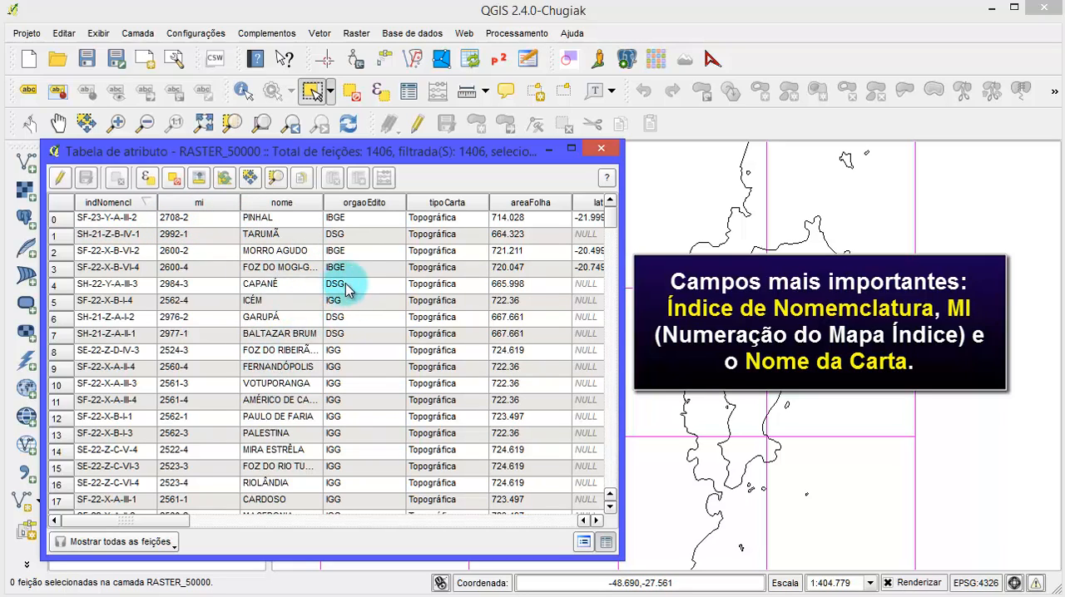
{"action": "left_click_drag", "start_coordinate": [166, 527], "coordinate": [398, 530]}
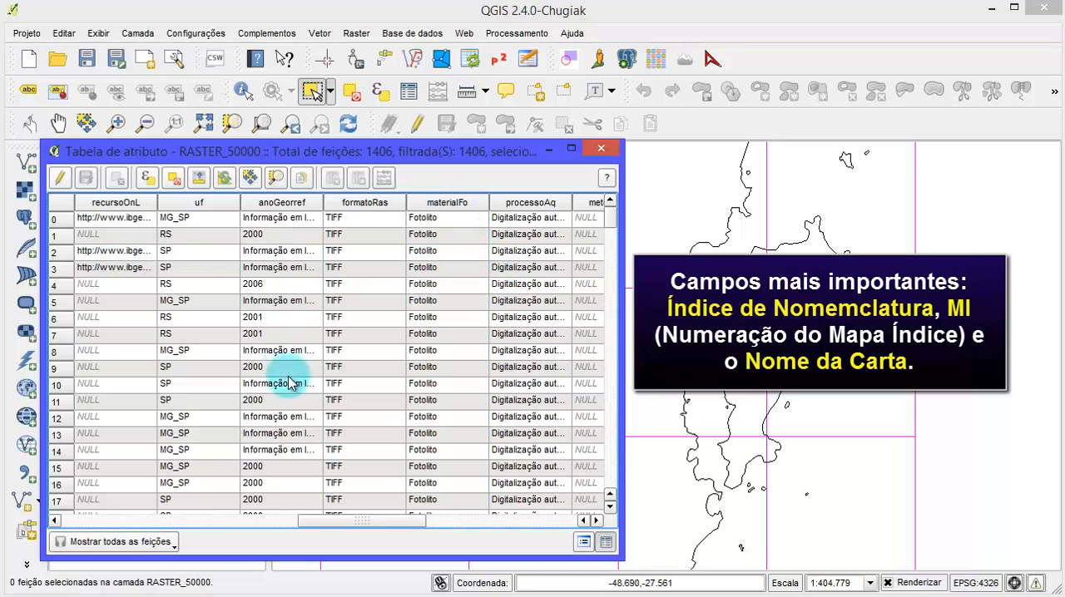
{"action": "left_click_drag", "start_coordinate": [405, 524], "coordinate": [581, 528]}
{"action": "left_click_drag", "start_coordinate": [466, 522], "coordinate": [131, 521]}
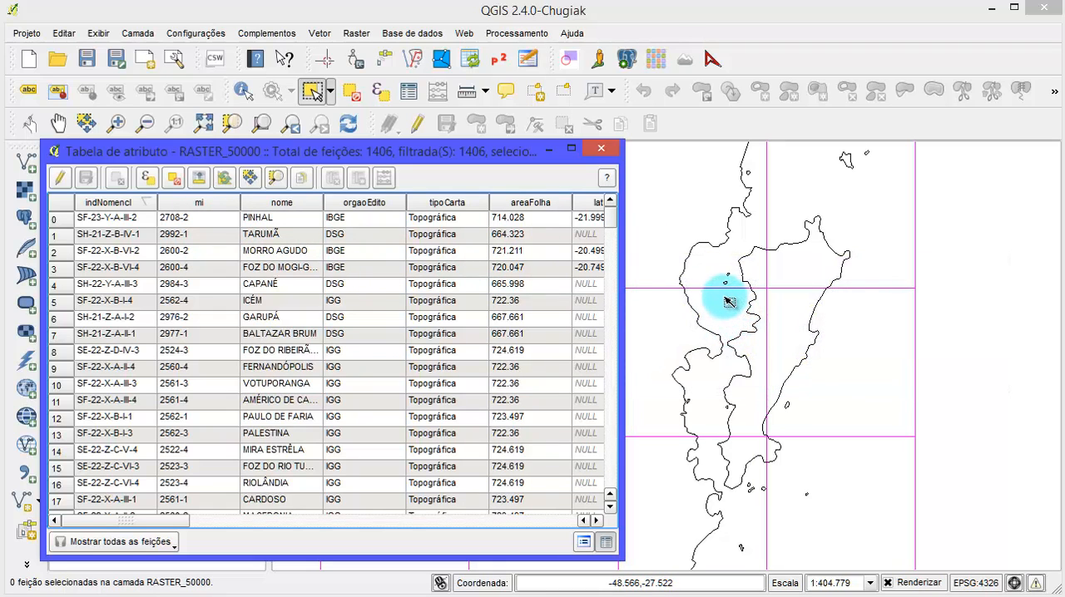
- Select the six index sheets covering the island and bring their records to the start of the attribute table
{"action": "left_click_drag", "start_coordinate": [727, 261], "coordinate": [851, 504]}
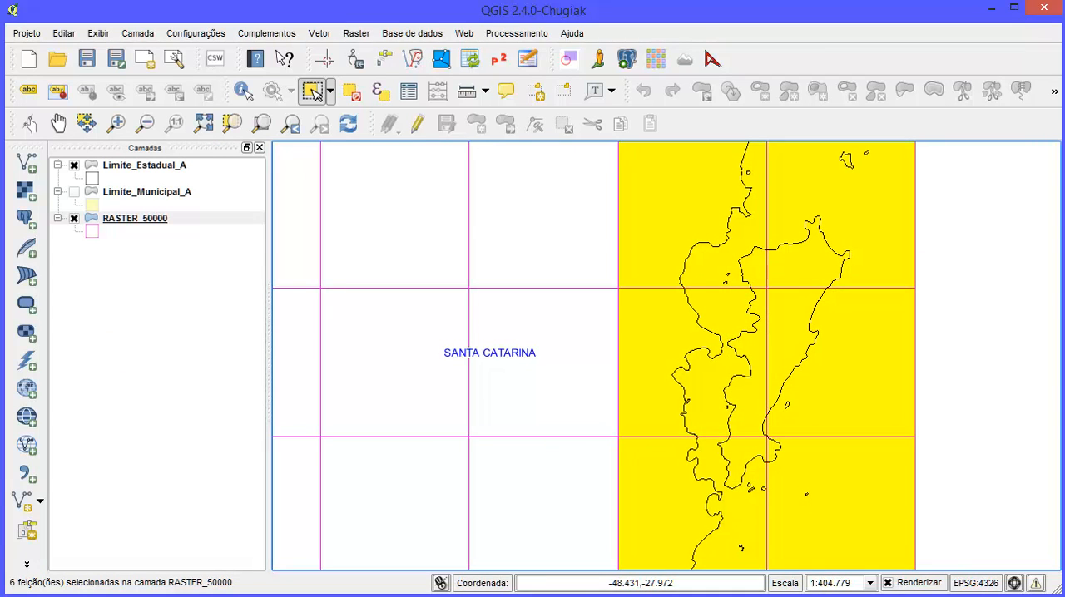
{"action": "left_click", "coordinate": [366, 595]}
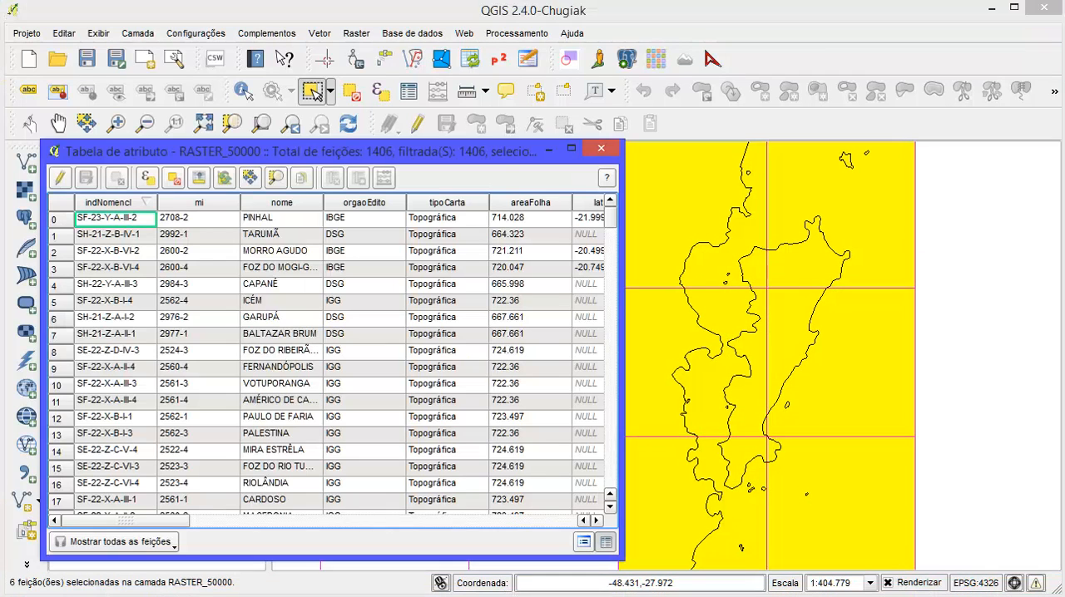
{"action": "left_click", "coordinate": [198, 185]}
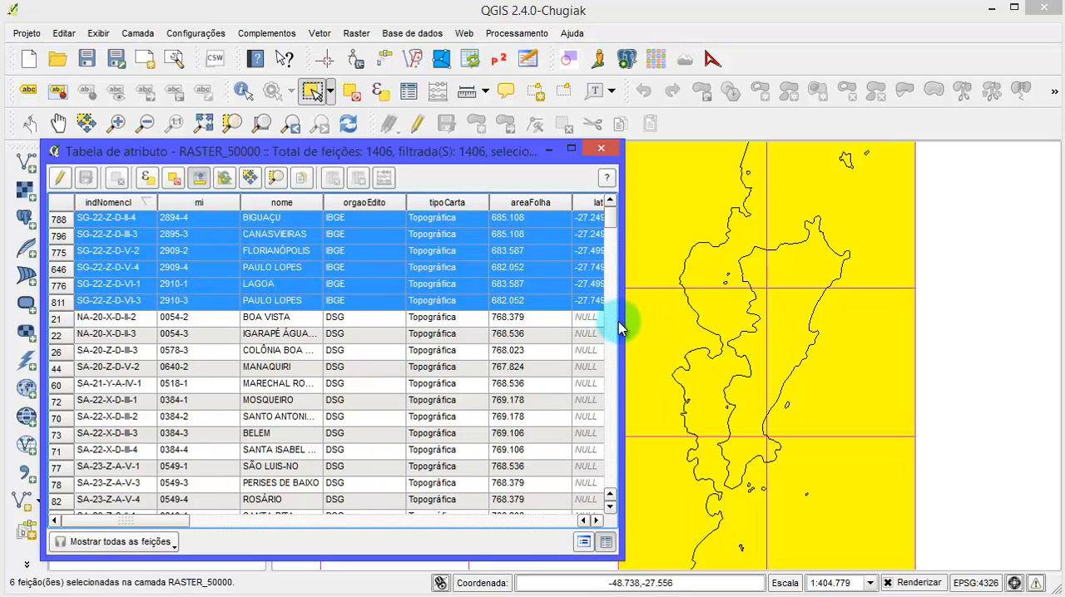
{"action": "left_click_drag", "start_coordinate": [620, 321], "coordinate": [542, 303]}
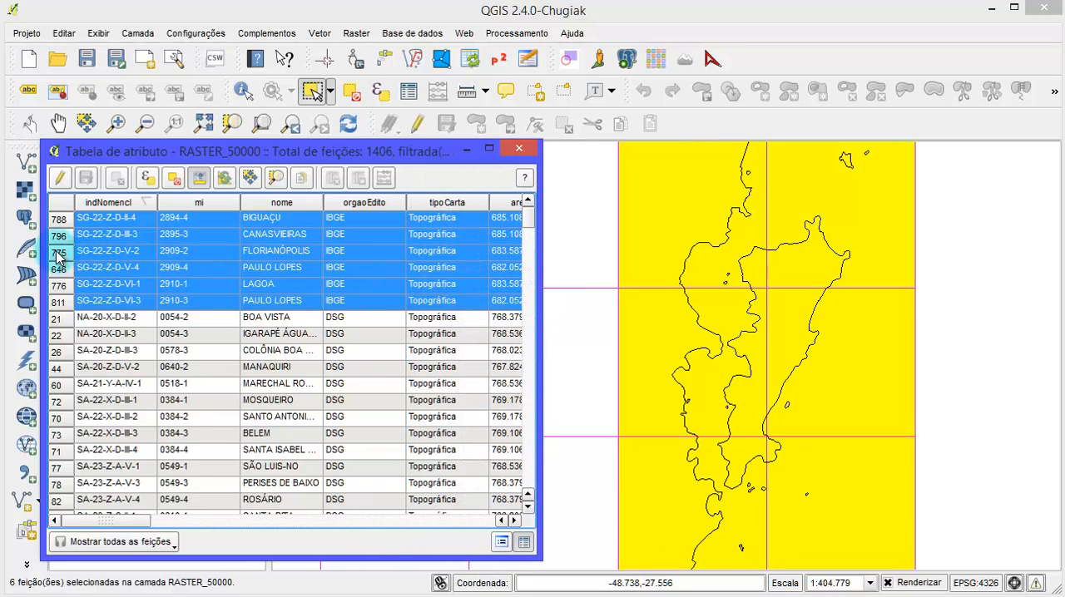
- Select only the FLORIANÓPOLIS sheet record and widen the nome and indNomencl columns
{"action": "left_click", "coordinate": [56, 255]}
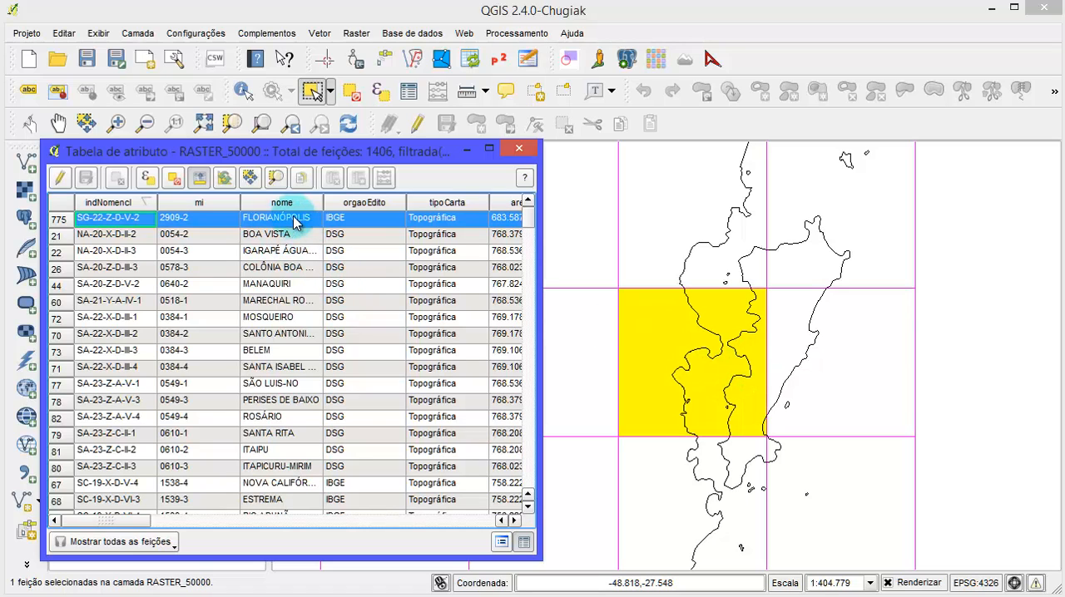
{"action": "left_click_drag", "start_coordinate": [321, 202], "coordinate": [358, 204]}
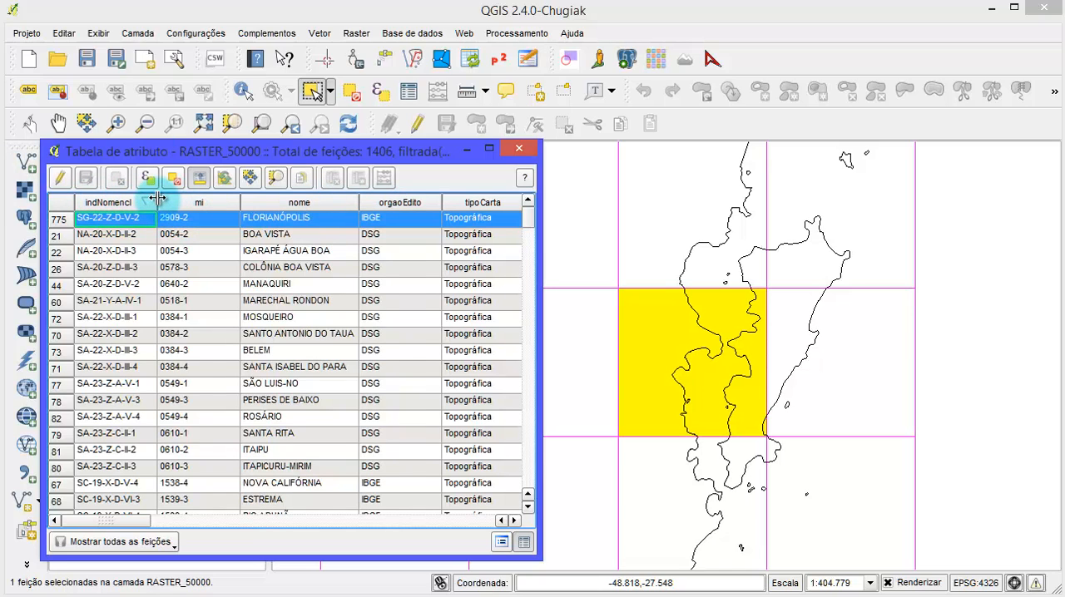
{"action": "left_click_drag", "start_coordinate": [158, 200], "coordinate": [174, 200]}
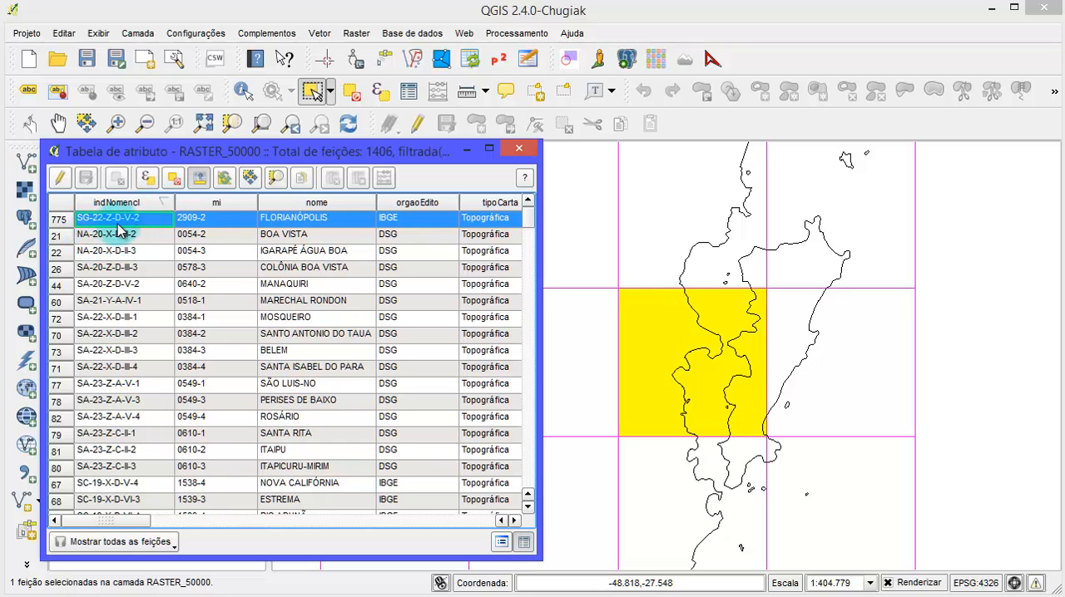
{"action": "left_click_drag", "start_coordinate": [713, 375], "coordinate": [807, 354]}
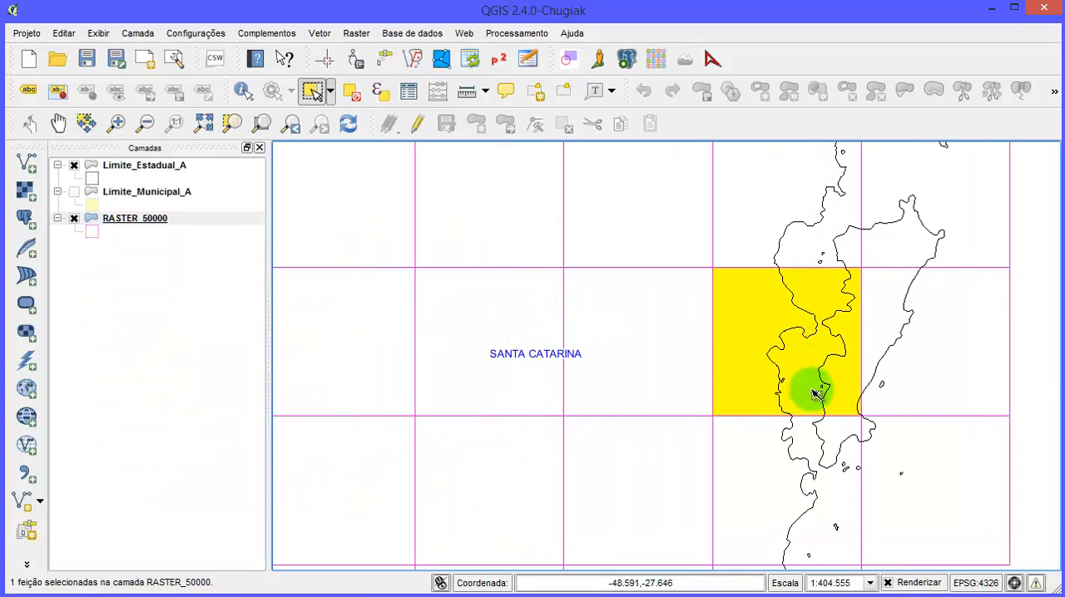
- Copy the FLORIANÓPOLIS record's indNomencl value SG-22-Z-D-V-2 through a temporary edit mode, ending editing without changes
{"action": "key", "text": "alt+Tab"}
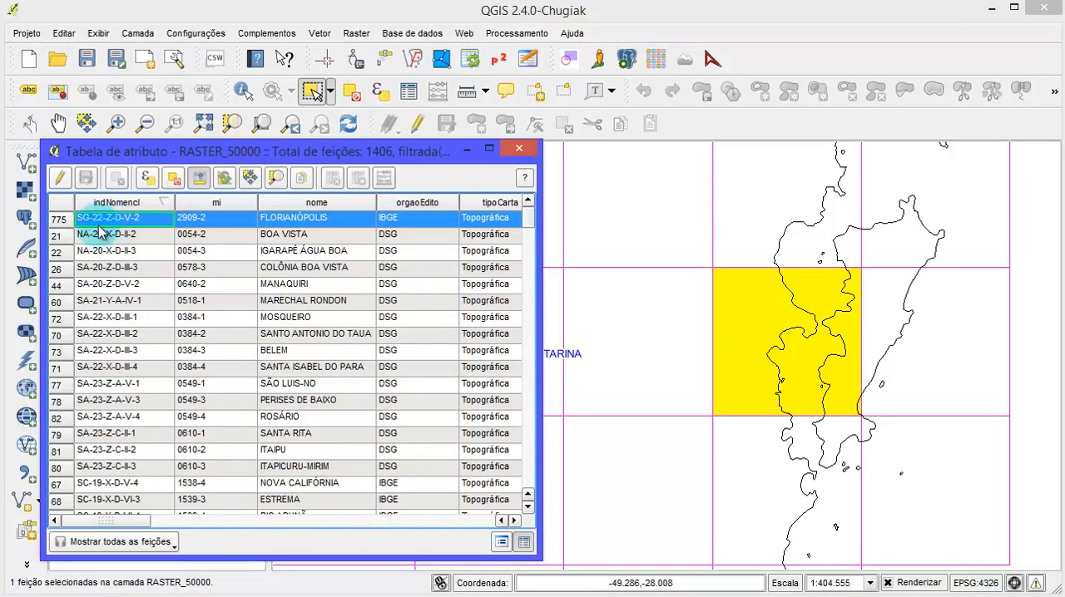
{"action": "left_click", "coordinate": [60, 179]}
{"action": "double_click", "coordinate": [143, 247]}
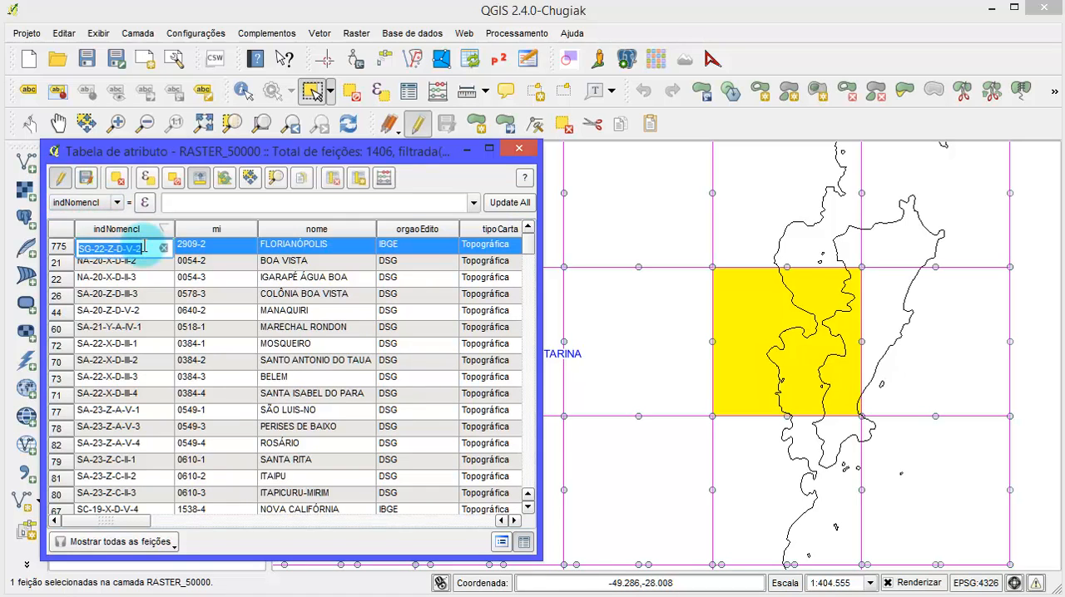
{"action": "right_click", "coordinate": [133, 248]}
{"action": "left_click", "coordinate": [214, 307]}
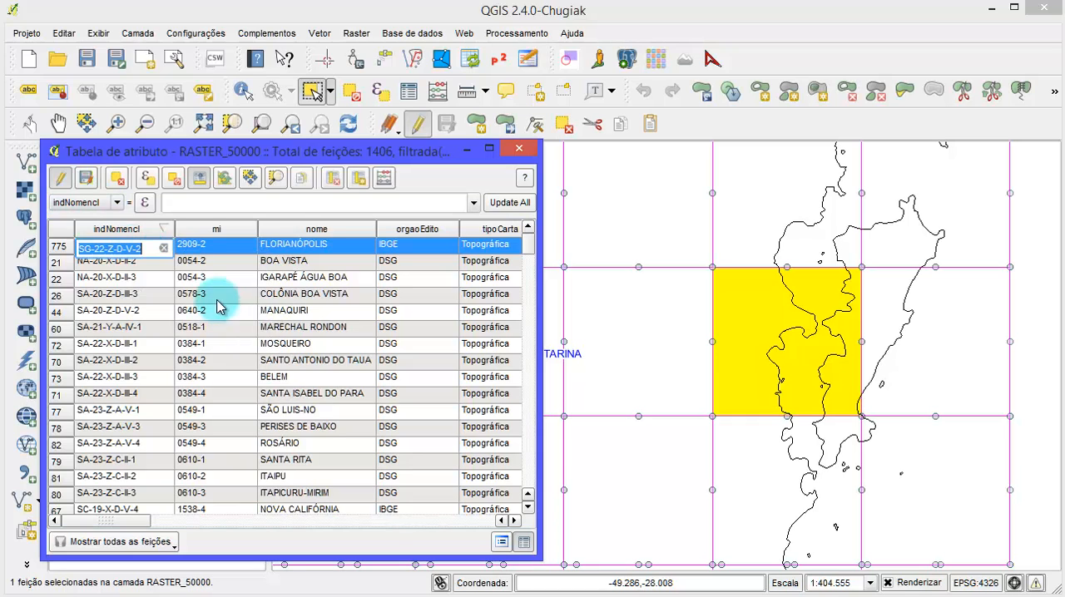
{"action": "left_click", "coordinate": [60, 179]}
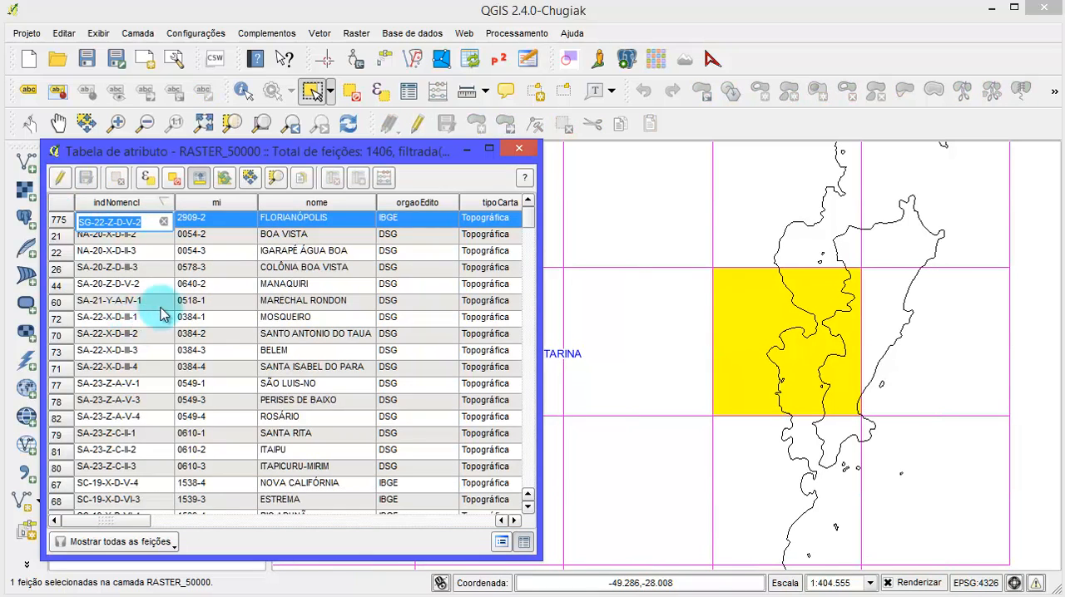
{"action": "left_click", "coordinate": [137, 239]}
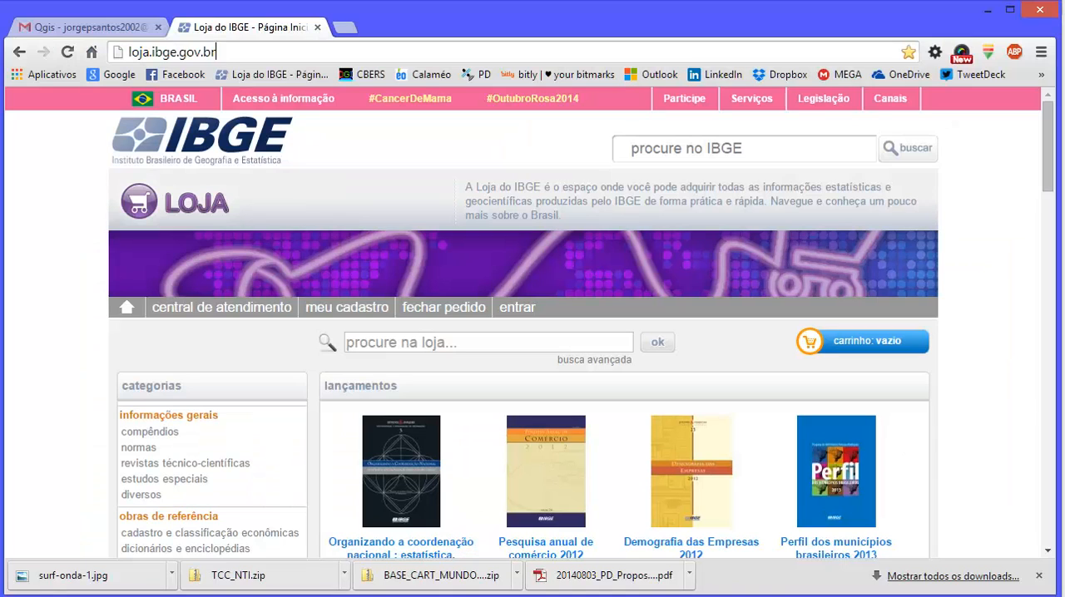
- In the browser, search the IBGE store at loja.ibge.gov.br for SG-22-Z-D-V-2
{"action": "left_click", "coordinate": [139, 52]}
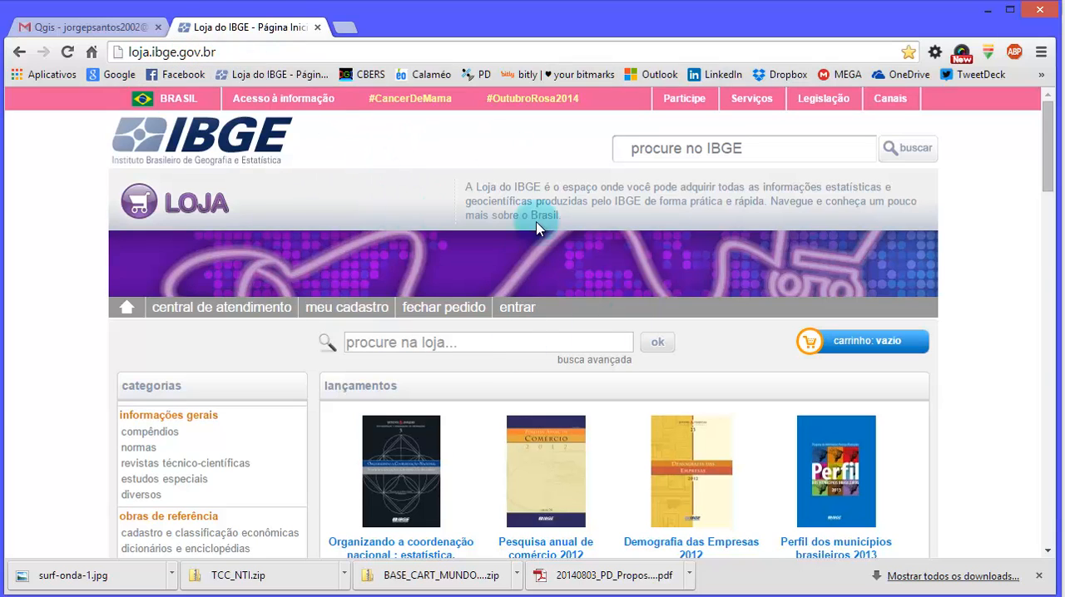
{"action": "scroll", "coordinate": [428, 337], "scroll_direction": "down", "scroll_amount": 1}
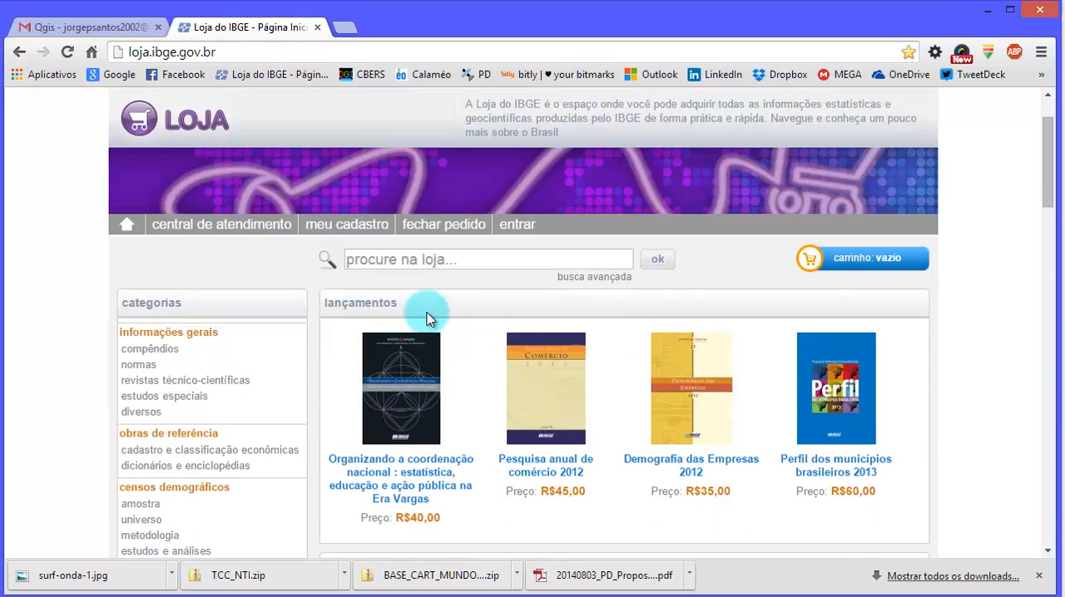
{"action": "left_click", "coordinate": [420, 258]}
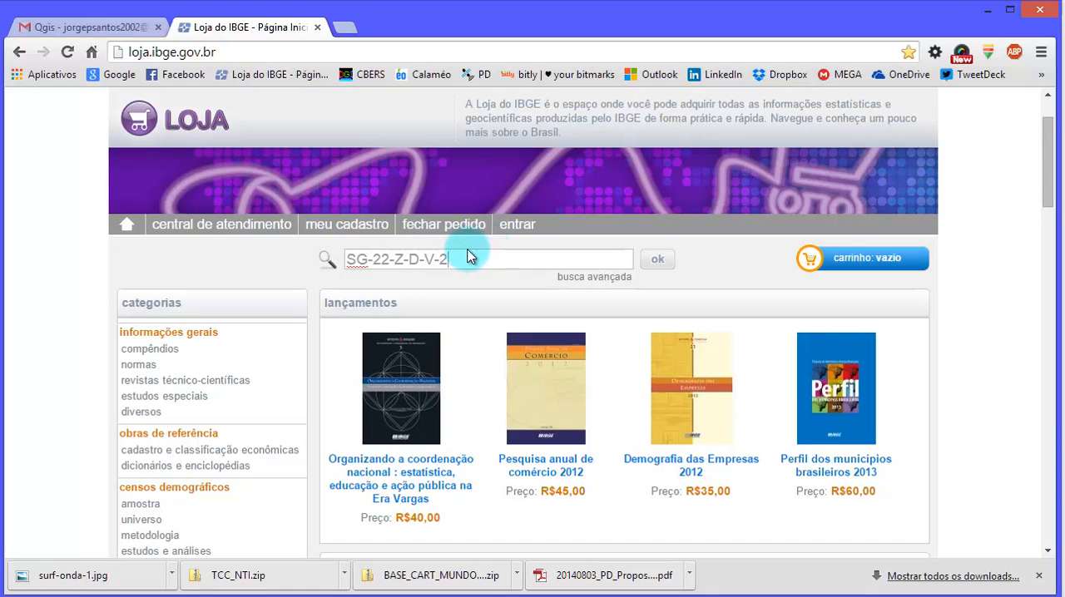
{"action": "left_click", "coordinate": [660, 261]}
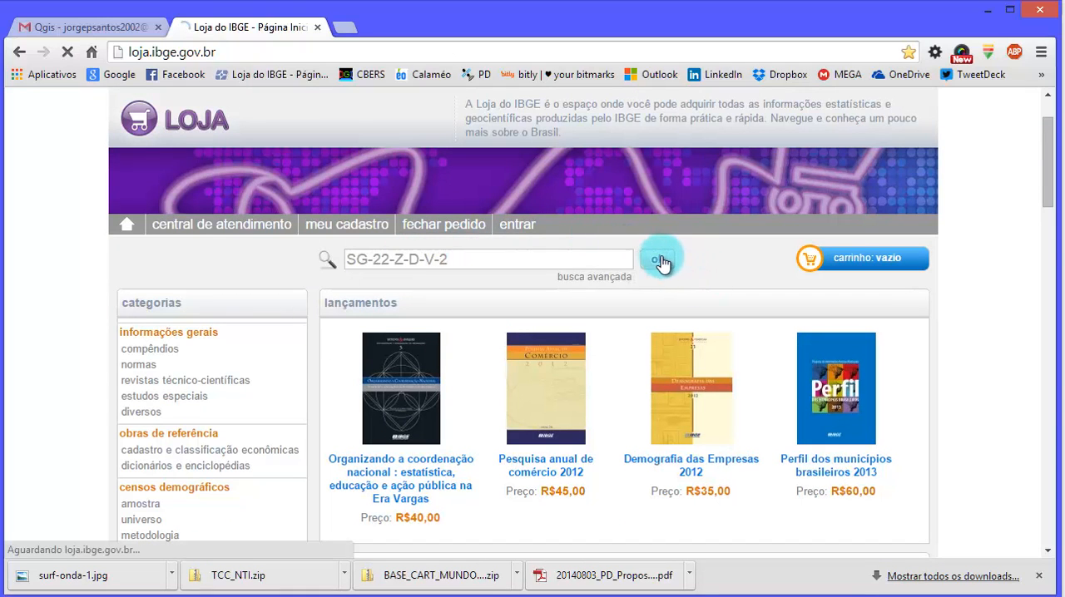
- Open the FLORIANÓPOLIS - ed. 1981 product from the search results and follow its free download to the IBGE map portal
{"action": "scroll", "coordinate": [661, 260], "scroll_direction": "down", "scroll_amount": 2}
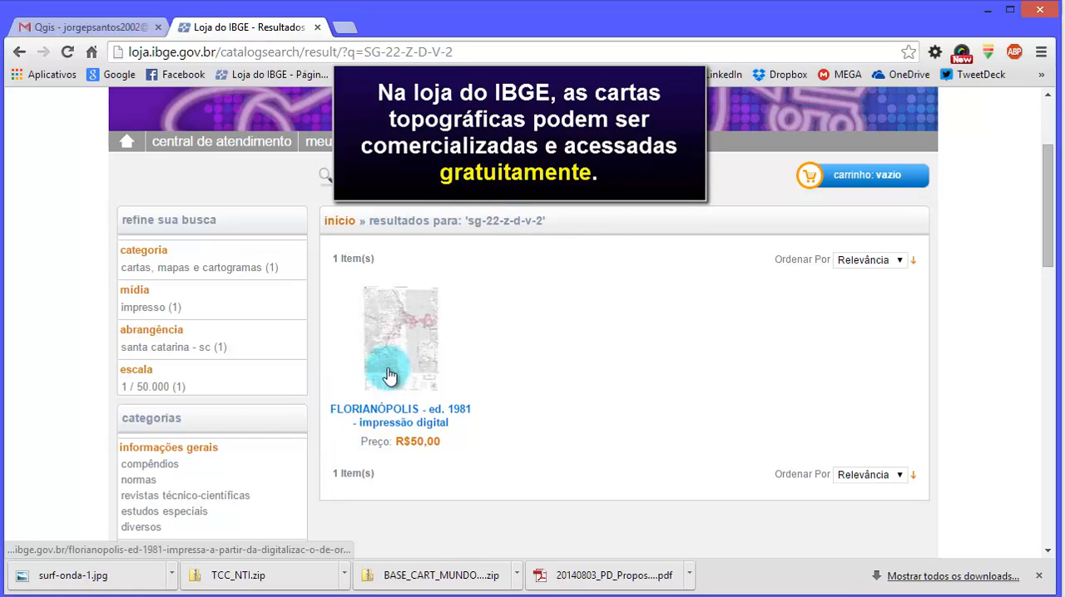
{"action": "left_click", "coordinate": [426, 331]}
{"action": "scroll", "coordinate": [545, 327], "scroll_direction": "down", "scroll_amount": 3}
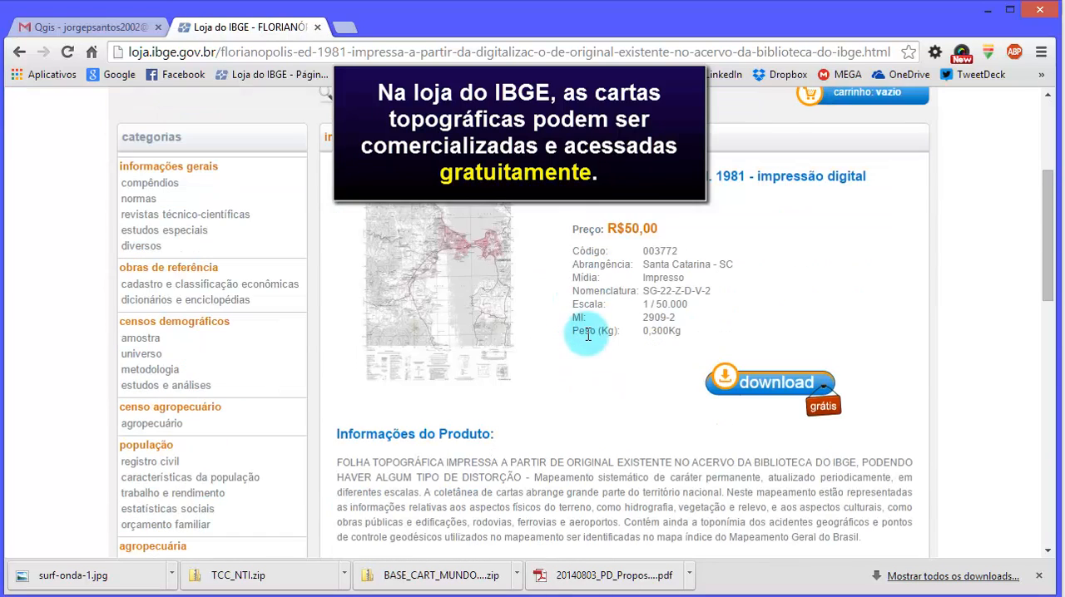
{"action": "scroll", "coordinate": [591, 334], "scroll_direction": "up", "scroll_amount": 1}
{"action": "scroll", "coordinate": [592, 334], "scroll_direction": "down", "scroll_amount": 1}
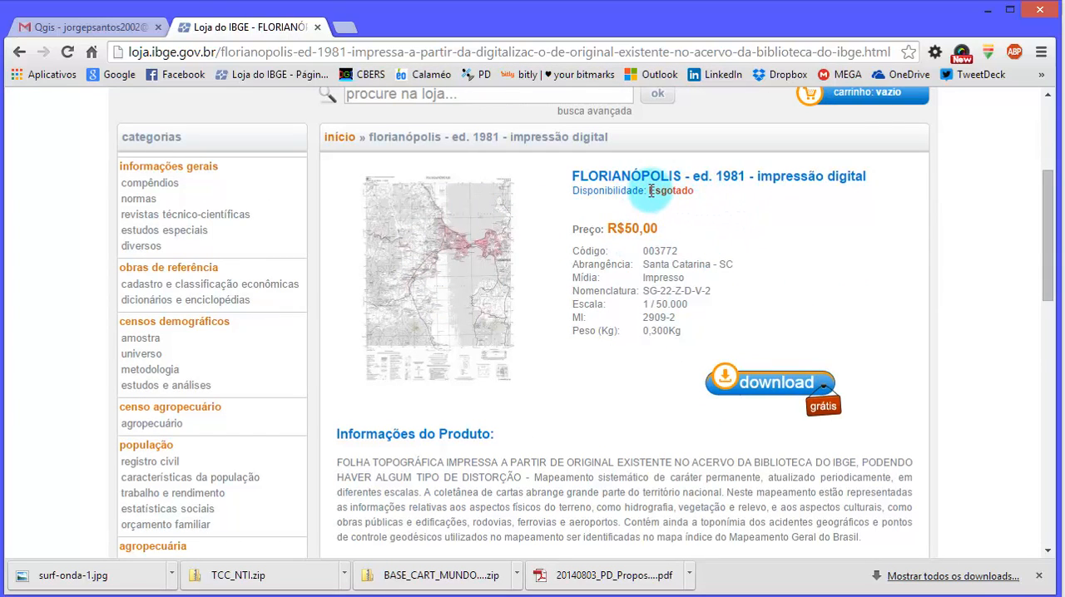
{"action": "scroll", "coordinate": [642, 347], "scroll_direction": "down", "scroll_amount": 1}
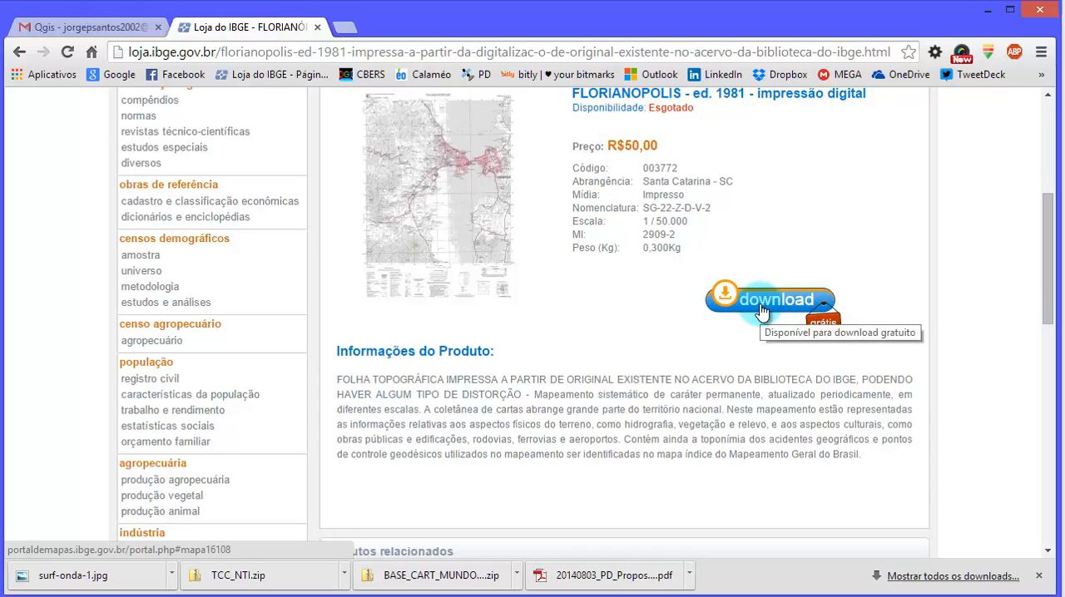
{"action": "scroll", "coordinate": [761, 308], "scroll_direction": "up", "scroll_amount": 1}
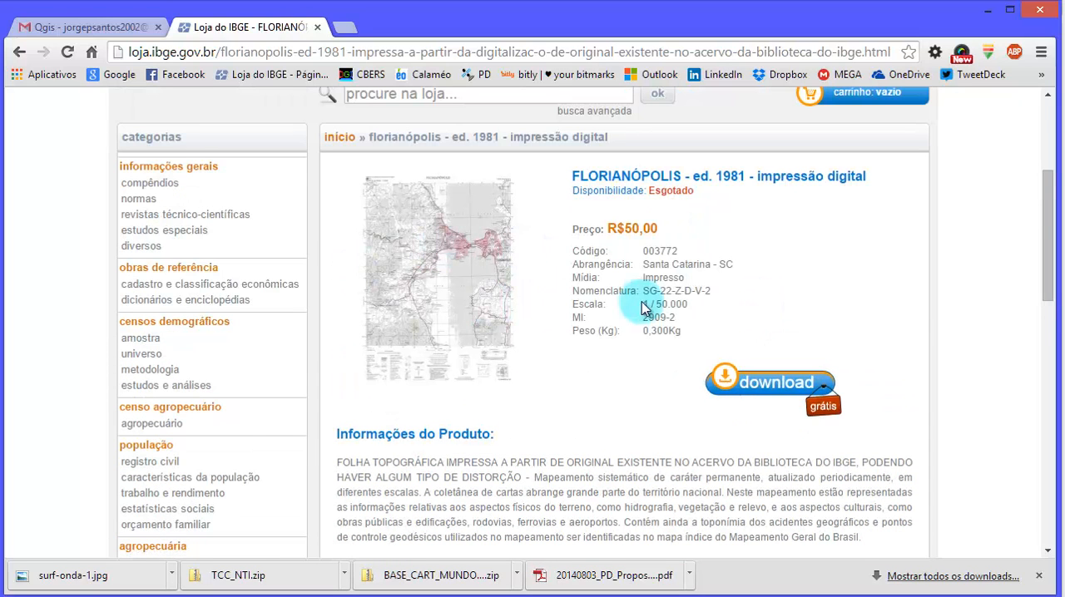
{"action": "scroll", "coordinate": [560, 279], "scroll_direction": "up", "scroll_amount": 1}
{"action": "scroll", "coordinate": [624, 332], "scroll_direction": "down", "scroll_amount": 2}
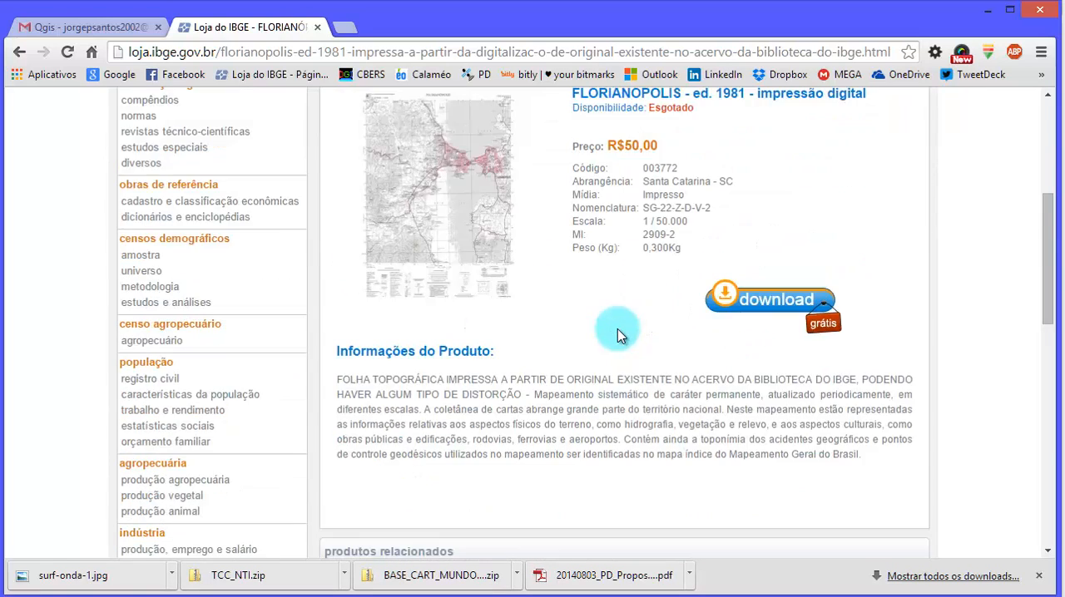
{"action": "scroll", "coordinate": [775, 305], "scroll_direction": "up", "scroll_amount": 1}
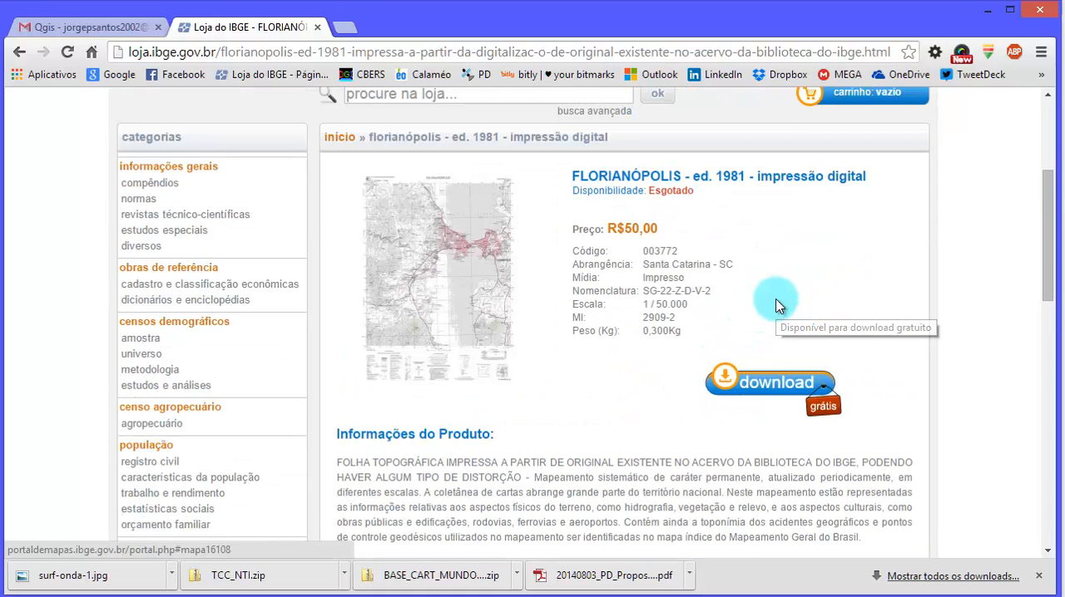
{"action": "left_click", "coordinate": [780, 385]}
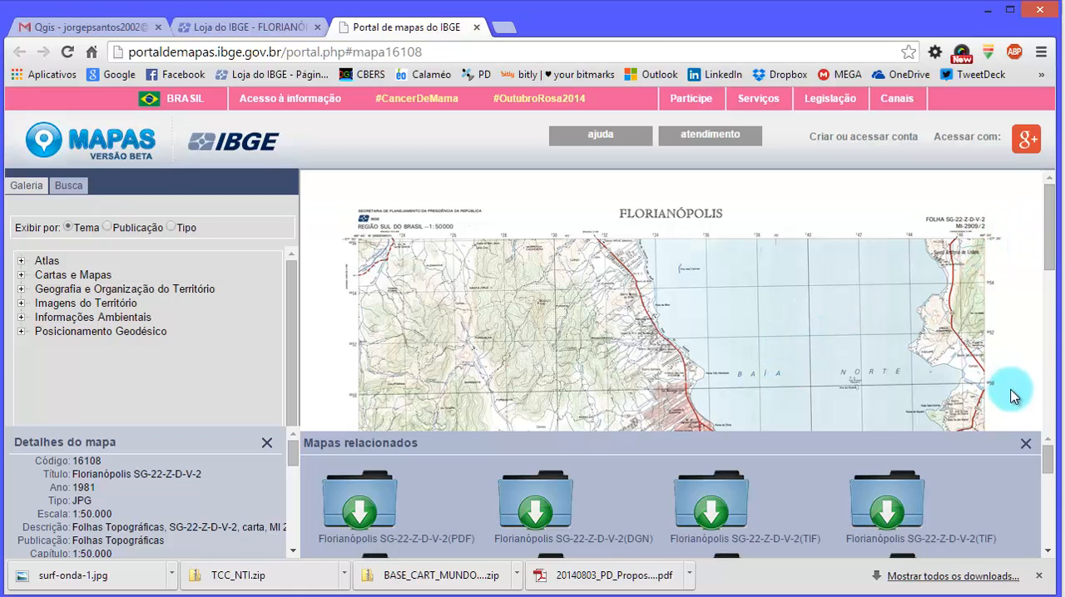
- Examine the Florianópolis chart preview, its map details and the related PDF, DGN and TIF download files
{"action": "left_click_drag", "start_coordinate": [1052, 238], "coordinate": [1032, 400]}
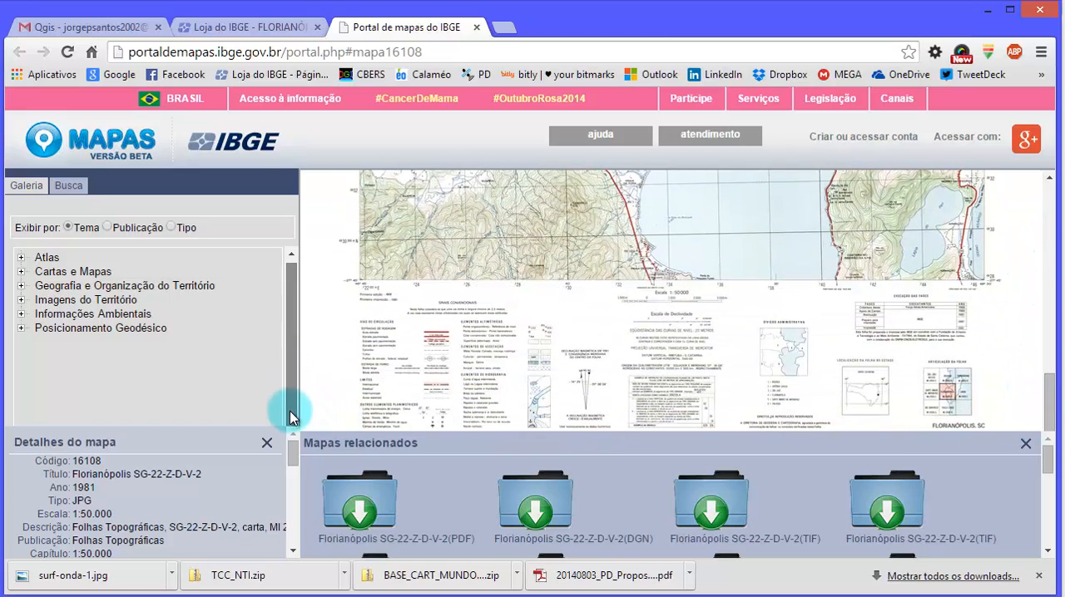
{"action": "mouse_move", "coordinate": [291, 452]}
{"action": "left_mouse_down"}
{"action": "mouse_move", "coordinate": [291, 468]}
{"action": "mouse_move", "coordinate": [291, 452]}
{"action": "left_mouse_up"}
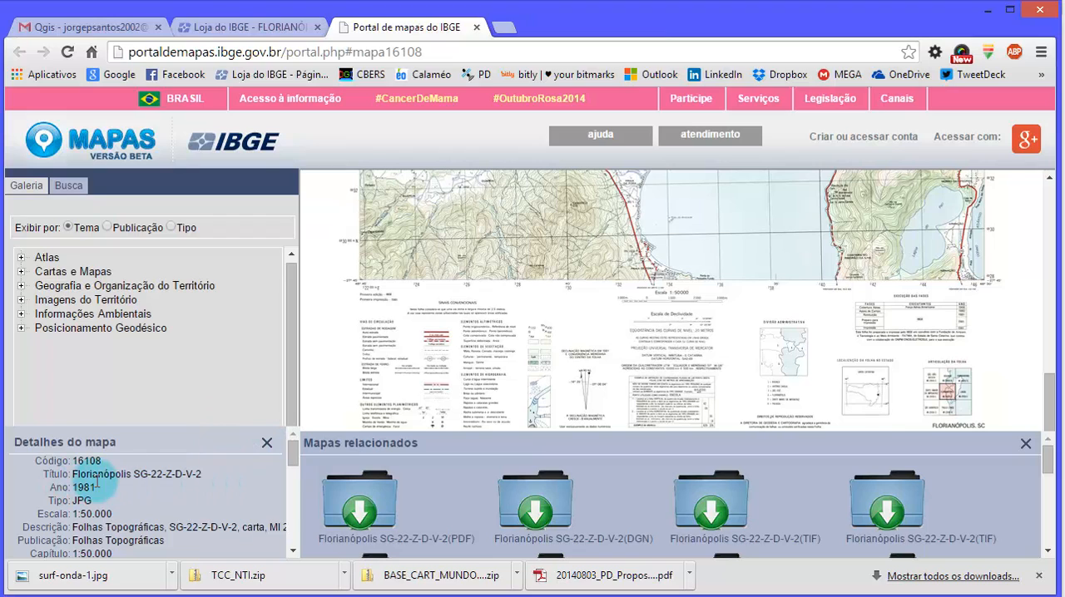
{"action": "scroll", "coordinate": [111, 471], "scroll_direction": "down", "scroll_amount": 1}
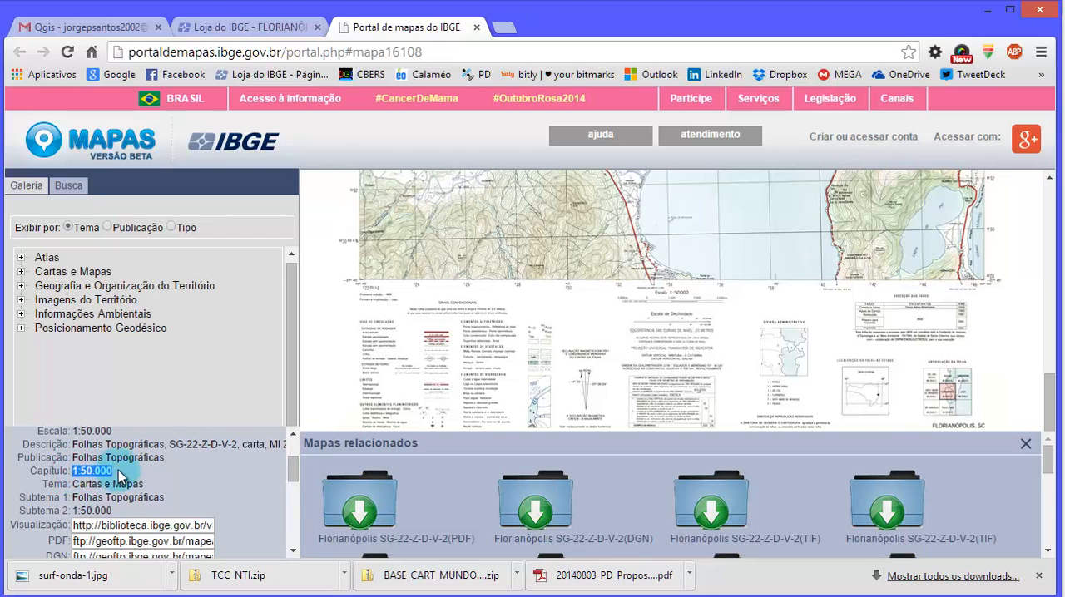
{"action": "scroll", "coordinate": [121, 476], "scroll_direction": "down", "scroll_amount": 1}
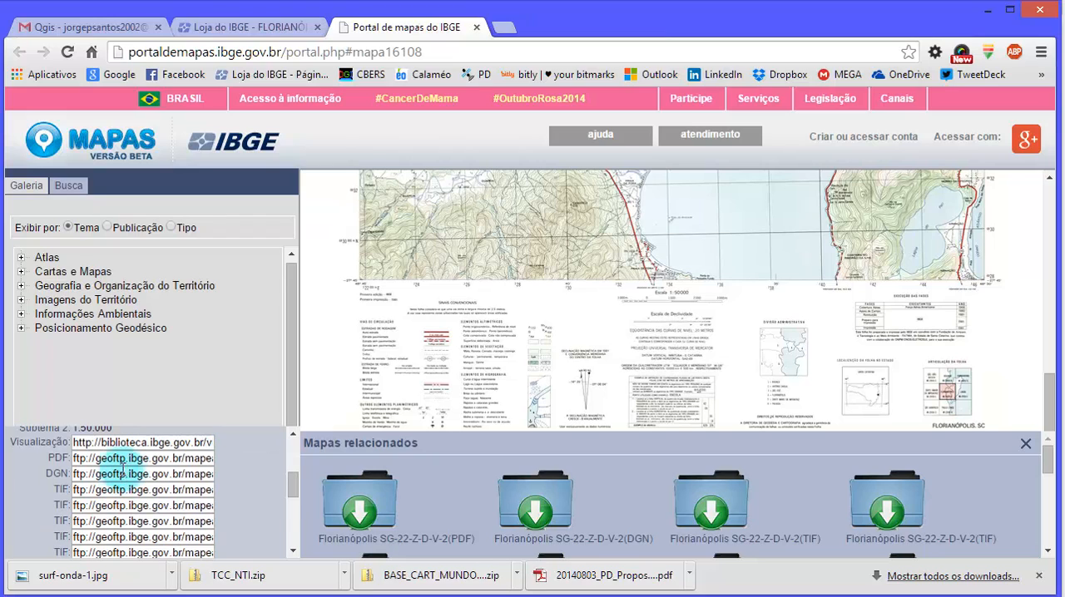
{"action": "scroll", "coordinate": [125, 499], "scroll_direction": "down", "scroll_amount": 2}
{"action": "scroll", "coordinate": [125, 511], "scroll_direction": "down", "scroll_amount": 1}
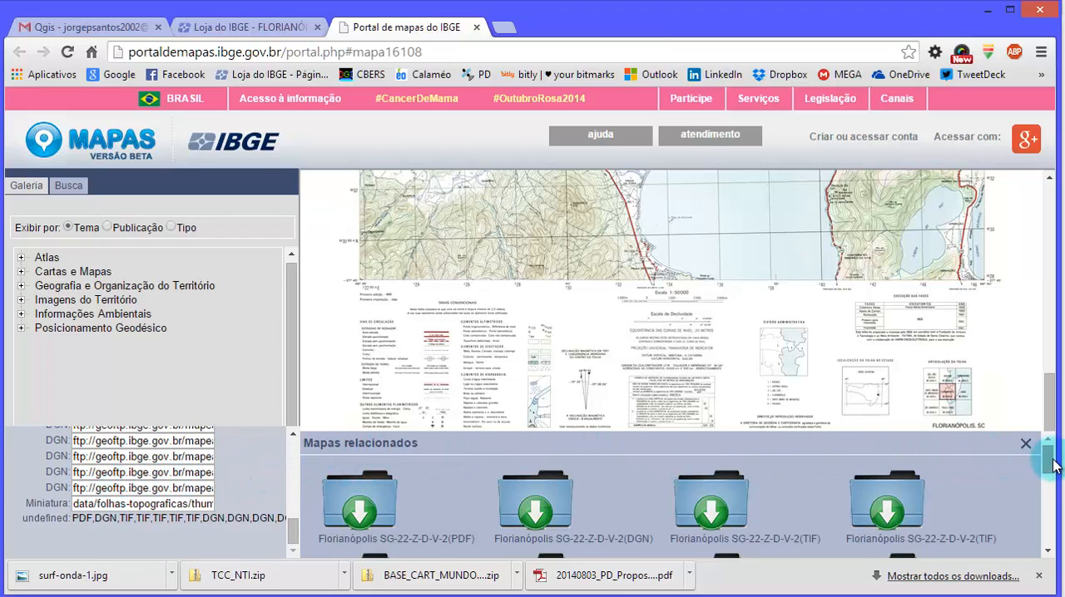
{"action": "mouse_move", "coordinate": [1042, 460]}
{"action": "left_mouse_down"}
{"action": "mouse_move", "coordinate": [1046, 539]}
{"action": "mouse_move", "coordinate": [1041, 456]}
{"action": "left_mouse_up"}
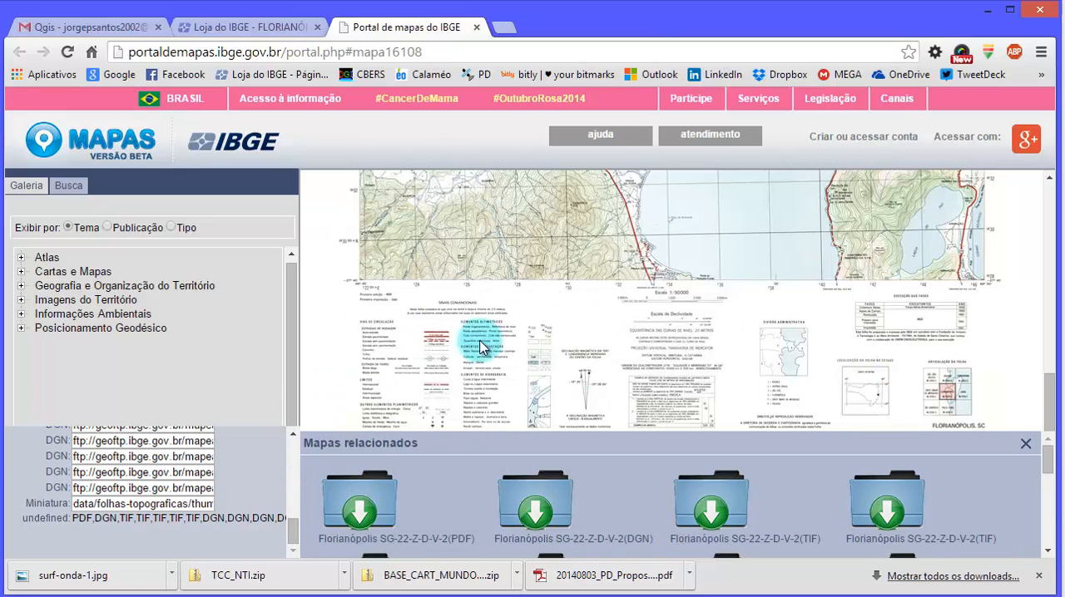
{"action": "left_click_drag", "start_coordinate": [294, 516], "coordinate": [295, 483]}
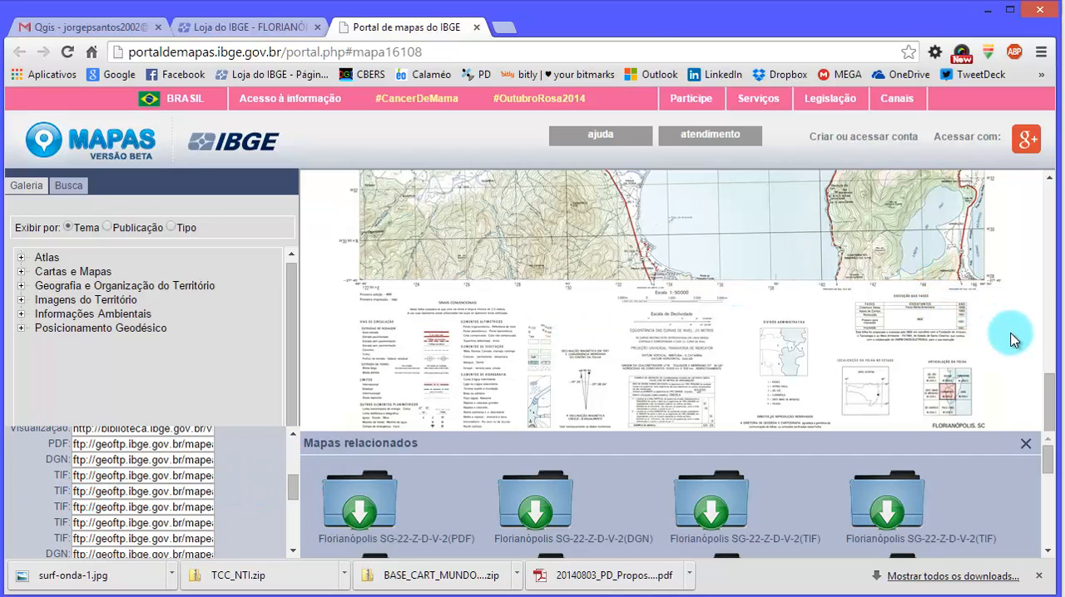
- Save the chart image as SG-22-Z-D-V-2.jpg in C:\BACKUP_DOCUMENTS\PD_TUTORIAIS_2014\QGIS, copying the path from the open folder window
{"action": "left_click_drag", "start_coordinate": [1055, 394], "coordinate": [1052, 204]}
{"action": "right_click", "coordinate": [717, 270]}
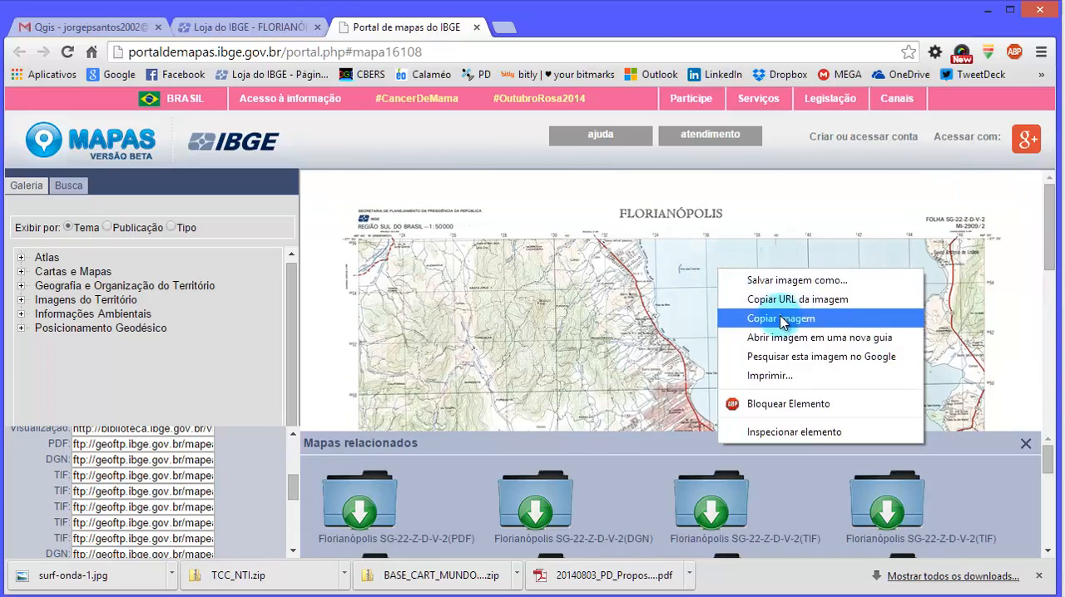
{"action": "left_click", "coordinate": [865, 284]}
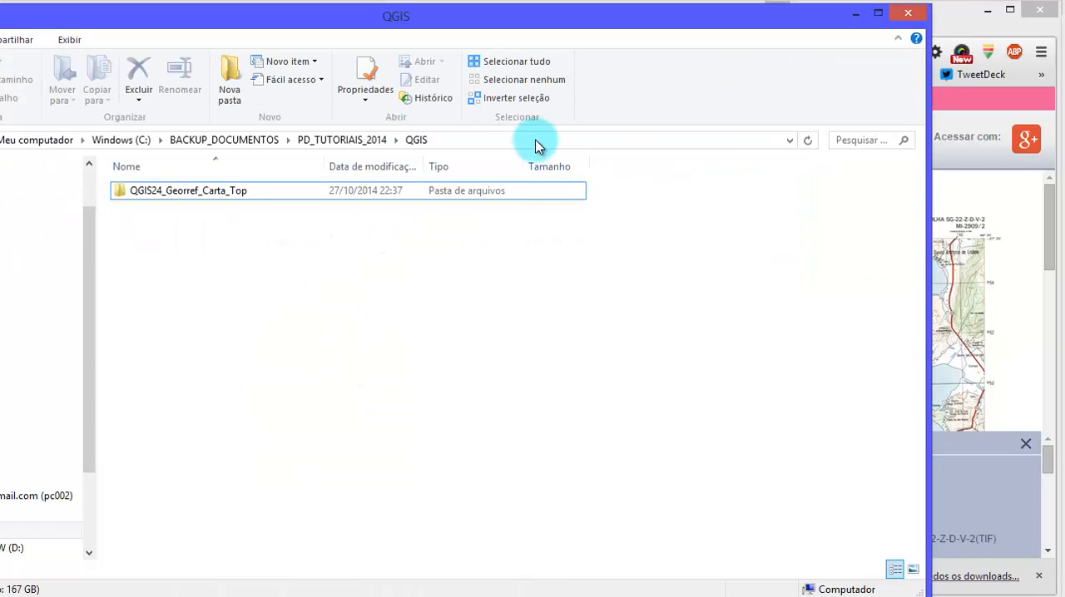
{"action": "left_click", "coordinate": [535, 146]}
{"action": "right_click", "coordinate": [203, 140]}
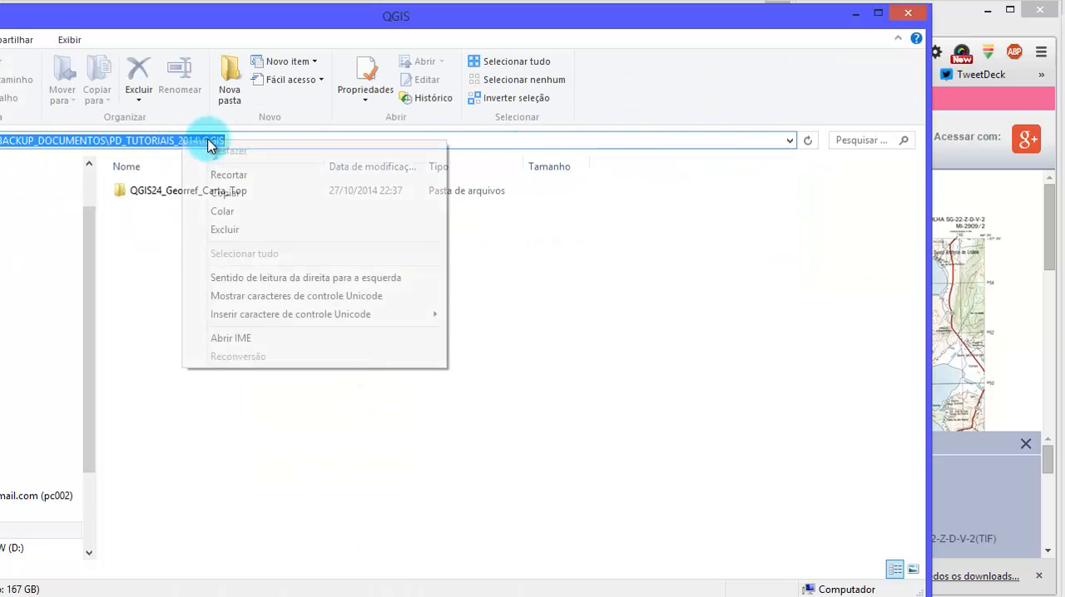
{"action": "left_click", "coordinate": [309, 195]}
{"action": "left_click", "coordinate": [855, 13]}
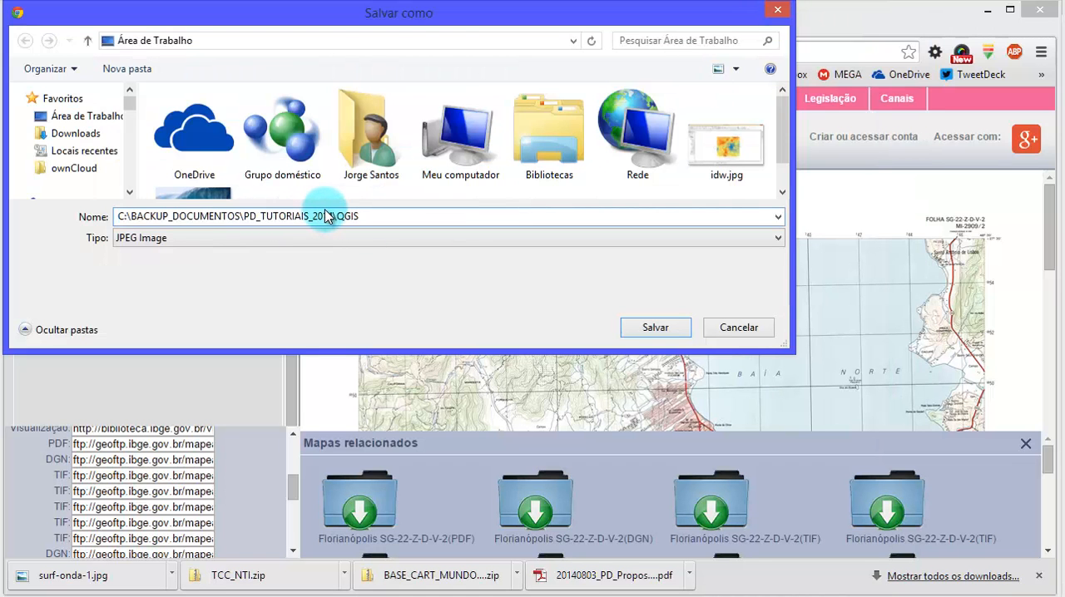
{"action": "key", "text": "Return"}
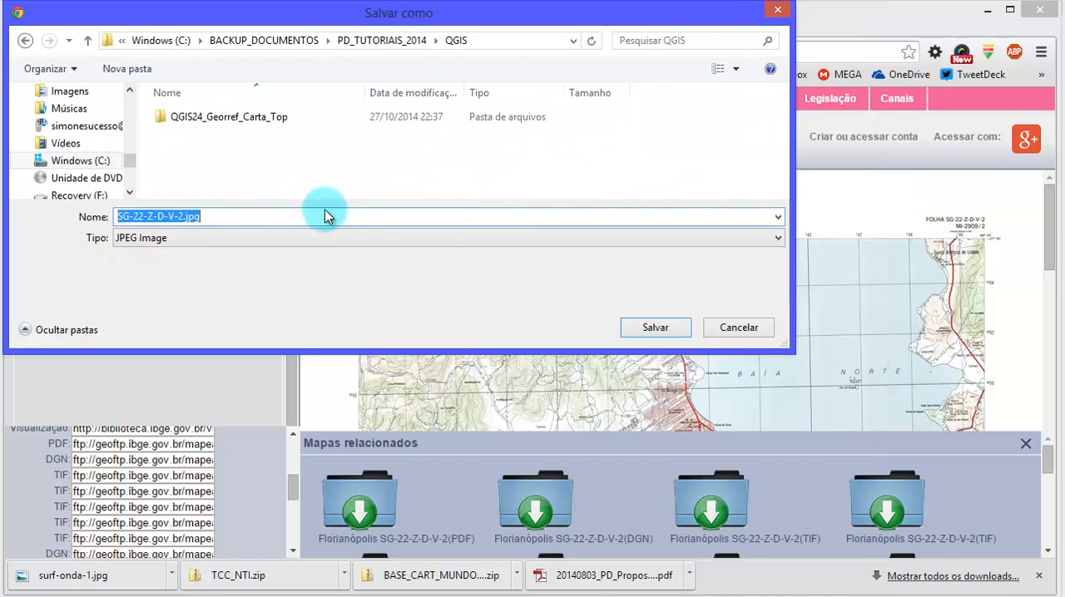
{"action": "left_click", "coordinate": [655, 327]}
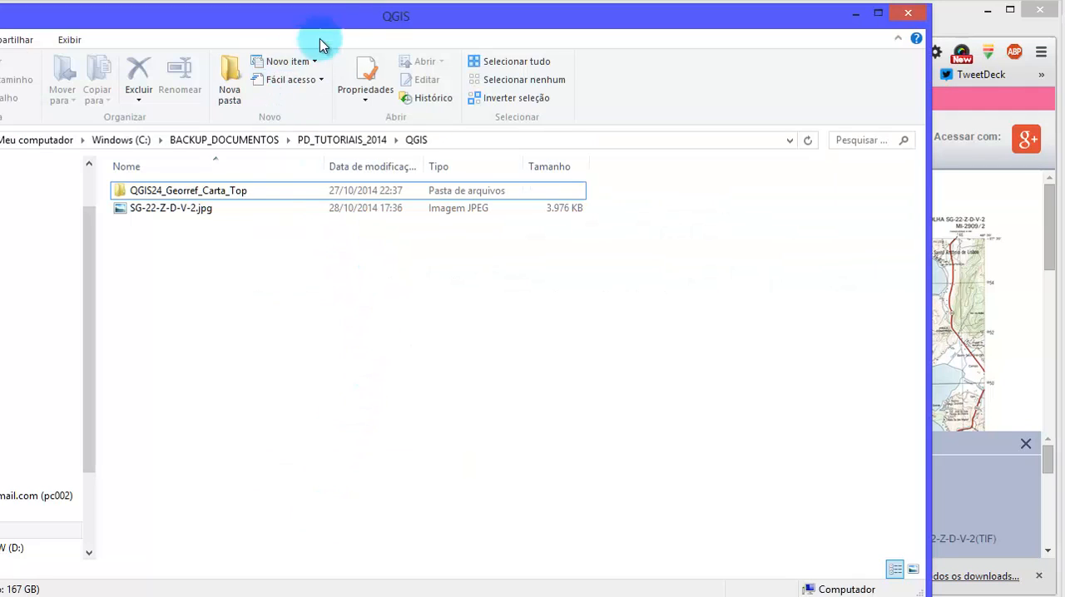
- In the QGIS folder in File Explorer, open SG-22-Z-D-V-2.jpg with Windows Photo Viewer
{"action": "left_click_drag", "start_coordinate": [321, 40], "coordinate": [481, 19]}
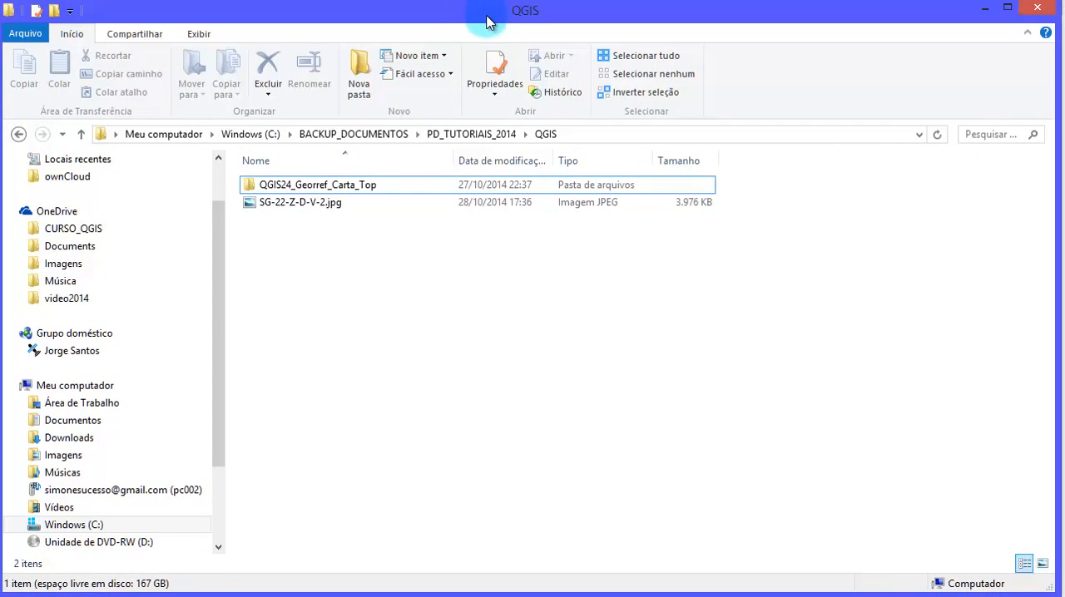
{"action": "right_click", "coordinate": [332, 203]}
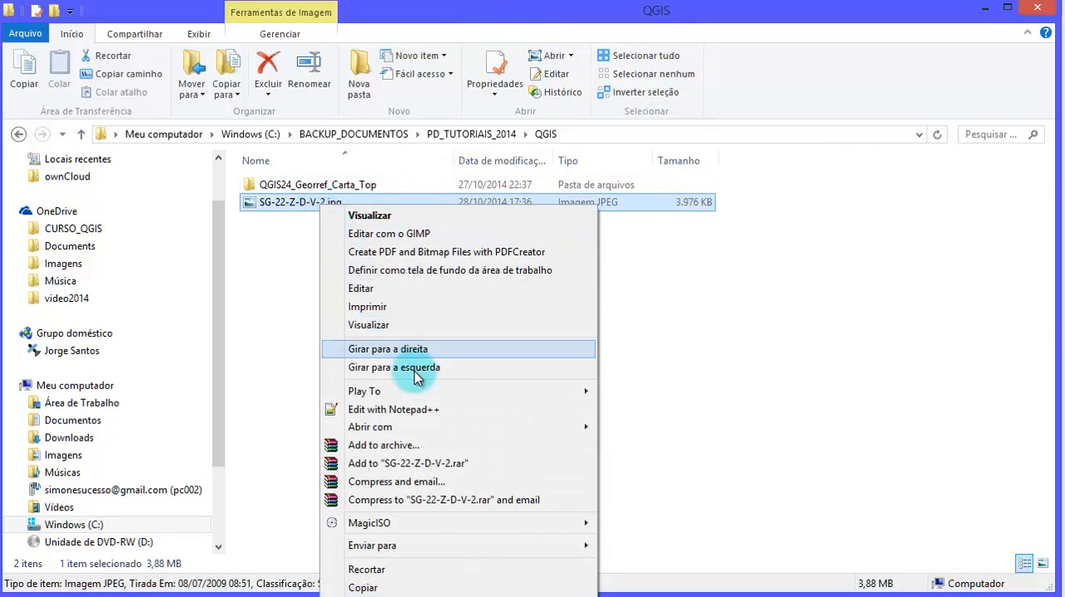
{"action": "mouse_move", "coordinate": [518, 428]}
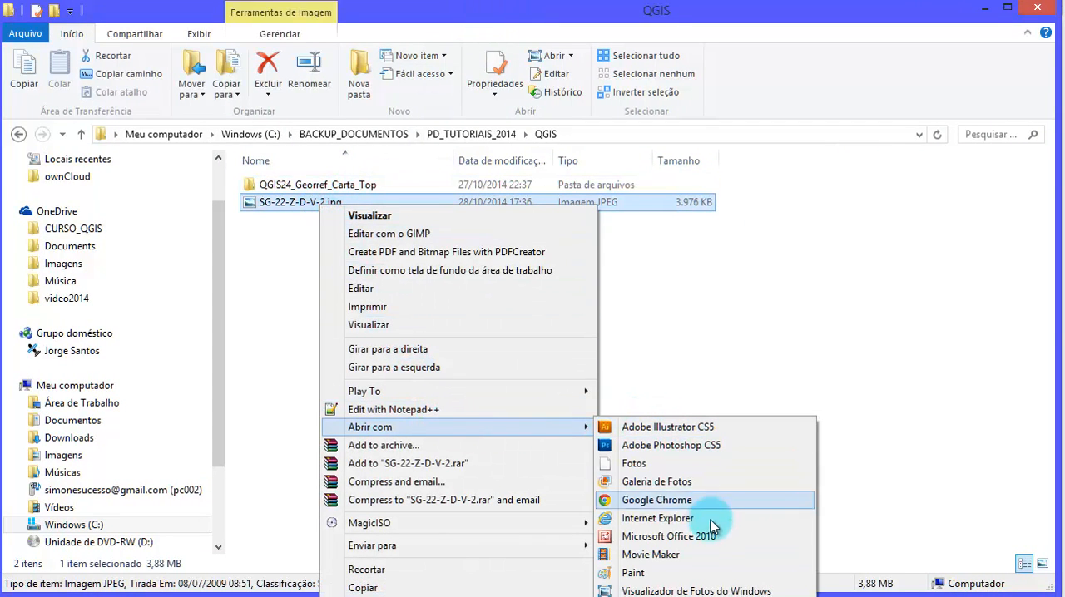
{"action": "left_click", "coordinate": [739, 592]}
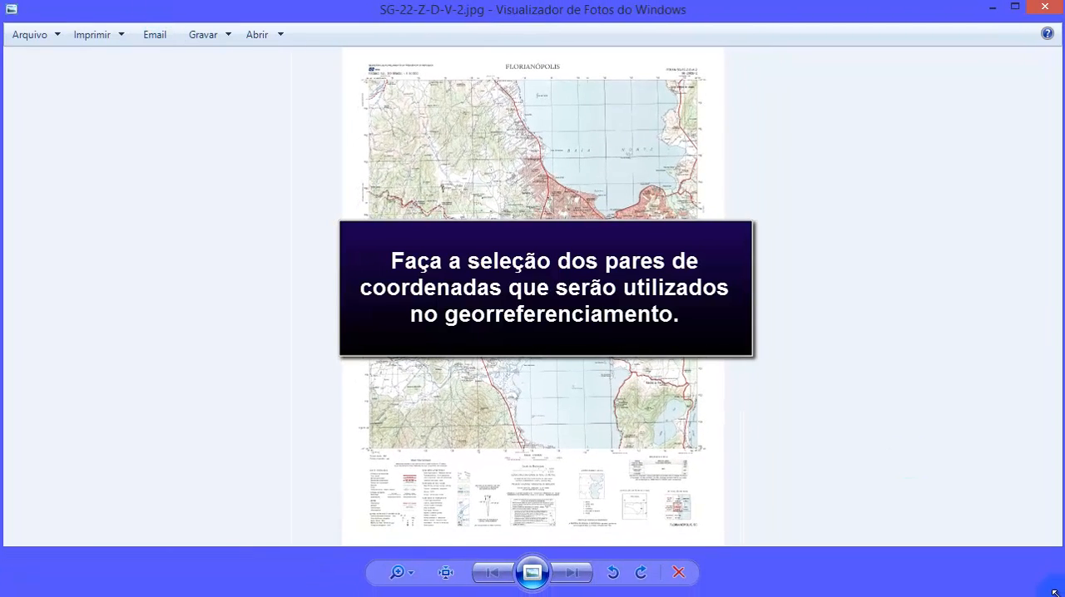
- Enlarge the chart and examine the grid and geographic coordinates at its north-west corner
{"action": "left_click", "coordinate": [414, 576]}
{"action": "mouse_move", "coordinate": [415, 573]}
{"action": "left_mouse_down"}
{"action": "mouse_move", "coordinate": [419, 546]}
{"action": "mouse_move", "coordinate": [420, 559]}
{"action": "left_mouse_up"}
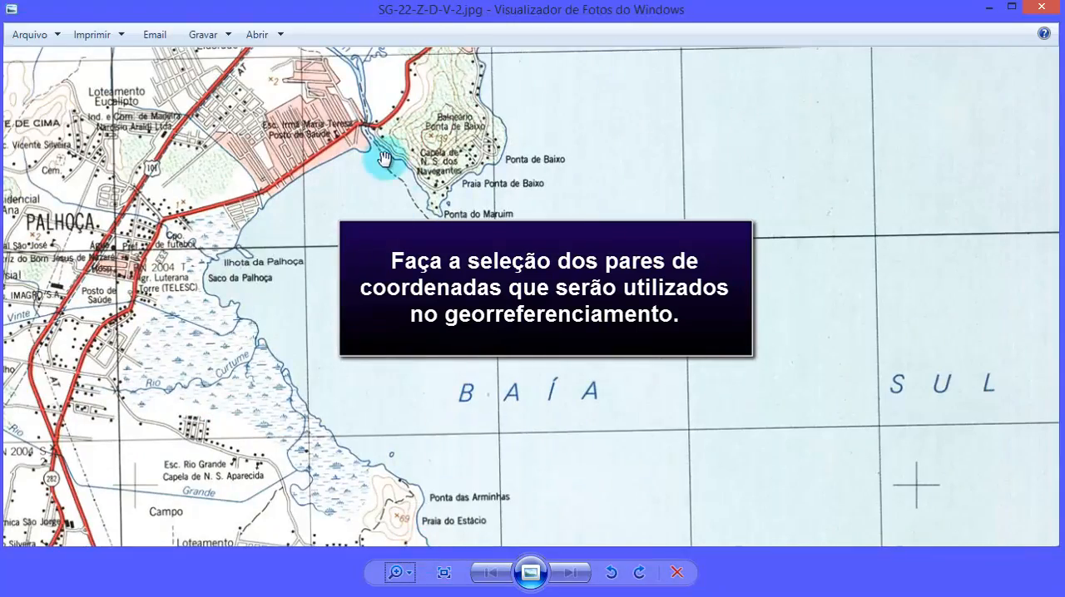
{"action": "left_click_drag", "start_coordinate": [385, 158], "coordinate": [701, 491]}
{"action": "left_click_drag", "start_coordinate": [492, 199], "coordinate": [714, 394]}
{"action": "left_click_drag", "start_coordinate": [549, 125], "coordinate": [591, 394]}
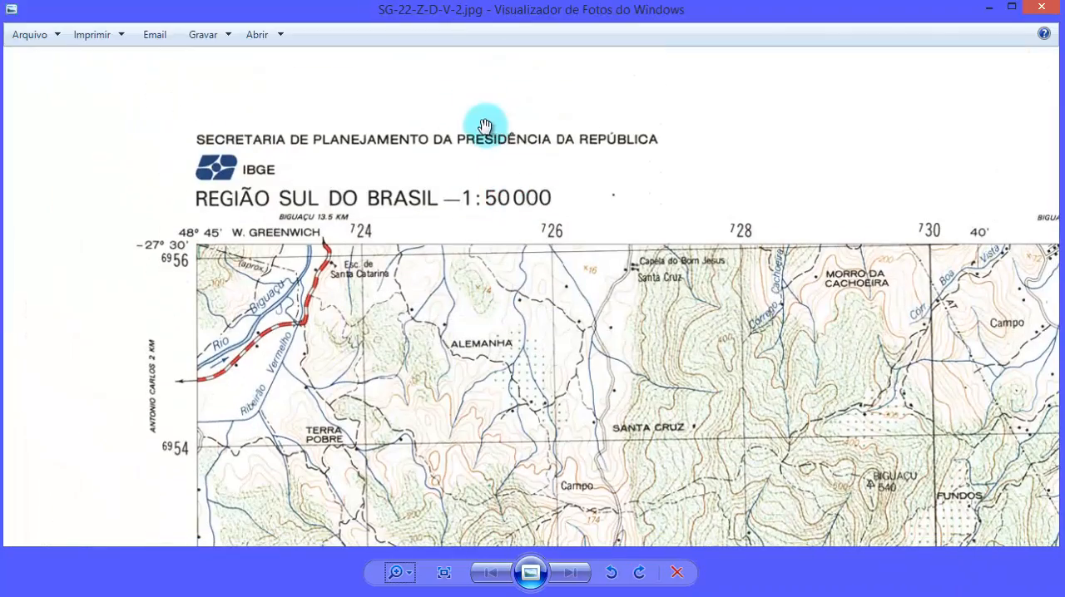
{"action": "left_click_drag", "start_coordinate": [657, 285], "coordinate": [693, 296]}
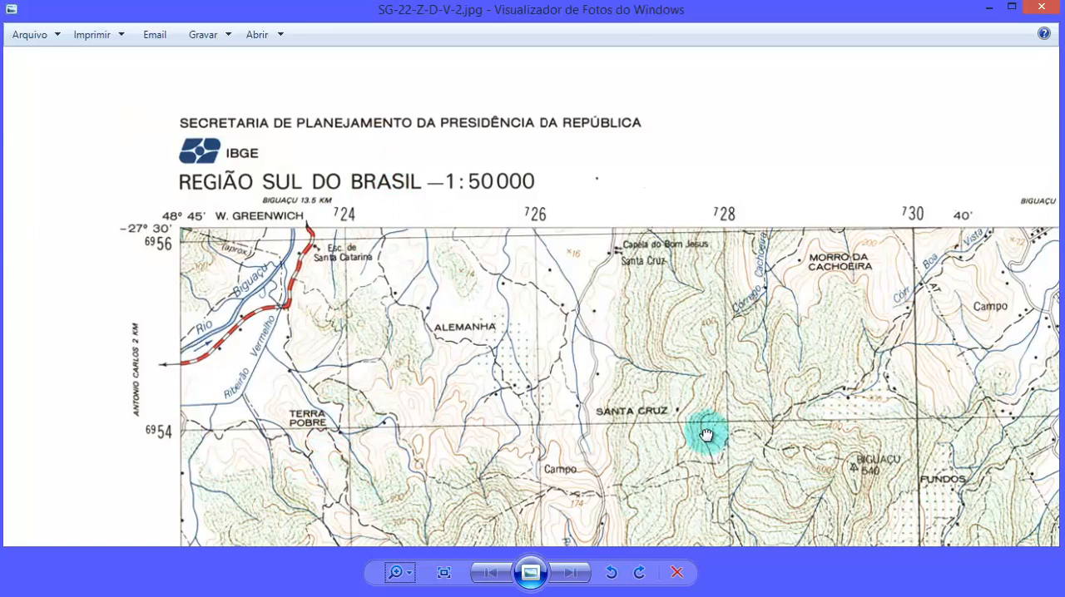
- Examine the grid coordinates along the chart's northern edge and down its eastern edge to the legend
{"action": "left_click_drag", "start_coordinate": [704, 430], "coordinate": [322, 433]}
{"action": "left_click_drag", "start_coordinate": [957, 413], "coordinate": [426, 399]}
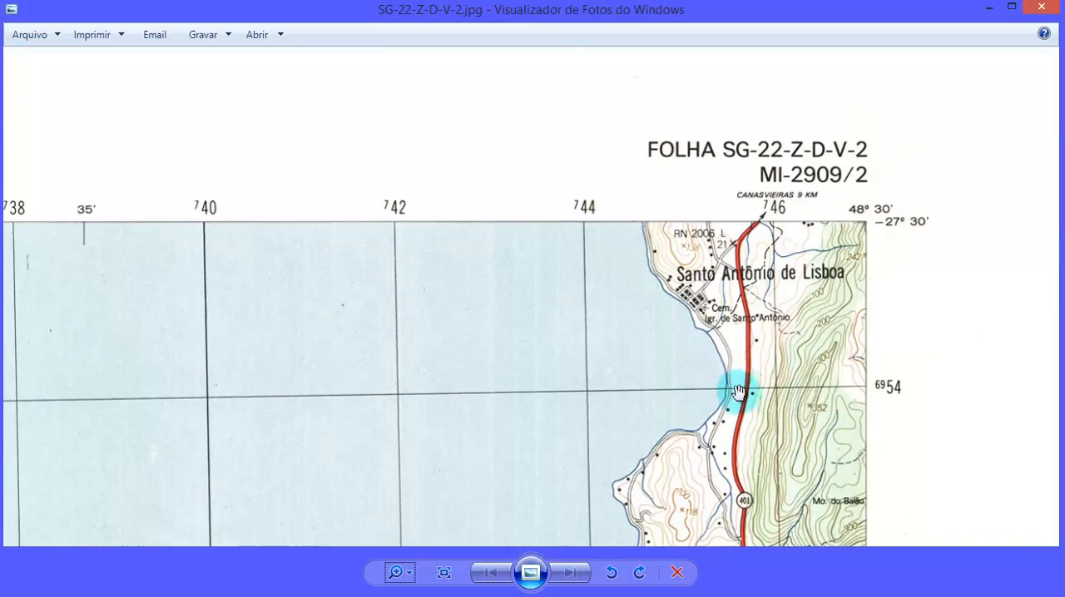
{"action": "left_click_drag", "start_coordinate": [654, 435], "coordinate": [578, 171]}
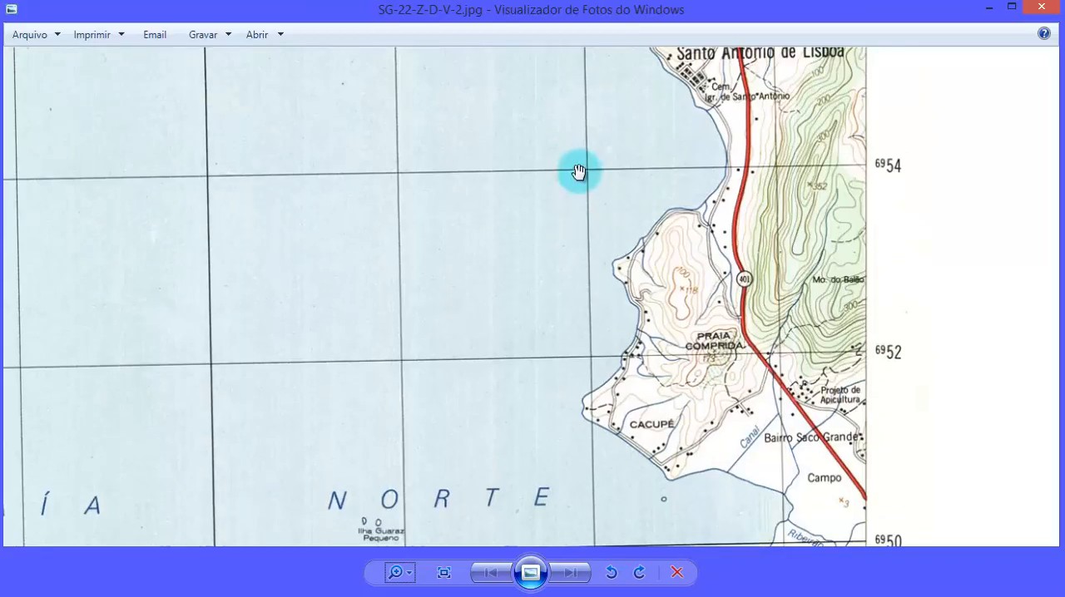
{"action": "left_click_drag", "start_coordinate": [763, 368], "coordinate": [774, 59]}
{"action": "left_click_drag", "start_coordinate": [765, 491], "coordinate": [766, 58]}
{"action": "left_click_drag", "start_coordinate": [811, 532], "coordinate": [799, 58]}
{"action": "left_click_drag", "start_coordinate": [783, 363], "coordinate": [790, 55]}
{"action": "left_click_drag", "start_coordinate": [770, 502], "coordinate": [804, 51]}
{"action": "left_click_drag", "start_coordinate": [739, 520], "coordinate": [799, 181]}
{"action": "left_click_drag", "start_coordinate": [797, 436], "coordinate": [778, 176]}
- Examine the projection and datum notes below the map and the grid coordinates up the chart's western edge
{"action": "left_click_drag", "start_coordinate": [336, 406], "coordinate": [730, 546]}
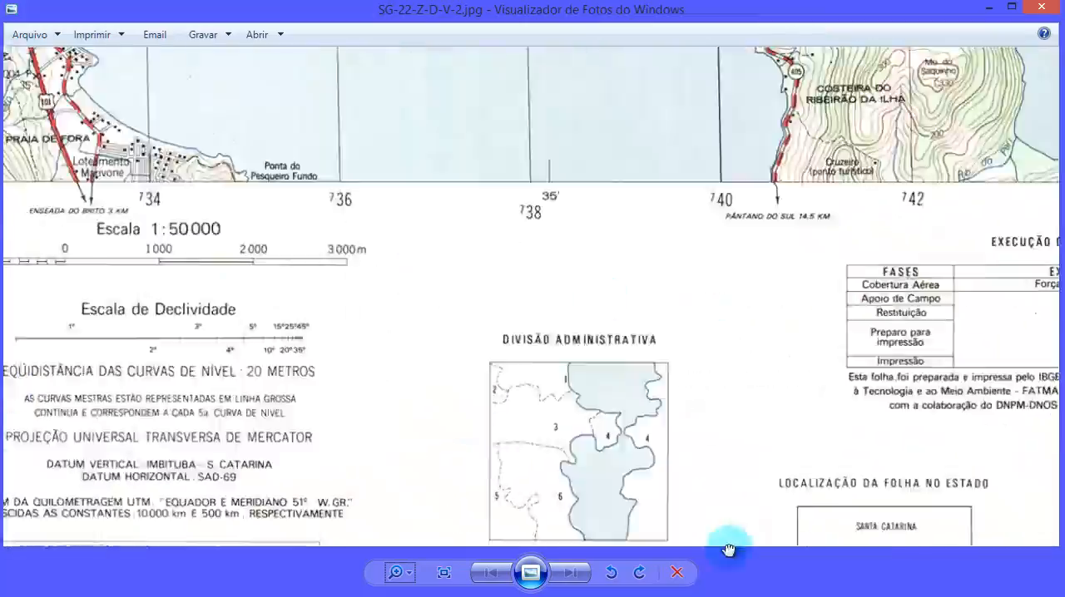
{"action": "left_click_drag", "start_coordinate": [208, 249], "coordinate": [853, 433]}
{"action": "left_click_drag", "start_coordinate": [168, 283], "coordinate": [724, 388]}
{"action": "left_click_drag", "start_coordinate": [568, 359], "coordinate": [570, 513]}
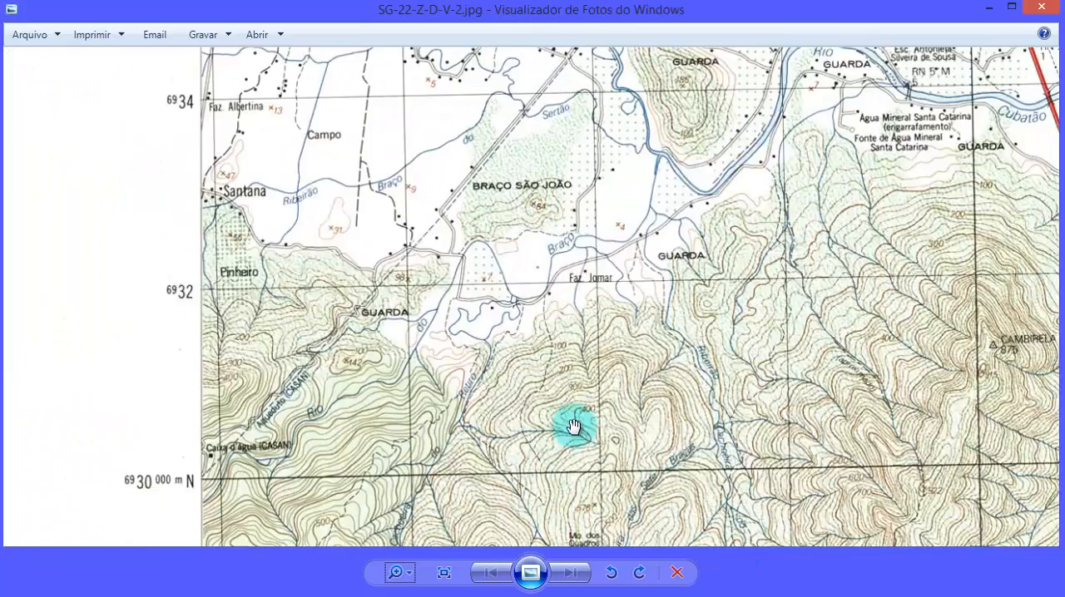
{"action": "left_click_drag", "start_coordinate": [580, 148], "coordinate": [582, 456]}
{"action": "left_click_drag", "start_coordinate": [556, 108], "coordinate": [566, 508]}
{"action": "left_click_drag", "start_coordinate": [504, 66], "coordinate": [541, 483]}
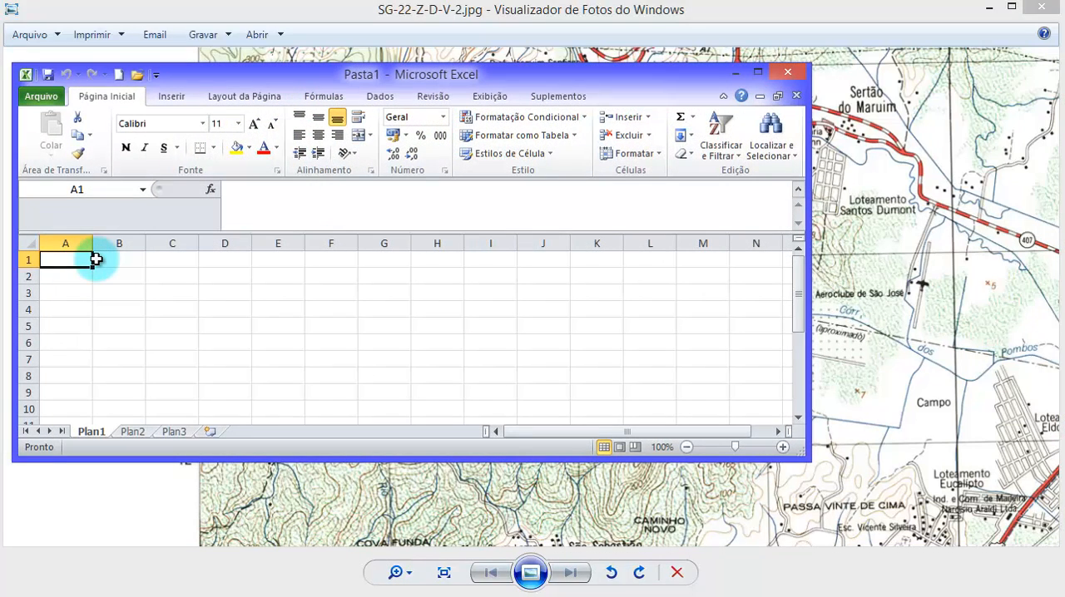
- In a blank Excel workbook, enter the column headers PONTO, X and Y in cells A1 to C1
{"action": "type", "text": "PONTO"}
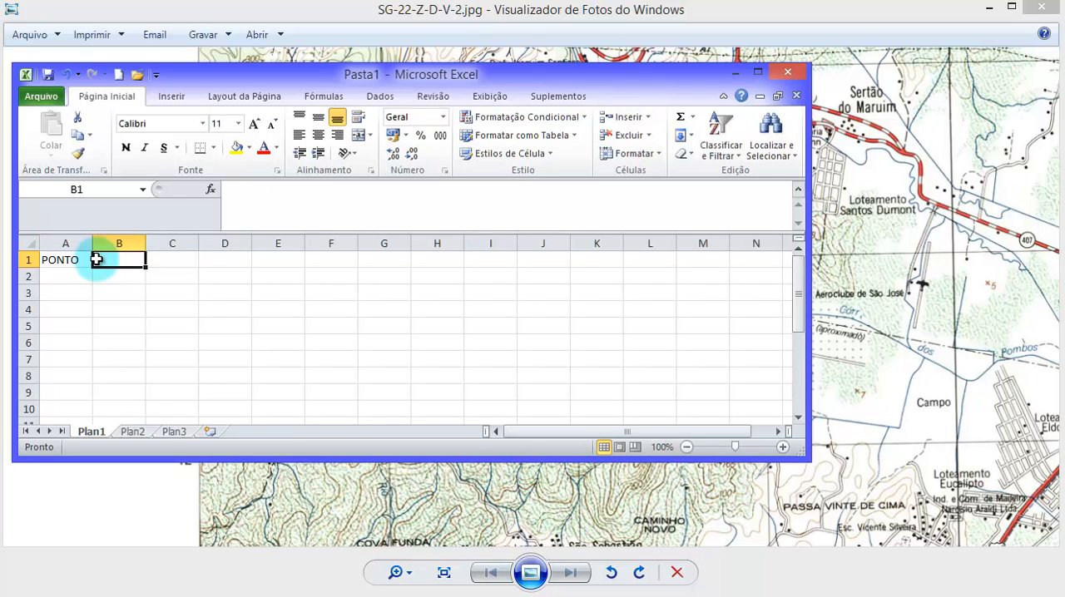
{"action": "key", "text": "Tab"}
{"action": "type", "text": "Y"}
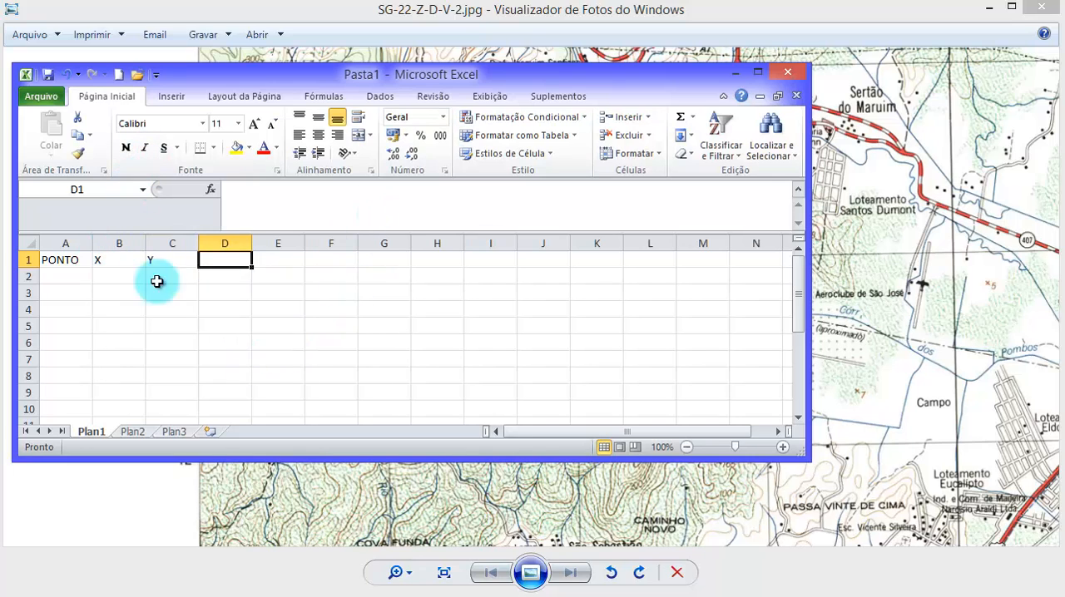
- Enter P001 in cell A2 and fill the point labels down the column to P009 in A10
{"action": "left_click", "coordinate": [65, 281]}
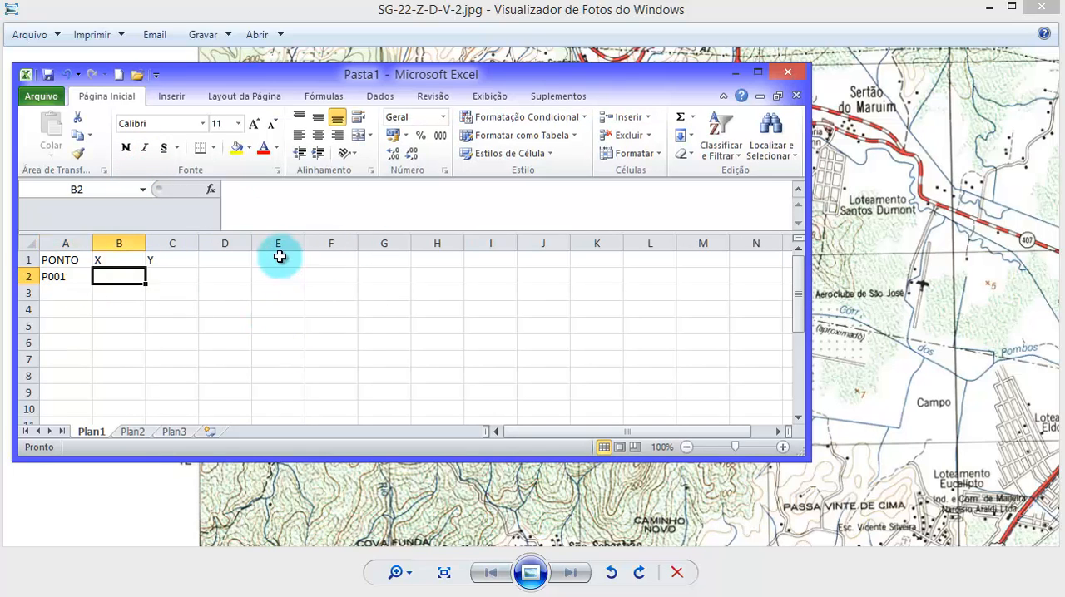
{"action": "left_click", "coordinate": [67, 276]}
{"action": "left_click_drag", "start_coordinate": [92, 287], "coordinate": [90, 364]}
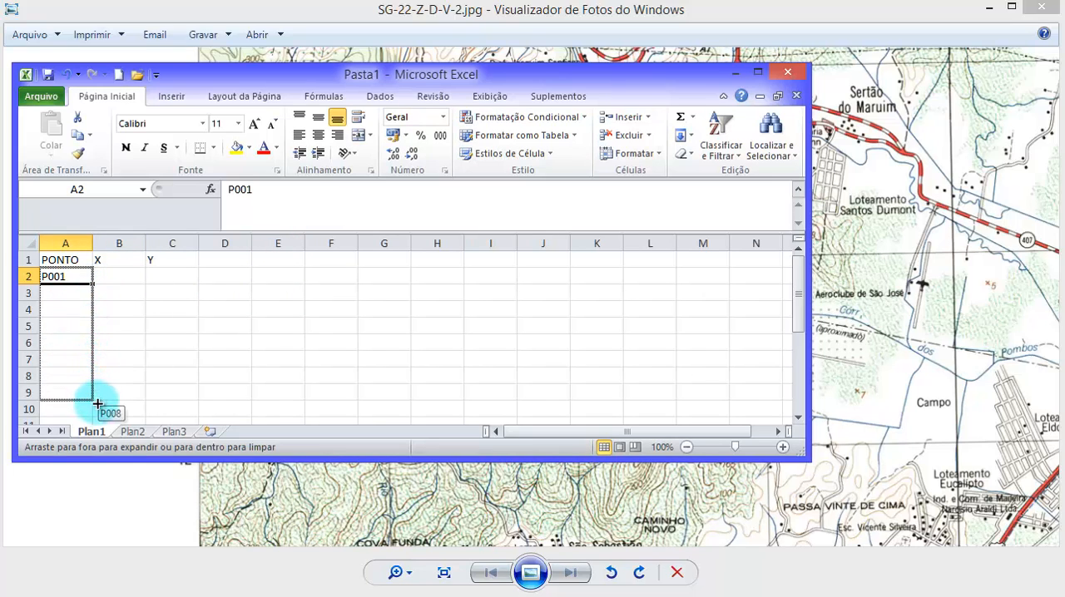
{"action": "left_click_drag", "start_coordinate": [101, 414], "coordinate": [101, 413]}
{"action": "left_click", "coordinate": [114, 275]}
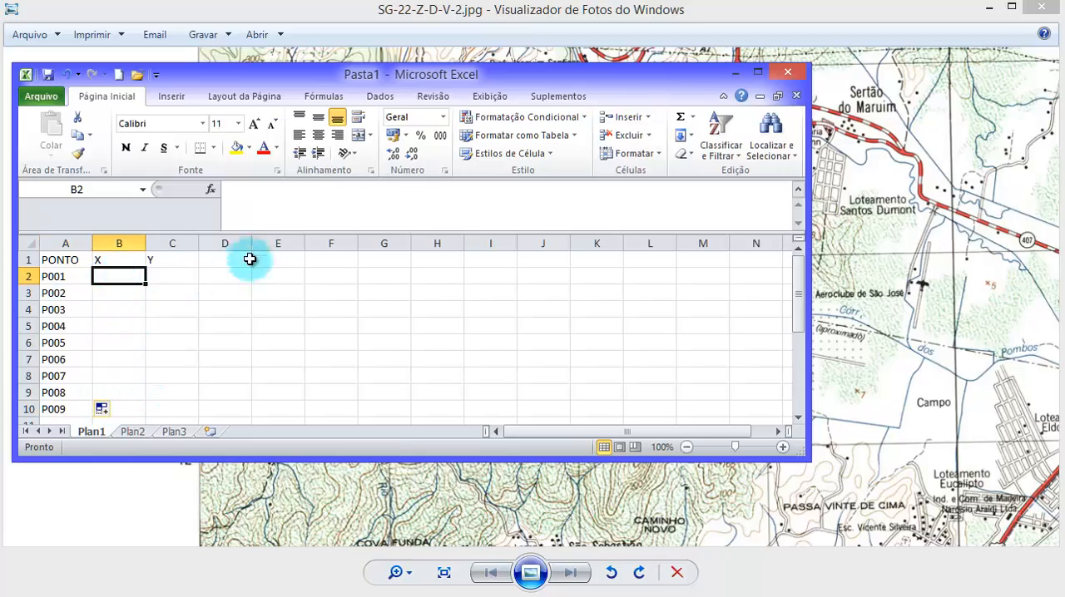
- Return to the chart and examine the easting and northing labels around its north-west corner, near grid lines 724 and 6956
{"action": "left_click_drag", "start_coordinate": [388, 75], "coordinate": [358, 210]}
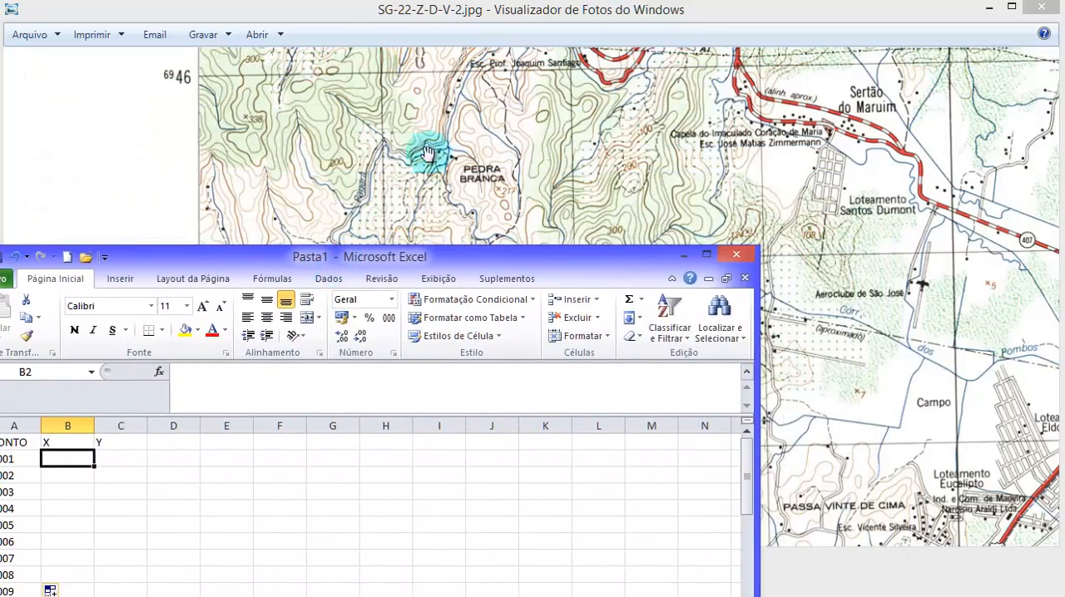
{"action": "left_click", "coordinate": [650, 211]}
{"action": "left_click_drag", "start_coordinate": [649, 211], "coordinate": [677, 329]}
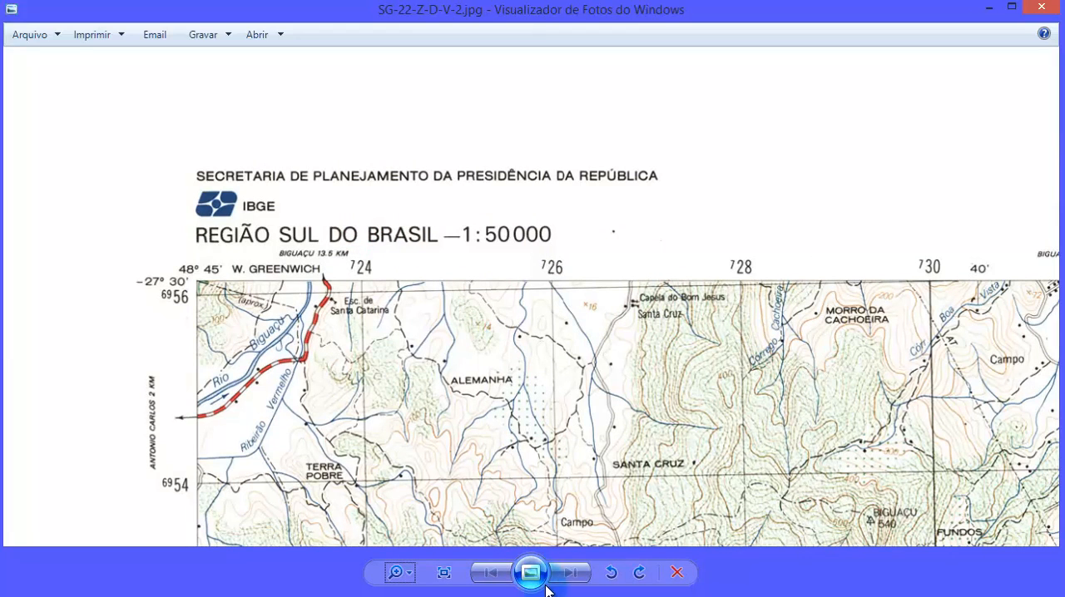
{"action": "left_click", "coordinate": [445, 572]}
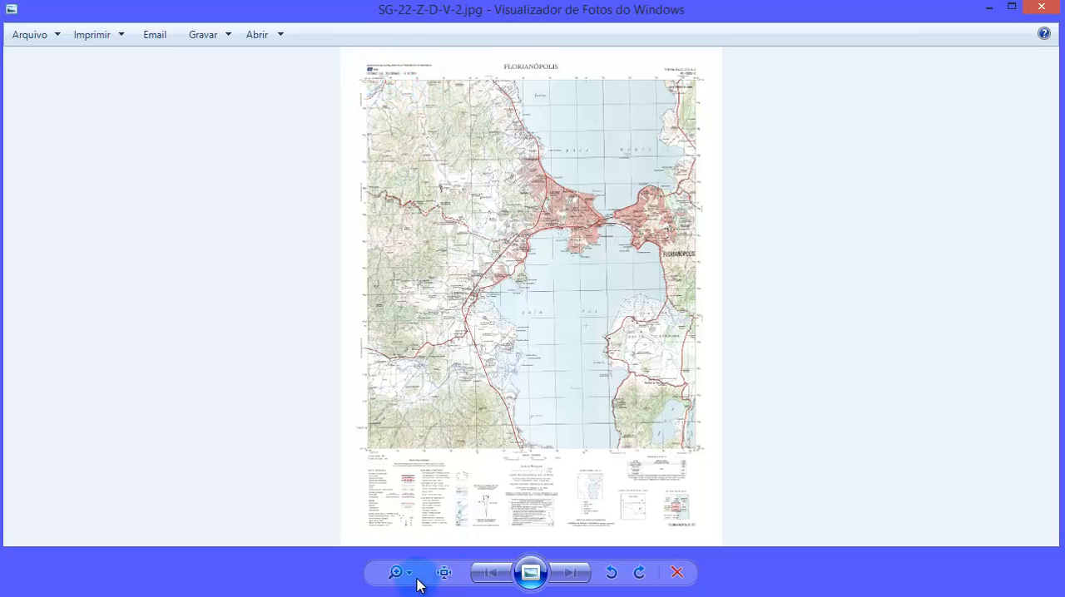
{"action": "scroll", "coordinate": [329, 254], "scroll_direction": "up", "scroll_amount": 1}
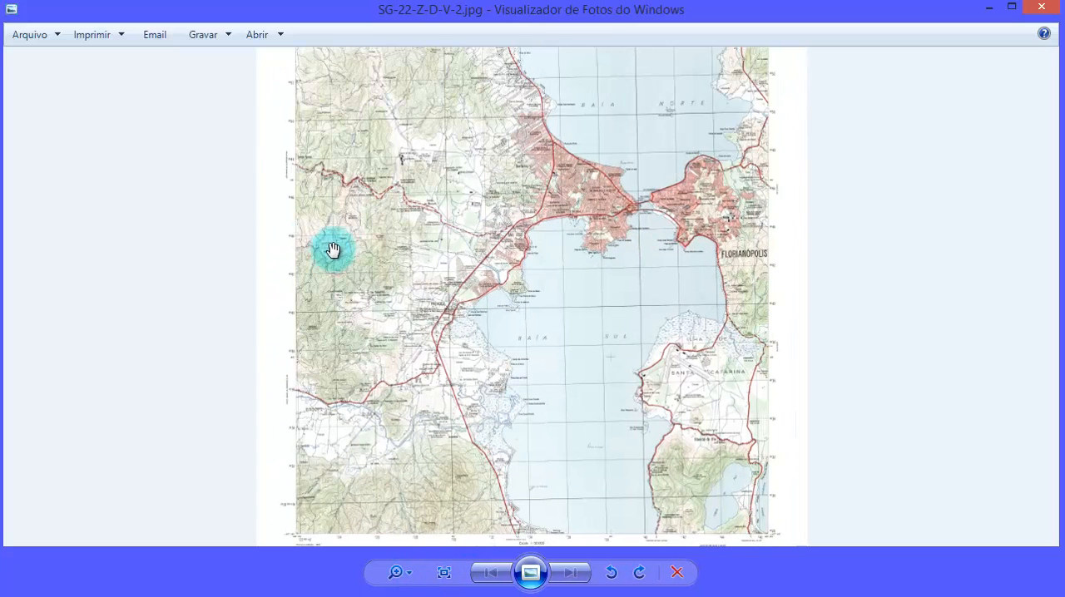
{"action": "left_click_drag", "start_coordinate": [358, 143], "coordinate": [497, 536]}
{"action": "left_click_drag", "start_coordinate": [398, 572], "coordinate": [417, 553]}
{"action": "left_click", "coordinate": [412, 569]}
{"action": "left_click_drag", "start_coordinate": [521, 453], "coordinate": [707, 574]}
{"action": "left_click_drag", "start_coordinate": [291, 175], "coordinate": [797, 579]}
{"action": "left_click_drag", "start_coordinate": [340, 182], "coordinate": [784, 565]}
{"action": "left_click_drag", "start_coordinate": [158, 71], "coordinate": [665, 574]}
{"action": "left_click_drag", "start_coordinate": [519, 354], "coordinate": [480, 545]}
{"action": "left_click_drag", "start_coordinate": [387, 274], "coordinate": [251, 76]}
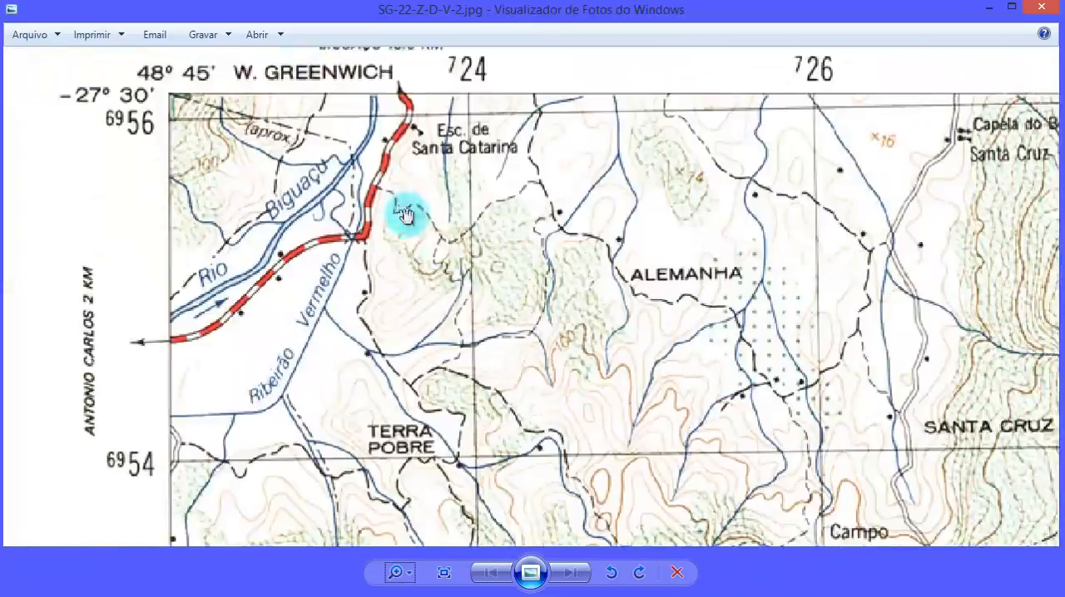
{"action": "left_click_drag", "start_coordinate": [462, 288], "coordinate": [494, 289]}
{"action": "left_click_drag", "start_coordinate": [503, 156], "coordinate": [502, 193]}
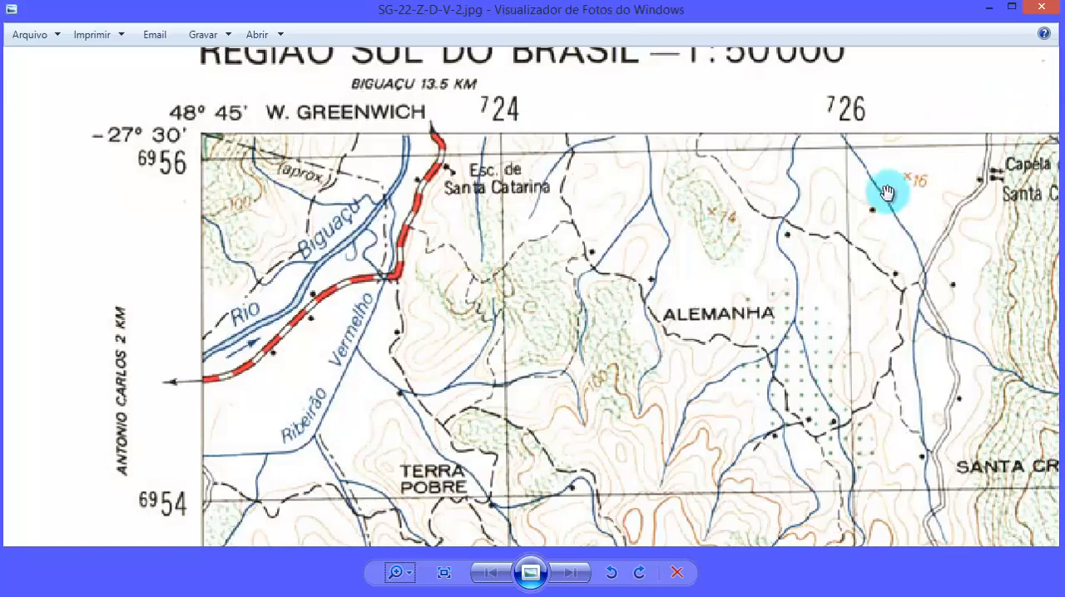
- Examine the northing labels and grid line crossings along the chart's western edge from 6954 to 6950 and back to the corner
{"action": "left_click_drag", "start_coordinate": [543, 224], "coordinate": [552, 186]}
{"action": "left_click_drag", "start_coordinate": [430, 304], "coordinate": [521, 166]}
{"action": "left_click_drag", "start_coordinate": [413, 407], "coordinate": [446, 252]}
{"action": "left_click_drag", "start_coordinate": [319, 463], "coordinate": [330, 240]}
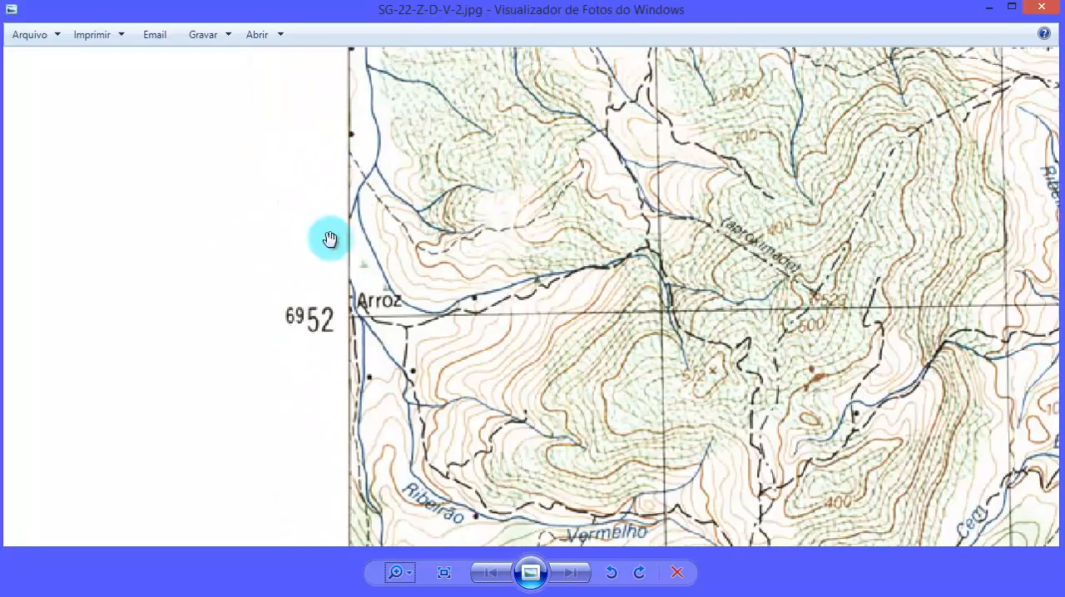
{"action": "left_click_drag", "start_coordinate": [346, 444], "coordinate": [334, 129]}
{"action": "left_click_drag", "start_coordinate": [322, 352], "coordinate": [328, 229]}
{"action": "left_click_drag", "start_coordinate": [322, 401], "coordinate": [310, 484]}
{"action": "mouse_move", "coordinate": [698, 119]}
{"action": "left_mouse_down"}
{"action": "mouse_move", "coordinate": [685, 250]}
{"action": "mouse_move", "coordinate": [696, 125]}
{"action": "left_mouse_up"}
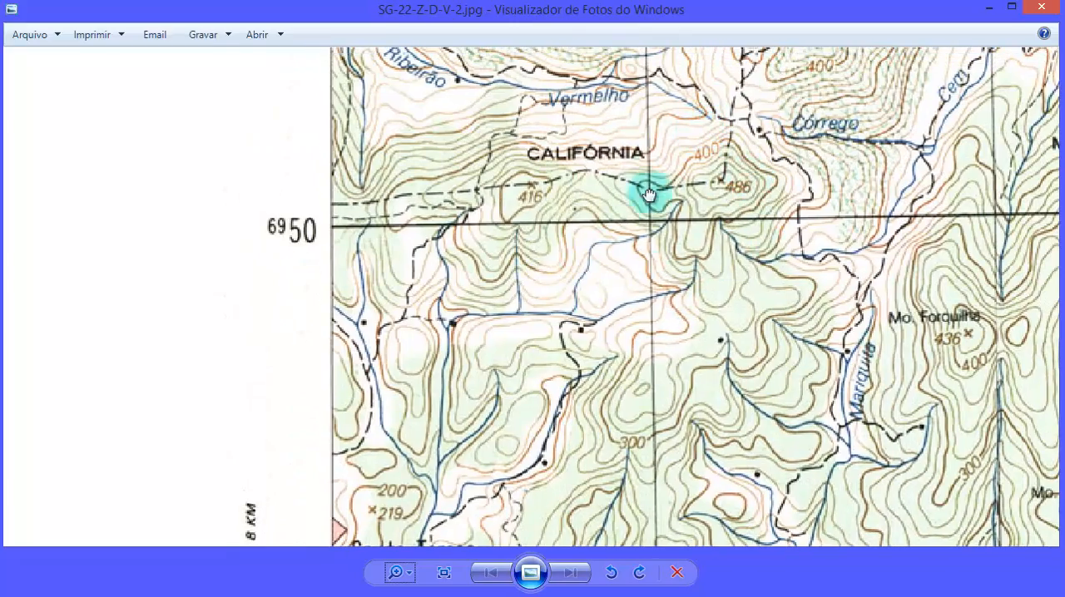
{"action": "left_click_drag", "start_coordinate": [676, 58], "coordinate": [557, 506]}
{"action": "left_click_drag", "start_coordinate": [636, 176], "coordinate": [605, 366]}
{"action": "left_click_drag", "start_coordinate": [601, 295], "coordinate": [607, 474]}
{"action": "left_click_drag", "start_coordinate": [596, 218], "coordinate": [602, 333]}
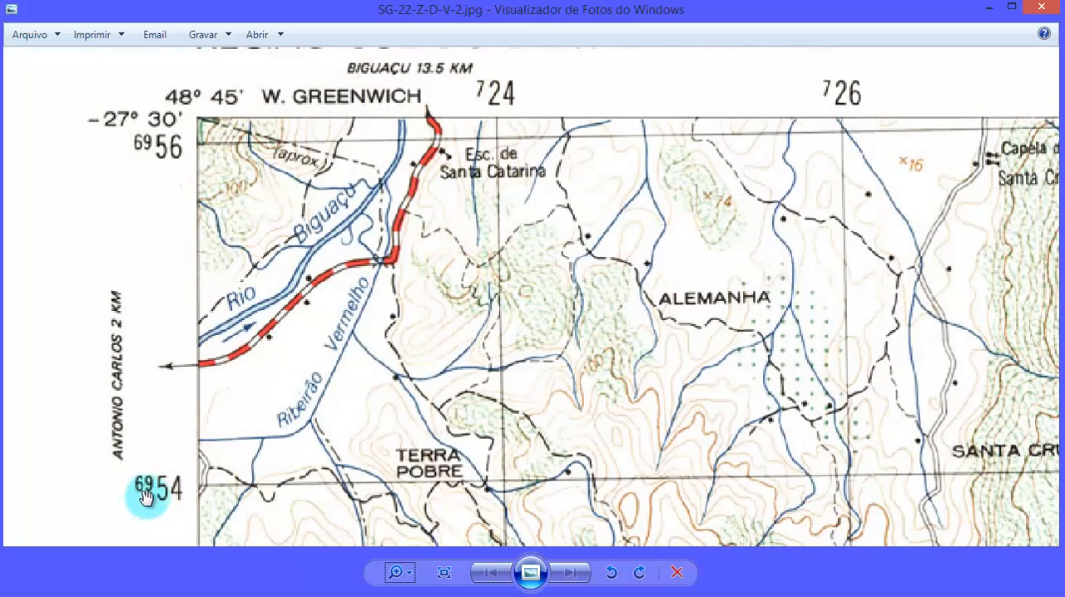
- In the Excel workbook, enter X 724000 and Y 6954000 for point P001 in cells B2 and C2
{"action": "key", "text": "alt+Tab"}
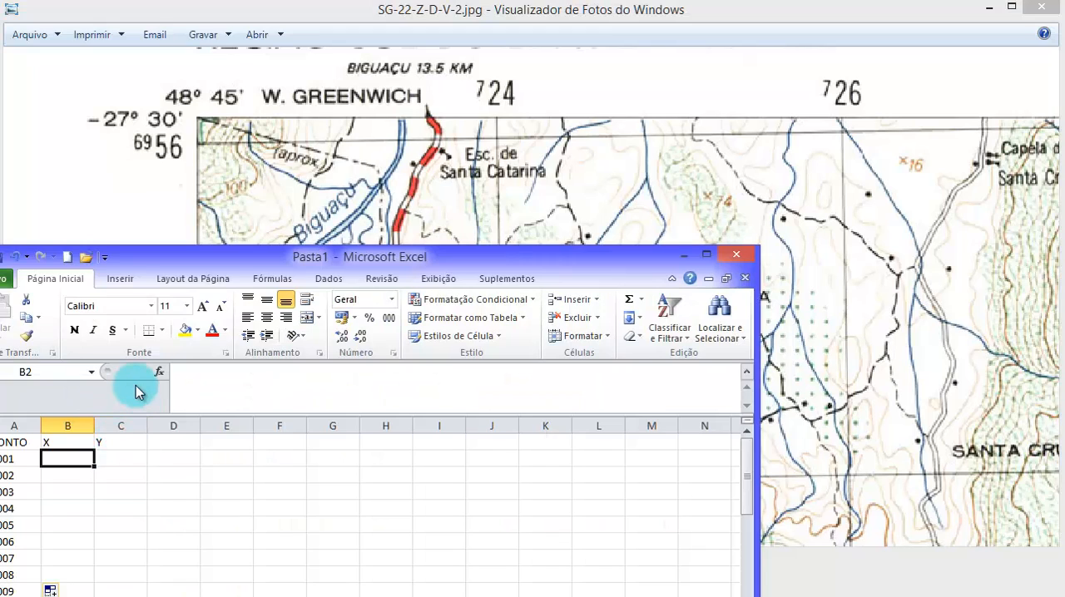
{"action": "type", "text": "724"}
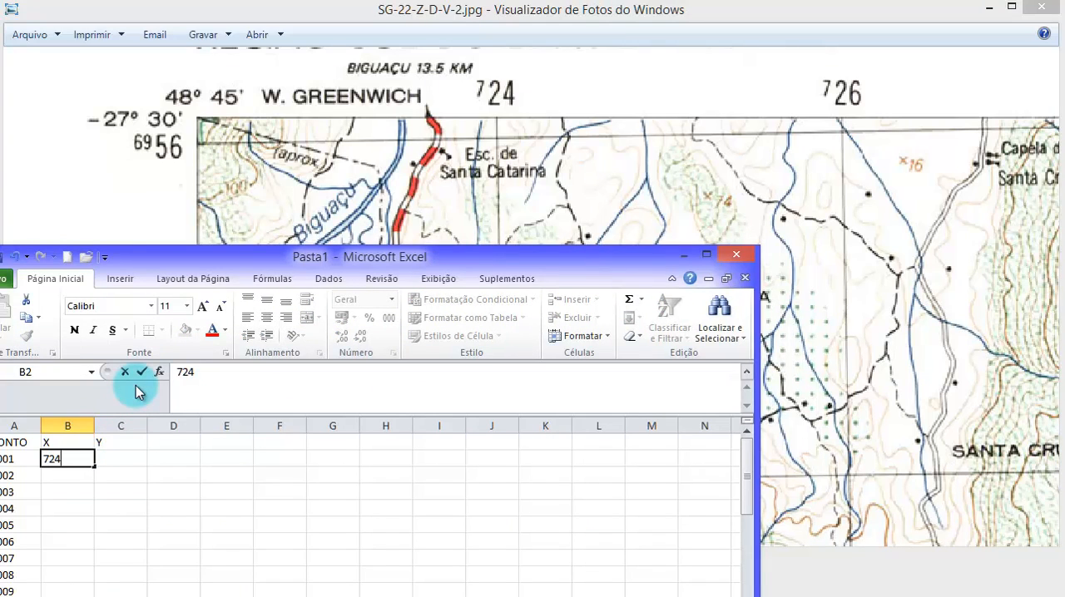
{"action": "type", "text": "000"}
{"action": "key", "text": "Tab"}
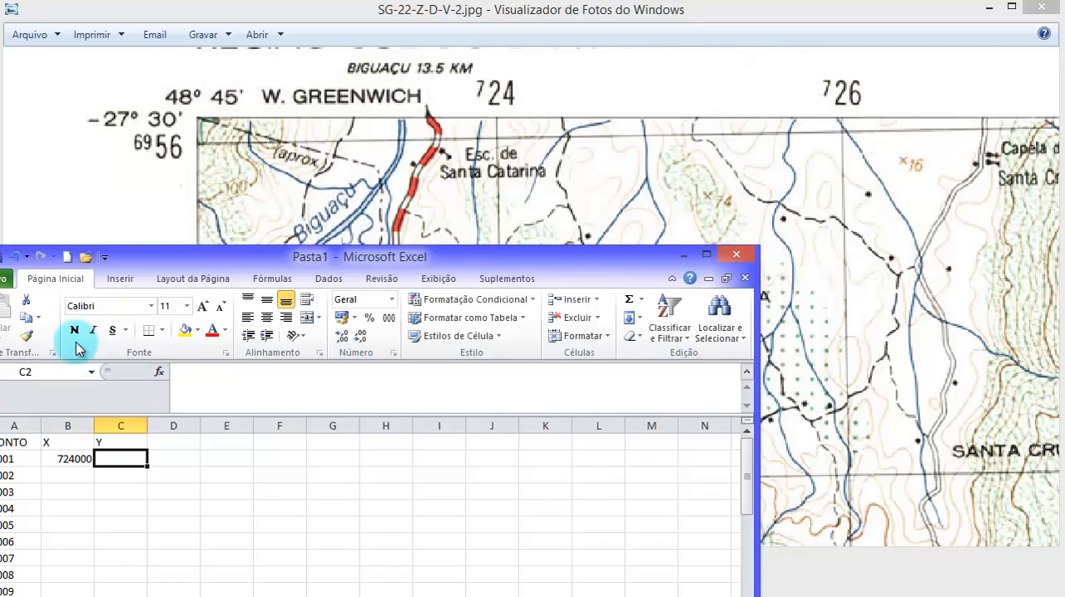
{"action": "left_click", "coordinate": [381, 220]}
{"action": "left_click_drag", "start_coordinate": [142, 499], "coordinate": [213, 289]}
{"action": "key", "text": "alt+Tab"}
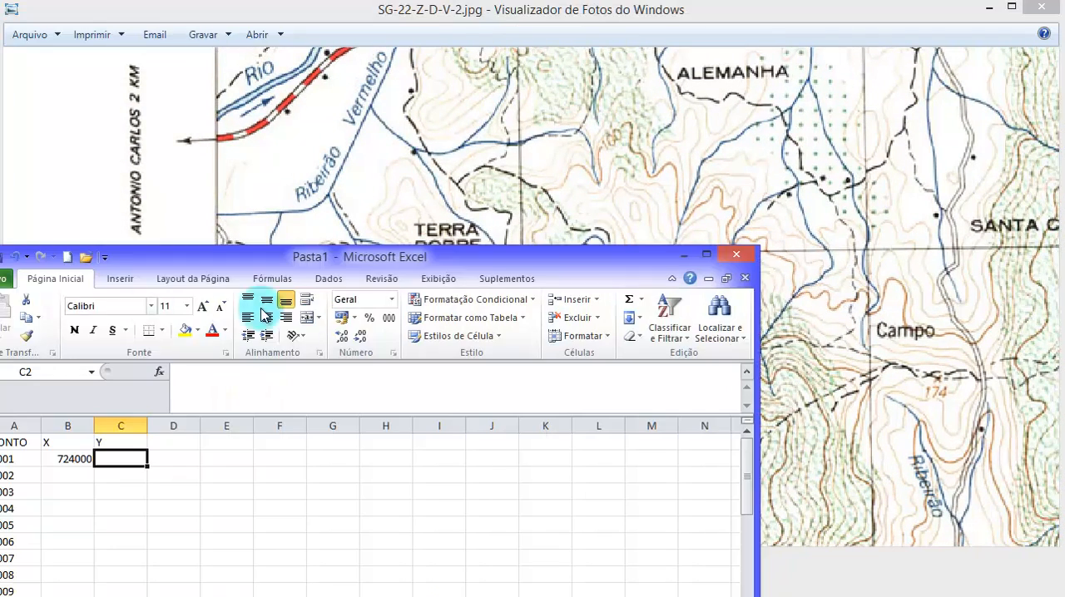
{"action": "type", "text": "6954000"}
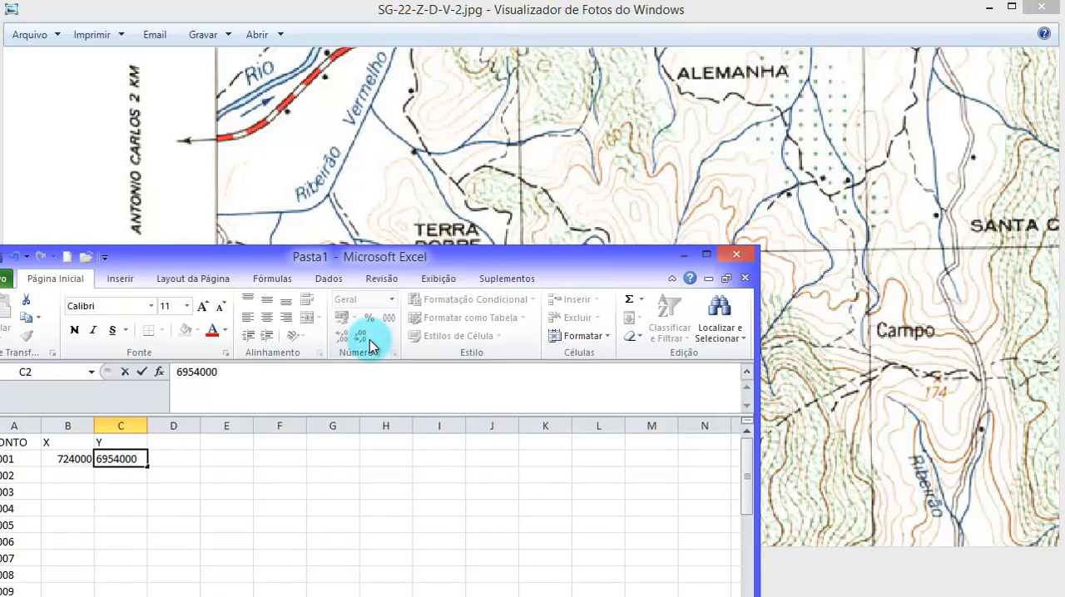
{"action": "key", "text": "Tab"}
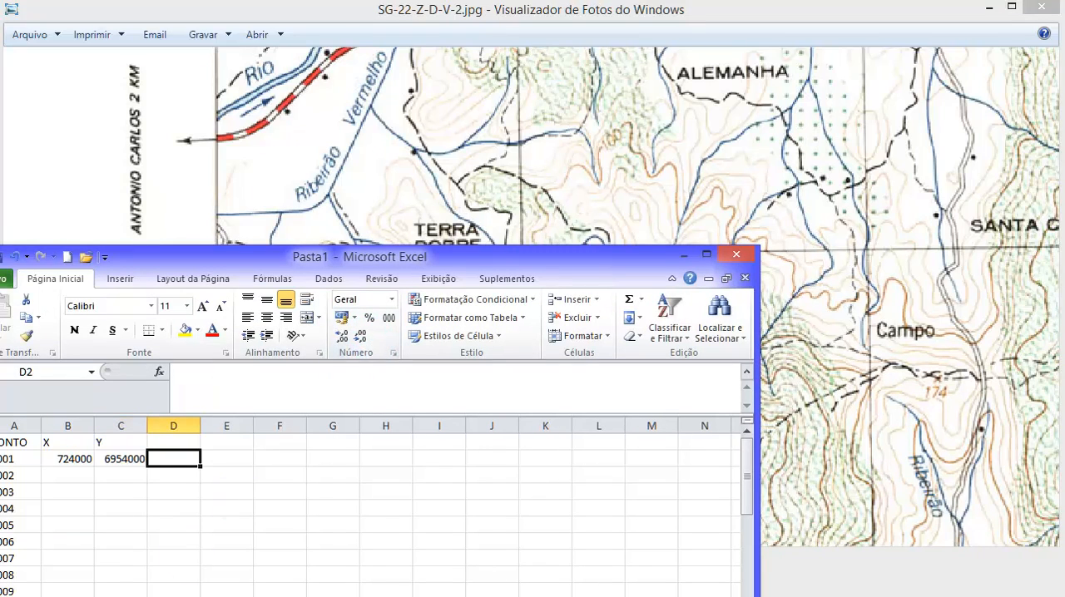
{"action": "left_click", "coordinate": [46, 478]}
- On the chart, find the north-east corner and examine the labels of grid lines 744 and 6954
{"action": "left_click", "coordinate": [526, 200]}
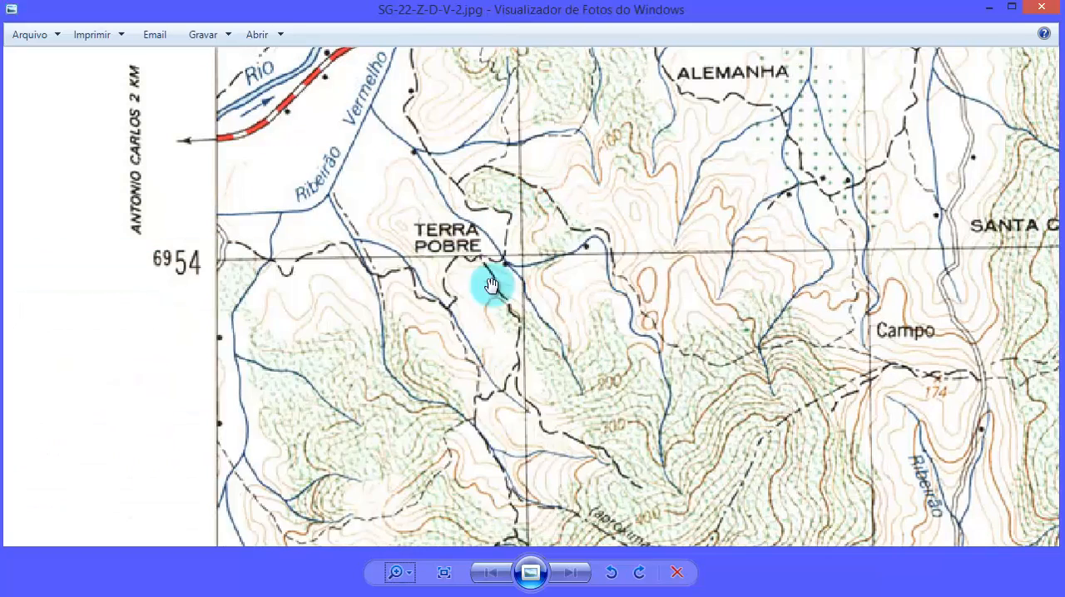
{"action": "left_click", "coordinate": [443, 572]}
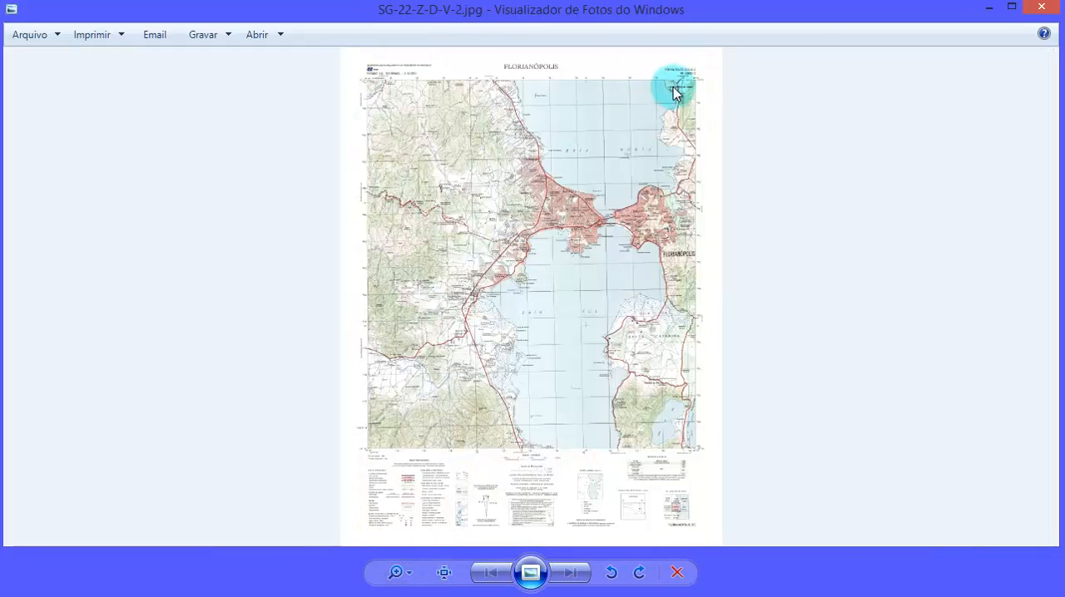
{"action": "left_click", "coordinate": [409, 573]}
{"action": "left_click_drag", "start_coordinate": [410, 571], "coordinate": [409, 509]}
{"action": "left_click", "coordinate": [504, 273]}
{"action": "left_click_drag", "start_coordinate": [698, 242], "coordinate": [524, 300]}
{"action": "scroll", "coordinate": [523, 300], "scroll_direction": "down", "scroll_amount": 10}
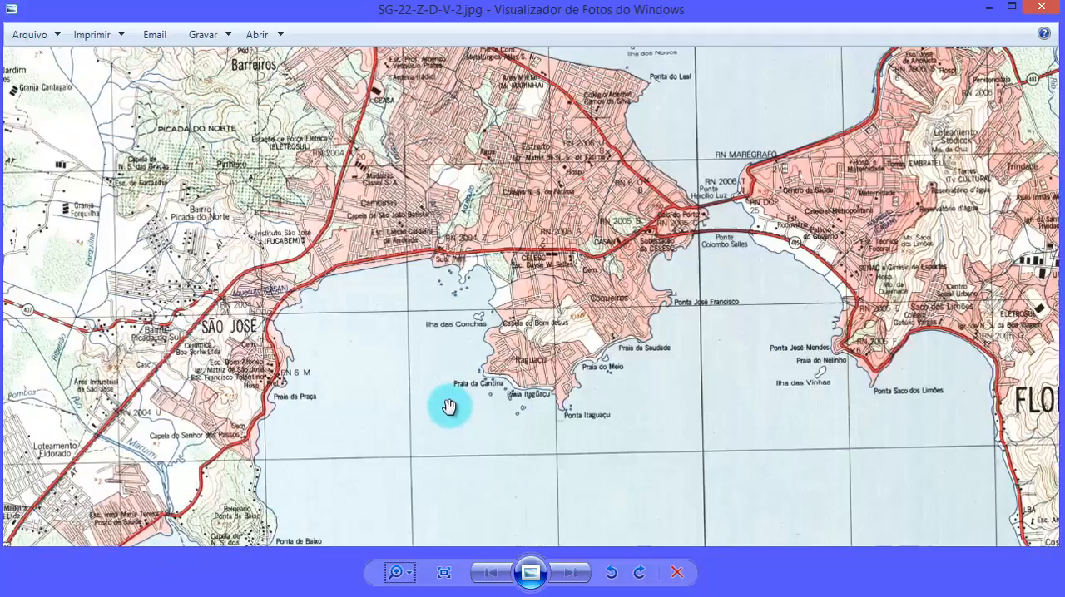
{"action": "left_click_drag", "start_coordinate": [736, 223], "coordinate": [350, 499]}
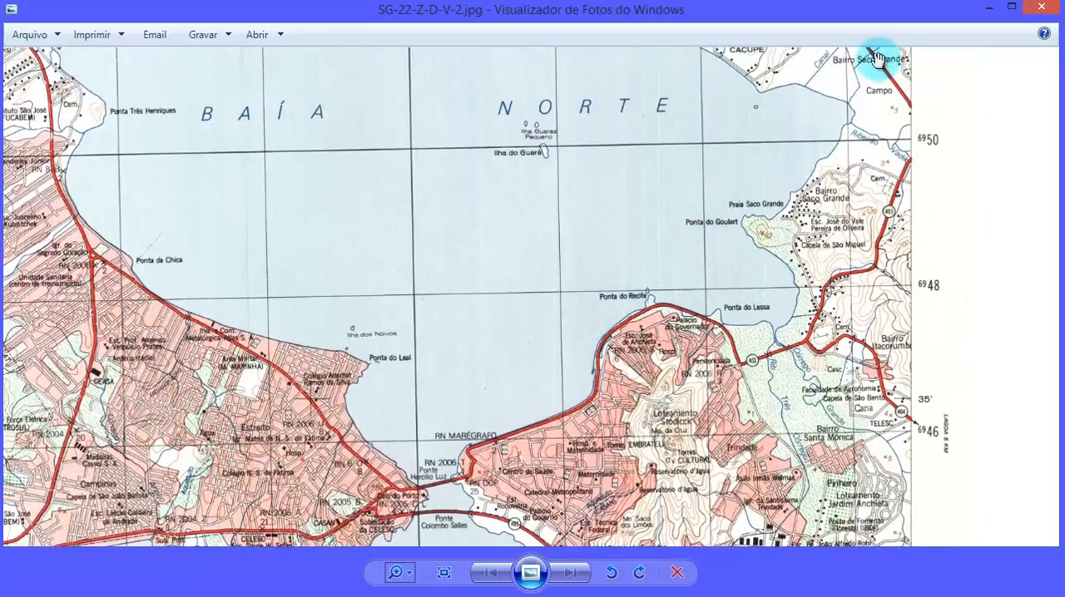
{"action": "left_click_drag", "start_coordinate": [875, 60], "coordinate": [782, 301]}
{"action": "left_click_drag", "start_coordinate": [845, 117], "coordinate": [779, 349]}
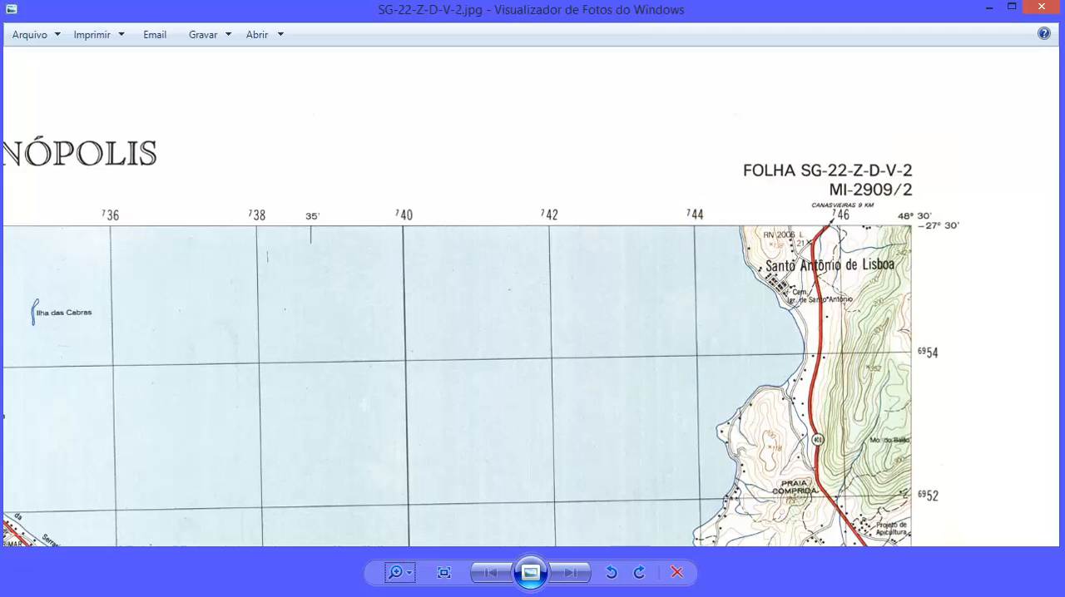
- Bring the workbook fully into view and enter X 744000 and Y 6954000 for point P002 in cells B3 and C3
{"action": "key", "text": "alt+Tab"}
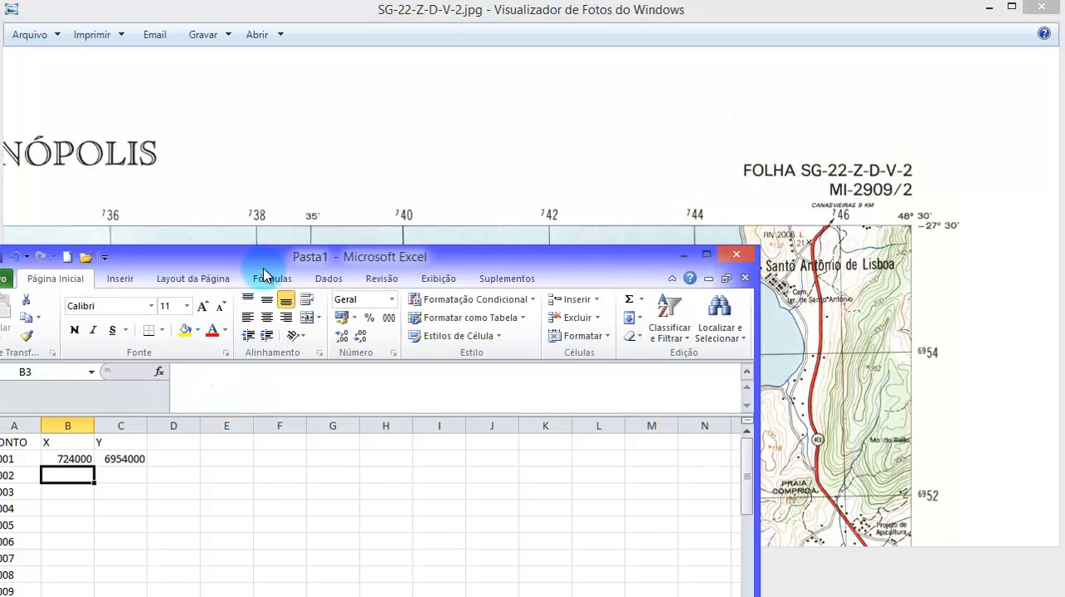
{"action": "left_click_drag", "start_coordinate": [265, 266], "coordinate": [310, 225]}
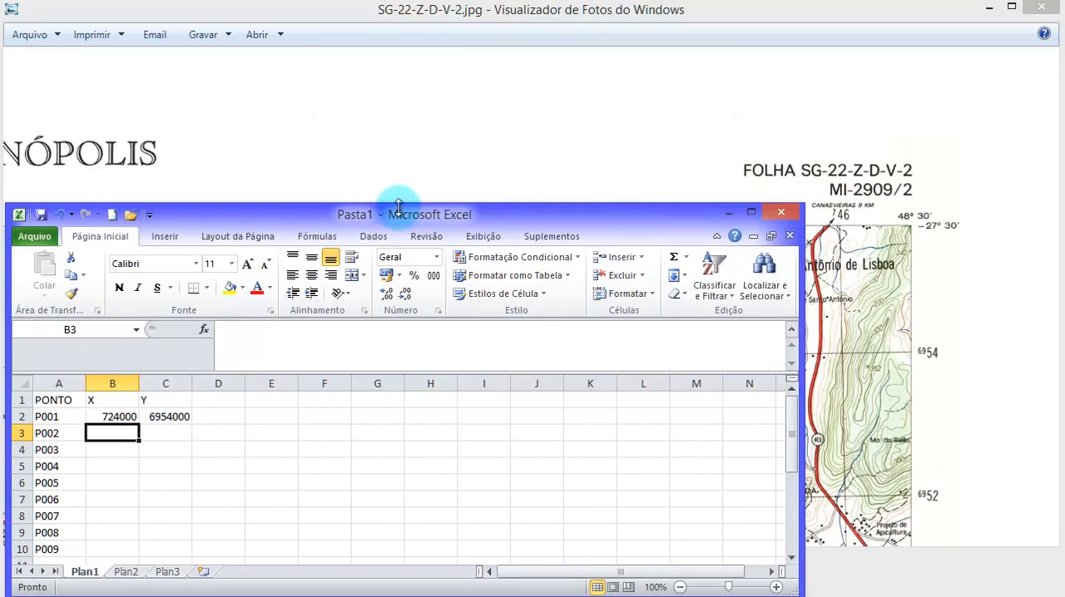
{"action": "left_click_drag", "start_coordinate": [399, 208], "coordinate": [398, 229]}
{"action": "scroll", "coordinate": [290, 447], "scroll_direction": "down", "scroll_amount": 3}
{"action": "scroll", "coordinate": [208, 437], "scroll_direction": "up", "scroll_amount": 3}
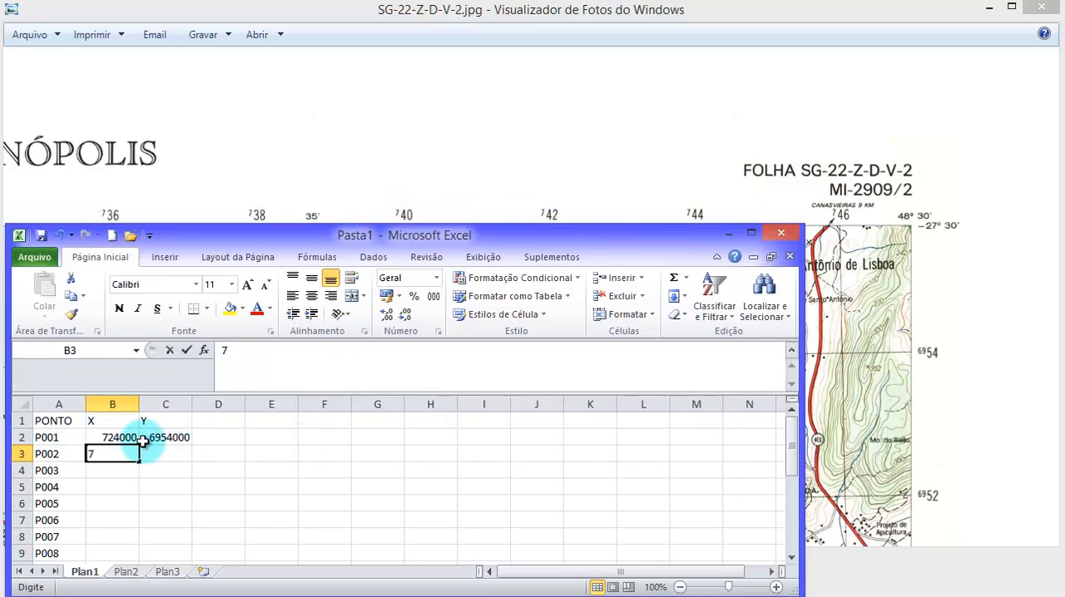
{"action": "type", "text": "44000"}
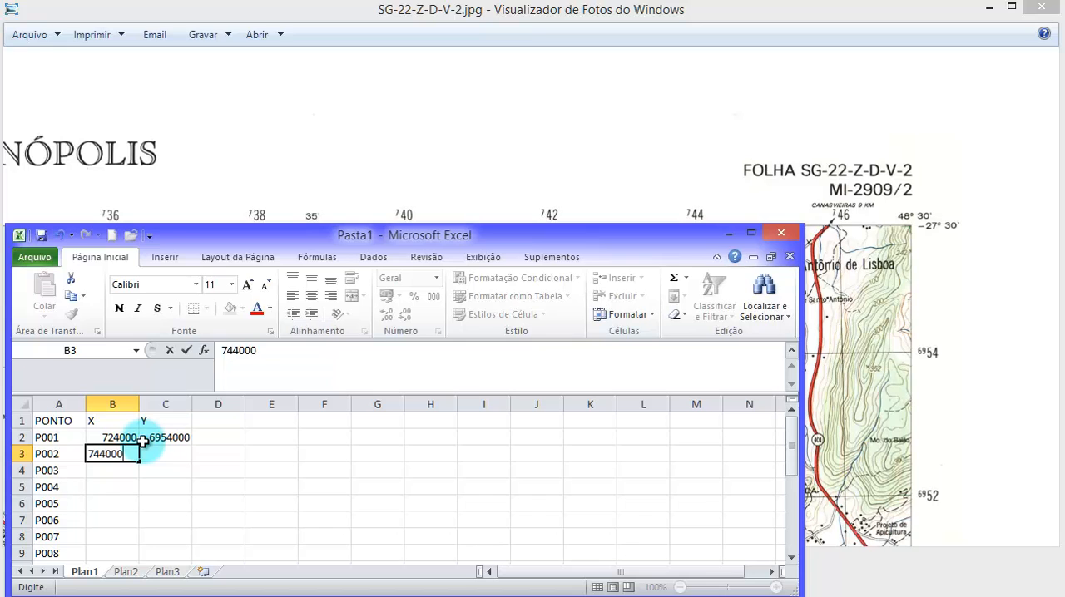
{"action": "key", "text": "Tab"}
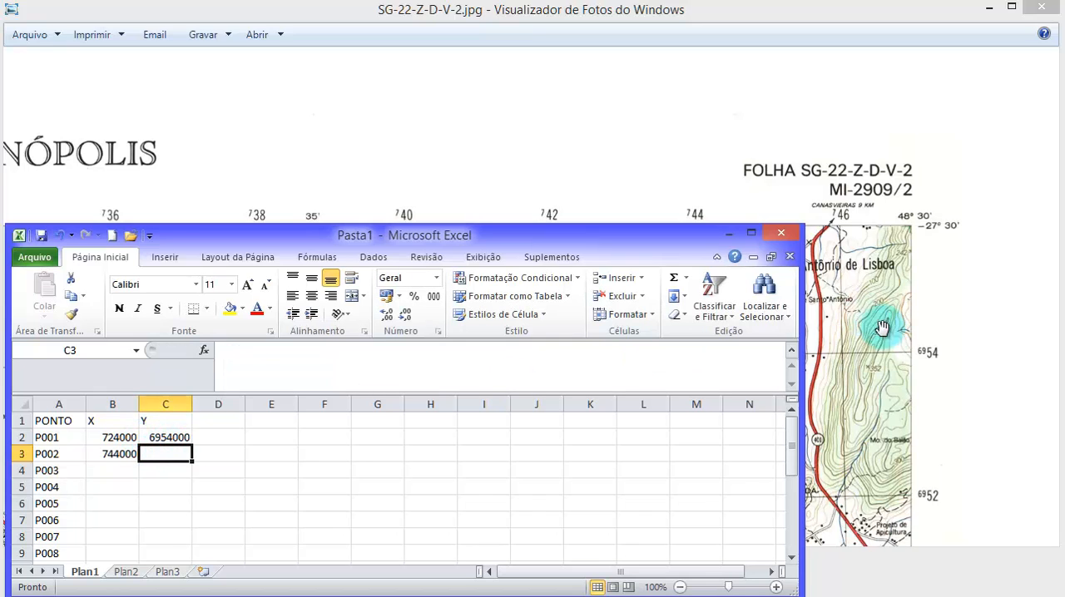
{"action": "type", "text": "6"}
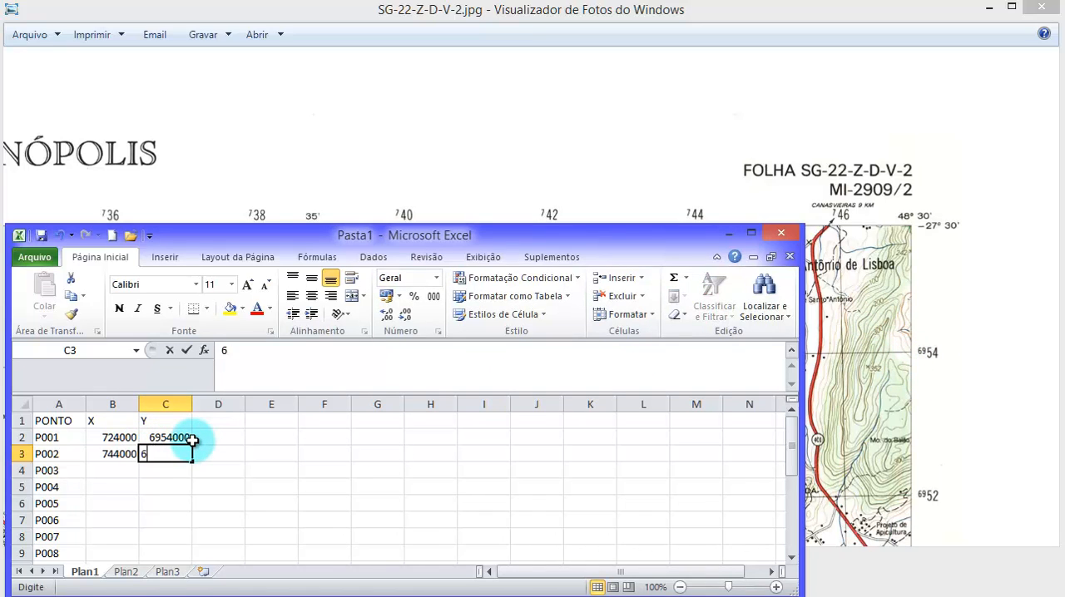
{"action": "type", "text": "95"}
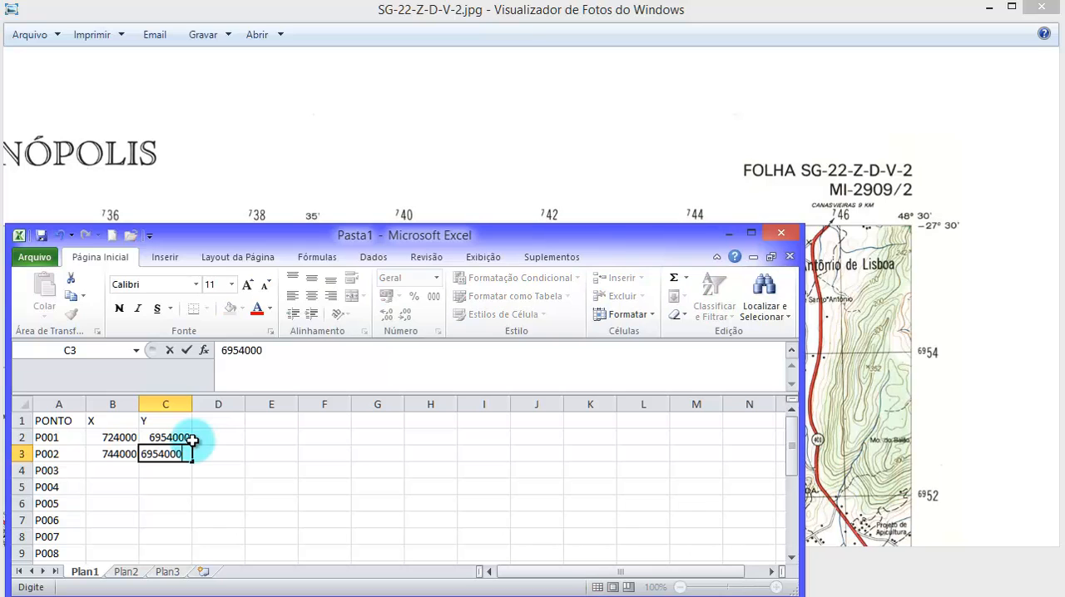
{"action": "type", "text": "4000"}
{"action": "key", "text": "Tab"}
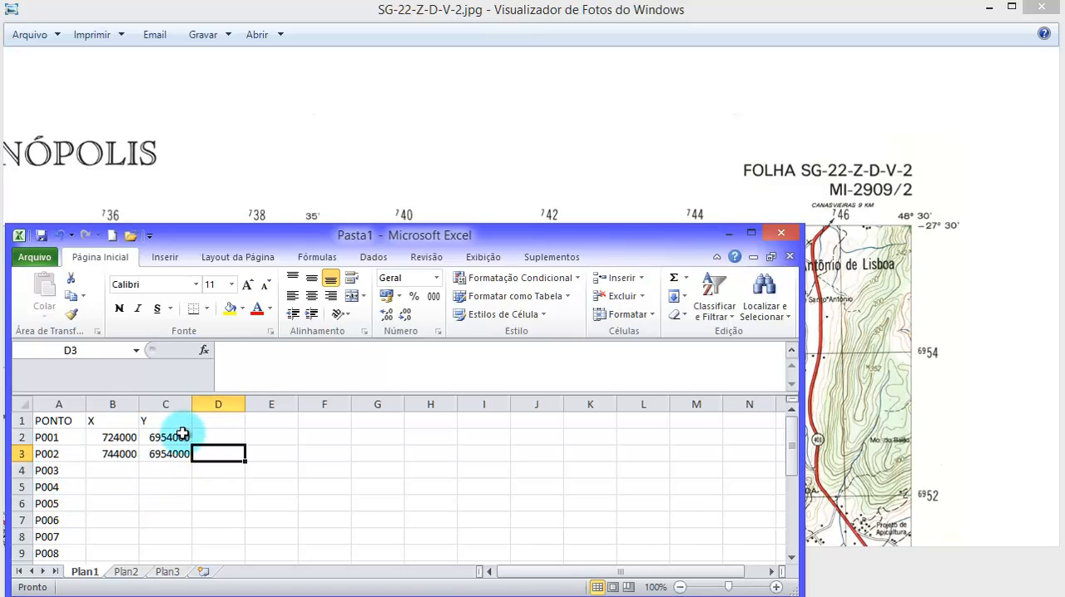
{"action": "left_click", "coordinate": [171, 452]}
{"action": "left_click", "coordinate": [112, 469]}
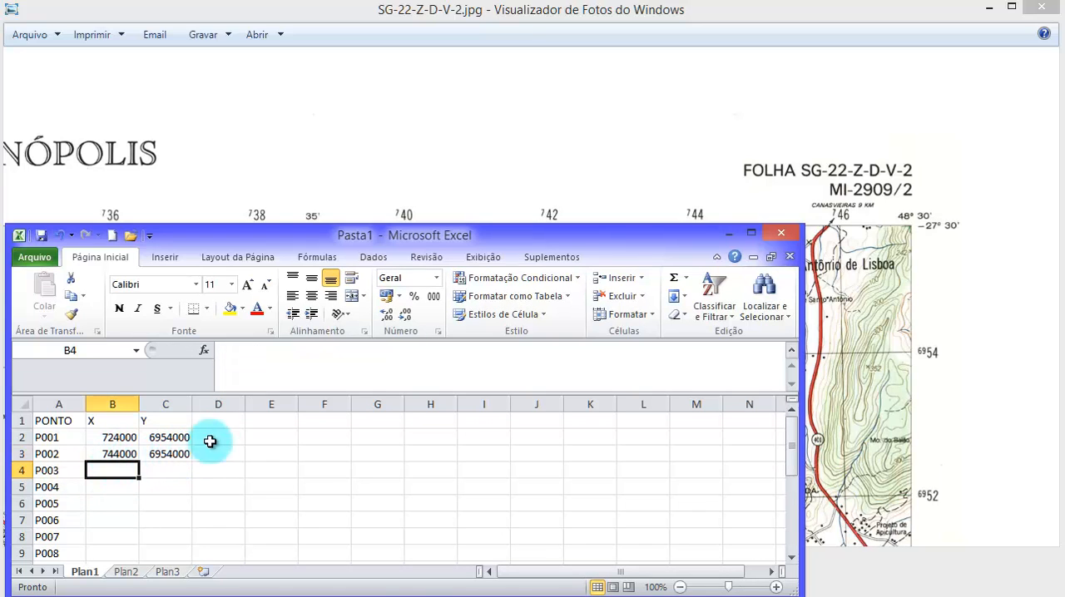
- On the chart, find the south-east corner and examine the labels of grid lines 744 and 6930
{"action": "left_click", "coordinate": [419, 157]}
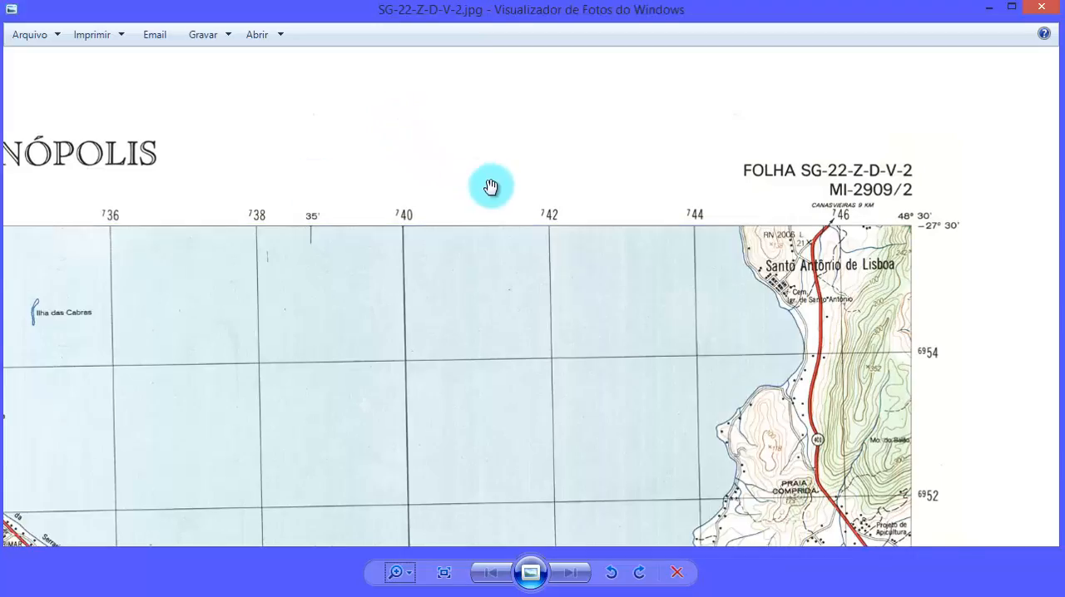
{"action": "scroll", "coordinate": [491, 190], "scroll_direction": "down", "scroll_amount": 8}
{"action": "scroll", "coordinate": [664, 435], "scroll_direction": "down", "scroll_amount": 1}
{"action": "left_click_drag", "start_coordinate": [674, 478], "coordinate": [651, 411]}
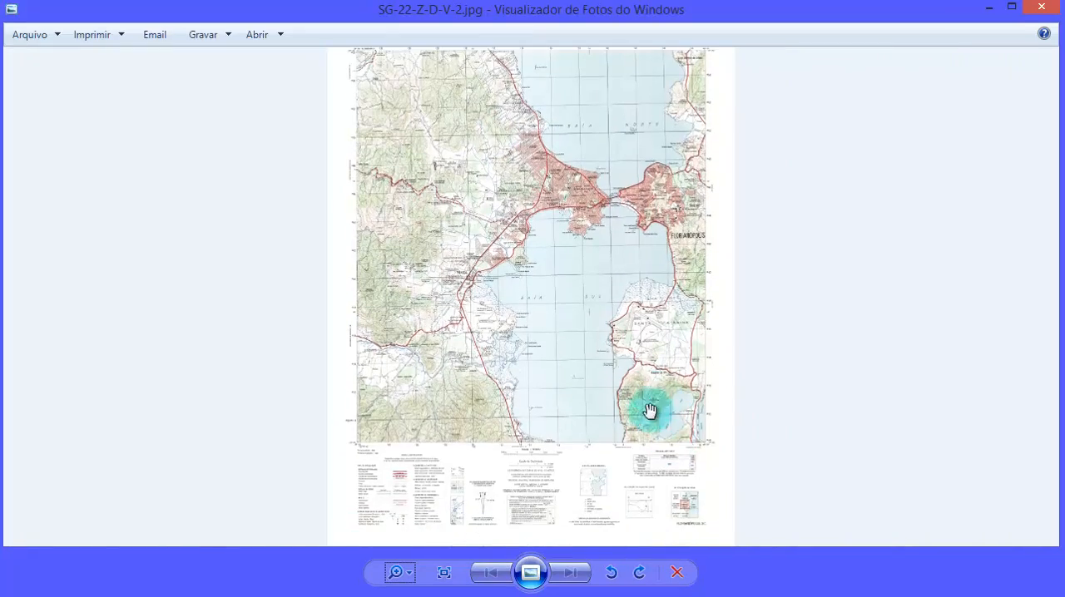
{"action": "scroll", "coordinate": [708, 471], "scroll_direction": "up", "scroll_amount": 5}
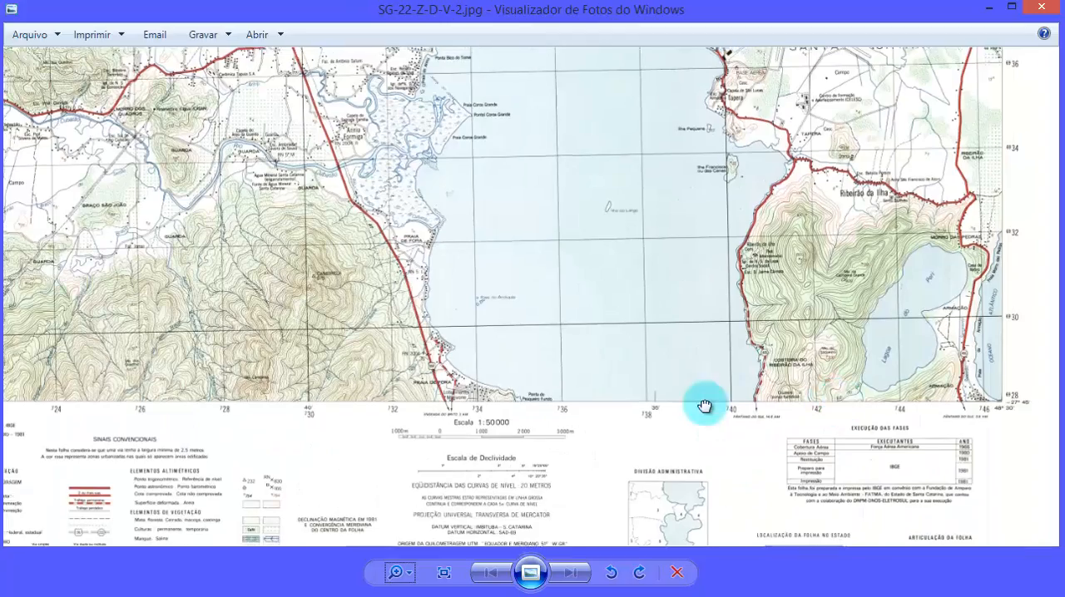
{"action": "scroll", "coordinate": [705, 406], "scroll_direction": "up", "scroll_amount": 6}
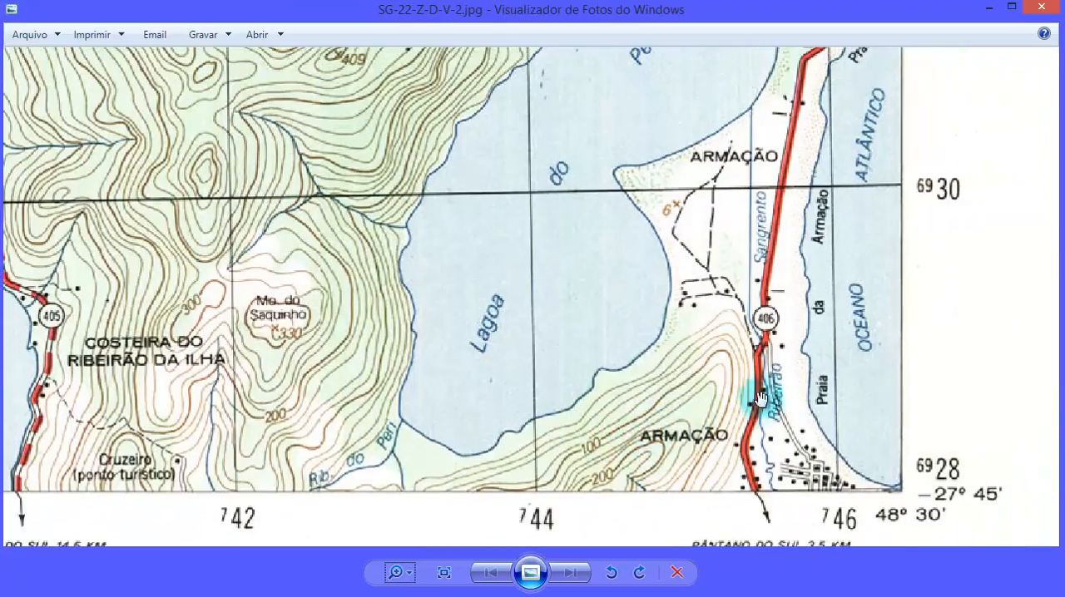
{"action": "scroll", "coordinate": [740, 362], "scroll_direction": "down", "scroll_amount": 3}
{"action": "left_click_drag", "start_coordinate": [713, 346], "coordinate": [718, 271]}
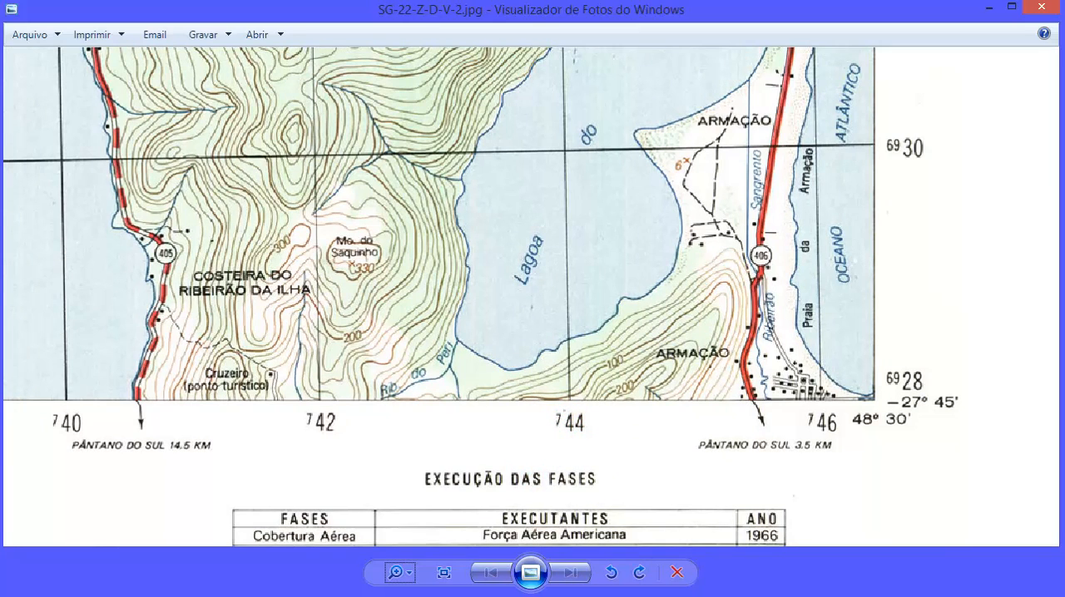
{"action": "scroll", "coordinate": [524, 308], "scroll_direction": "down", "scroll_amount": 5}
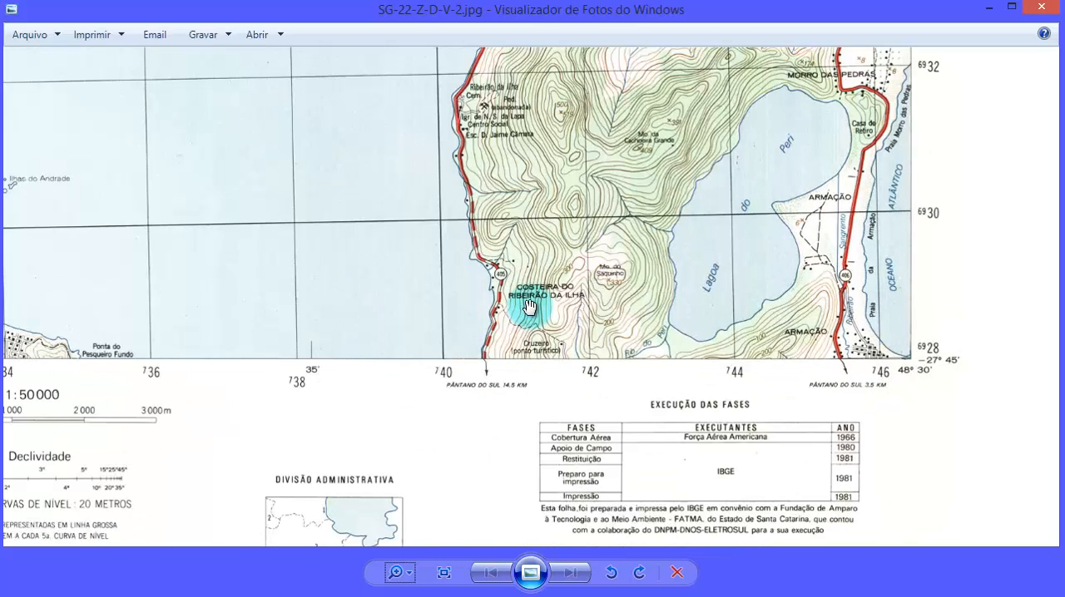
{"action": "scroll", "coordinate": [570, 298], "scroll_direction": "up", "scroll_amount": 3}
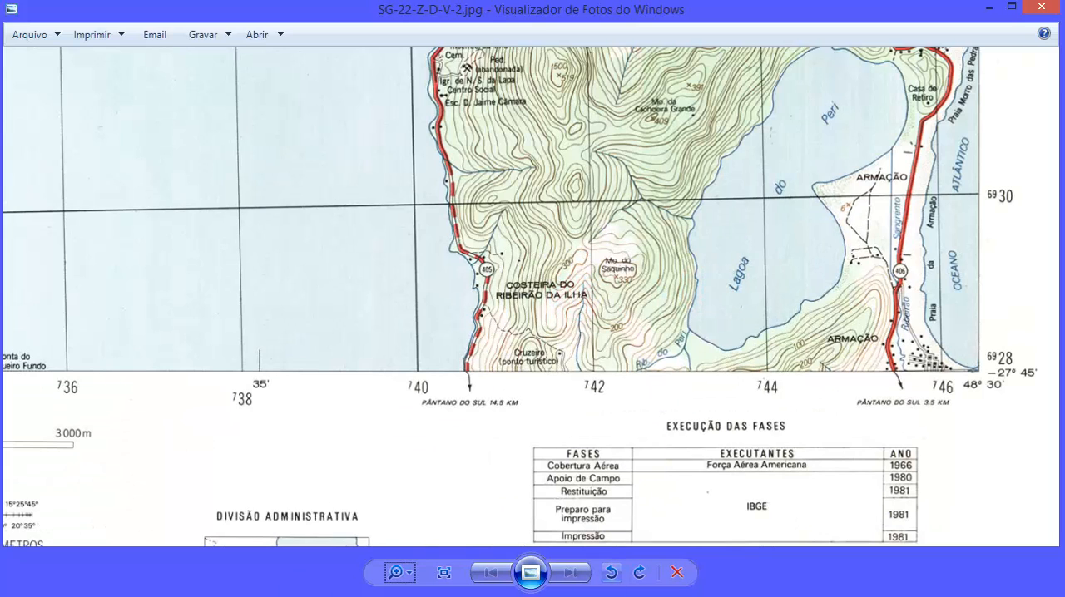
- In the Excel workbook, enter X 744000 and Y 6930000 for point P003 in cells B4 and C4
{"action": "key", "text": "alt+Tab"}
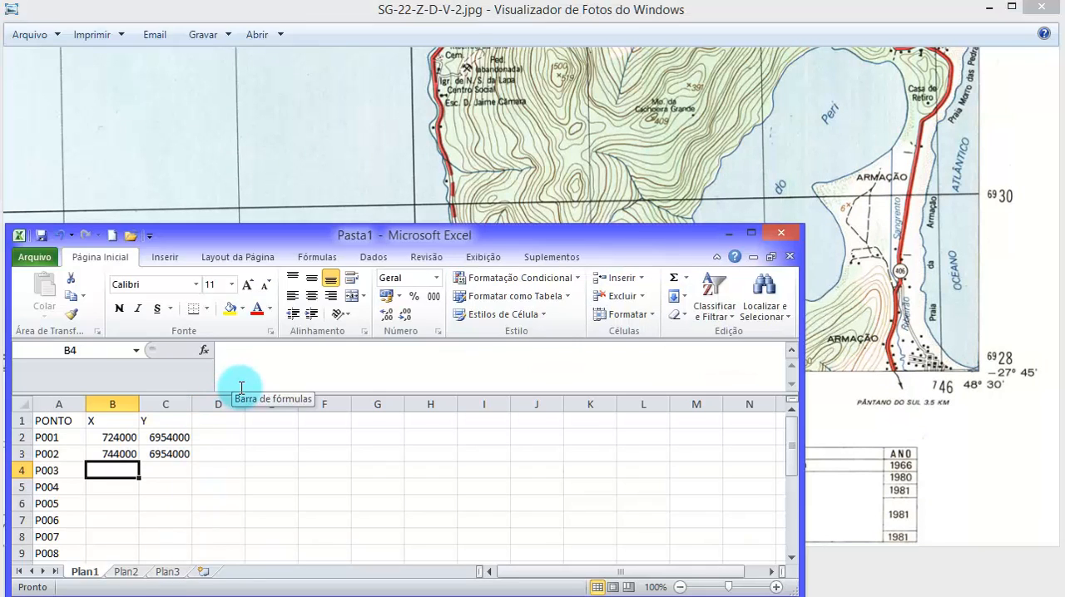
{"action": "type", "text": "744000"}
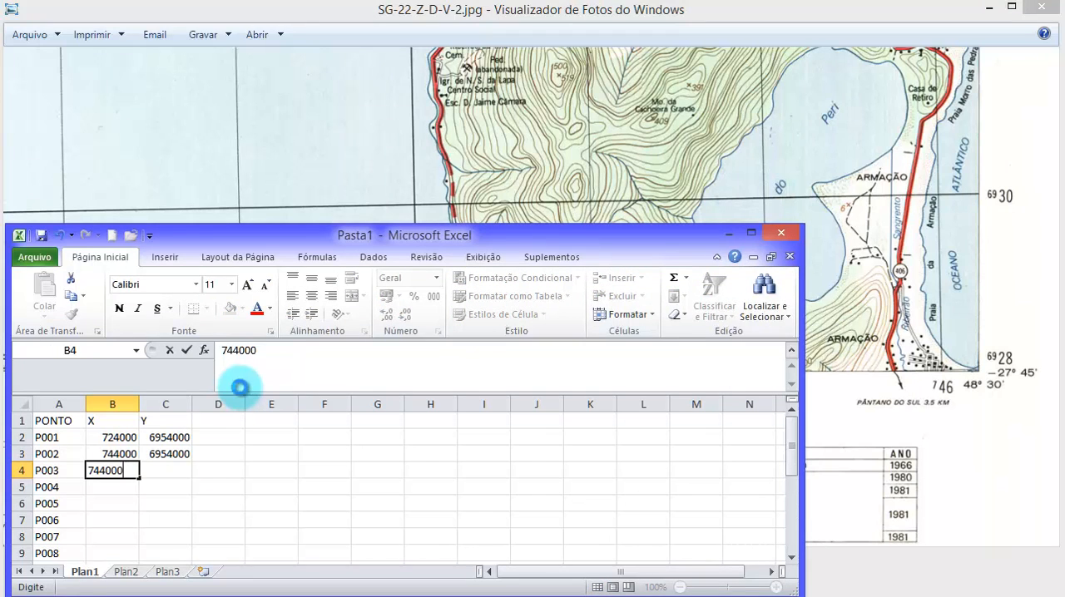
{"action": "key", "text": "Tab"}
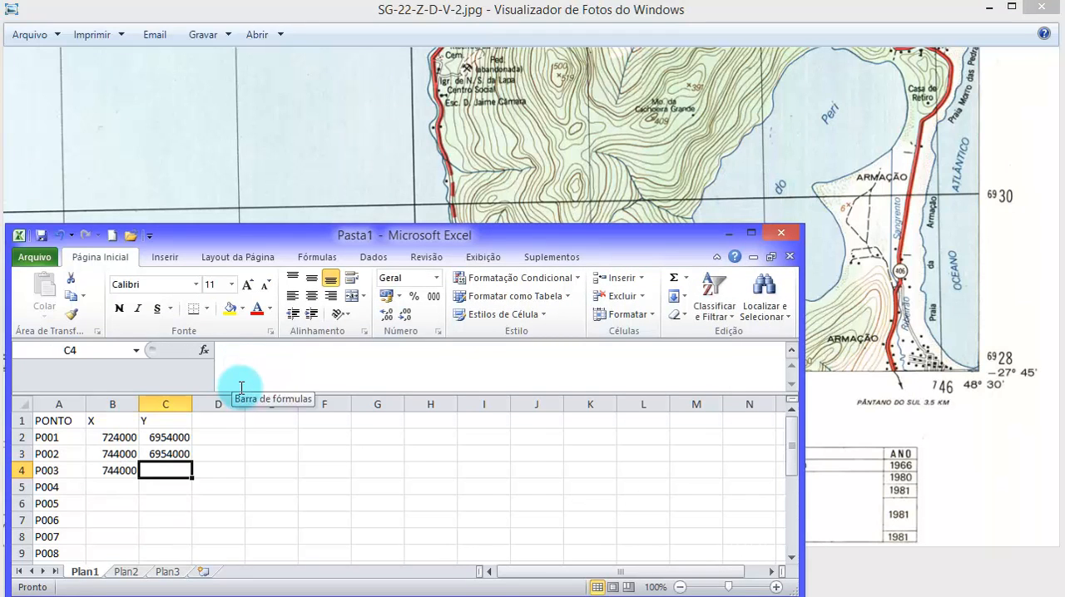
{"action": "type", "text": "6930000"}
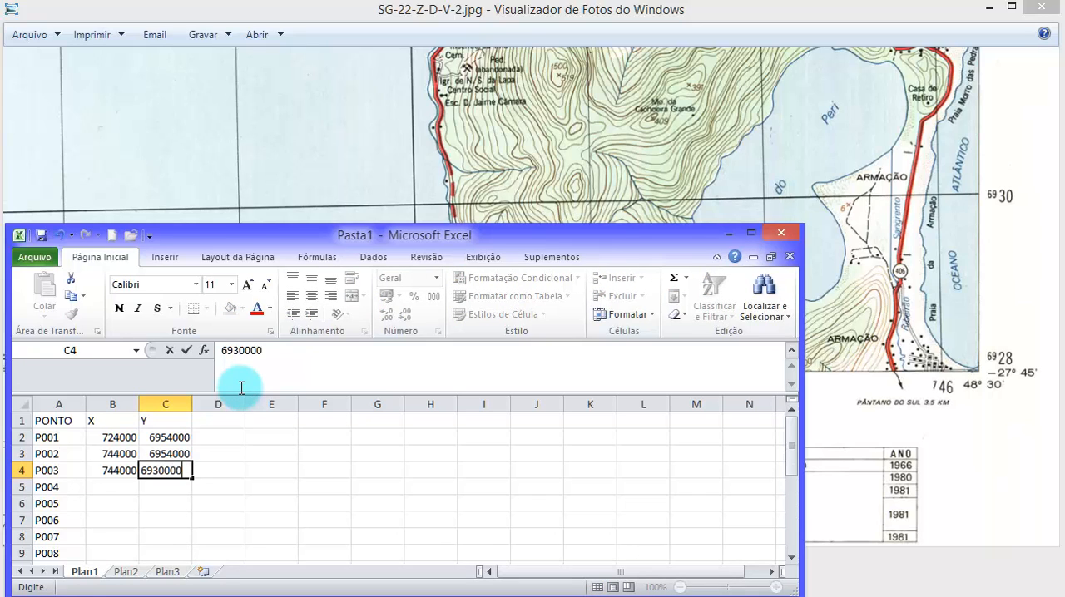
{"action": "key", "text": "Tab"}
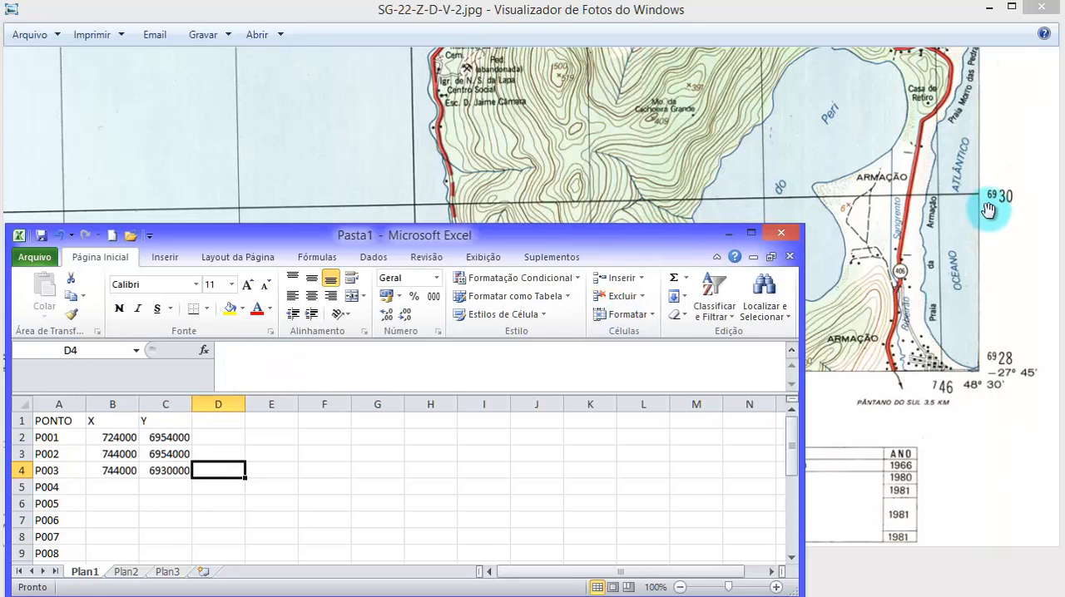
- Return to the chart image, find the south-west corner and examine the labels of grid lines 724 and 6930
{"action": "left_click", "coordinate": [768, 177]}
{"action": "left_click_drag", "start_coordinate": [768, 177], "coordinate": [717, 228]}
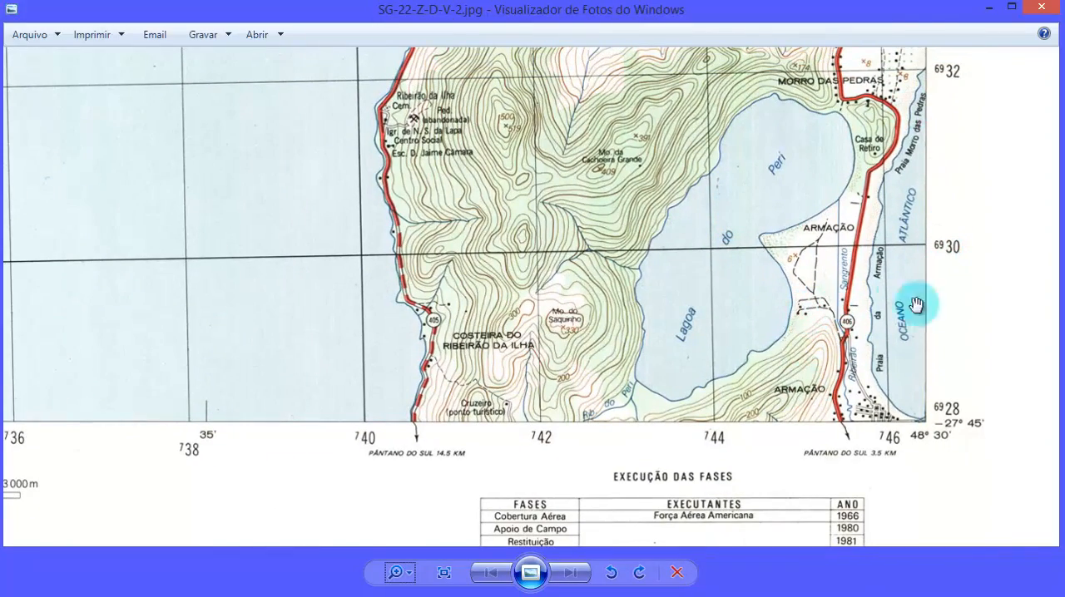
{"action": "scroll", "coordinate": [710, 292], "scroll_direction": "down", "scroll_amount": 5}
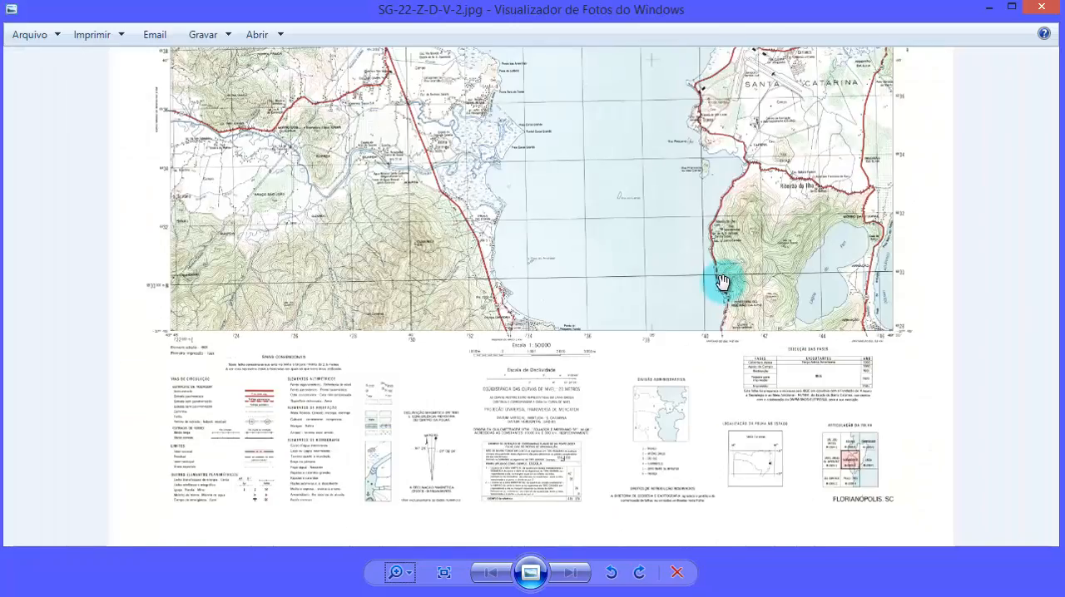
{"action": "scroll", "coordinate": [162, 281], "scroll_direction": "up", "scroll_amount": 1}
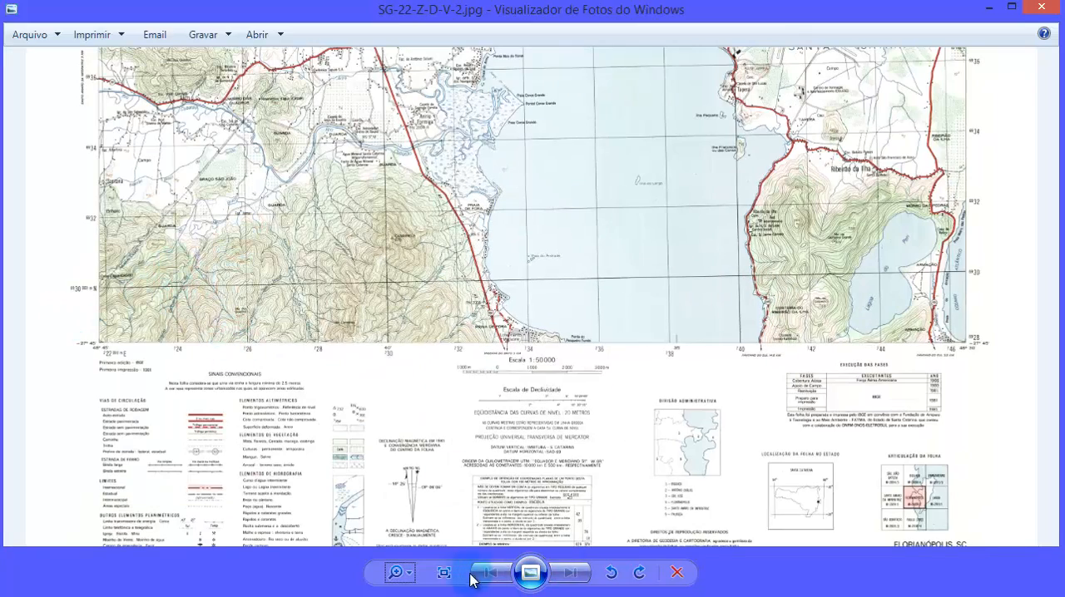
{"action": "scroll", "coordinate": [232, 356], "scroll_direction": "up", "scroll_amount": 3}
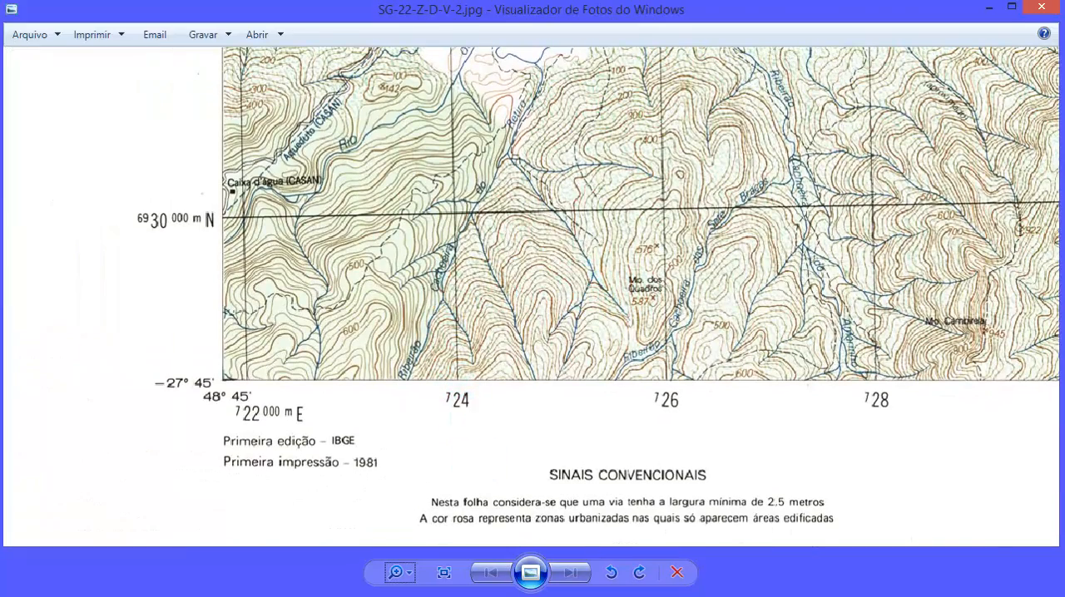
- In the Excel workbook, enter X 724000 and Y 6930000 for point P004 in cells B5 and C5
{"action": "key", "text": "alt+Tab"}
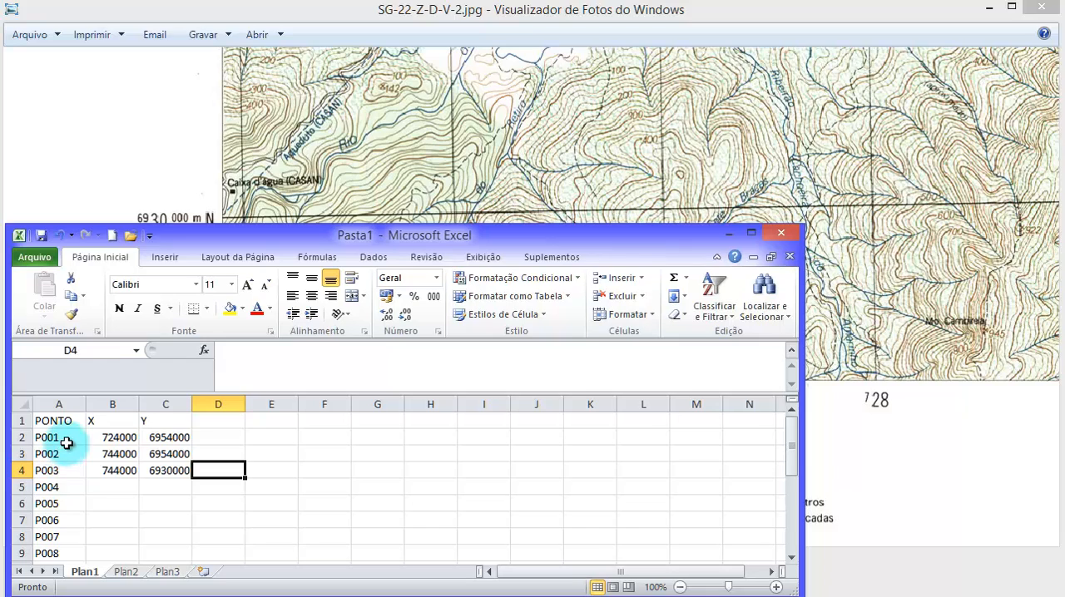
{"action": "left_click", "coordinate": [114, 490]}
{"action": "type", "text": "724000"}
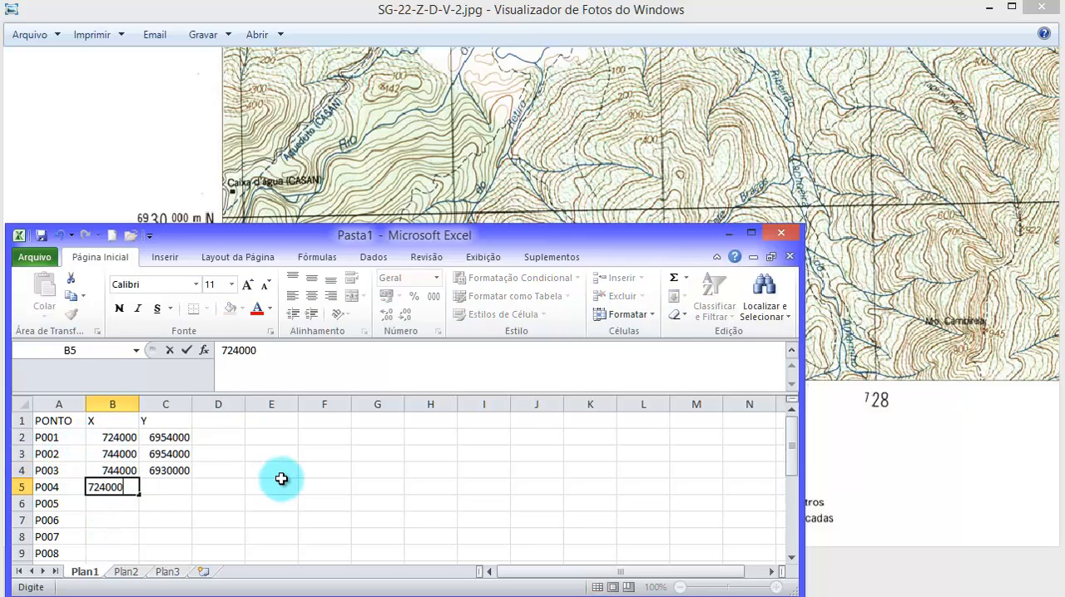
{"action": "key", "text": "Tab"}
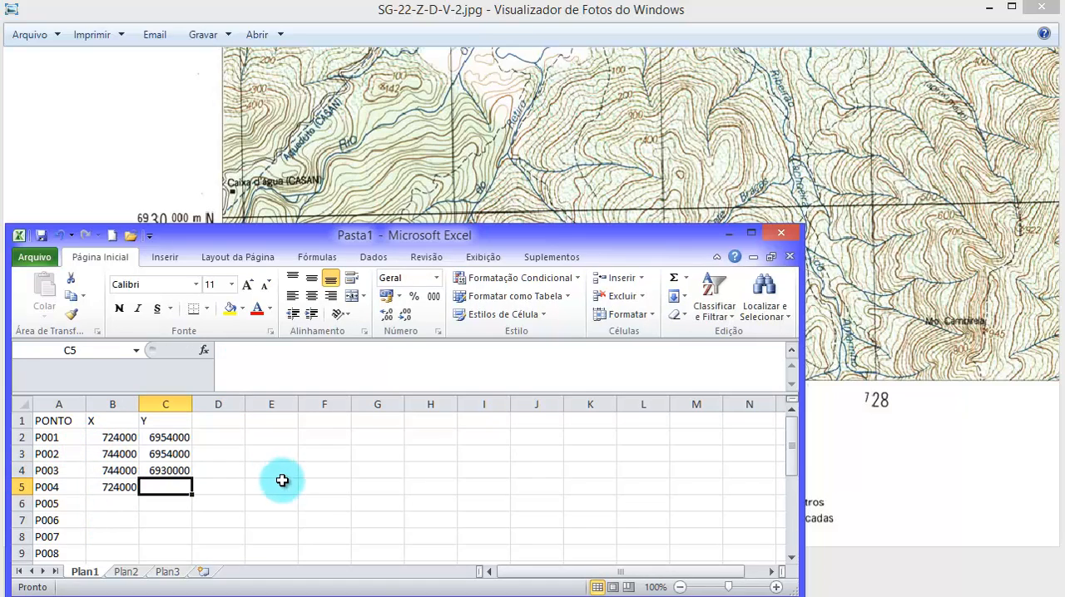
{"action": "left_click", "coordinate": [452, 158]}
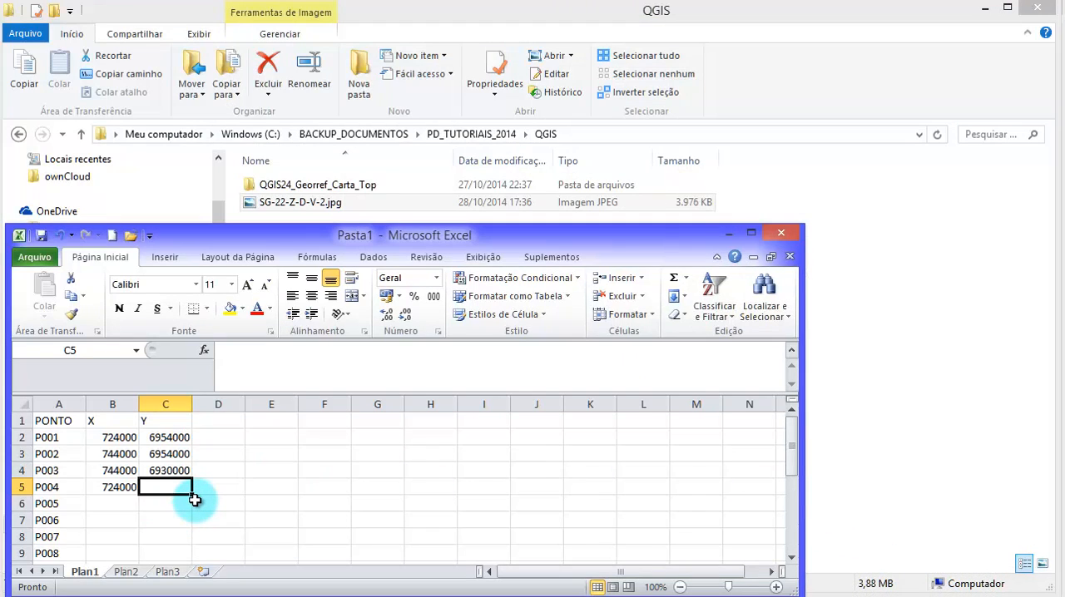
{"action": "type", "text": "6930000"}
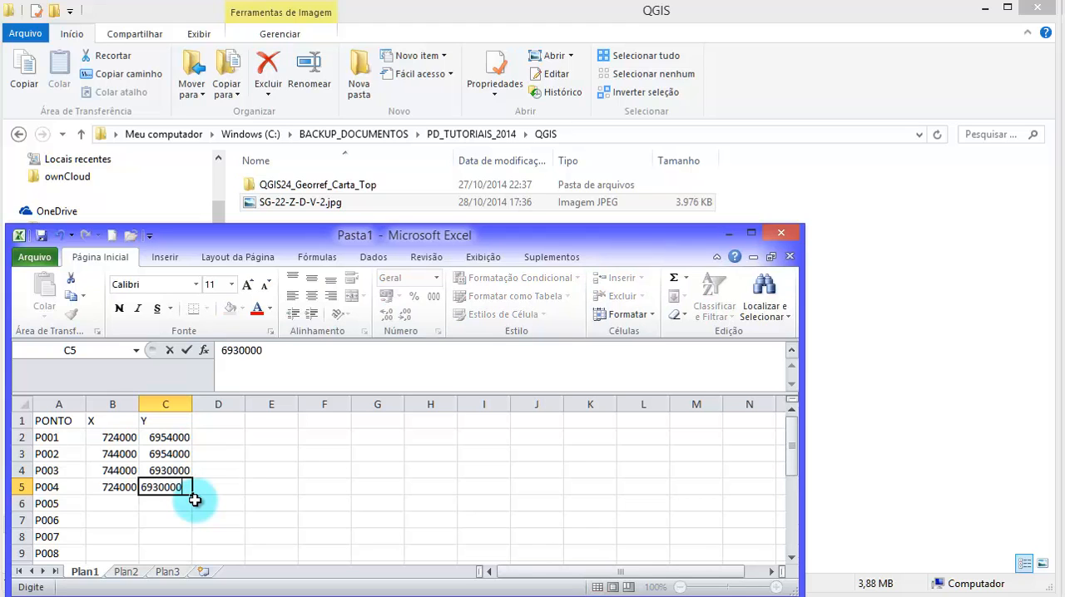
{"action": "key", "text": "Tab"}
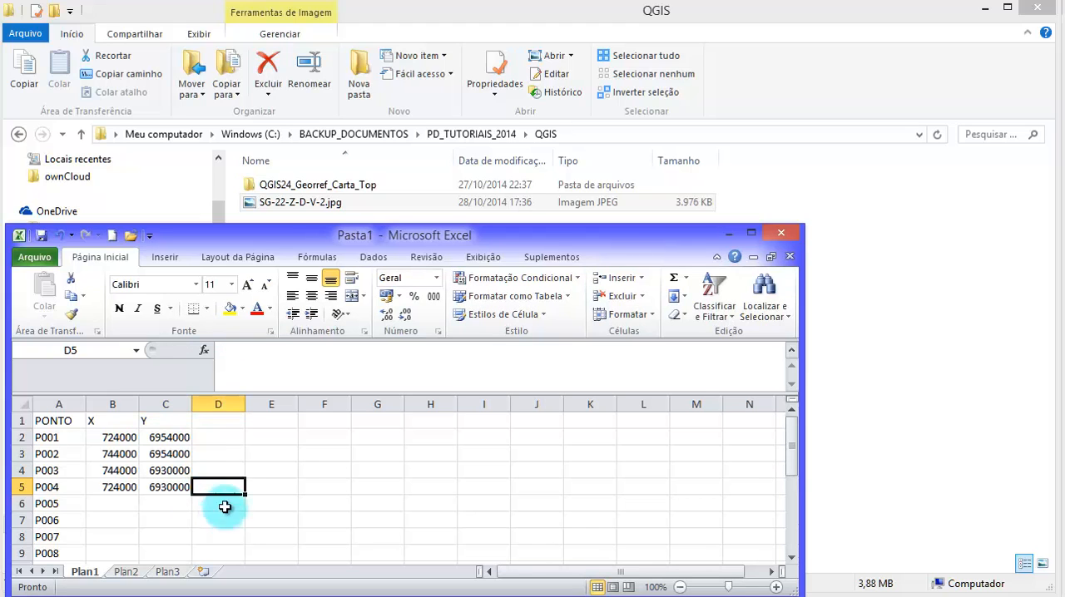
- Reposition the workbook window, zoom the sheet to 150% and enlarge the window downward to show more of the coordinate table
{"action": "left_click_drag", "start_coordinate": [284, 242], "coordinate": [318, 134]}
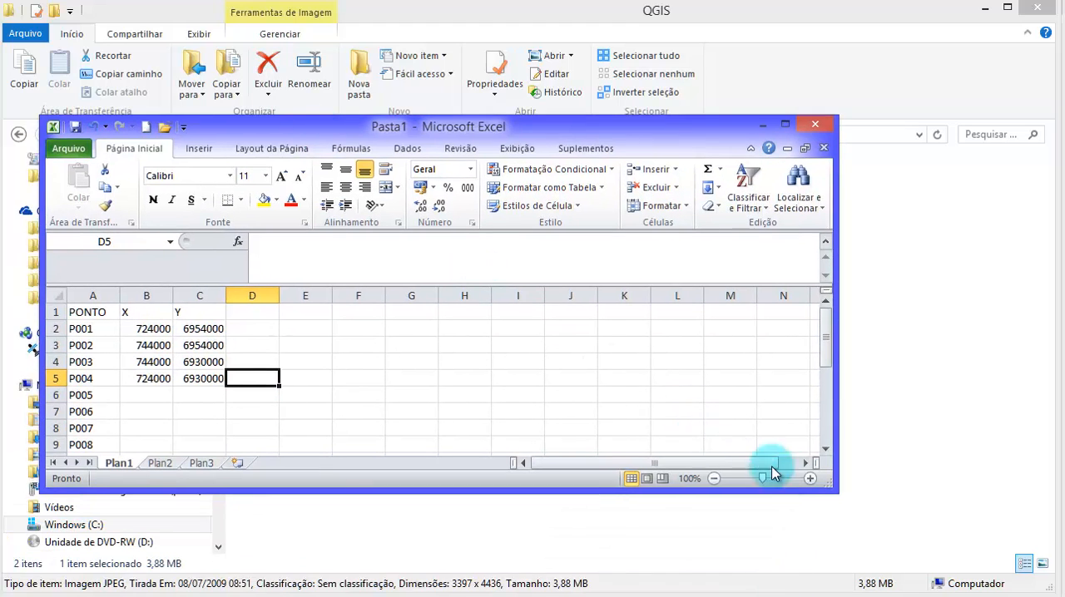
{"action": "left_click", "coordinate": [809, 479]}
{"action": "left_click", "coordinate": [808, 480]}
{"action": "left_click", "coordinate": [809, 480]}
{"action": "left_click", "coordinate": [809, 479]}
{"action": "left_click", "coordinate": [809, 479]}
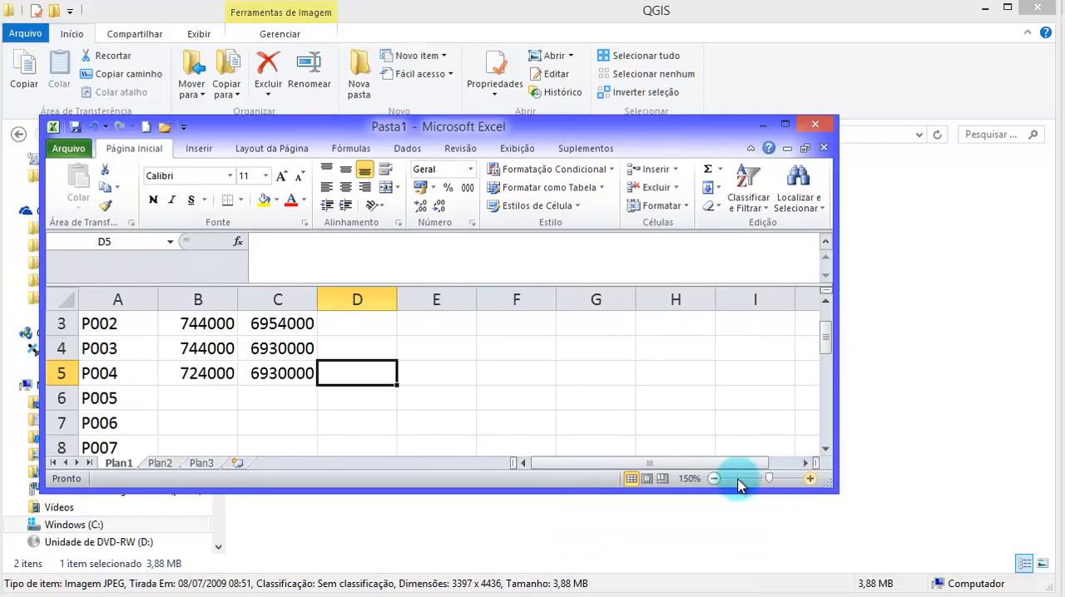
{"action": "left_click_drag", "start_coordinate": [398, 492], "coordinate": [397, 542]}
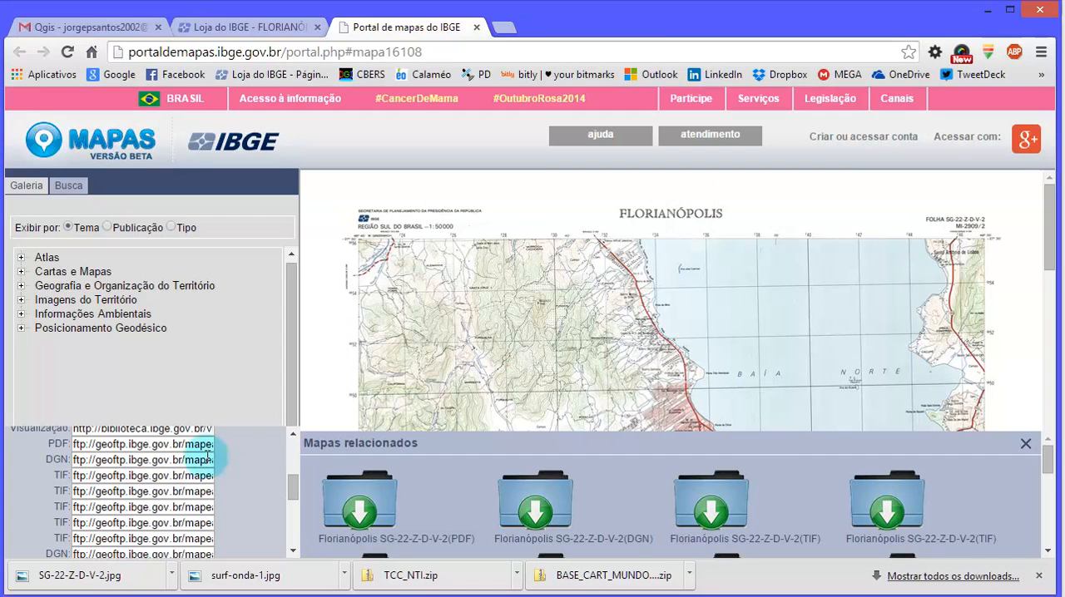
- In the browser, read the Florianópolis chart's product information on the Loja do IBGE page, especially the note about distortion
{"action": "left_click", "coordinate": [558, 392]}
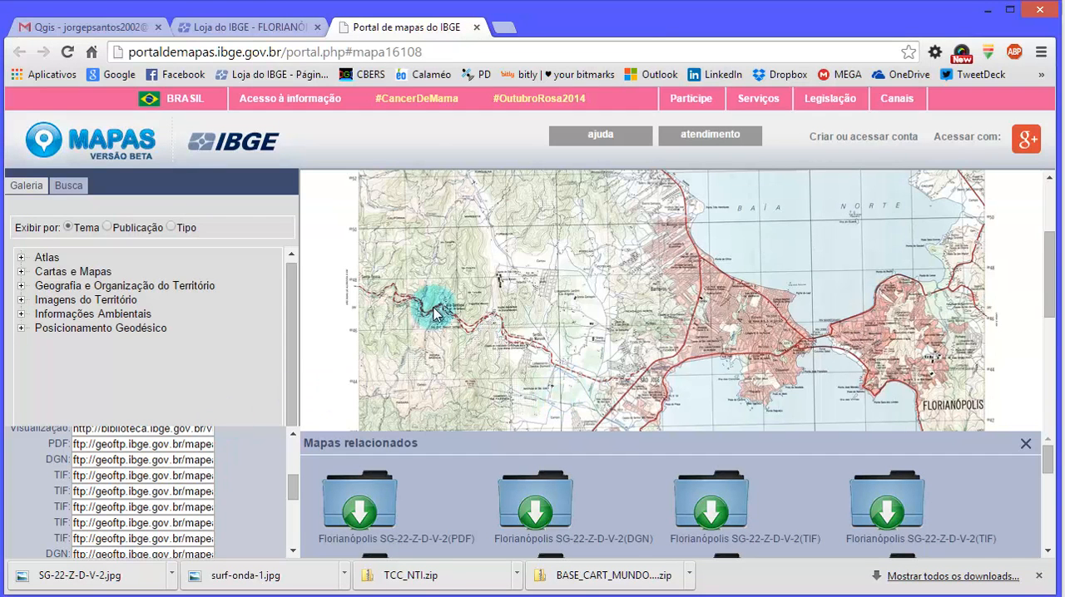
{"action": "left_click", "coordinate": [192, 27]}
{"action": "scroll", "coordinate": [628, 439], "scroll_direction": "down", "scroll_amount": 3}
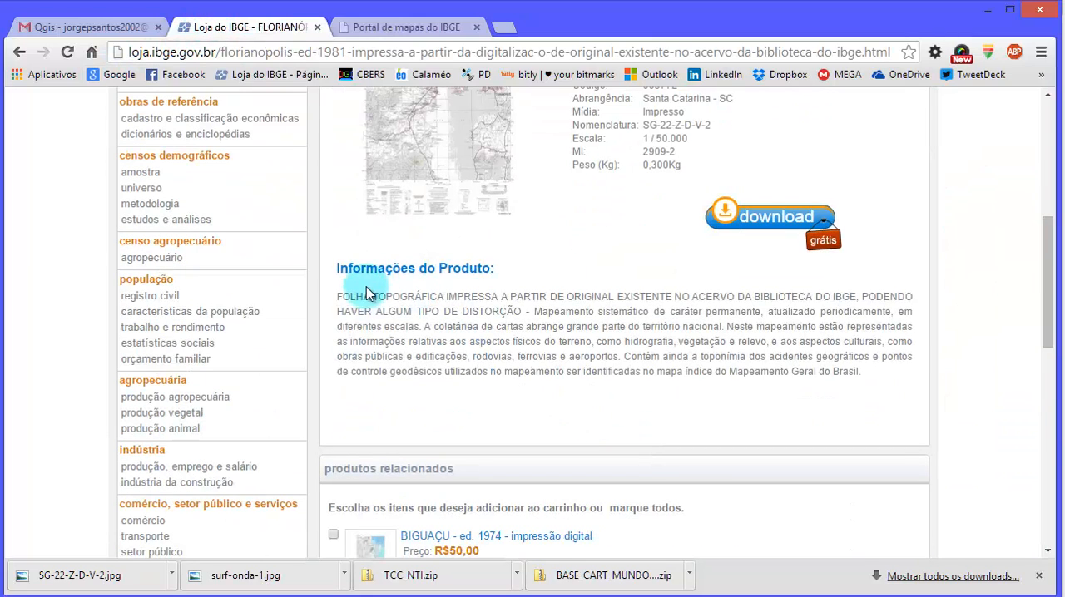
{"action": "left_click_drag", "start_coordinate": [350, 296], "coordinate": [798, 292]}
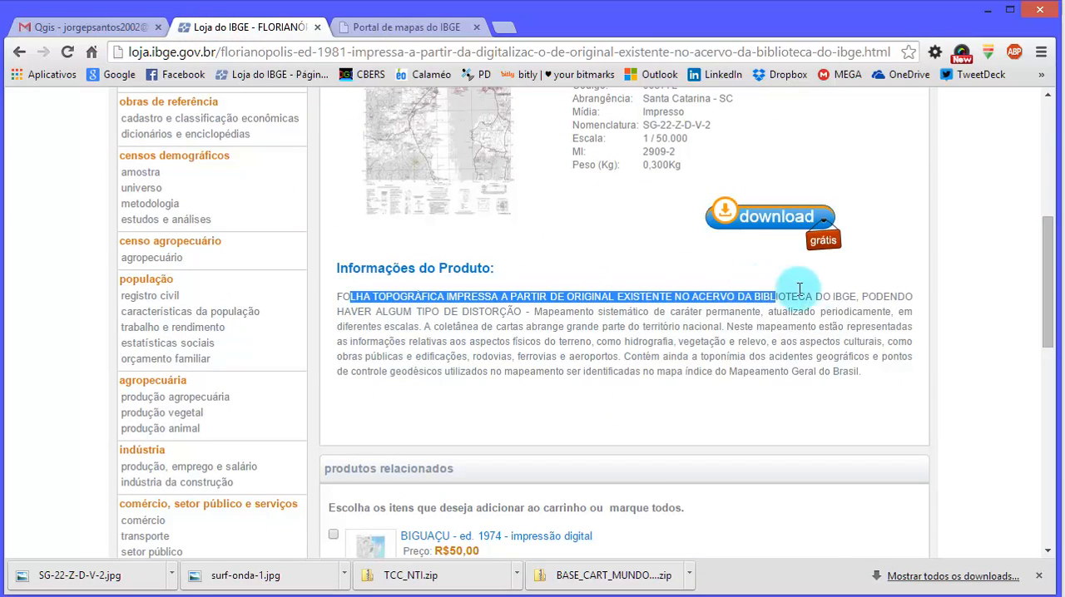
{"action": "left_click_drag", "start_coordinate": [357, 312], "coordinate": [529, 311]}
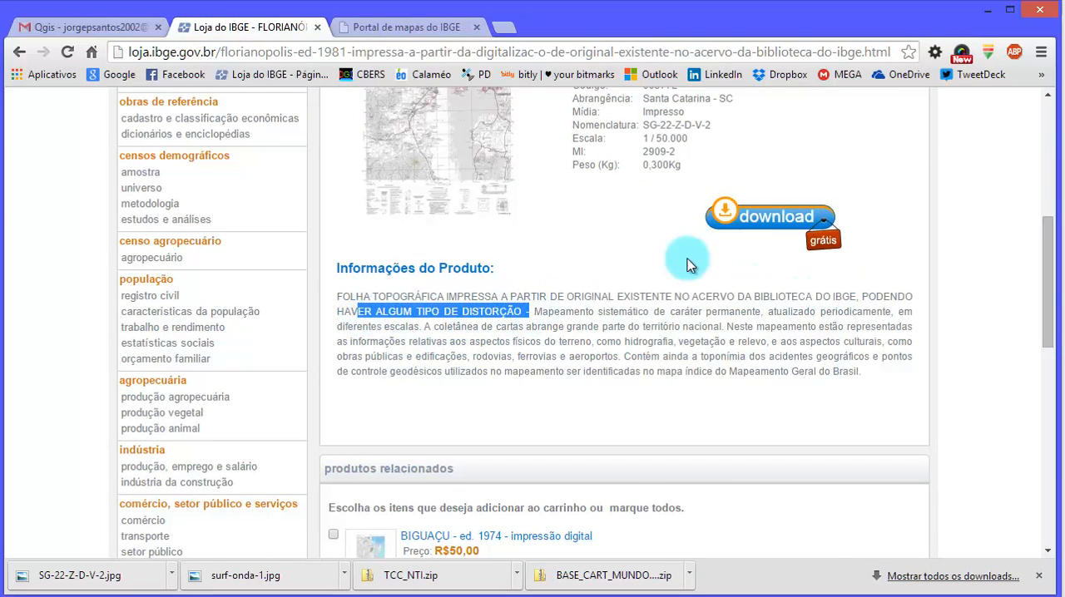
{"action": "left_click", "coordinate": [990, 14]}
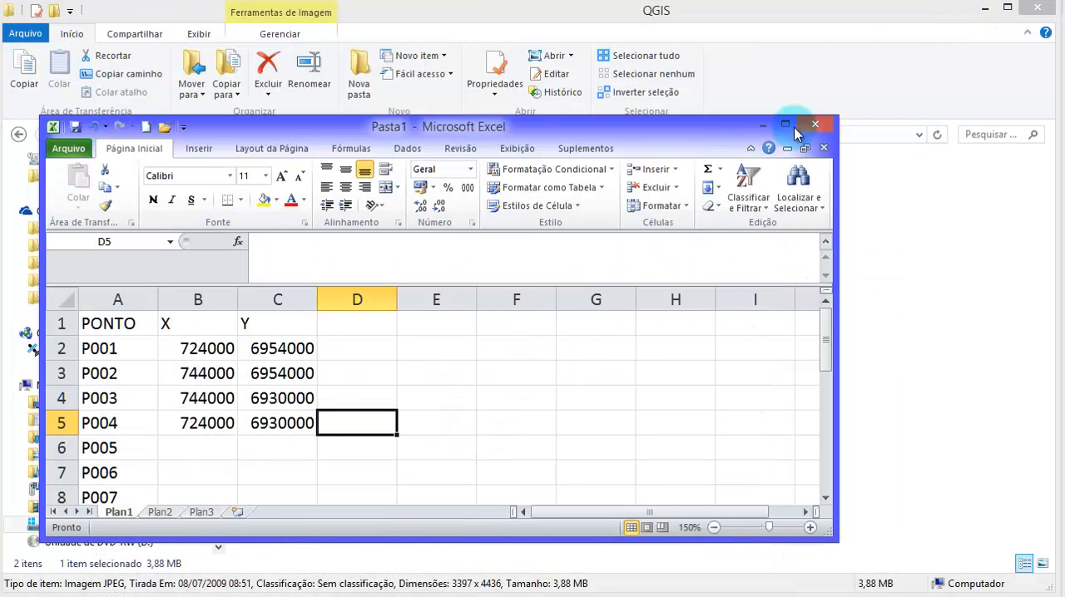
- Switch to the SG-22-Z-D-V-2 chart in the photo viewer and look over the whole sheet
{"action": "left_click", "coordinate": [828, 139]}
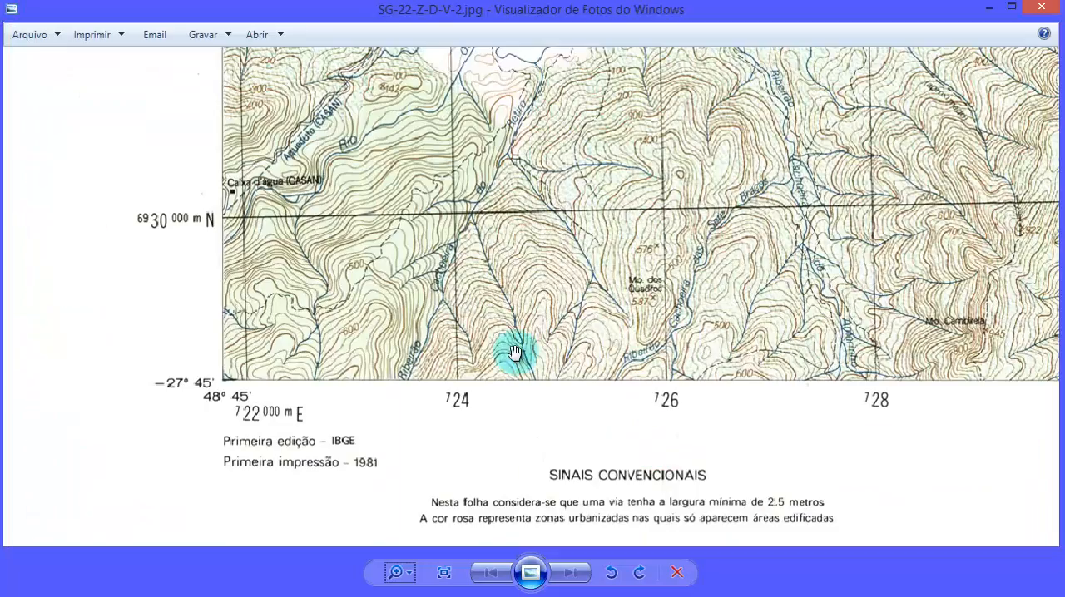
{"action": "scroll", "coordinate": [497, 341], "scroll_direction": "down", "scroll_amount": 6}
{"action": "scroll", "coordinate": [499, 347], "scroll_direction": "down", "scroll_amount": 3}
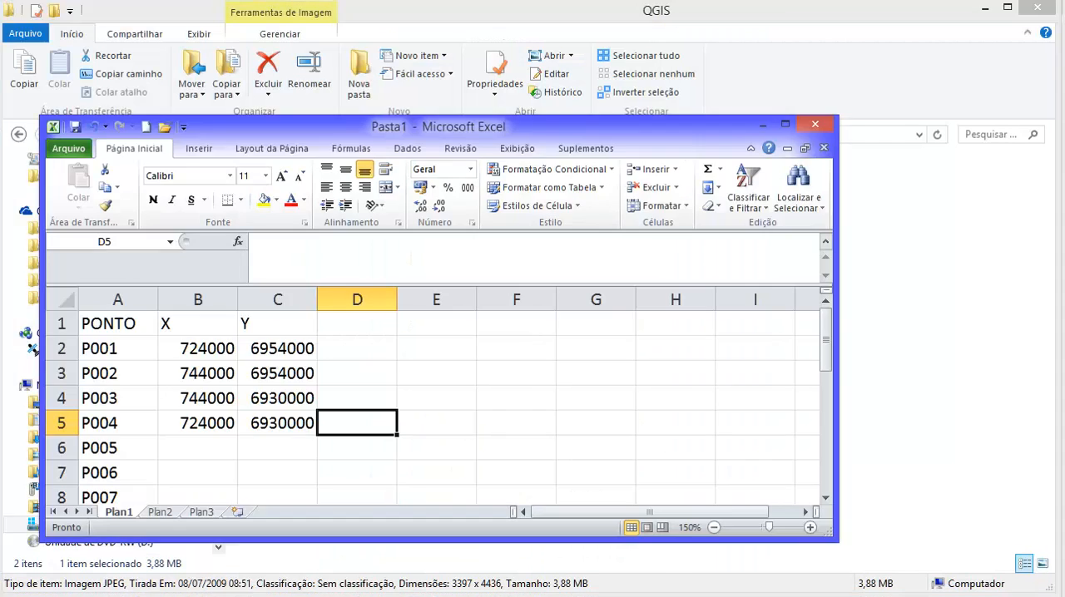
- Back in the Excel workbook, enlarge the window upward to show points P001 to P009 and select P005's X cell, B6
{"action": "scroll", "coordinate": [213, 407], "scroll_direction": "down", "scroll_amount": 1}
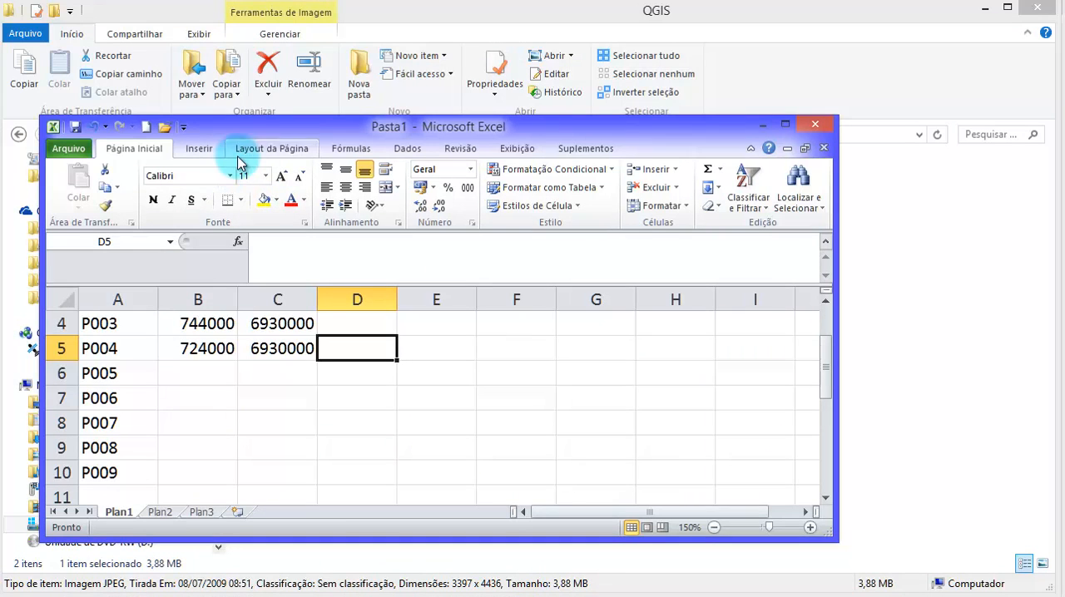
{"action": "left_click_drag", "start_coordinate": [227, 117], "coordinate": [227, 14]}
{"action": "scroll", "coordinate": [205, 286], "scroll_direction": "up", "scroll_amount": 1}
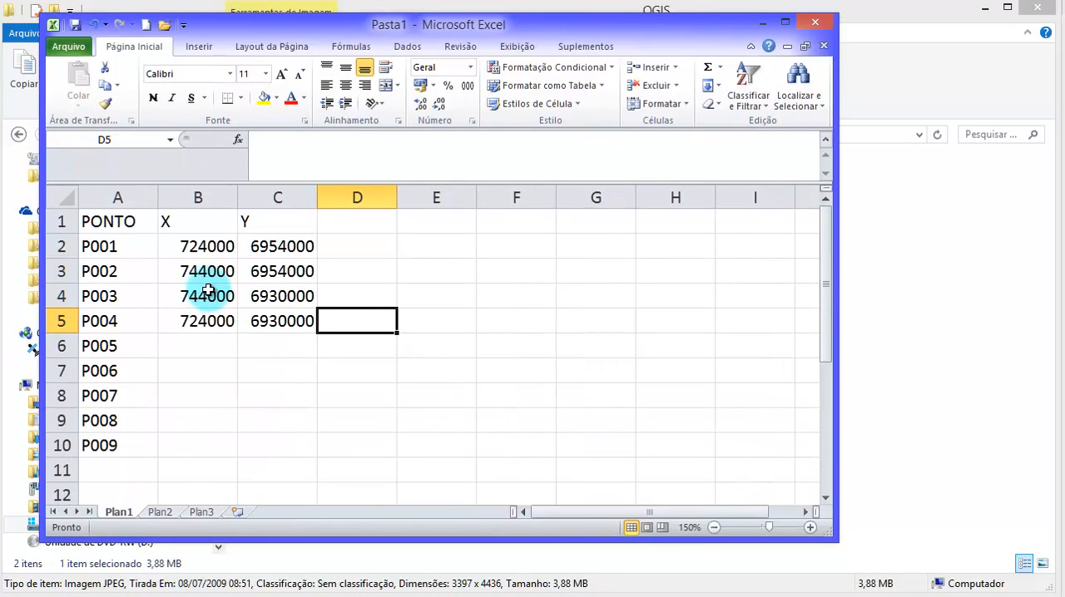
{"action": "left_click", "coordinate": [205, 350]}
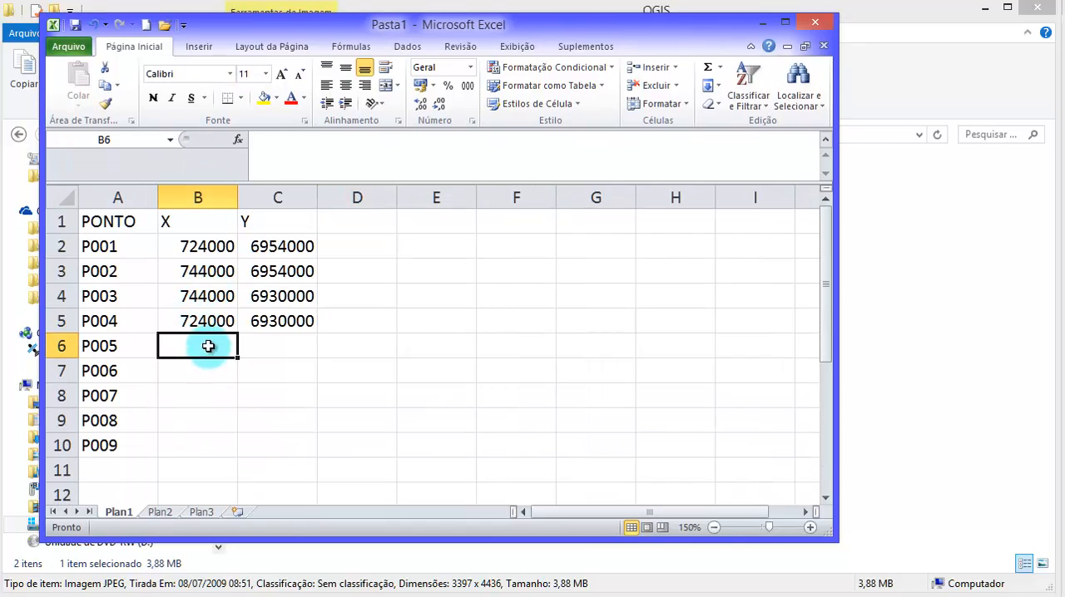
{"action": "left_click", "coordinate": [275, 345]}
{"action": "left_click", "coordinate": [209, 345]}
{"action": "left_click", "coordinate": [275, 345]}
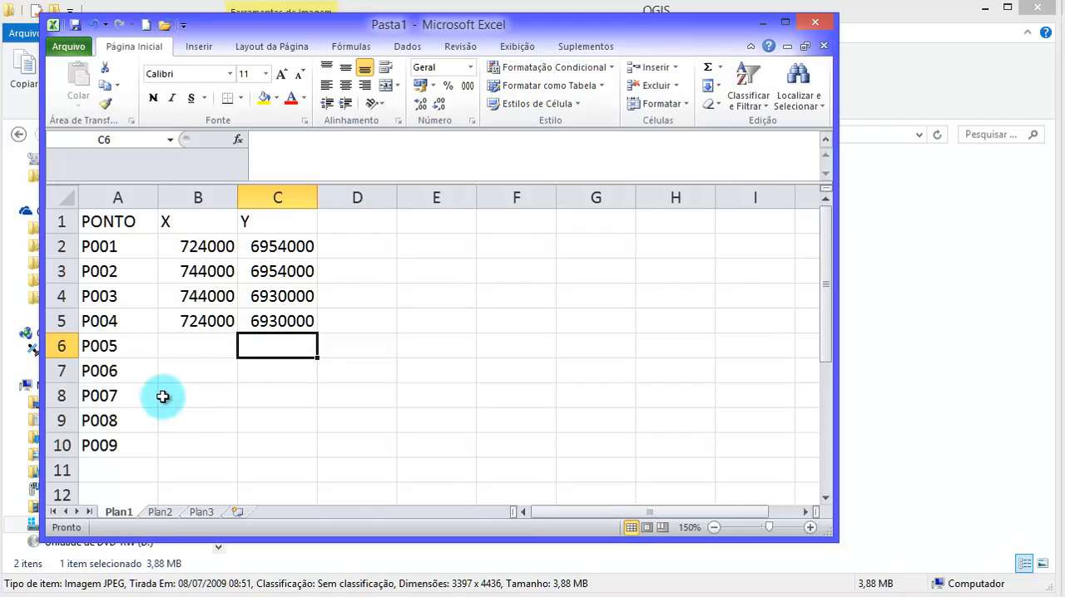
{"action": "left_click", "coordinate": [196, 343]}
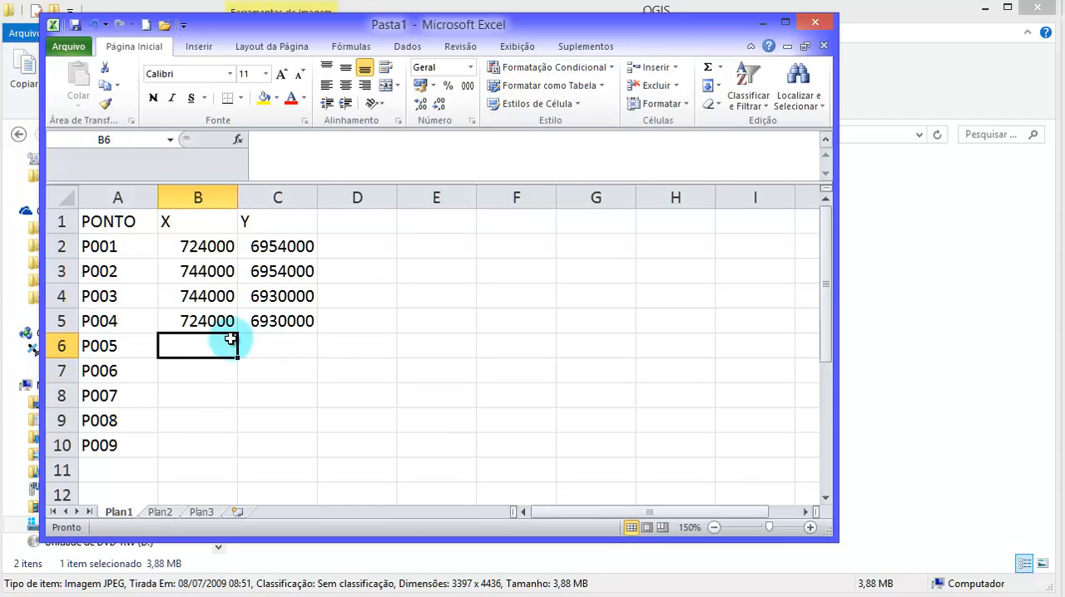
{"action": "left_click", "coordinate": [264, 353]}
{"action": "left_click", "coordinate": [220, 342]}
{"action": "left_click", "coordinate": [268, 340]}
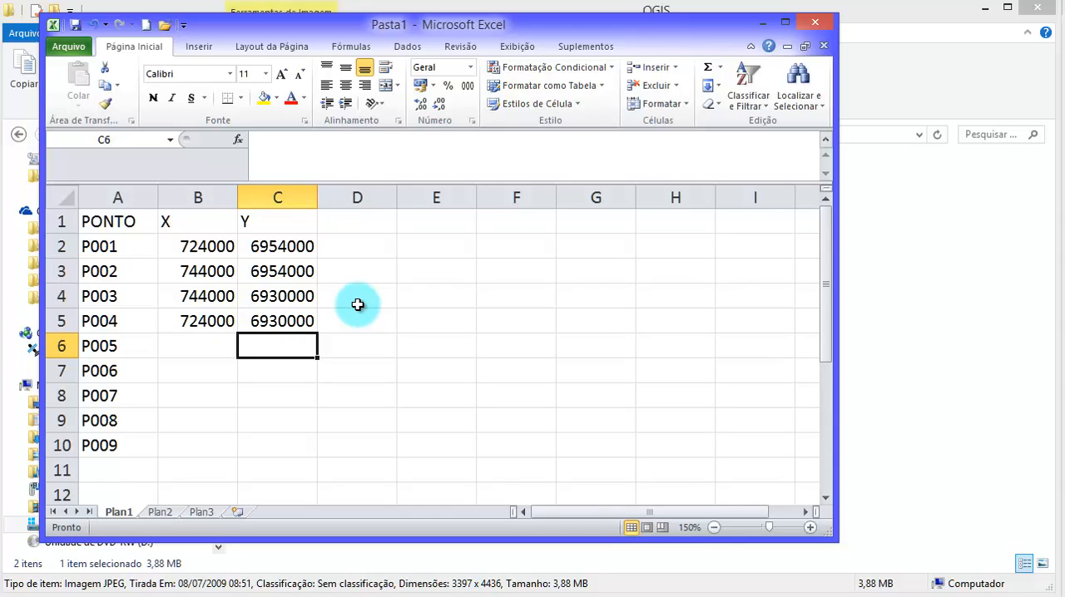
{"action": "left_click", "coordinate": [191, 321]}
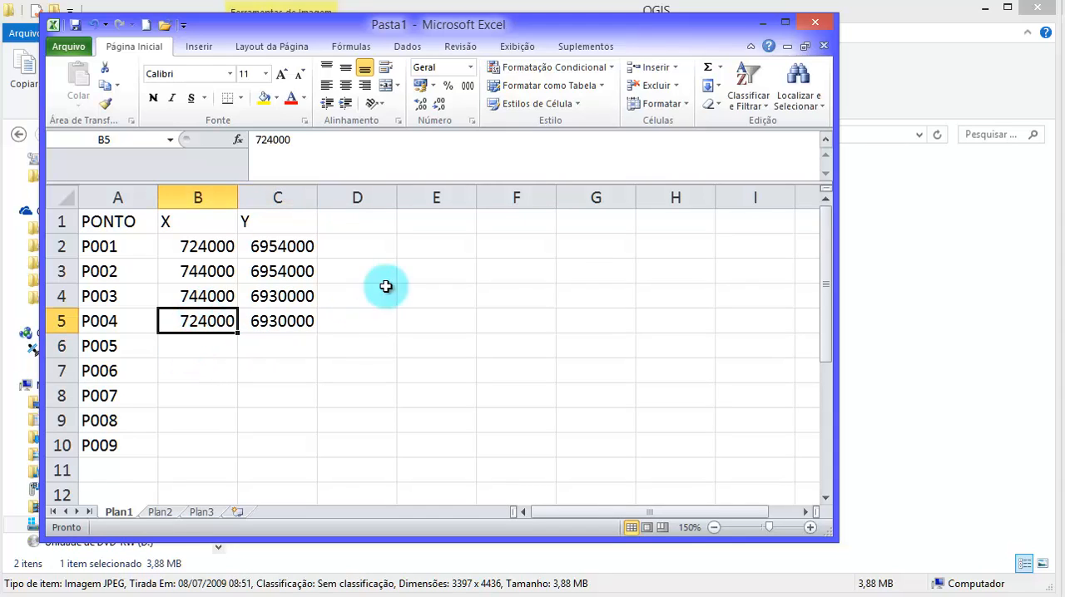
- Switch to QGIS, open the Georeferencer and fit its window to the screen
{"action": "left_click", "coordinate": [932, 32]}
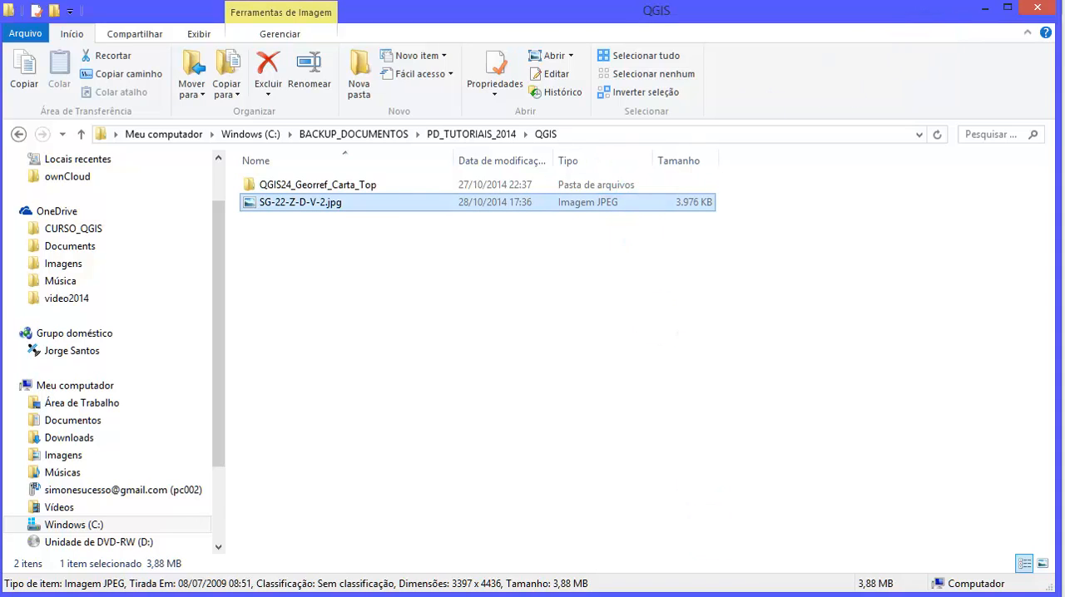
{"action": "key", "text": "alt+Tab"}
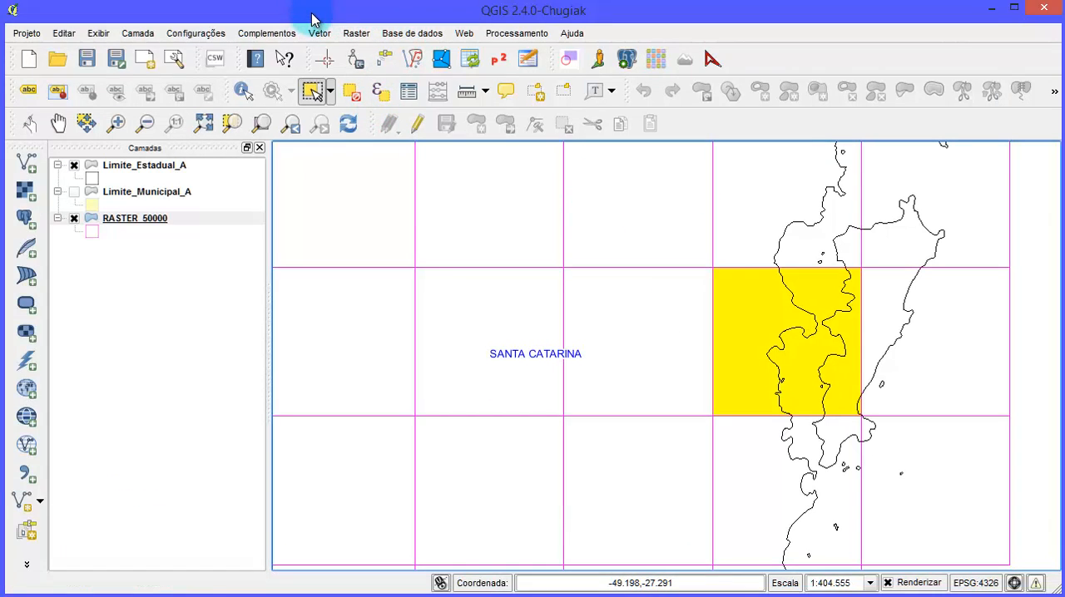
{"action": "left_click", "coordinate": [356, 33]}
{"action": "mouse_move", "coordinate": [420, 88]}
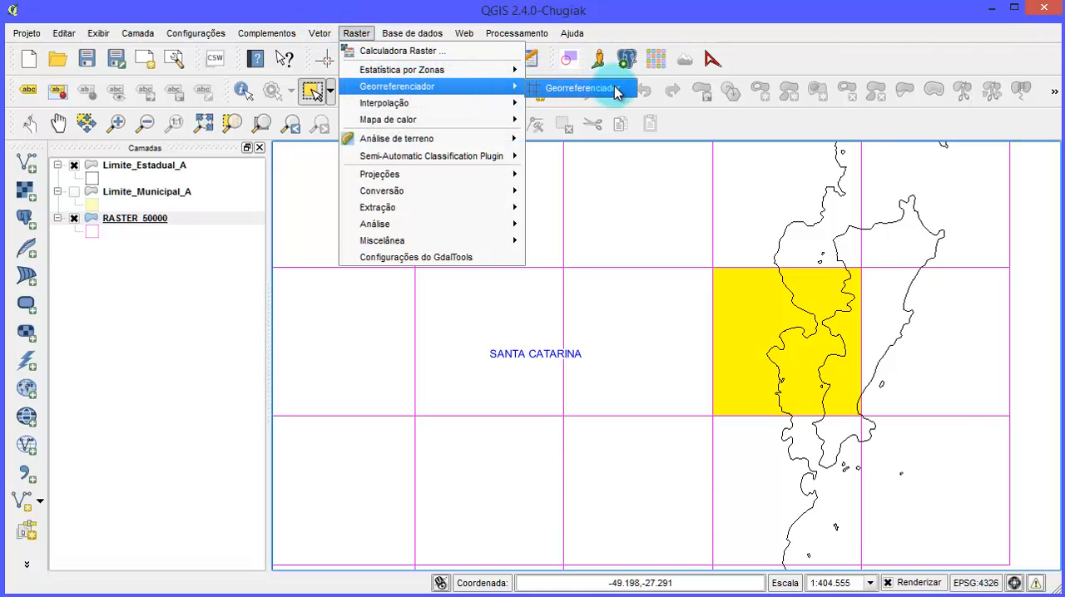
{"action": "left_click", "coordinate": [563, 89]}
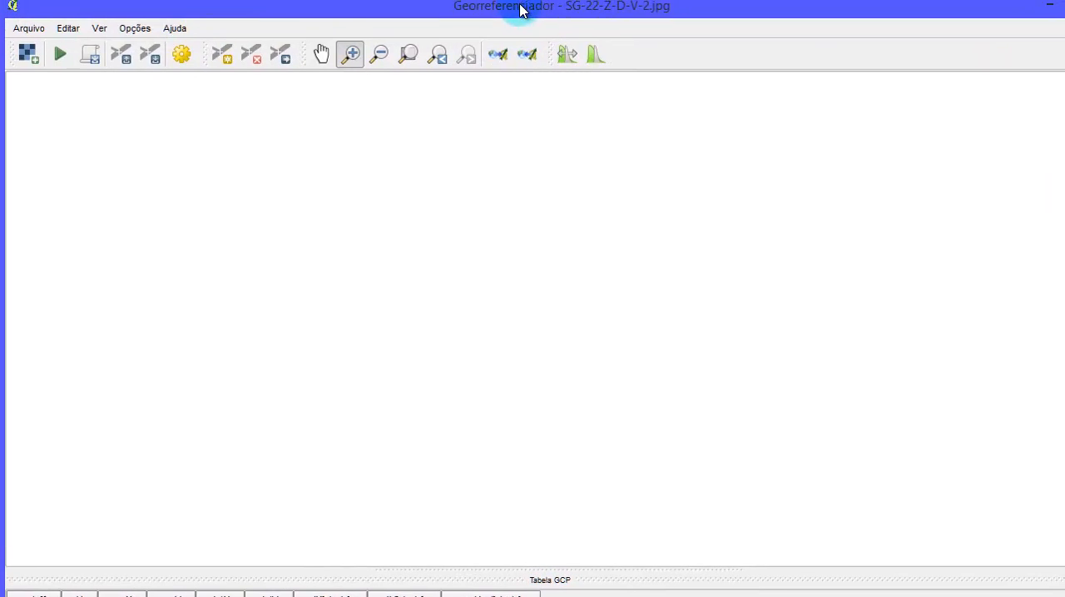
{"action": "left_click_drag", "start_coordinate": [520, 5], "coordinate": [521, 8]}
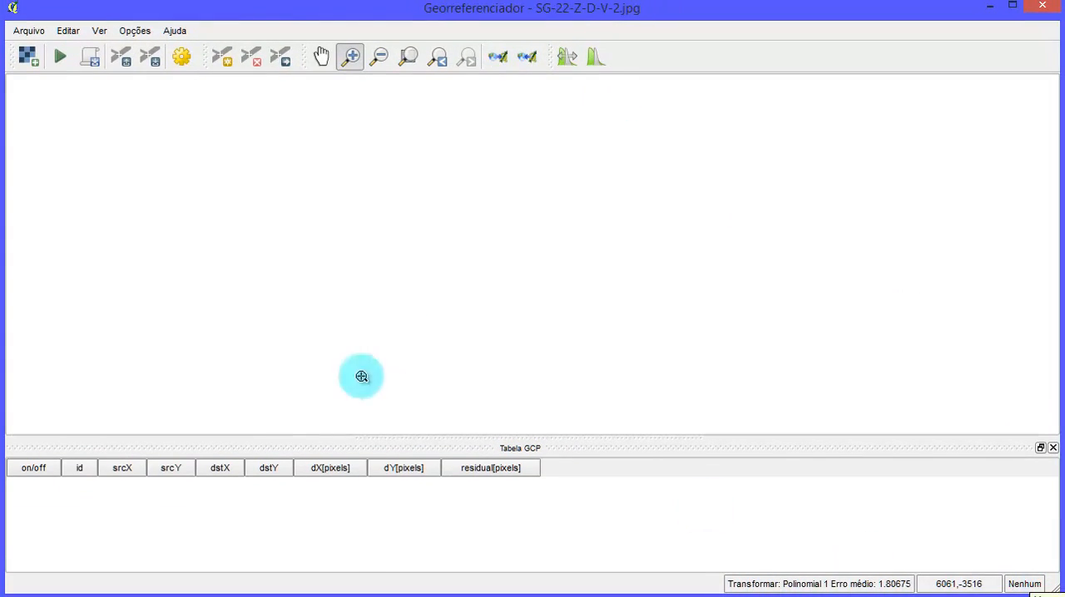
- Minimize the Excel workbook and the RASTER_50000 attribute table, and bring the Georeferencer window back to the front
{"action": "left_click", "coordinate": [432, 596]}
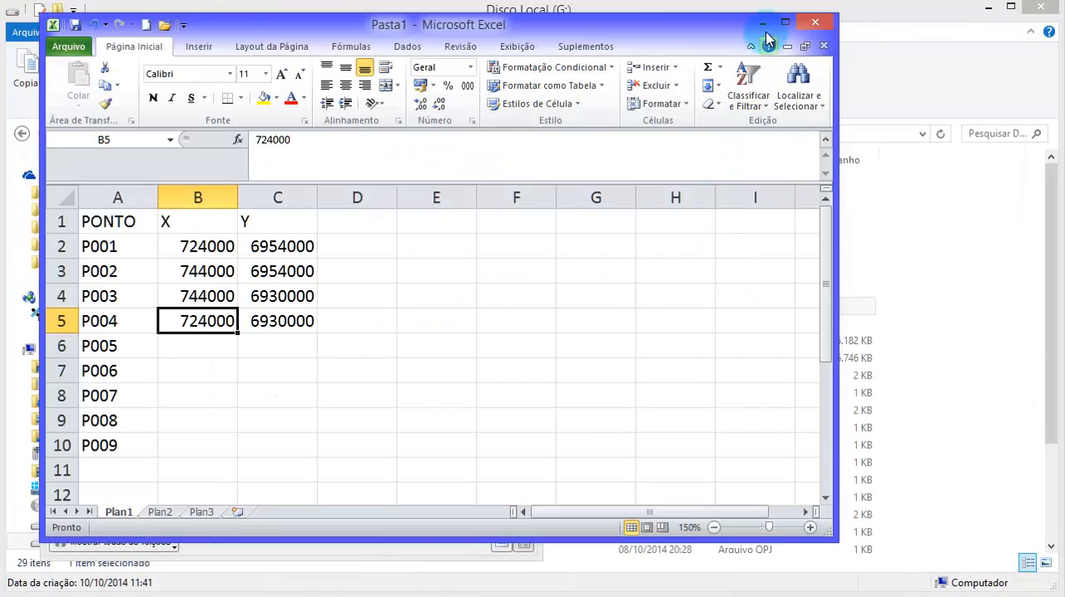
{"action": "left_click", "coordinate": [762, 17]}
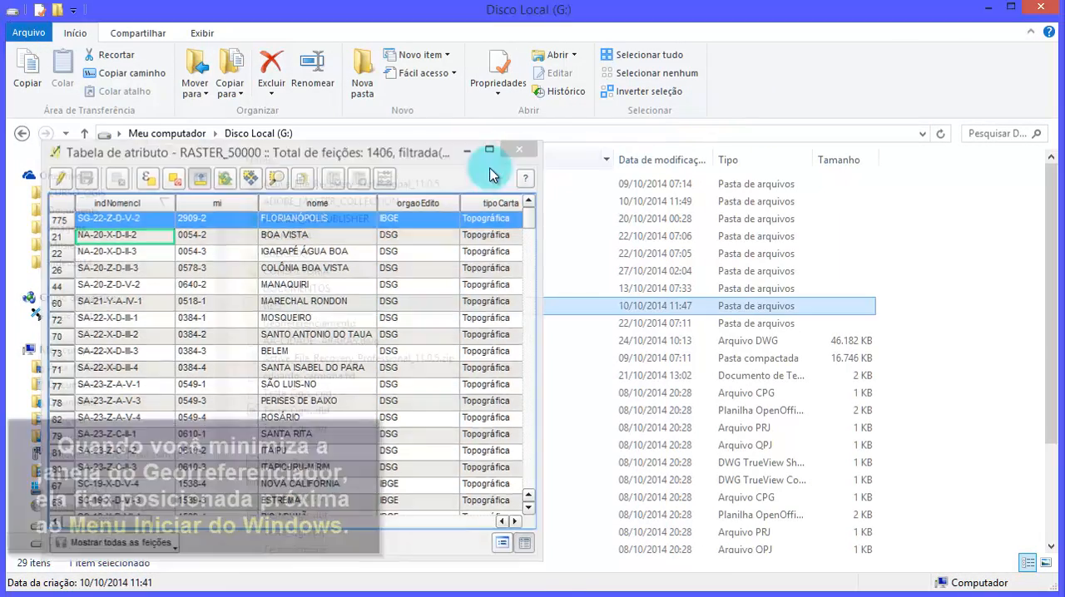
{"action": "left_click", "coordinate": [467, 149]}
{"action": "left_click", "coordinate": [433, 596]}
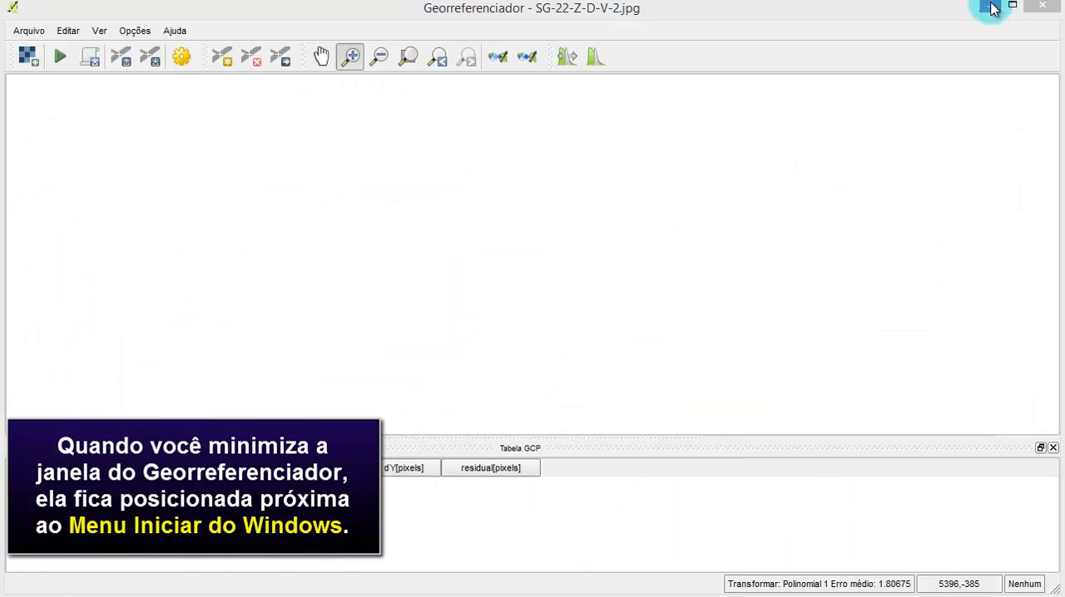
{"action": "left_click", "coordinate": [990, 7]}
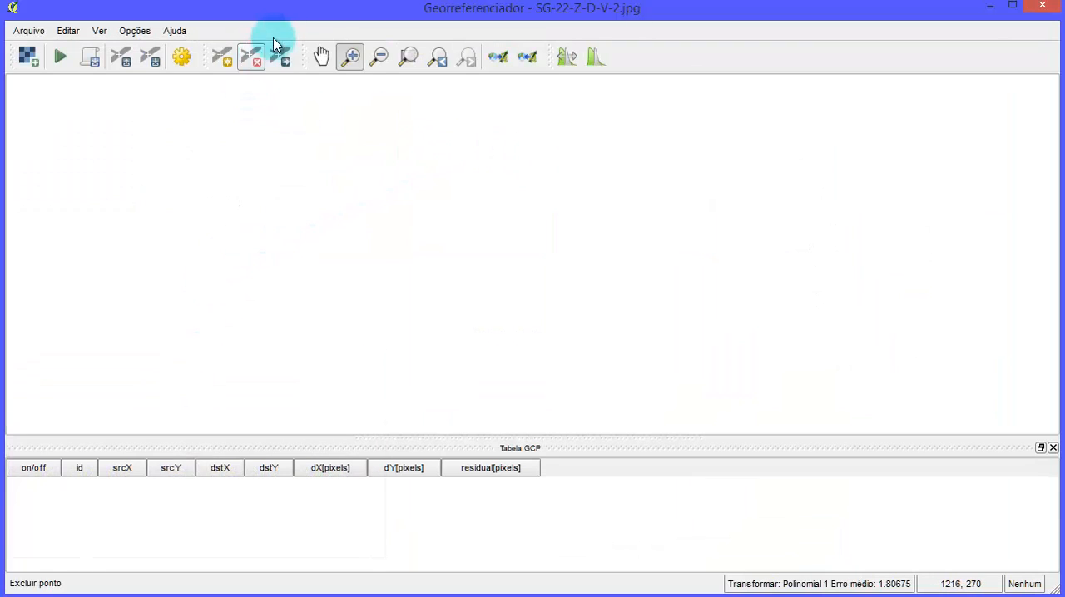
- In File Explorer, copy the path of the folder holding the chart image, C:\BACKUP_DOCUMENTOS\PD_TUTORIAIS_2014\QGIS, and return to the Georeferencer
{"action": "left_click", "coordinate": [263, 595]}
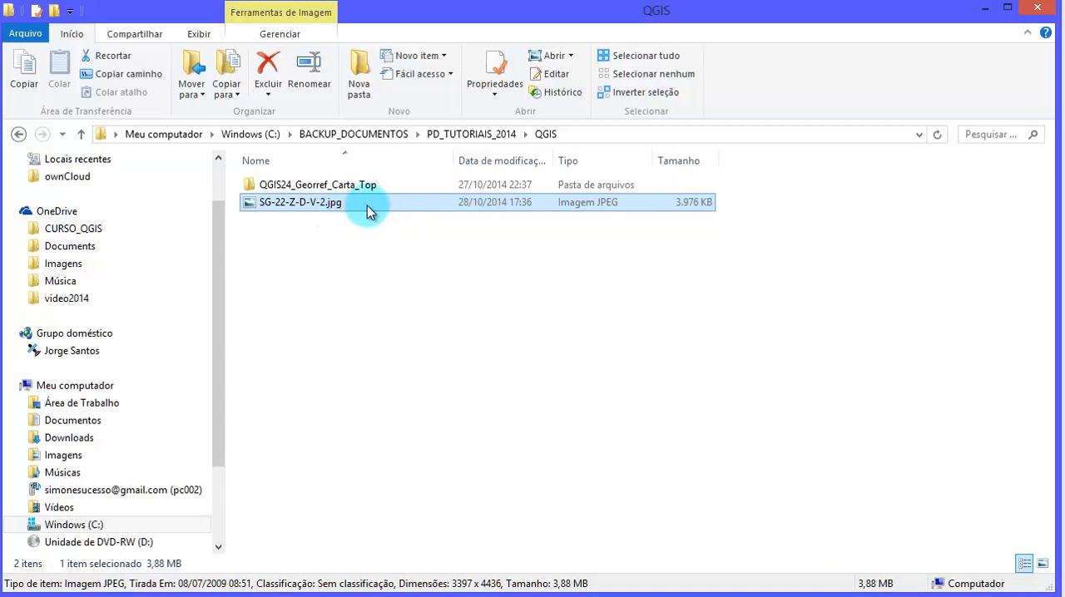
{"action": "right_click", "coordinate": [276, 136]}
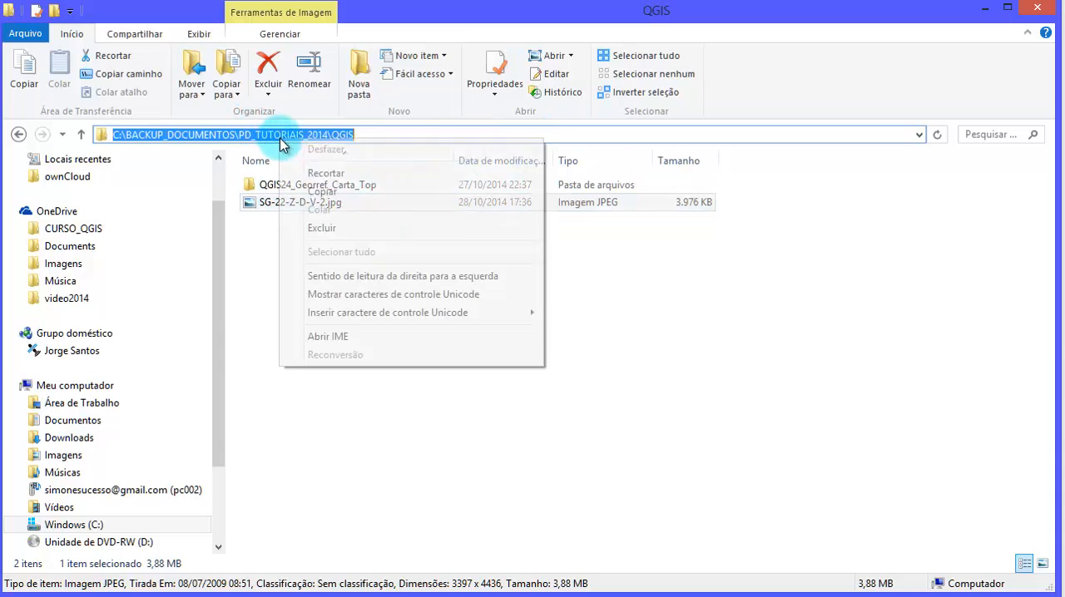
{"action": "left_click", "coordinate": [369, 196]}
{"action": "left_click", "coordinate": [987, 10]}
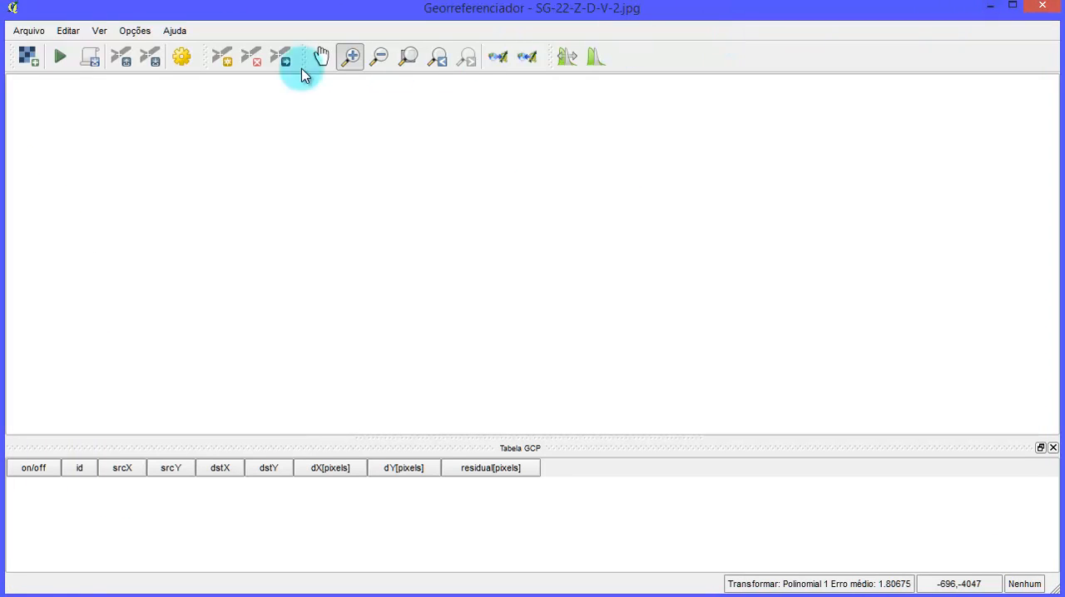
- Load the raster SG-22-Z-D-V-2.jpg into the Georeferencer from the folder at the copied path
{"action": "left_click", "coordinate": [28, 71]}
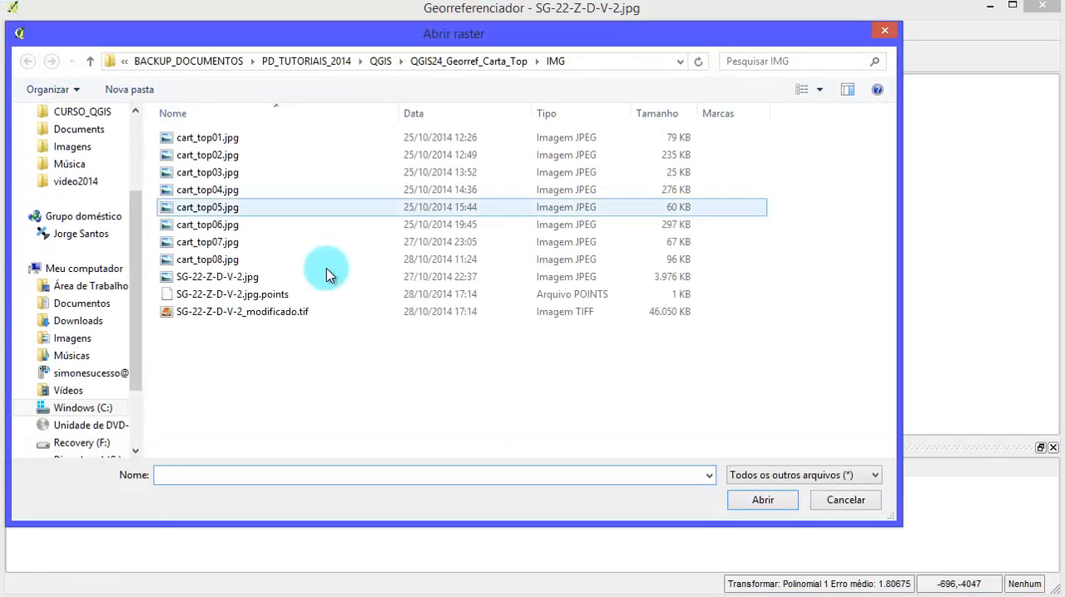
{"action": "type", "text": "C:\\BACKUP_DOCUMENTOS\\PD_TUTORIAIS_2014\\QGIS"}
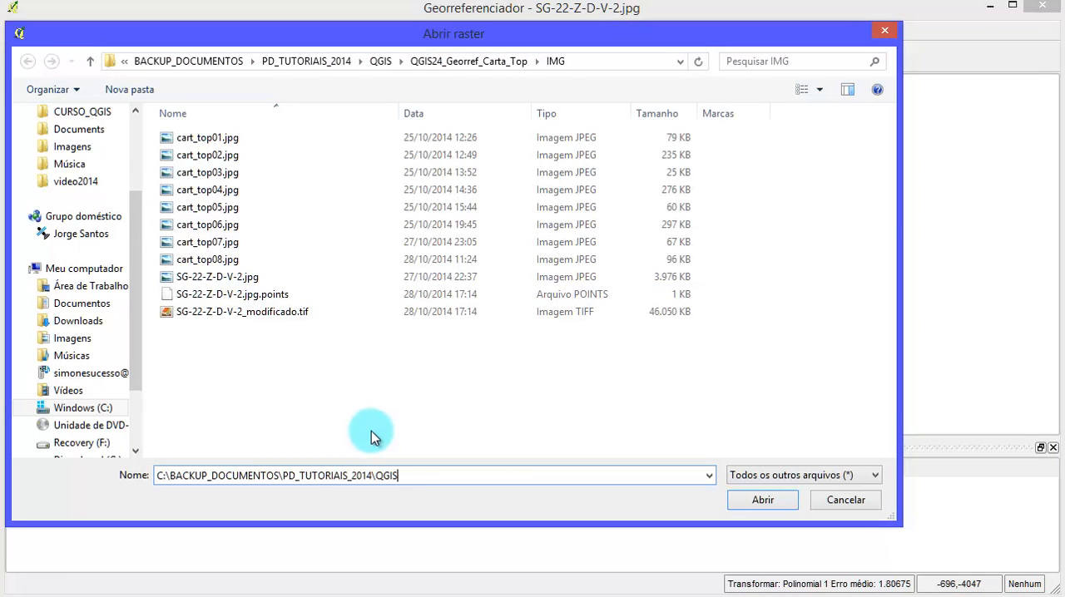
{"action": "key", "text": "Return"}
{"action": "left_click", "coordinate": [218, 155]}
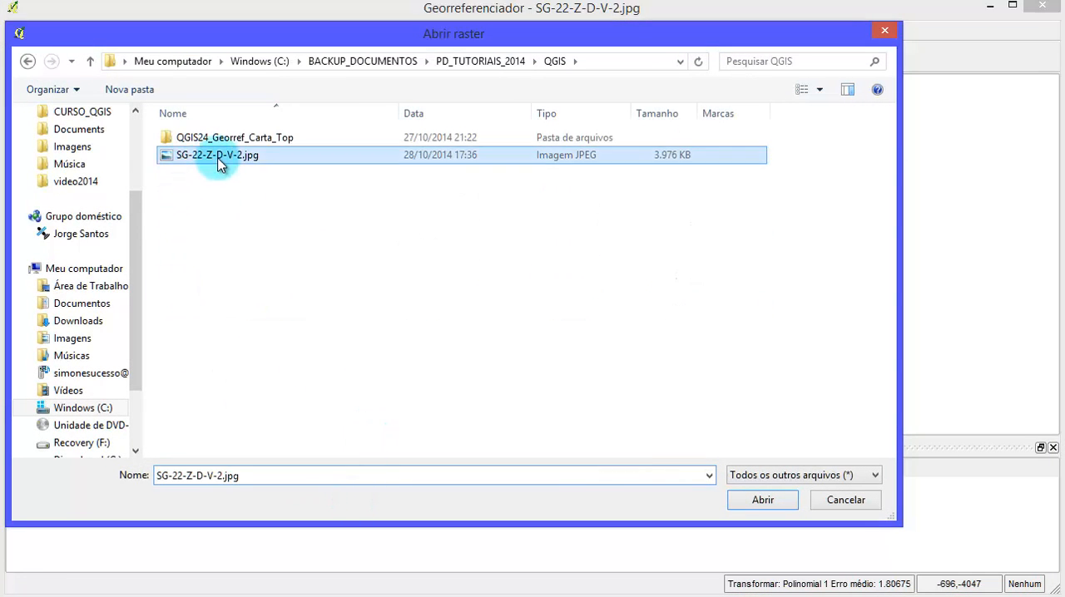
{"action": "left_click", "coordinate": [755, 505]}
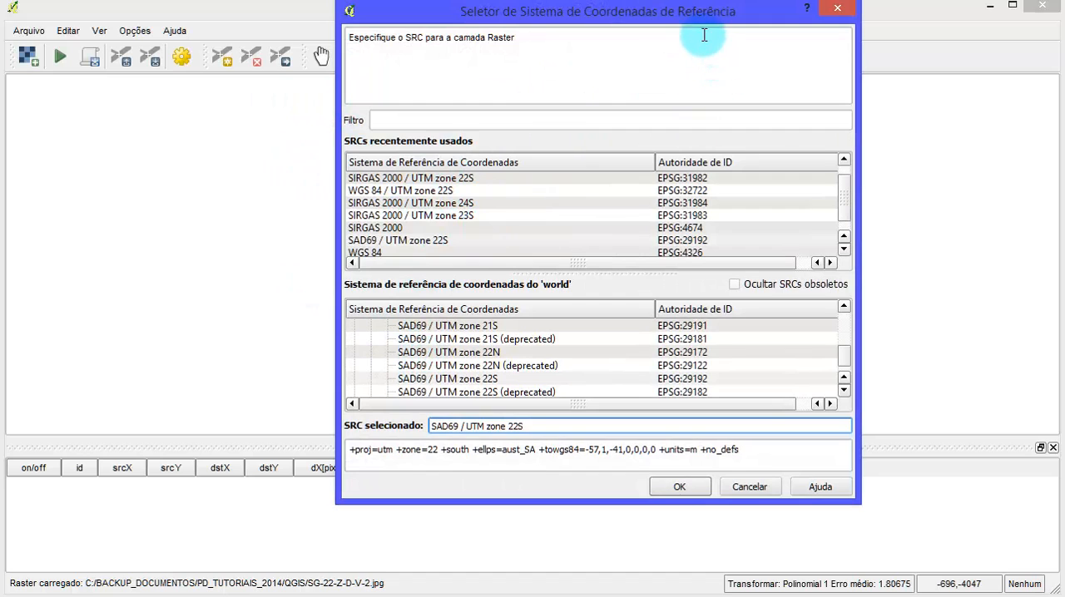
- Move the coordinate system dialog, switch to the photo viewer and examine the projection and datum notes beneath the Florianópolis chart's scale
{"action": "left_click_drag", "start_coordinate": [695, 18], "coordinate": [672, 64]}
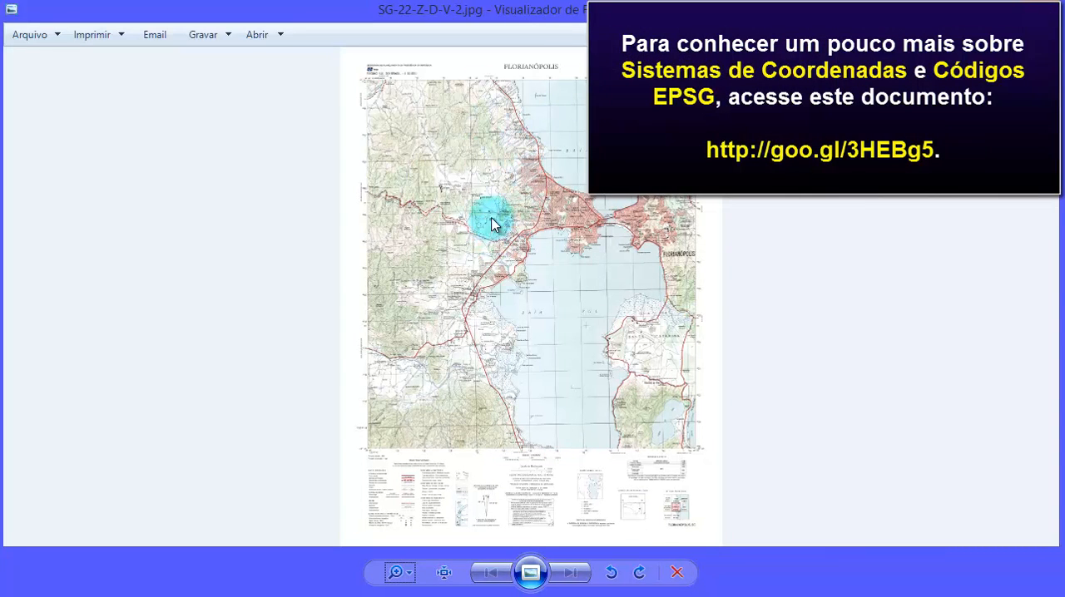
{"action": "left_click", "coordinate": [412, 583]}
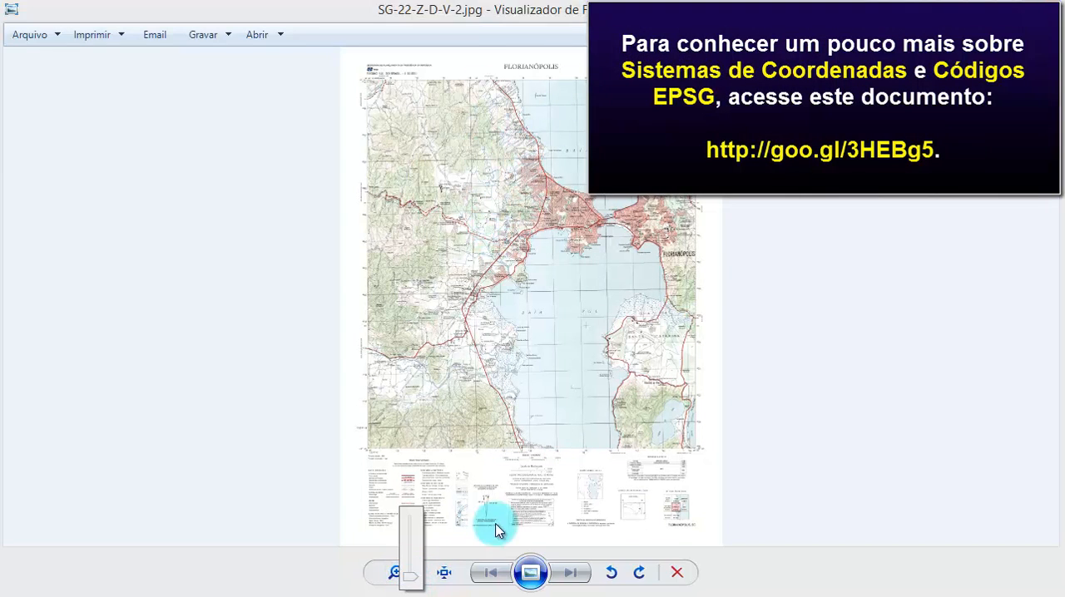
{"action": "scroll", "coordinate": [539, 491], "scroll_direction": "up", "scroll_amount": 2}
{"action": "scroll", "coordinate": [541, 488], "scroll_direction": "up", "scroll_amount": 6}
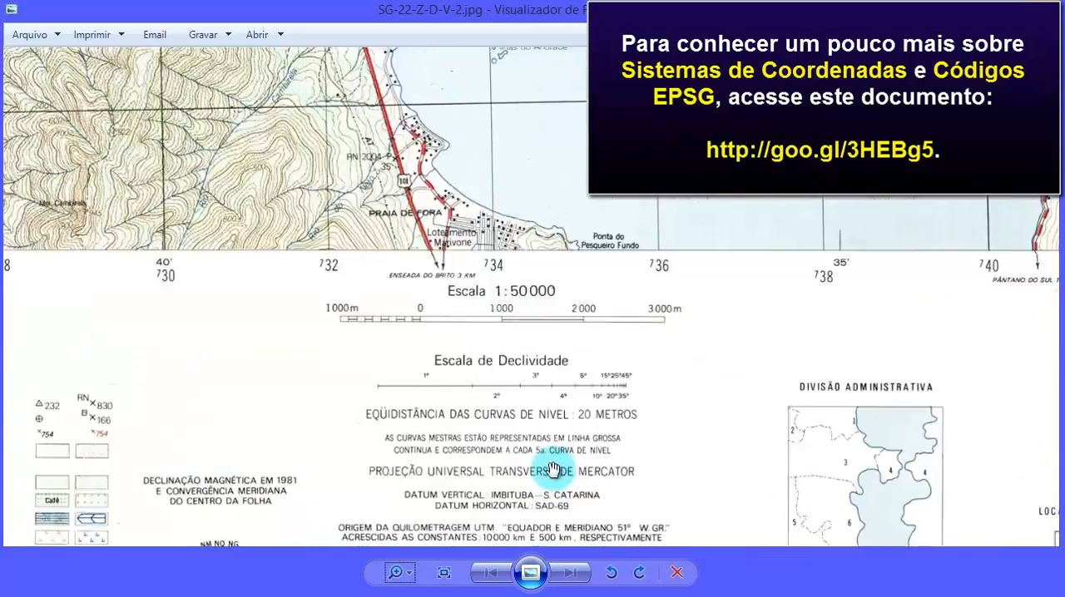
{"action": "scroll", "coordinate": [471, 339], "scroll_direction": "down", "scroll_amount": 1}
{"action": "left_click_drag", "start_coordinate": [471, 404], "coordinate": [533, 291]}
{"action": "scroll", "coordinate": [526, 341], "scroll_direction": "down", "scroll_amount": 1}
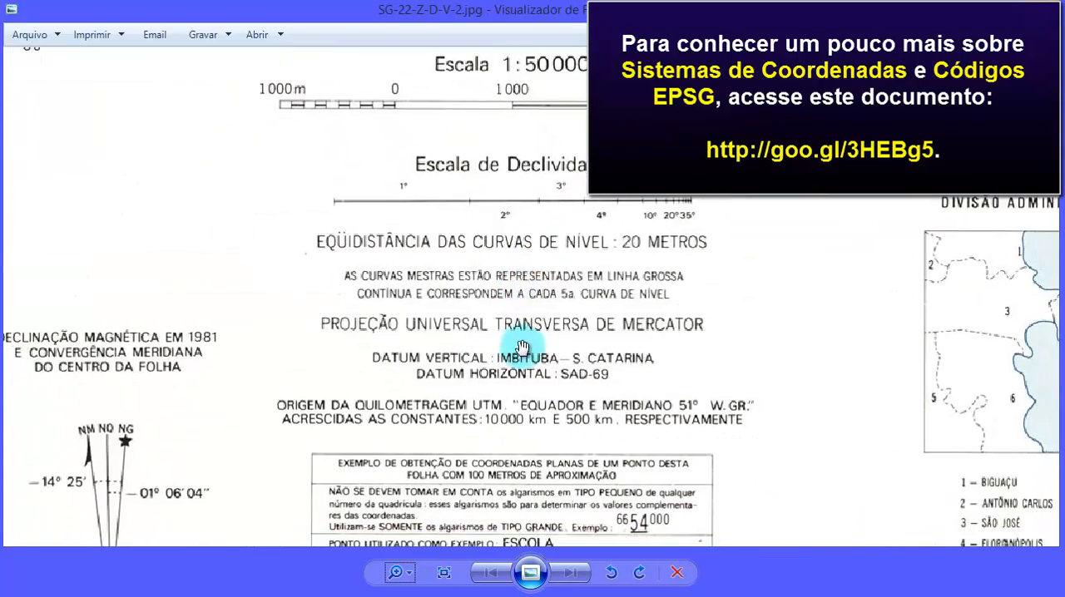
{"action": "scroll", "coordinate": [534, 379], "scroll_direction": "down", "scroll_amount": 1}
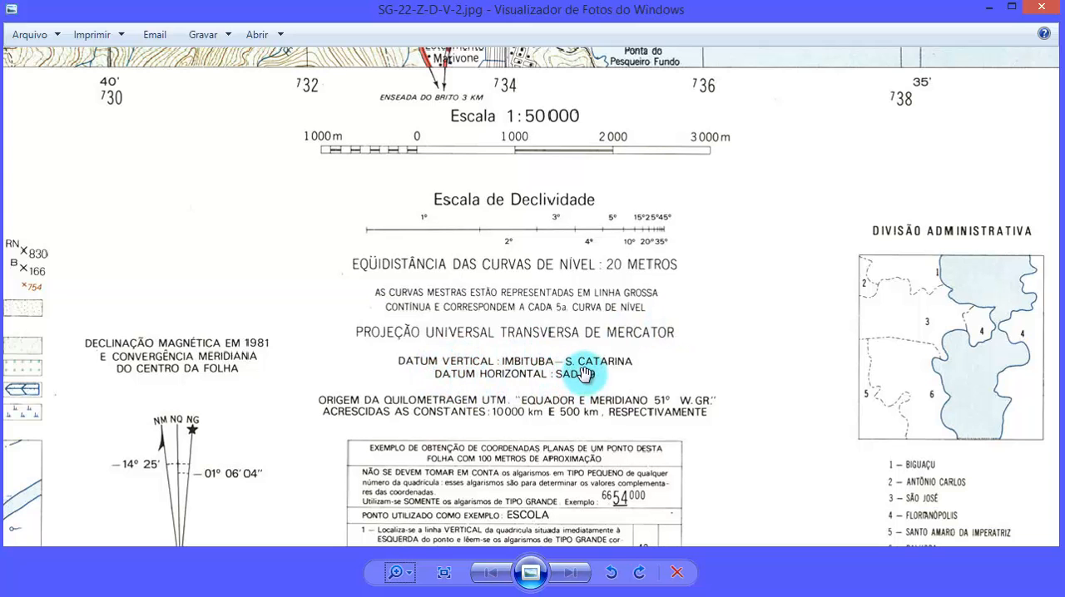
{"action": "scroll", "coordinate": [580, 387], "scroll_direction": "up", "scroll_amount": 3}
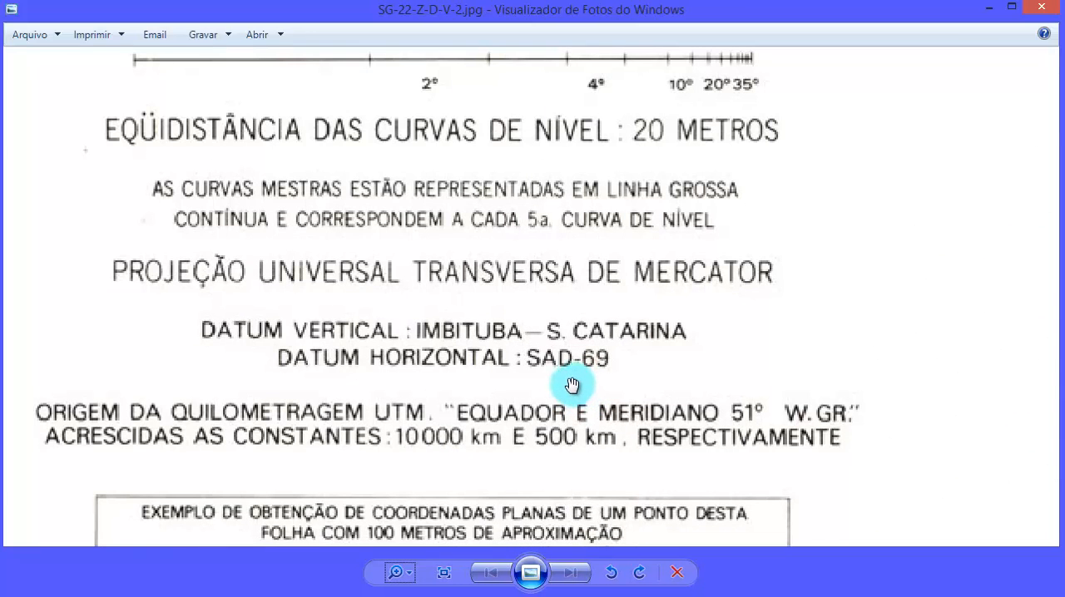
{"action": "left_click_drag", "start_coordinate": [447, 371], "coordinate": [500, 368]}
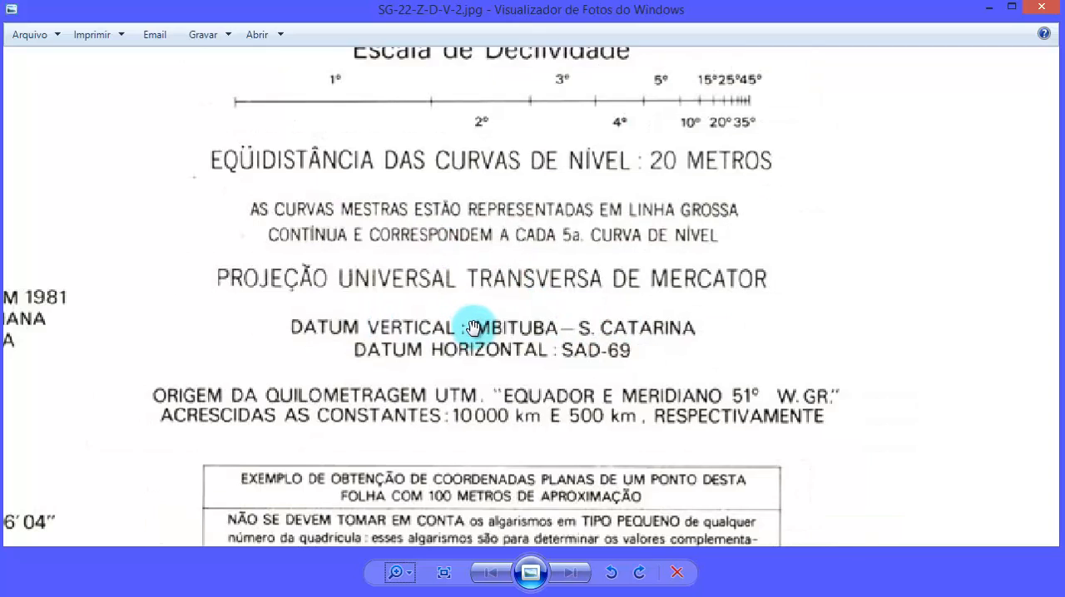
{"action": "scroll", "coordinate": [464, 325], "scroll_direction": "down", "scroll_amount": 1}
{"action": "scroll", "coordinate": [643, 363], "scroll_direction": "down", "scroll_amount": 1}
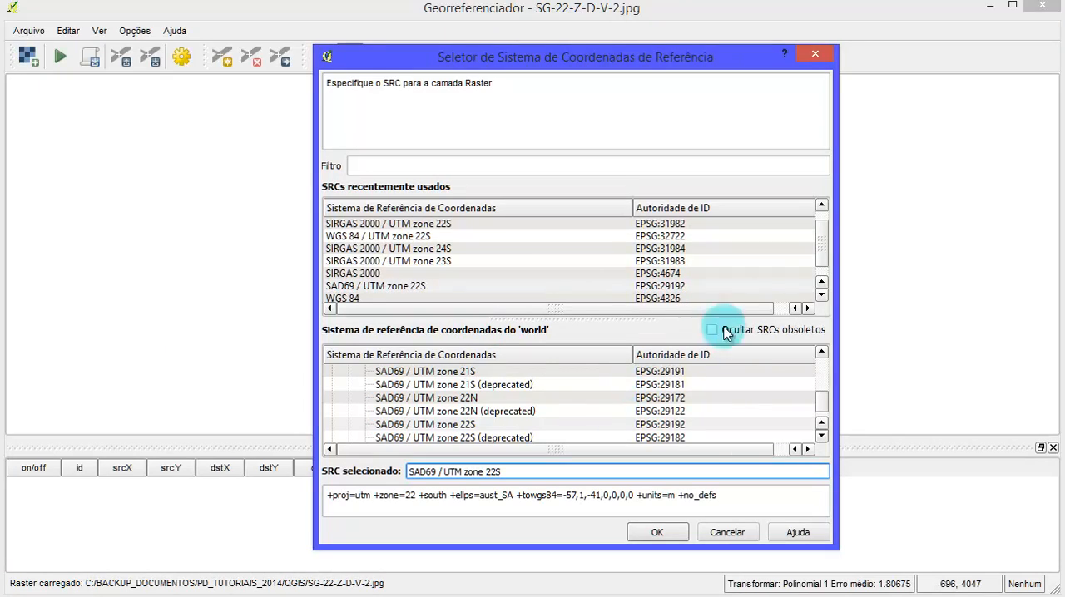
- Back in the Georeferencer, assign SAD69 / UTM zone 22S (EPSG:29192) as the raster's coordinate reference system
{"action": "left_click", "coordinate": [822, 287]}
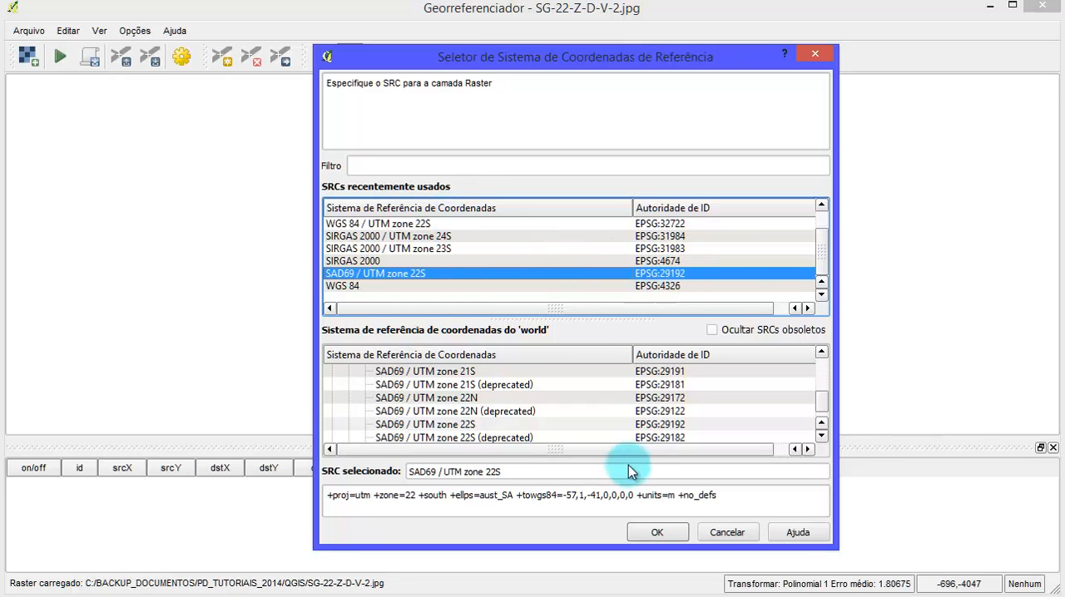
{"action": "left_click", "coordinate": [657, 531]}
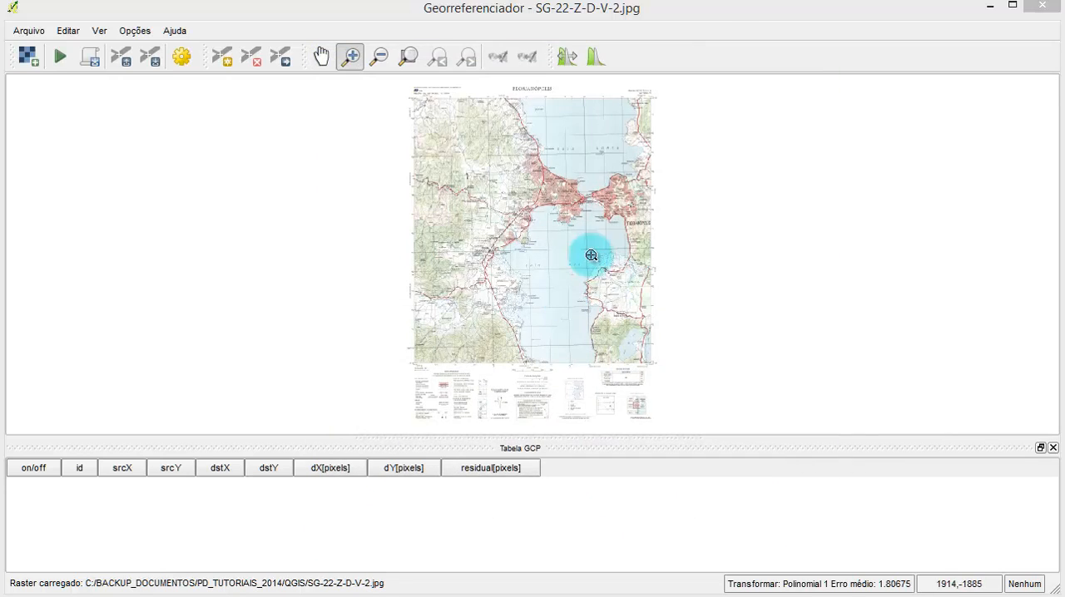
- Minimize the Georeferencer and examine the surroundings of the selected Florianópolis sheet on the main QGIS map
{"action": "left_click", "coordinate": [989, 7]}
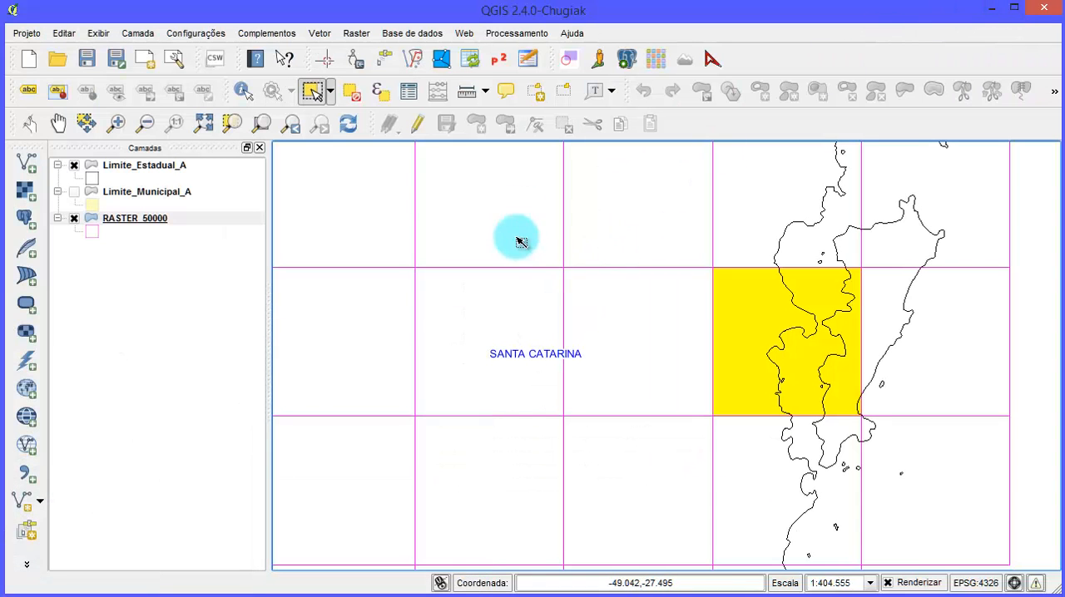
{"action": "left_click_drag", "start_coordinate": [815, 325], "coordinate": [665, 352]}
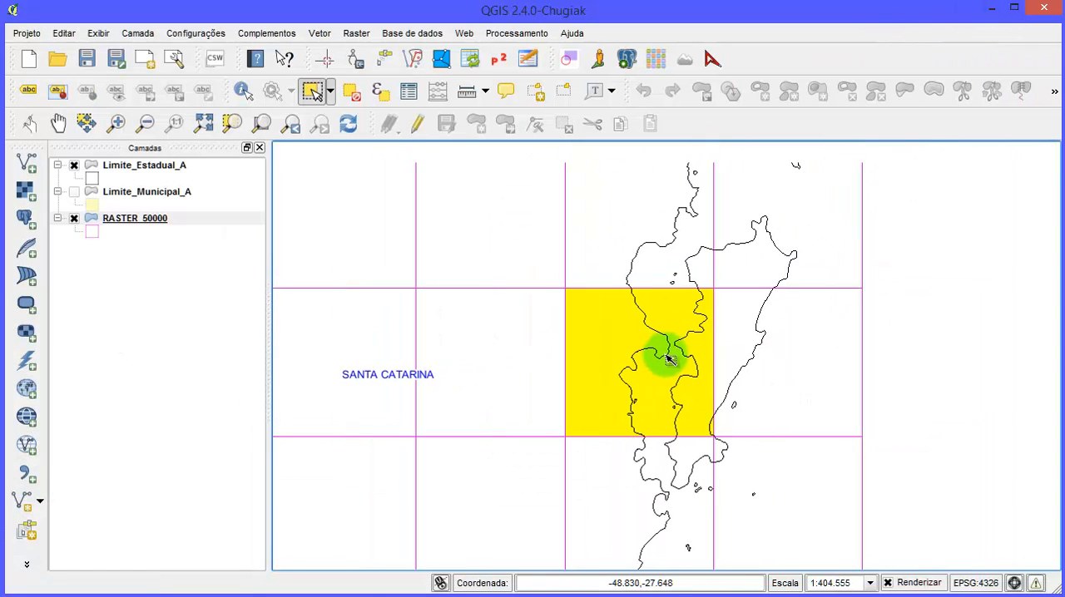
{"action": "scroll", "coordinate": [688, 308], "scroll_direction": "down", "scroll_amount": 3}
{"action": "scroll", "coordinate": [688, 304], "scroll_direction": "up", "scroll_amount": 2}
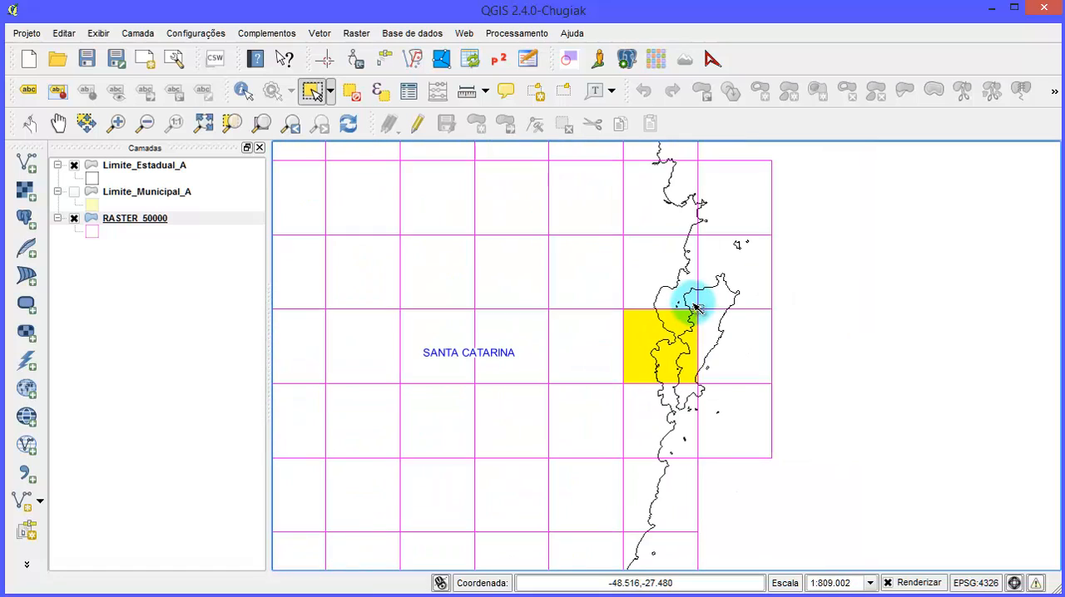
- Start adding a vector layer and browse to the SHP folder inside QGIS24_Georref_Carta_Top
{"action": "left_click", "coordinate": [26, 161]}
{"action": "left_click", "coordinate": [613, 334]}
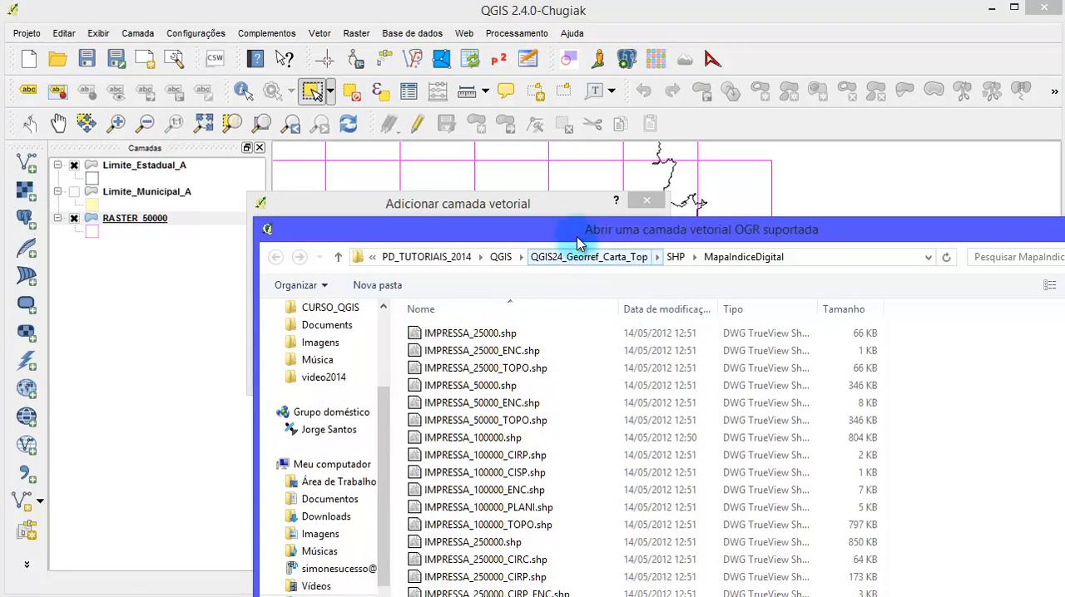
{"action": "left_click_drag", "start_coordinate": [568, 232], "coordinate": [422, 63]}
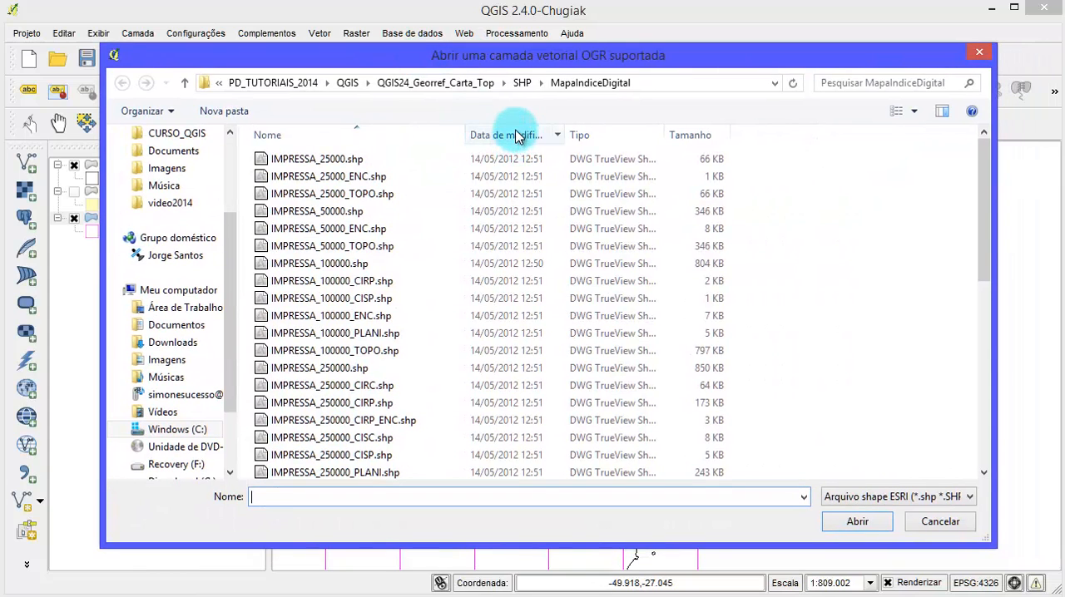
{"action": "left_click", "coordinate": [522, 82]}
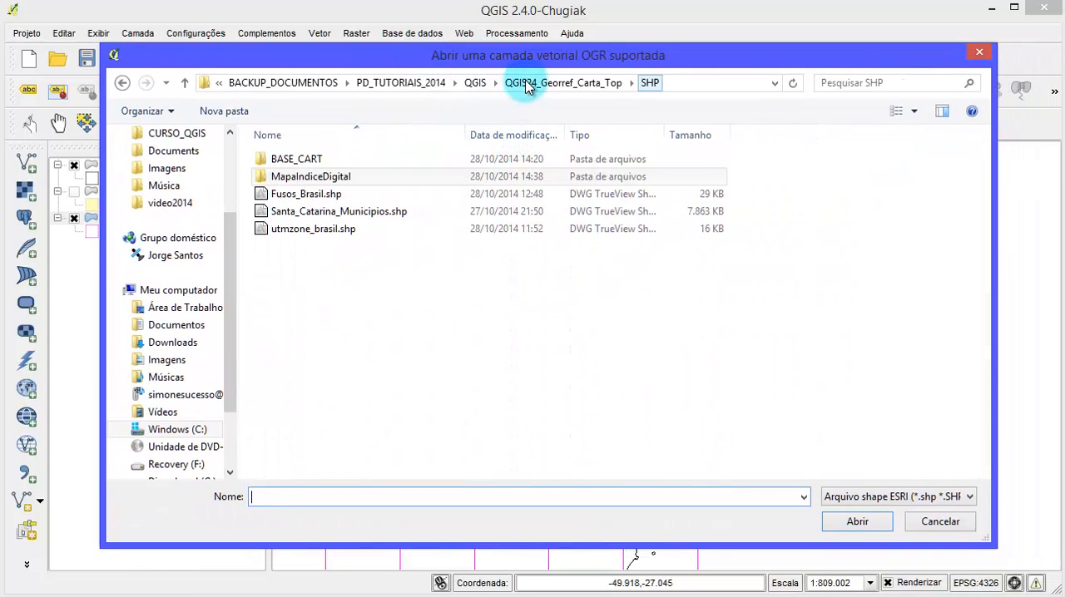
{"action": "double_click", "coordinate": [283, 159]}
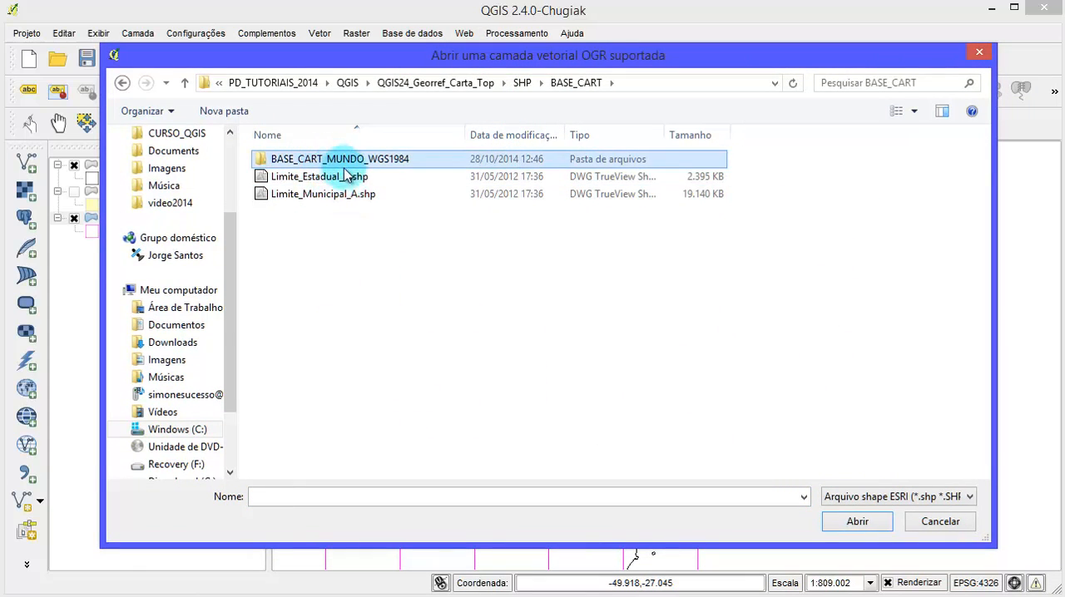
{"action": "double_click", "coordinate": [304, 159]}
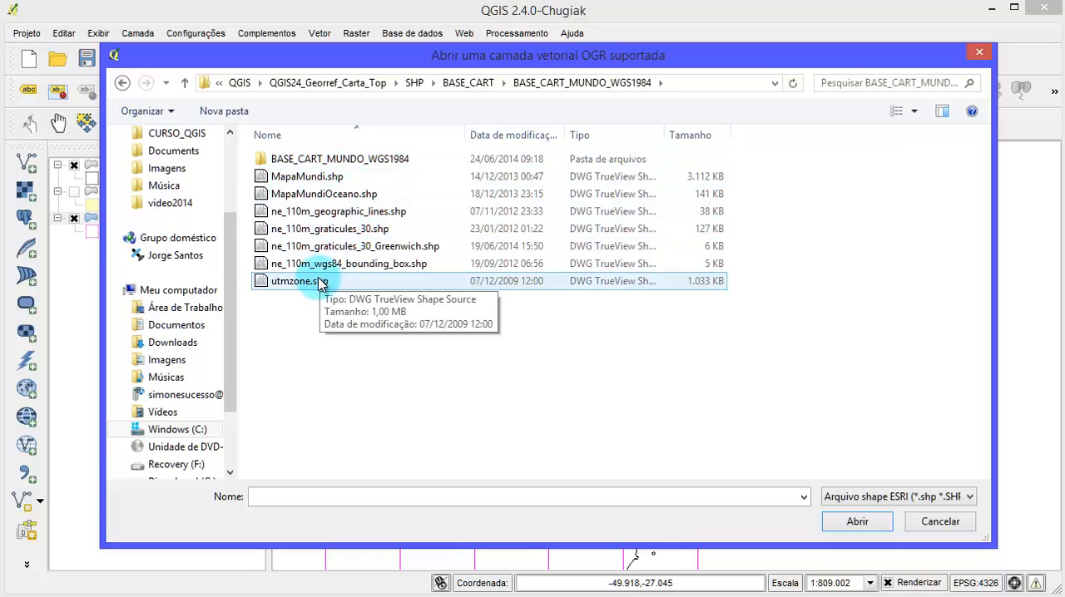
{"action": "left_click", "coordinate": [321, 283]}
{"action": "double_click", "coordinate": [309, 159]}
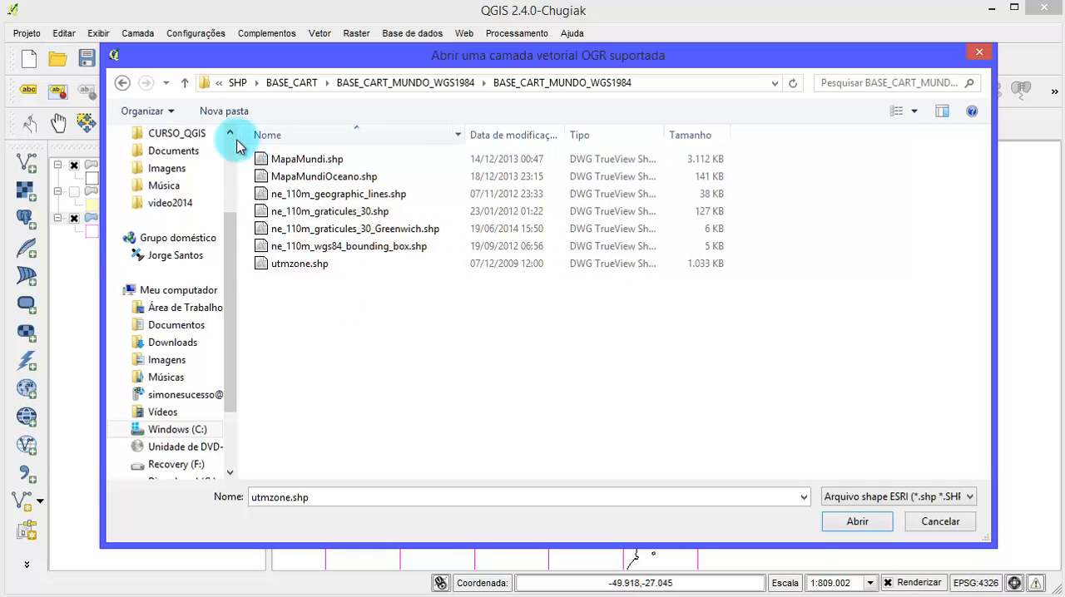
{"action": "left_click", "coordinate": [238, 83]}
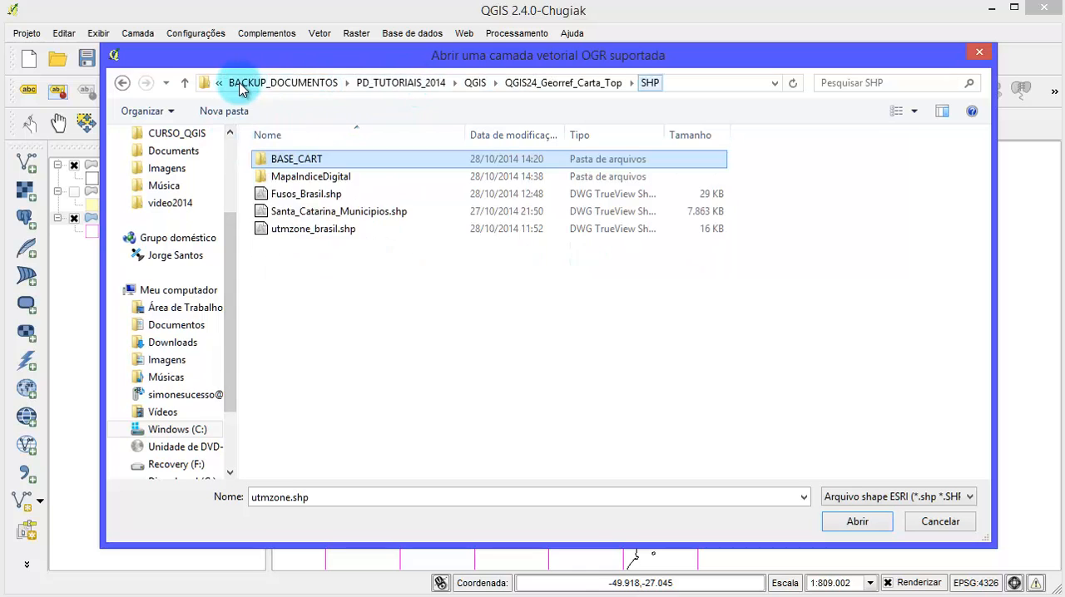
- Add Fusos_Brasil.shp from the SHP folder to the map as a vector layer
{"action": "left_click", "coordinate": [323, 229]}
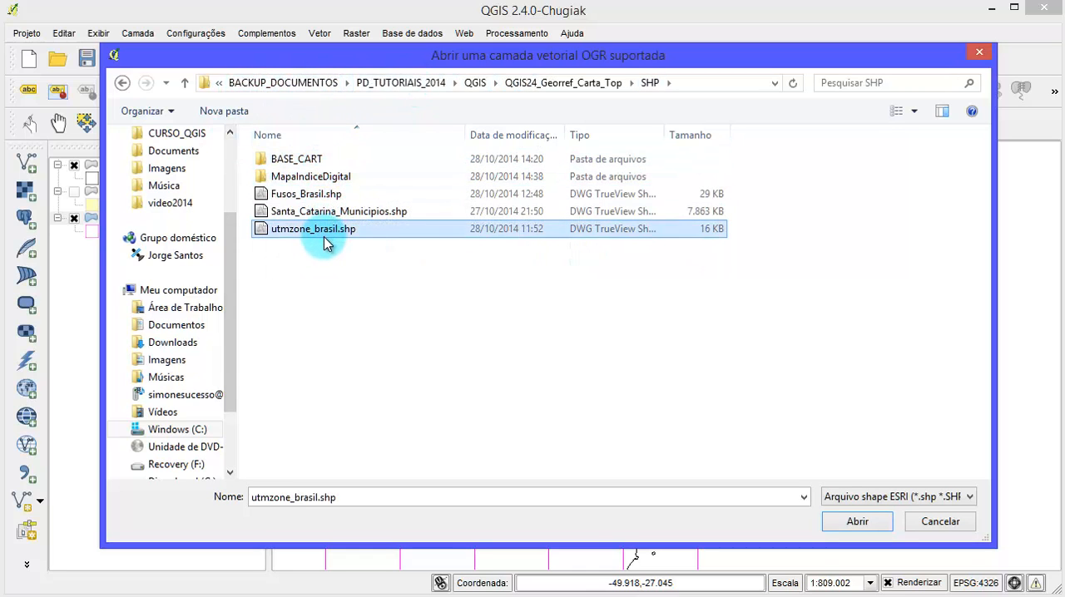
{"action": "left_click", "coordinate": [306, 194]}
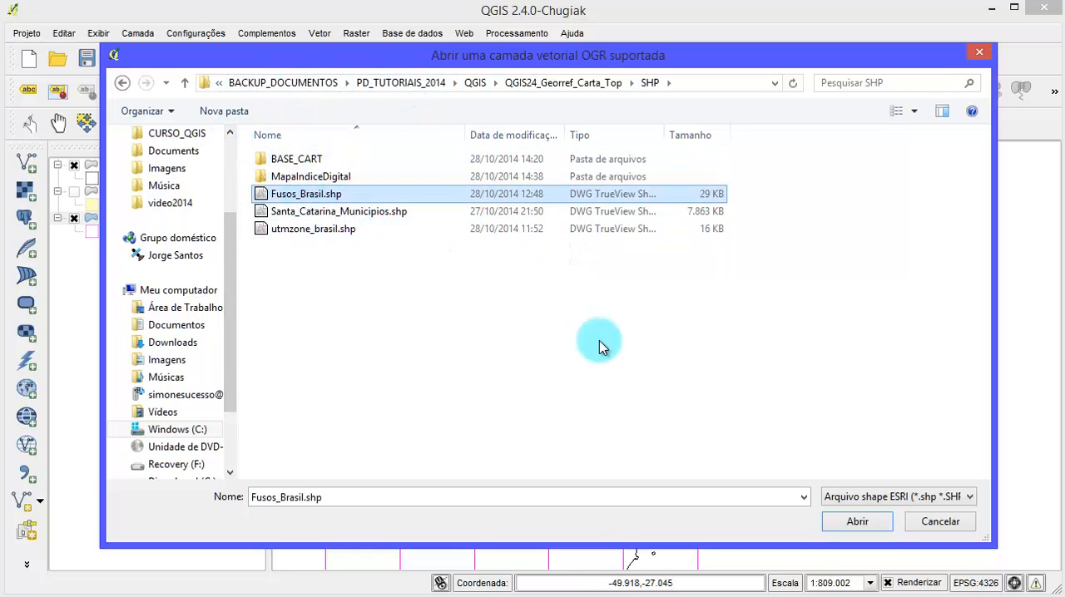
{"action": "left_click", "coordinate": [855, 523]}
{"action": "left_click", "coordinate": [481, 373]}
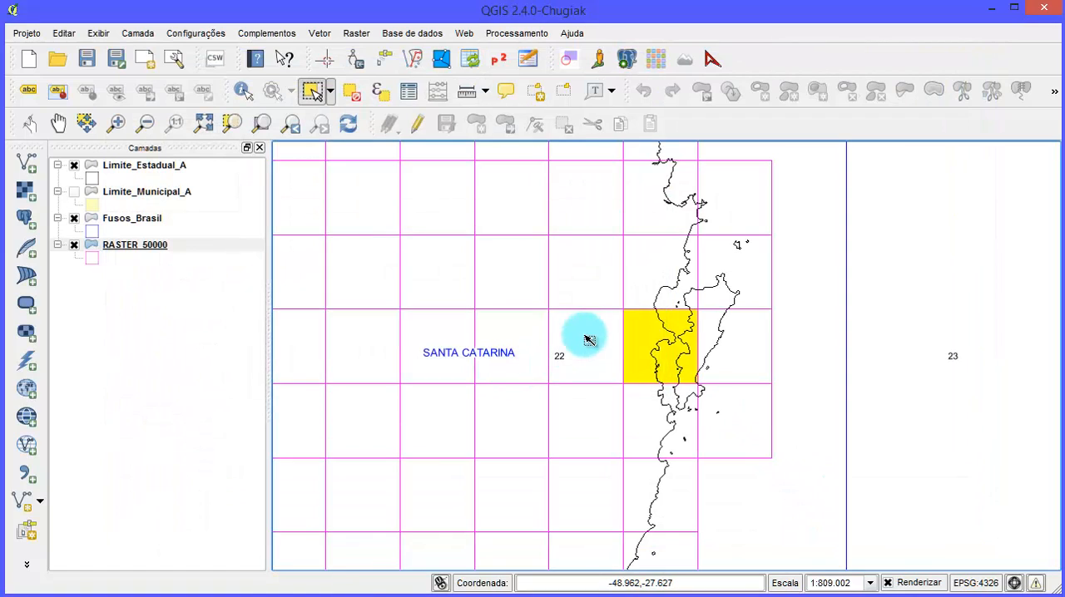
- View the UTM zone grid across the whole of Brazil and hide the RASTER_50000 layer
{"action": "scroll", "coordinate": [589, 340], "scroll_direction": "down", "scroll_amount": 3}
{"action": "scroll", "coordinate": [587, 304], "scroll_direction": "down", "scroll_amount": 2}
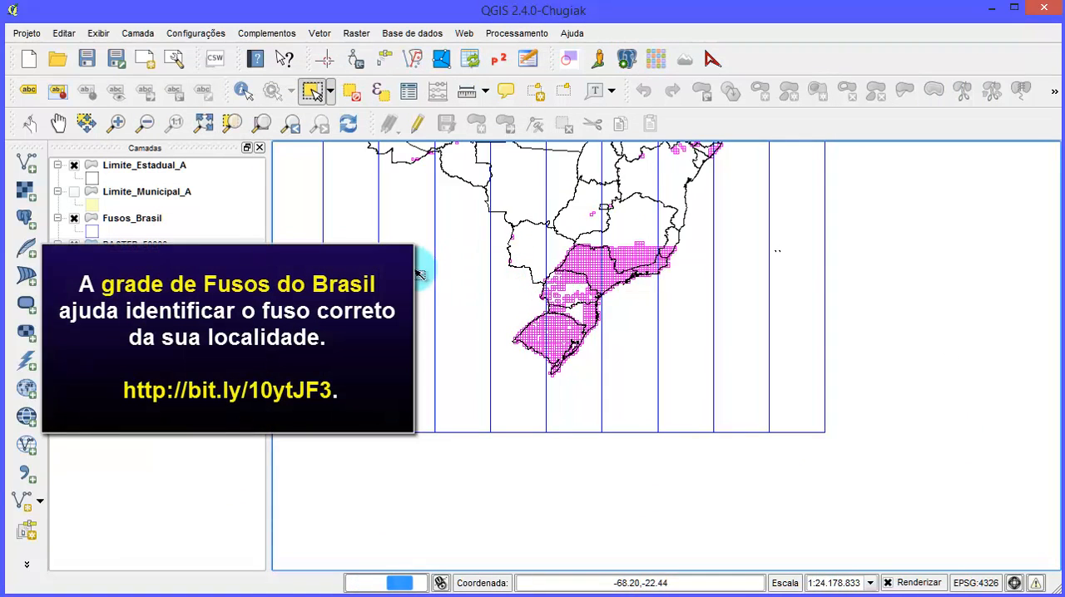
{"action": "left_click_drag", "start_coordinate": [638, 251], "coordinate": [656, 368]}
{"action": "left_click_drag", "start_coordinate": [569, 261], "coordinate": [634, 304]}
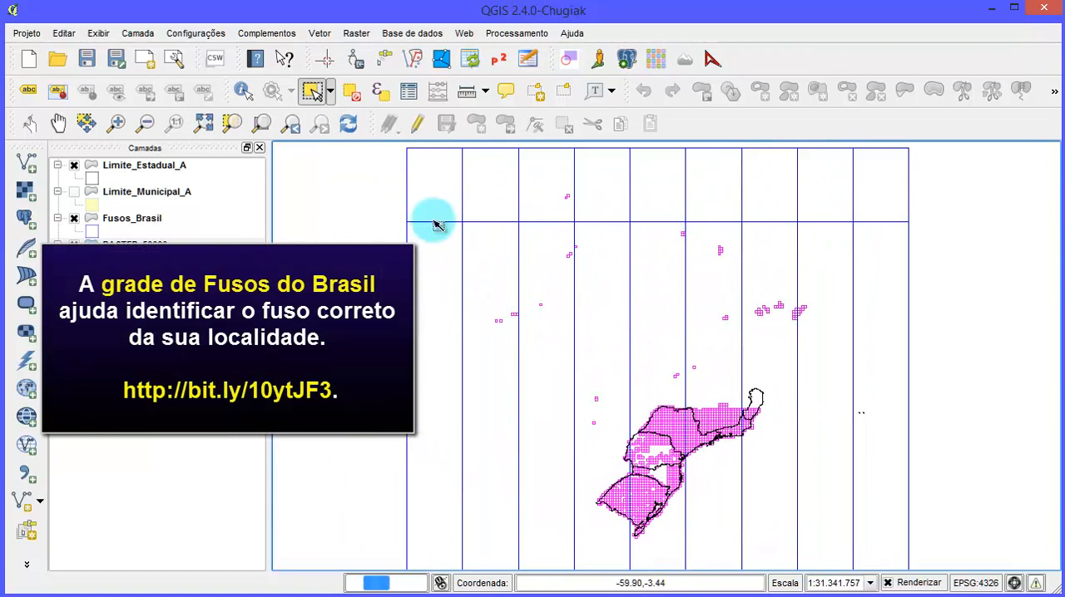
{"action": "scroll", "coordinate": [375, 202], "scroll_direction": "down", "scroll_amount": 1}
{"action": "left_click_drag", "start_coordinate": [503, 244], "coordinate": [612, 275]}
{"action": "scroll", "coordinate": [610, 274], "scroll_direction": "up", "scroll_amount": 1}
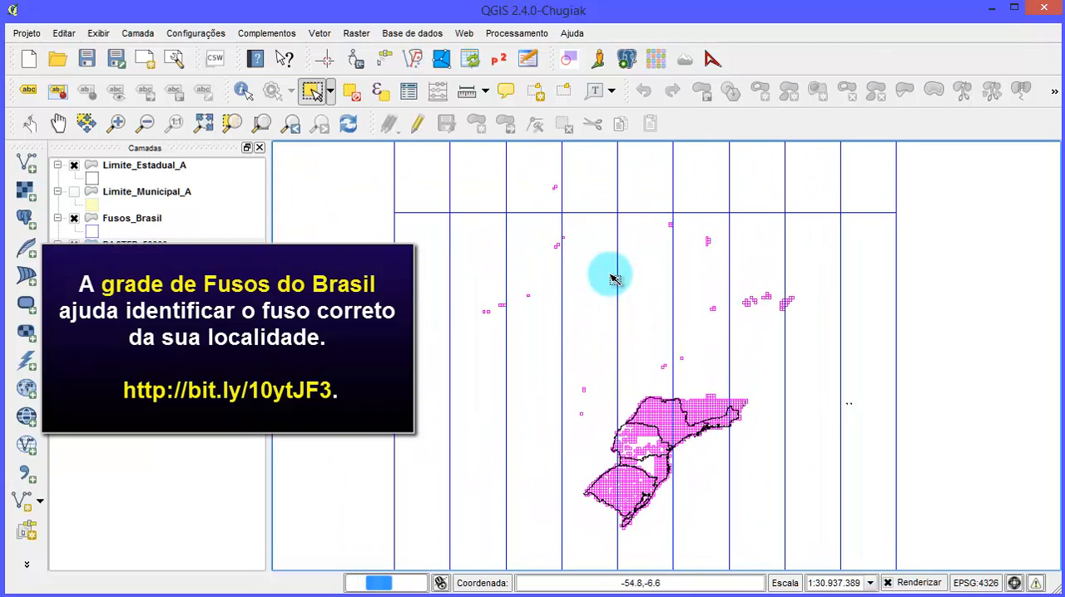
{"action": "left_click", "coordinate": [73, 242]}
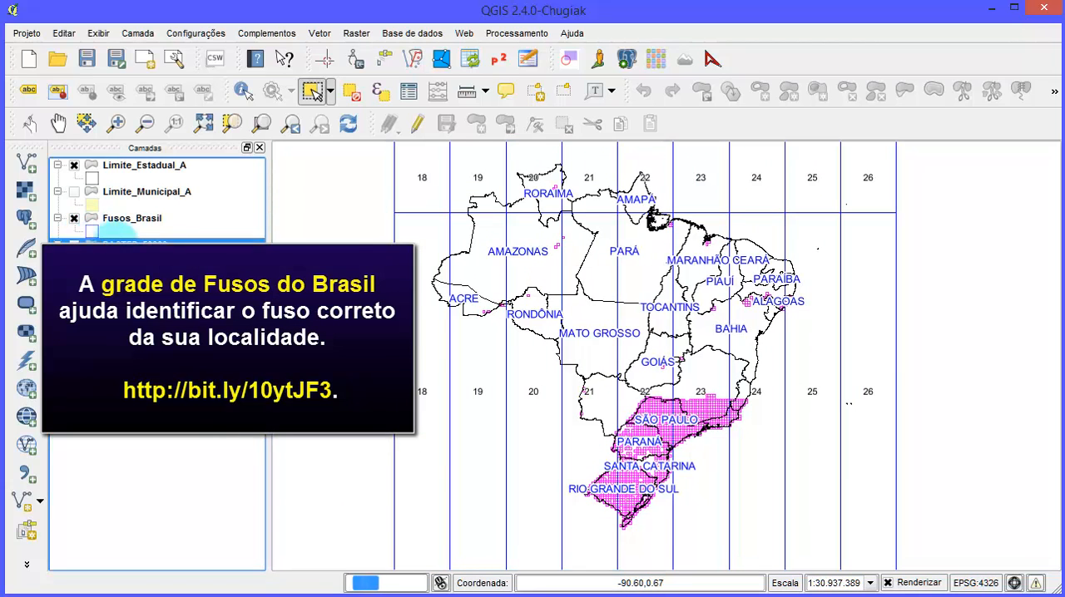
- Make Fusos_Brasil the active layer and fit the map to that layer's extent
{"action": "scroll", "coordinate": [699, 275], "scroll_direction": "down", "scroll_amount": 1}
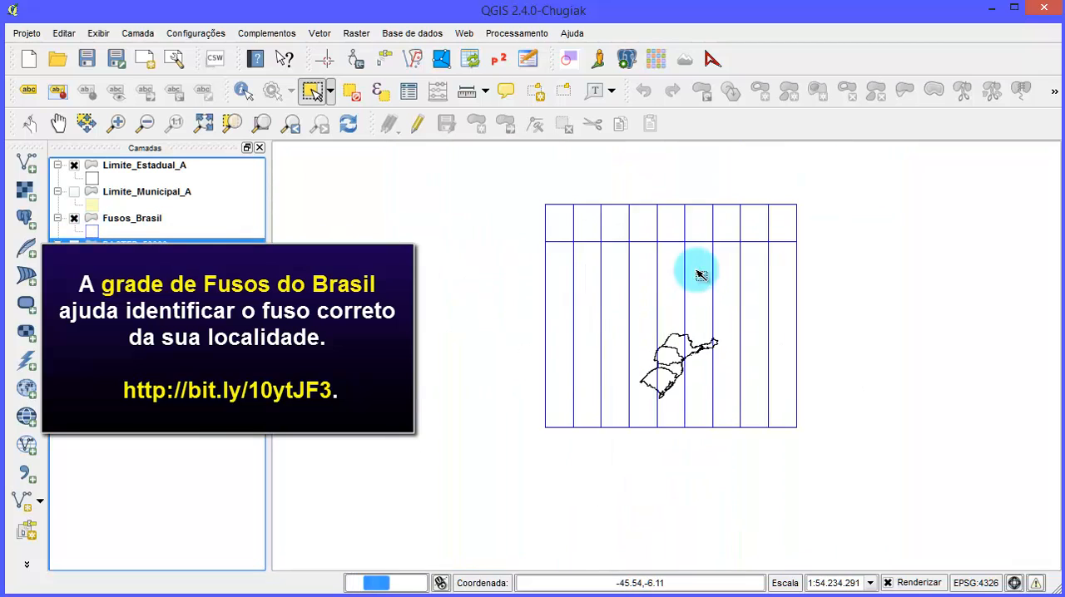
{"action": "scroll", "coordinate": [701, 273], "scroll_direction": "up", "scroll_amount": 1}
{"action": "scroll", "coordinate": [702, 274], "scroll_direction": "down", "scroll_amount": 1}
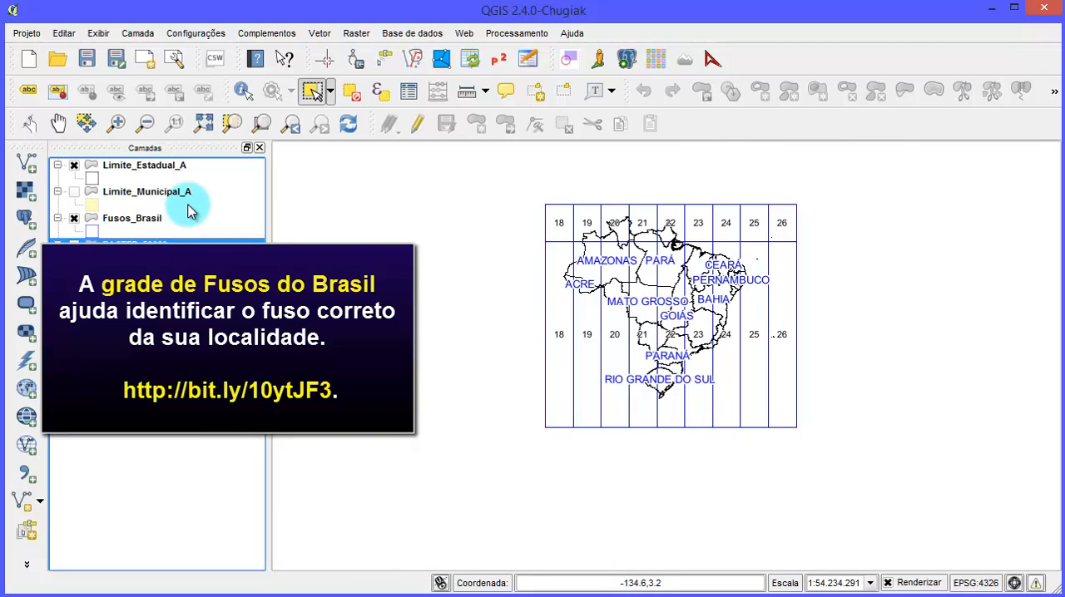
{"action": "left_click", "coordinate": [158, 215]}
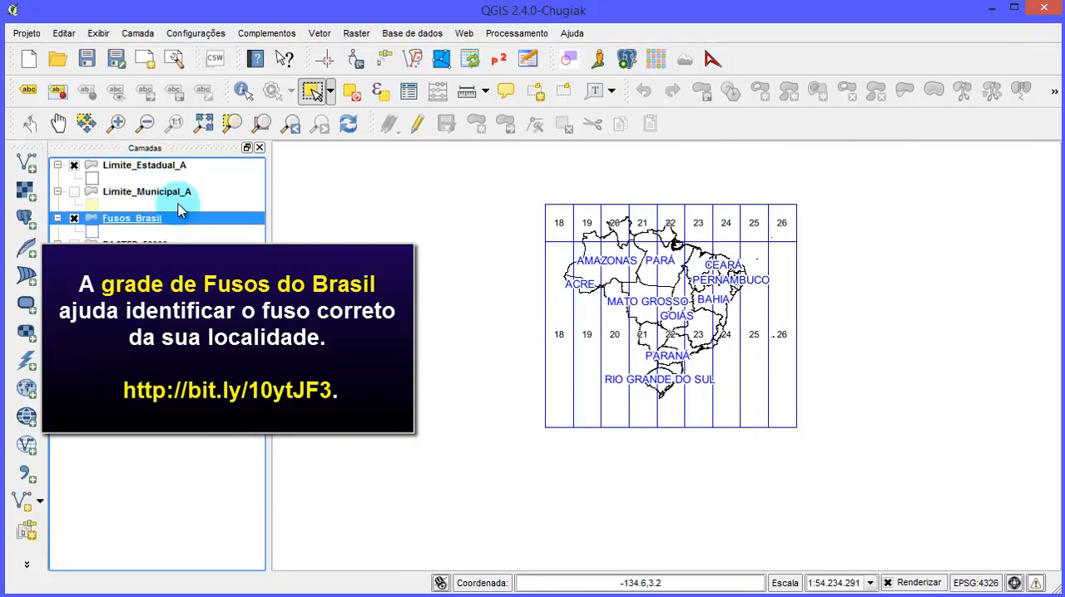
{"action": "left_click", "coordinate": [260, 124]}
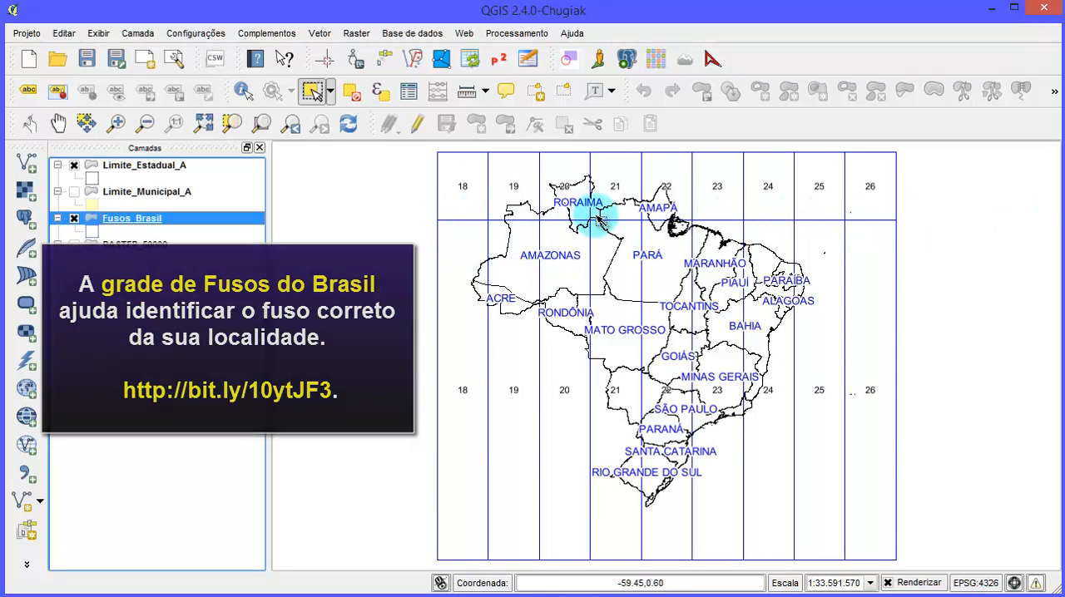
- Examine the UTM zones and the equator line crossing the northern states, from Roraima to Amapá
{"action": "scroll", "coordinate": [600, 204], "scroll_direction": "up", "scroll_amount": 1}
{"action": "left_click_drag", "start_coordinate": [678, 193], "coordinate": [687, 251]}
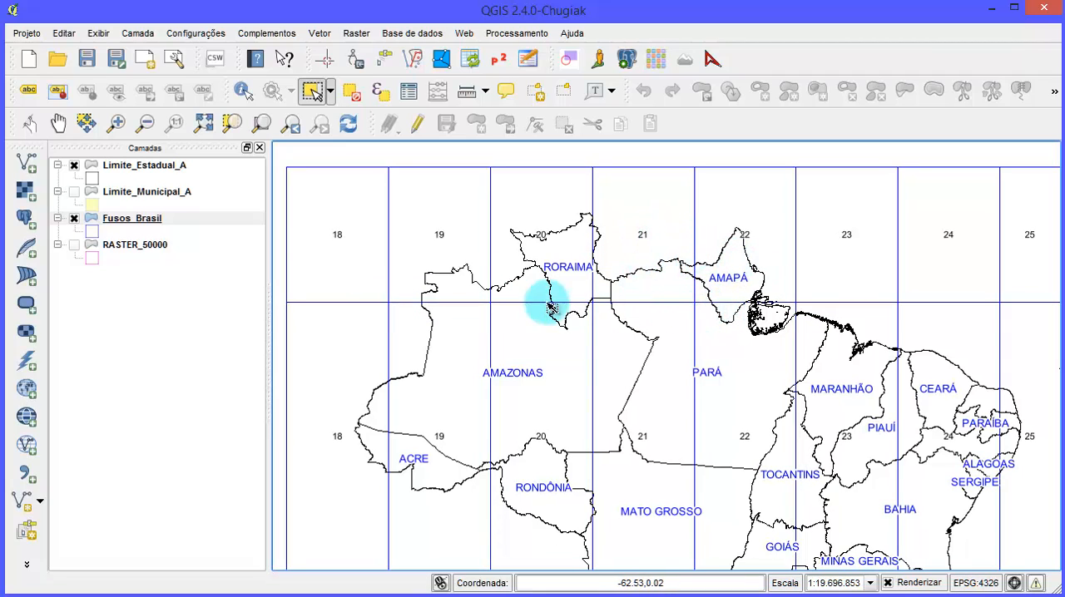
{"action": "scroll", "coordinate": [728, 245], "scroll_direction": "up", "scroll_amount": 1}
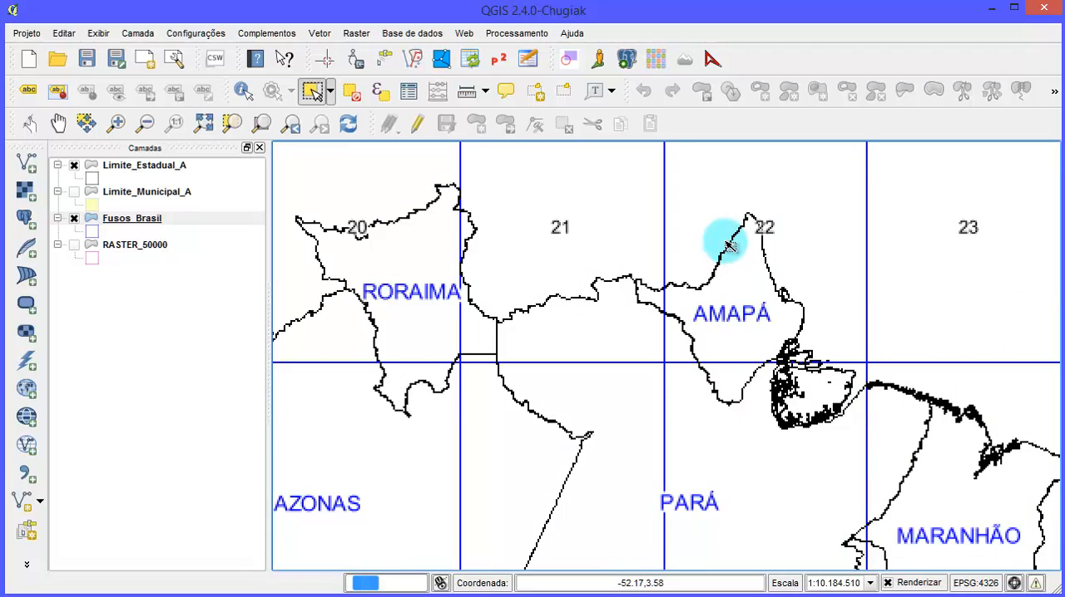
{"action": "scroll", "coordinate": [747, 275], "scroll_direction": "down", "scroll_amount": 1}
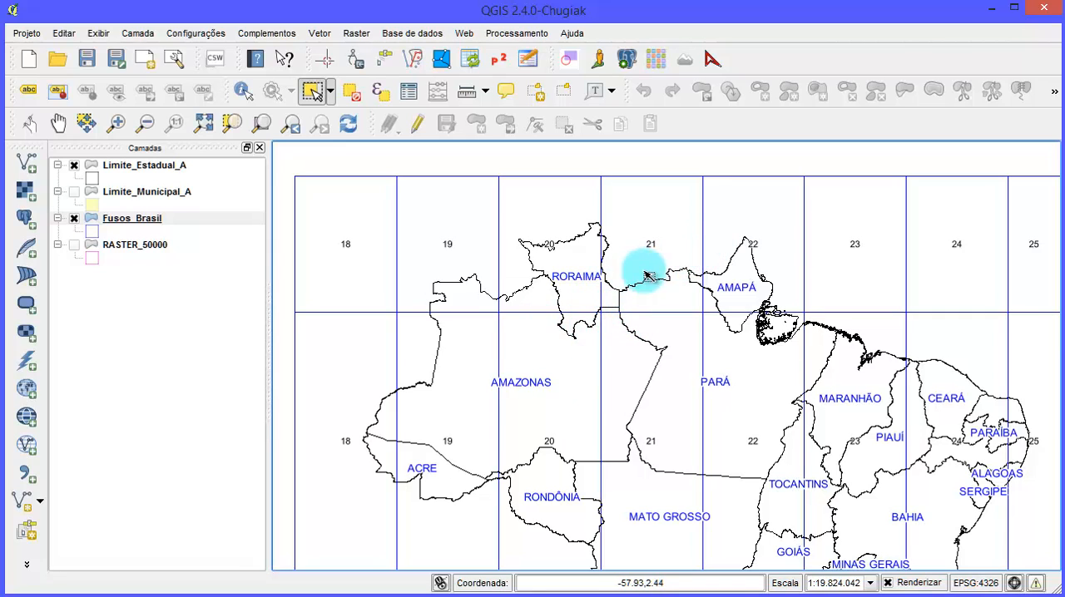
{"action": "scroll", "coordinate": [713, 268], "scroll_direction": "up", "scroll_amount": 1}
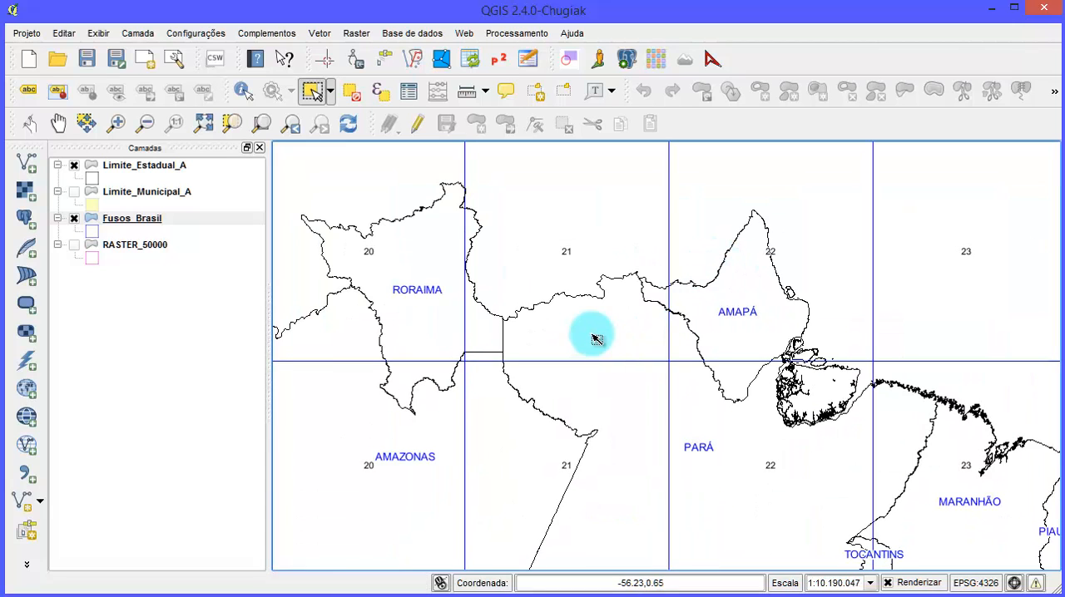
{"action": "left_click_drag", "start_coordinate": [591, 338], "coordinate": [749, 413]}
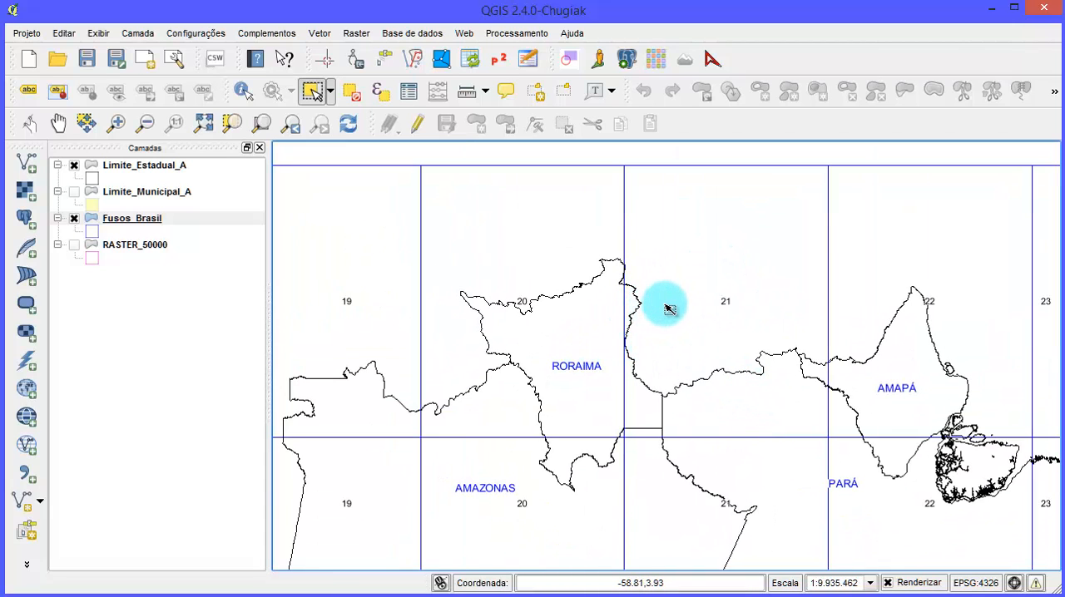
{"action": "scroll", "coordinate": [670, 310], "scroll_direction": "down", "scroll_amount": 1}
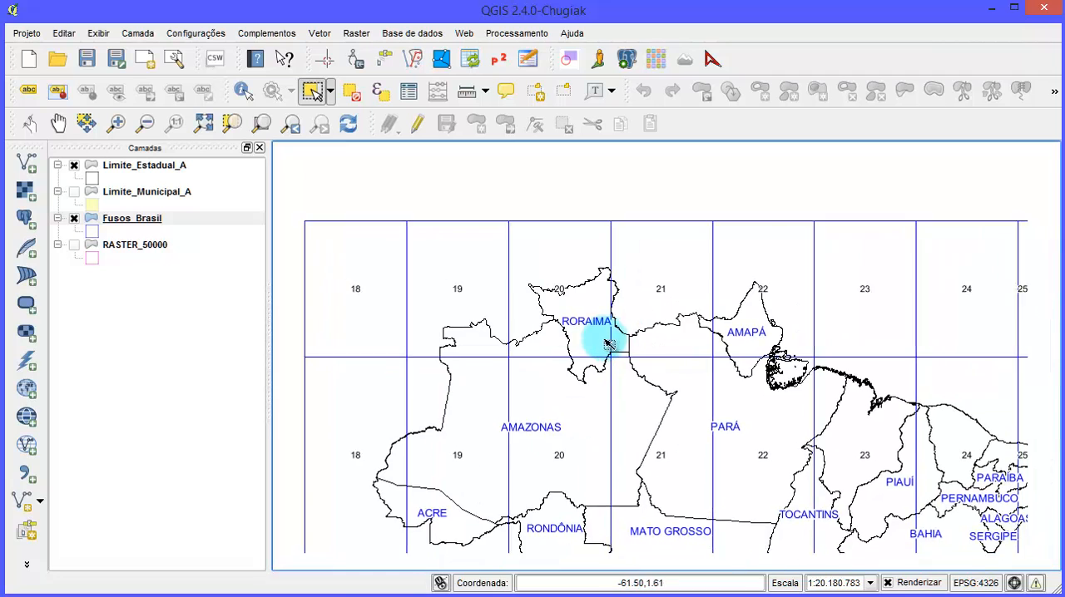
{"action": "scroll", "coordinate": [669, 331], "scroll_direction": "down", "scroll_amount": 2}
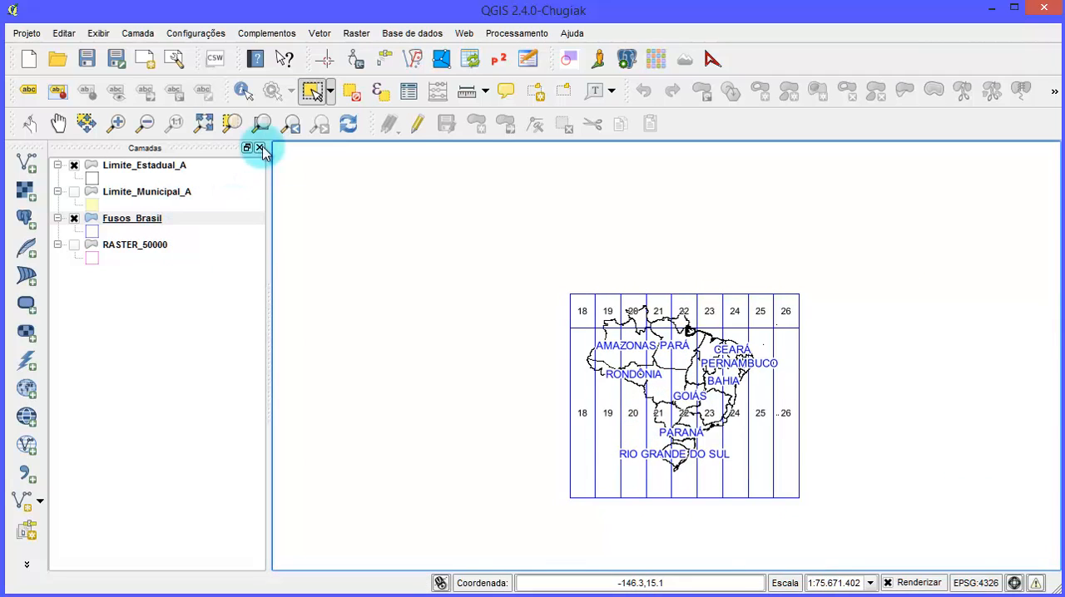
- Show the RASTER_50000 layer again and fit the map to its selected Florianópolis sheet
{"action": "left_click", "coordinate": [233, 127]}
{"action": "left_click", "coordinate": [151, 243]}
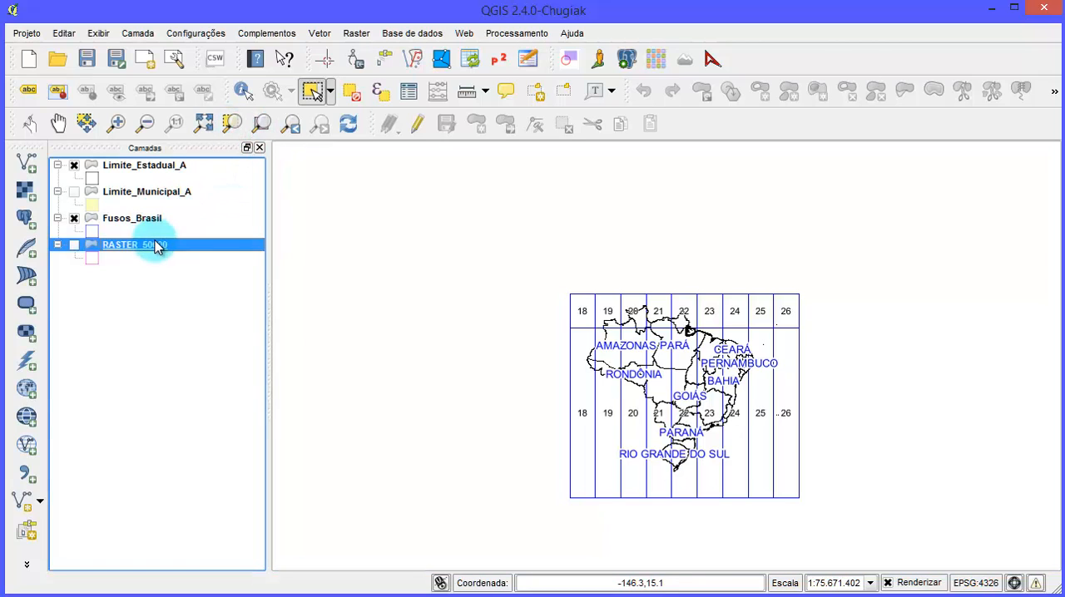
{"action": "left_click", "coordinate": [74, 265]}
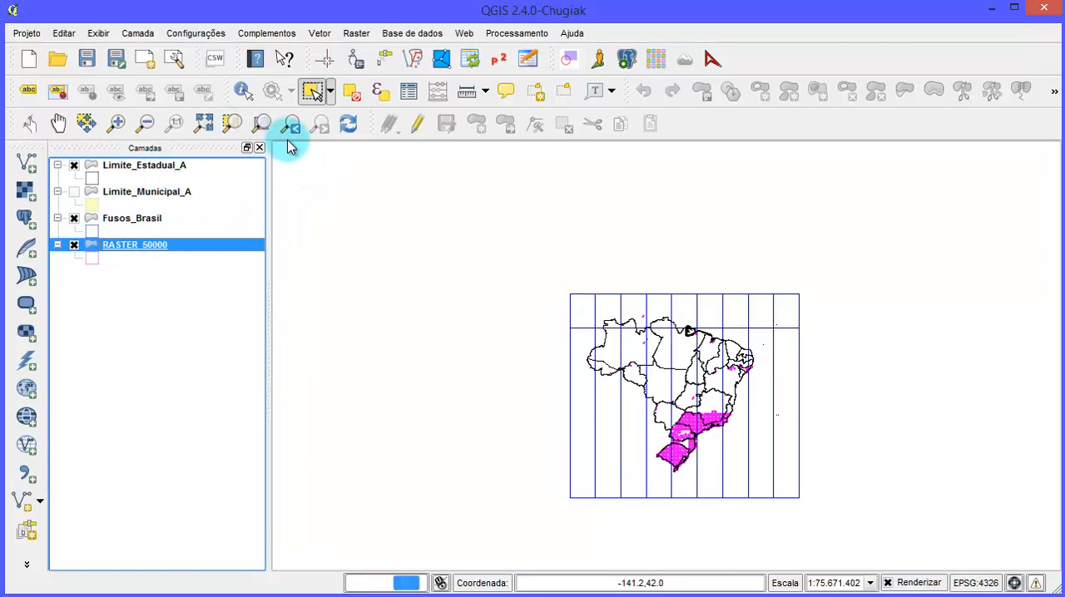
{"action": "left_click", "coordinate": [233, 123]}
- Check the Florianópolis sheet's position within the zone grid over southern Brazil, and hide the RASTER_50000 layer
{"action": "scroll", "coordinate": [618, 350], "scroll_direction": "down", "scroll_amount": 1}
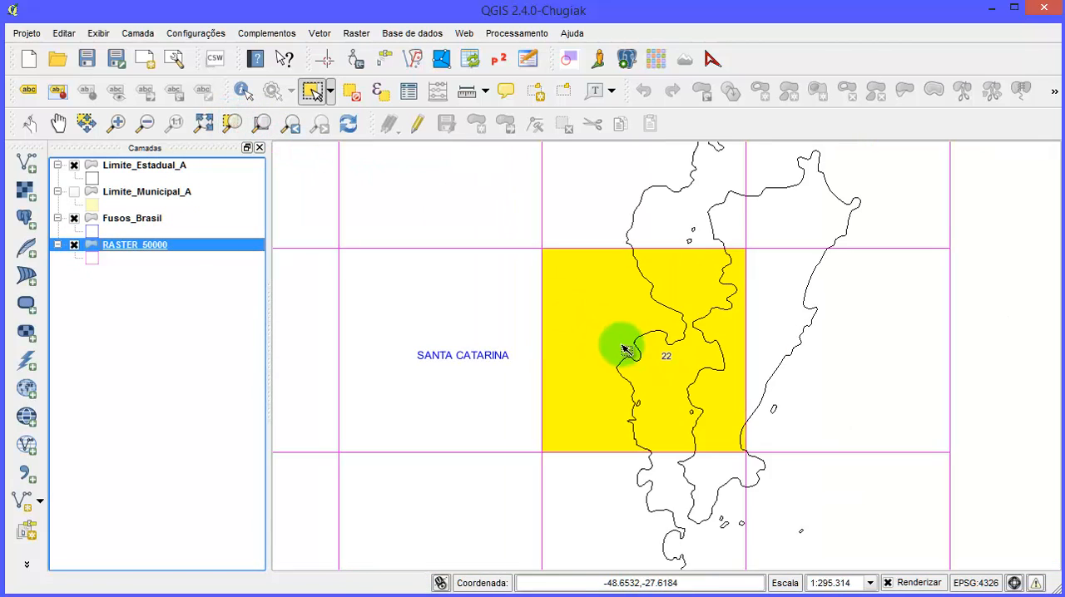
{"action": "scroll", "coordinate": [691, 375], "scroll_direction": "down", "scroll_amount": 1}
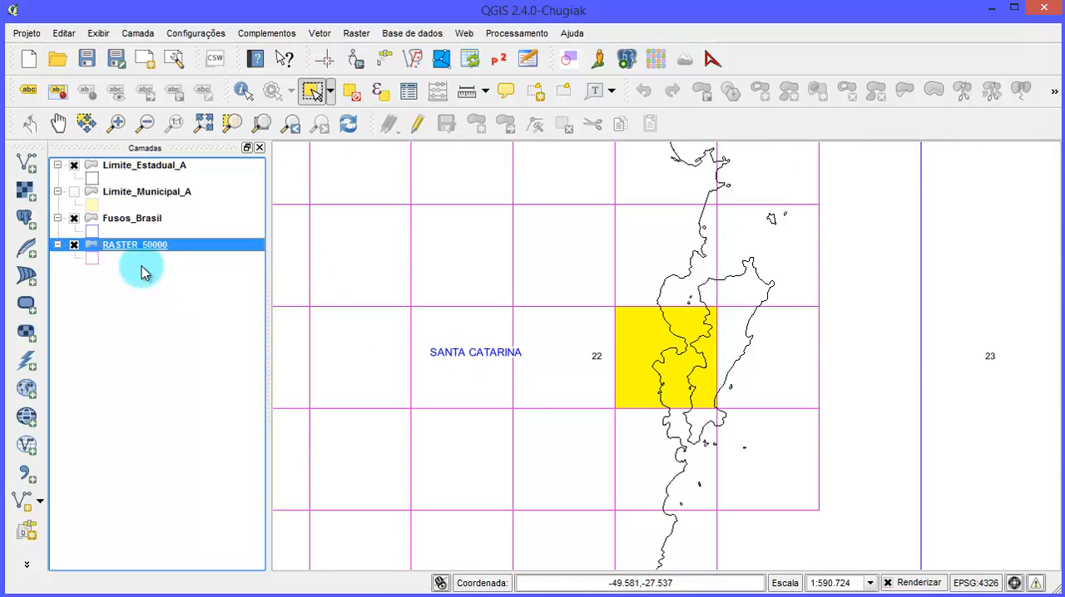
{"action": "scroll", "coordinate": [582, 305], "scroll_direction": "down", "scroll_amount": 3}
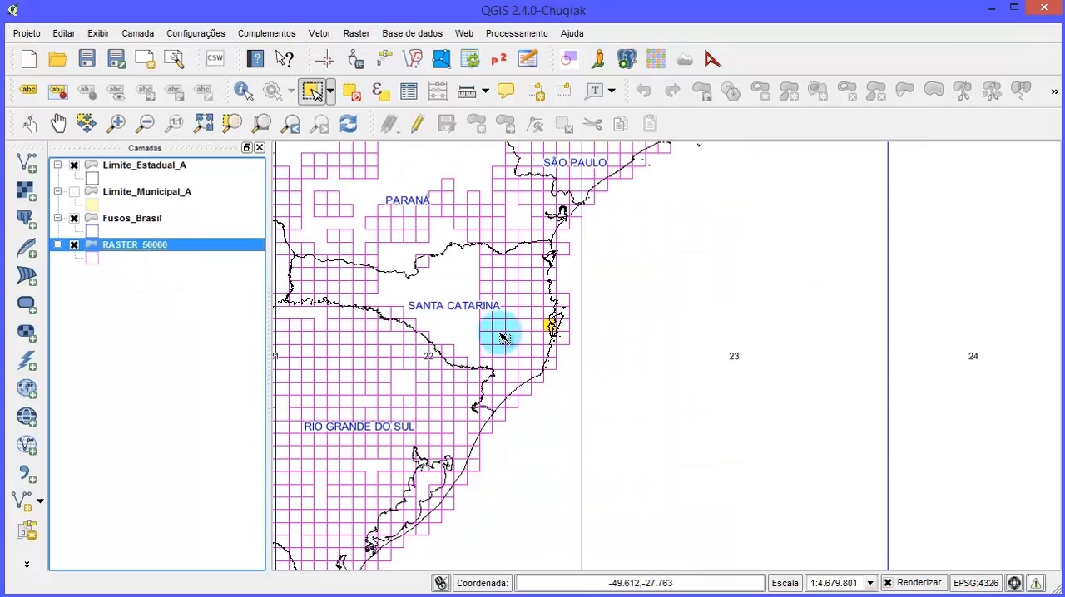
{"action": "left_click_drag", "start_coordinate": [529, 335], "coordinate": [718, 297]}
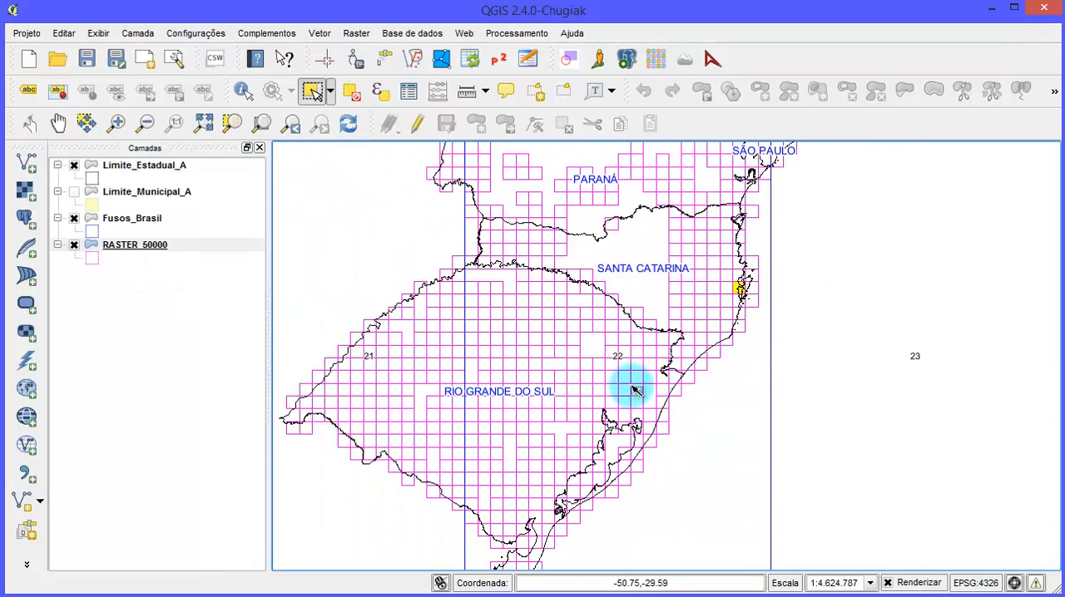
{"action": "left_click", "coordinate": [75, 245]}
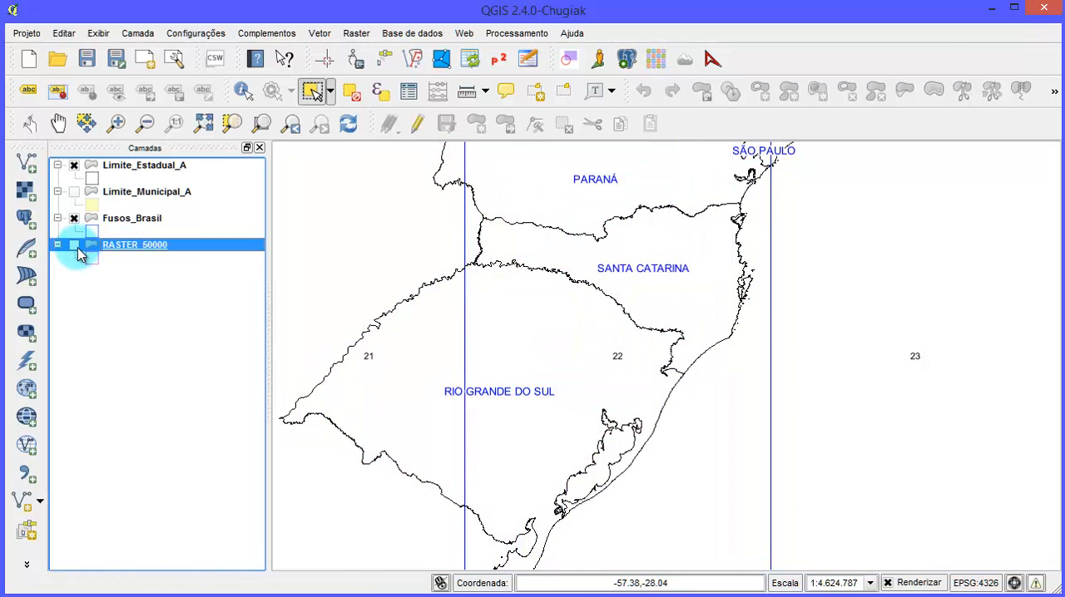
- Make Fusos_Brasil the active layer and fit the map to its full extent
{"action": "scroll", "coordinate": [786, 291], "scroll_direction": "up", "scroll_amount": 2}
{"action": "scroll", "coordinate": [606, 278], "scroll_direction": "up", "scroll_amount": 1}
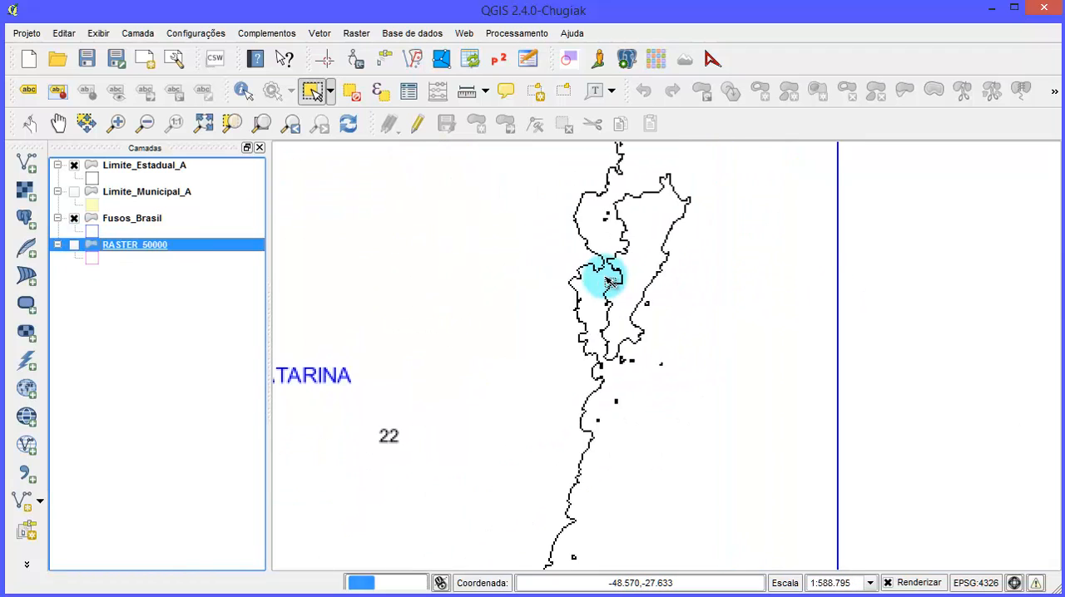
{"action": "scroll", "coordinate": [582, 323], "scroll_direction": "down", "scroll_amount": 4}
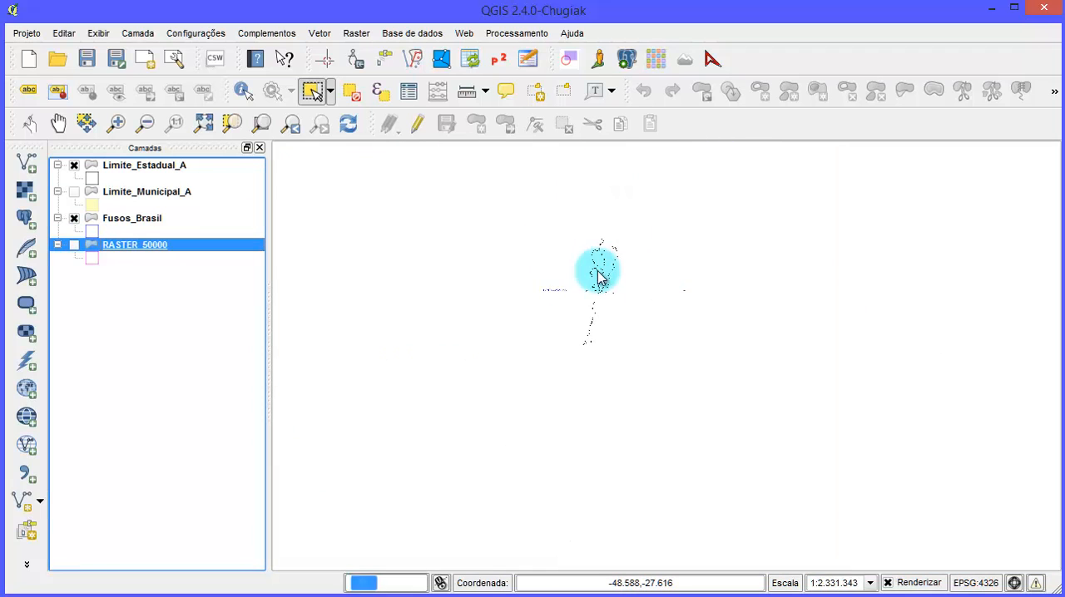
{"action": "left_click", "coordinate": [135, 220]}
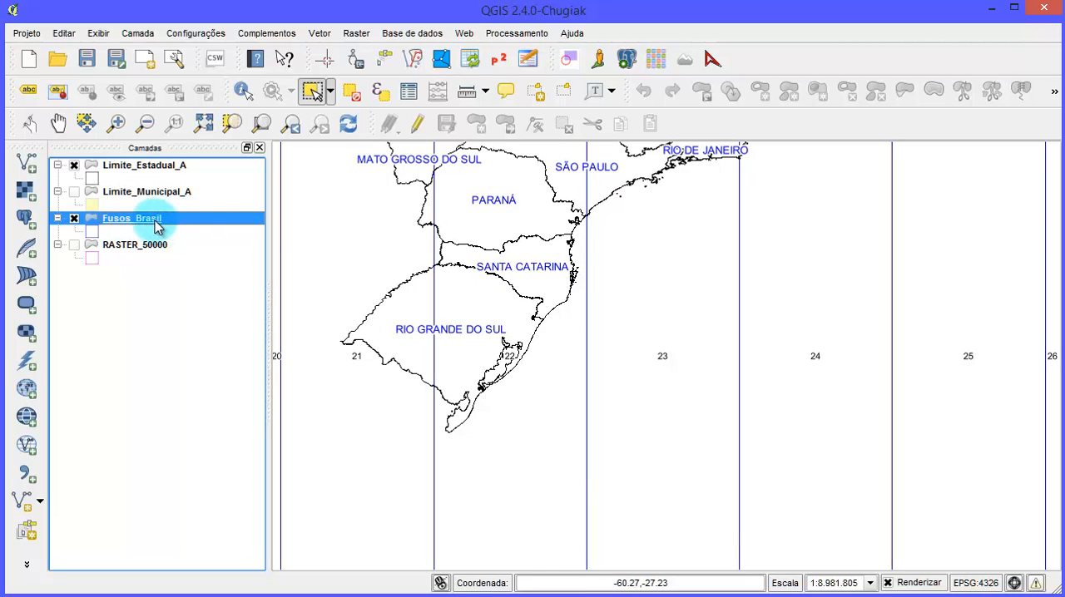
{"action": "scroll", "coordinate": [354, 219], "scroll_direction": "down", "scroll_amount": 1}
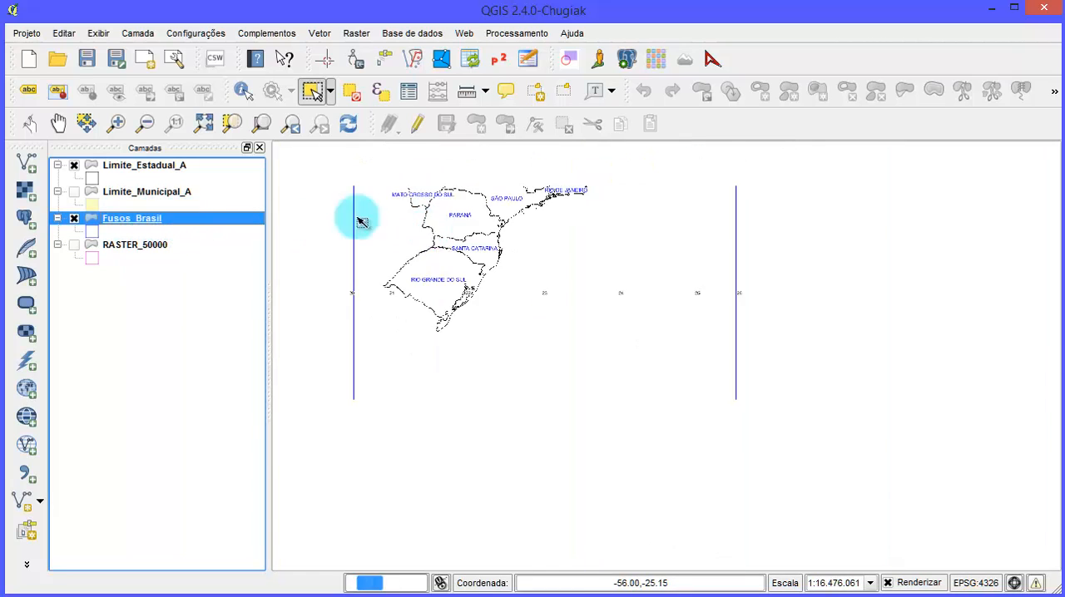
{"action": "left_click", "coordinate": [254, 123]}
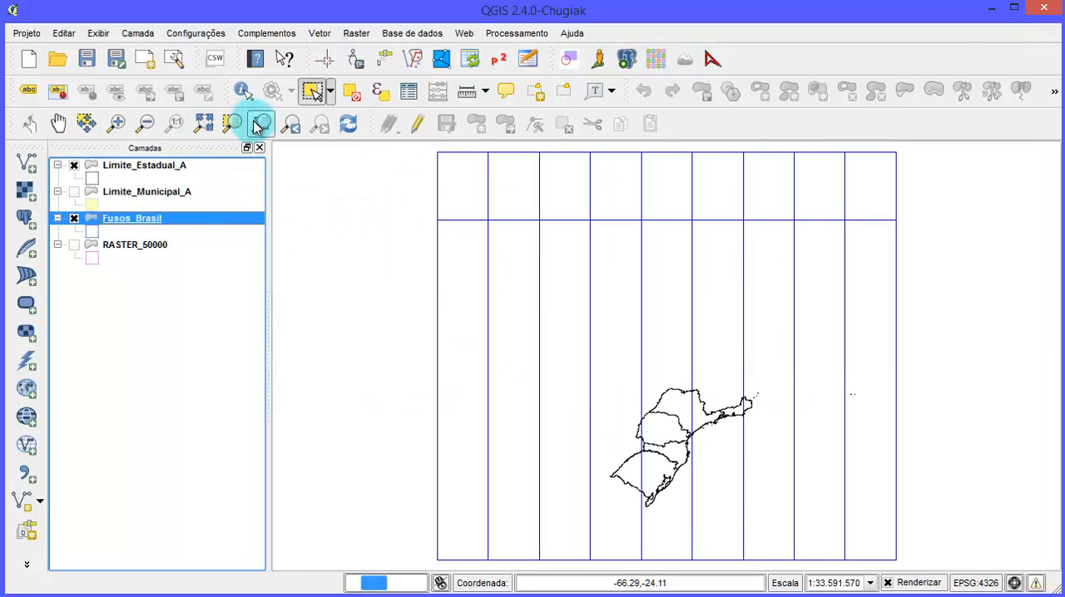
- Open the Fusos_Brasil attribute table, select the Norte row of zone 22, and compare its central meridian with the notes on the chart image
{"action": "right_click", "coordinate": [166, 219]}
{"action": "left_click", "coordinate": [333, 359]}
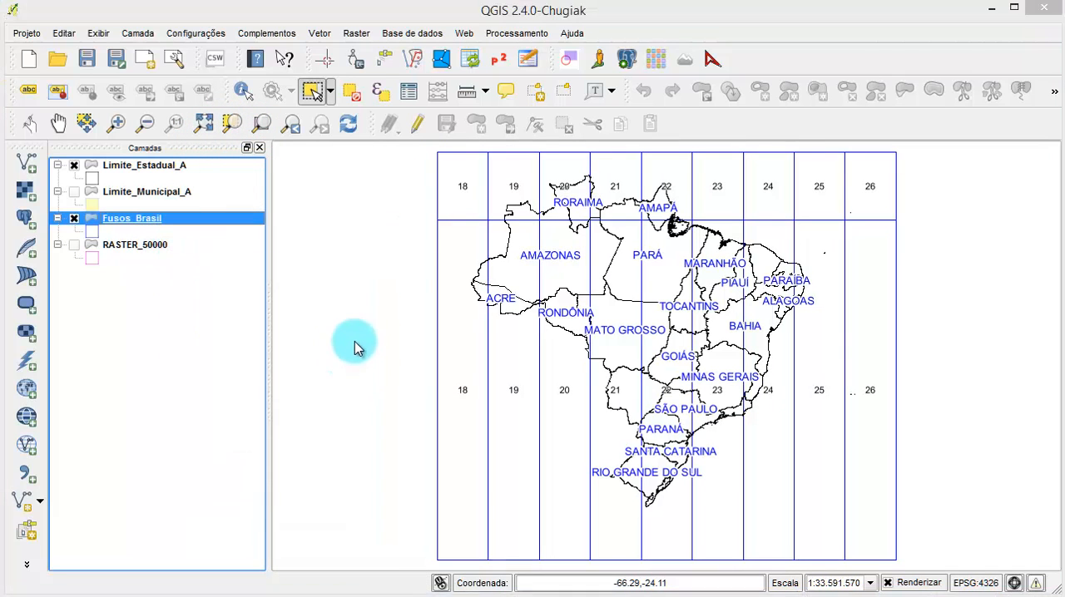
{"action": "left_click_drag", "start_coordinate": [388, 269], "coordinate": [618, 111]}
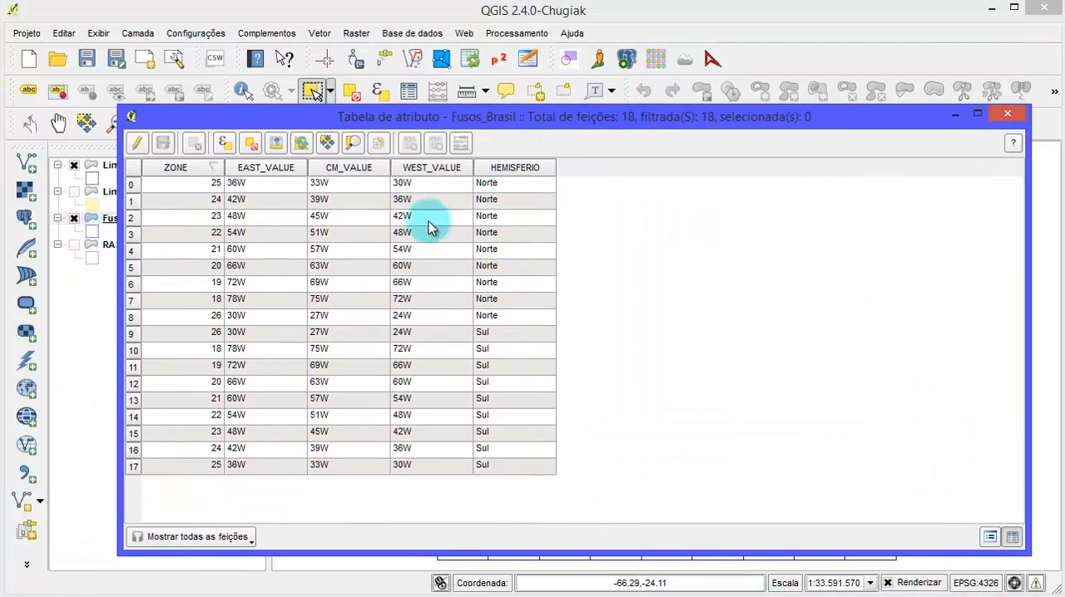
{"action": "left_click", "coordinate": [134, 234]}
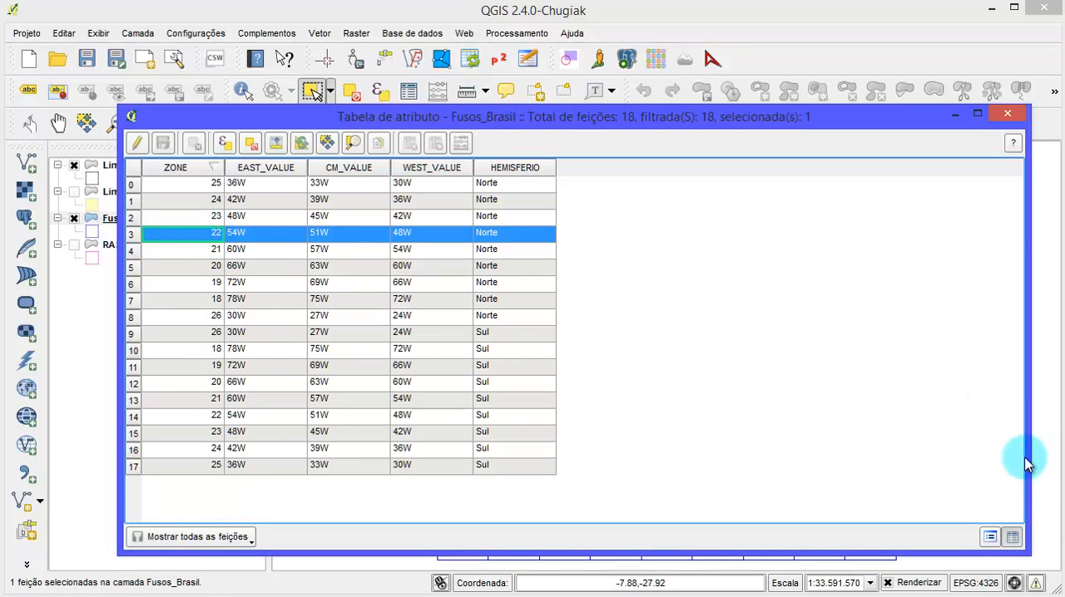
{"action": "left_click_drag", "start_coordinate": [1030, 457], "coordinate": [661, 436]}
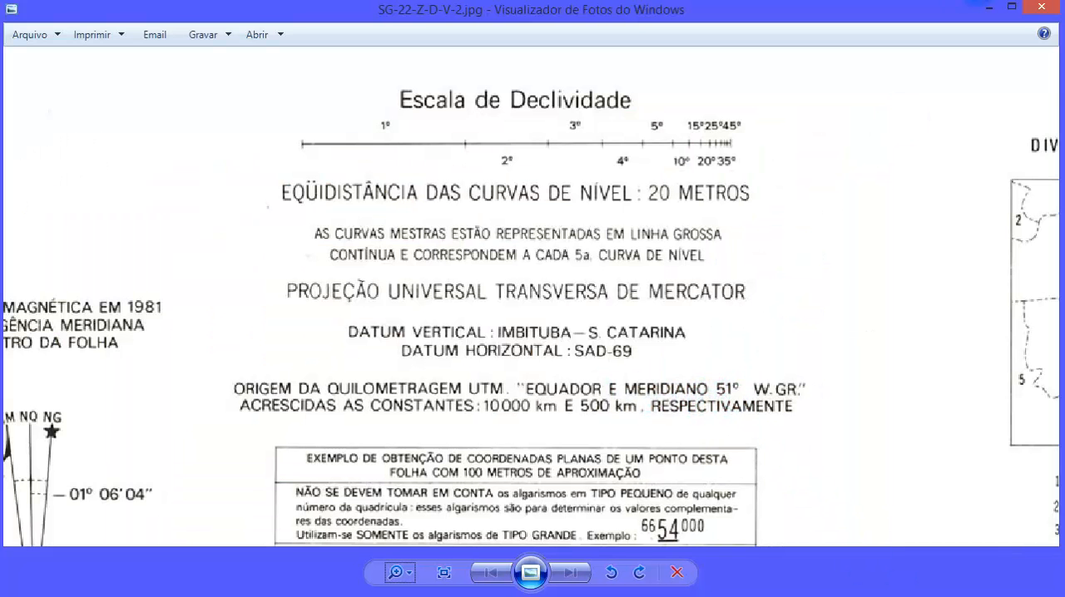
{"action": "left_click", "coordinate": [989, 12]}
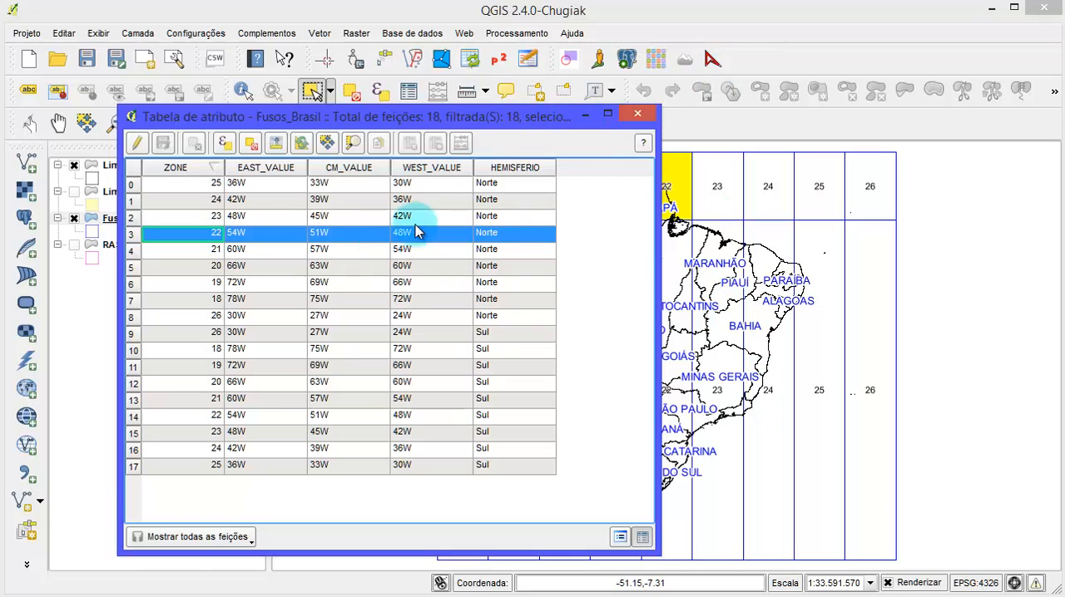
- Highlight the Norte and Sul rows of zone 23 and then zone 24 to compare their extents on the map
{"action": "left_click", "coordinate": [136, 221], "text": "ctrl"}
{"action": "left_click", "coordinate": [138, 221]}
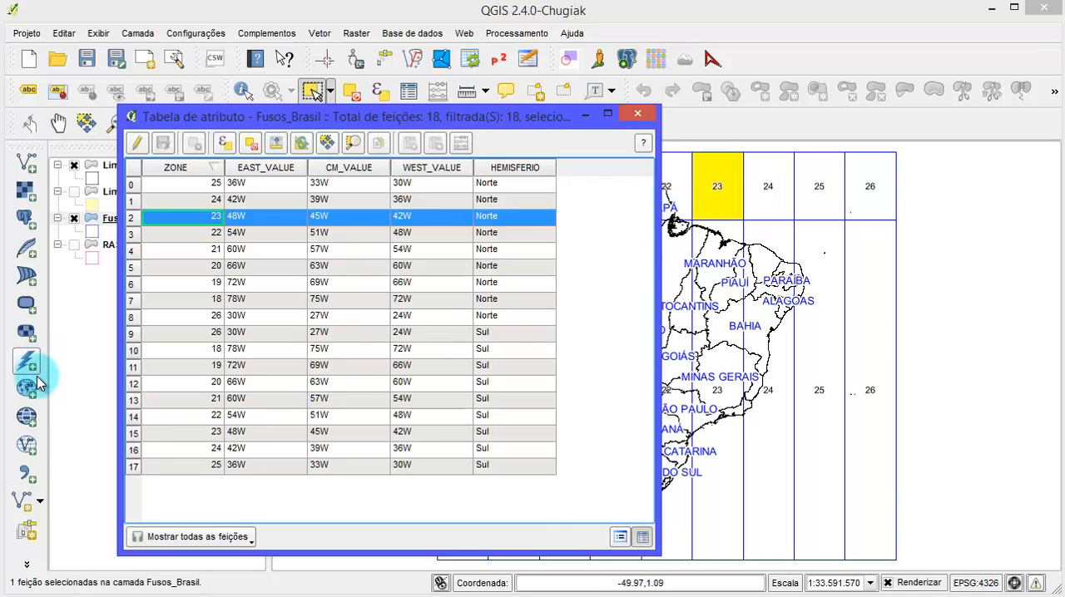
{"action": "left_click", "coordinate": [133, 434]}
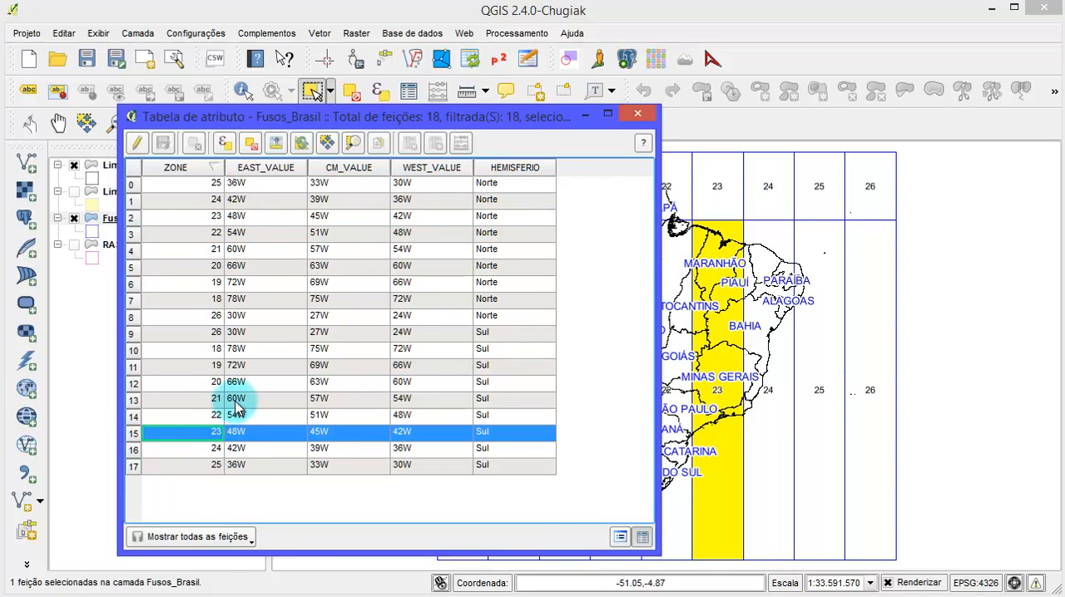
{"action": "left_click", "coordinate": [145, 216], "text": "ctrl"}
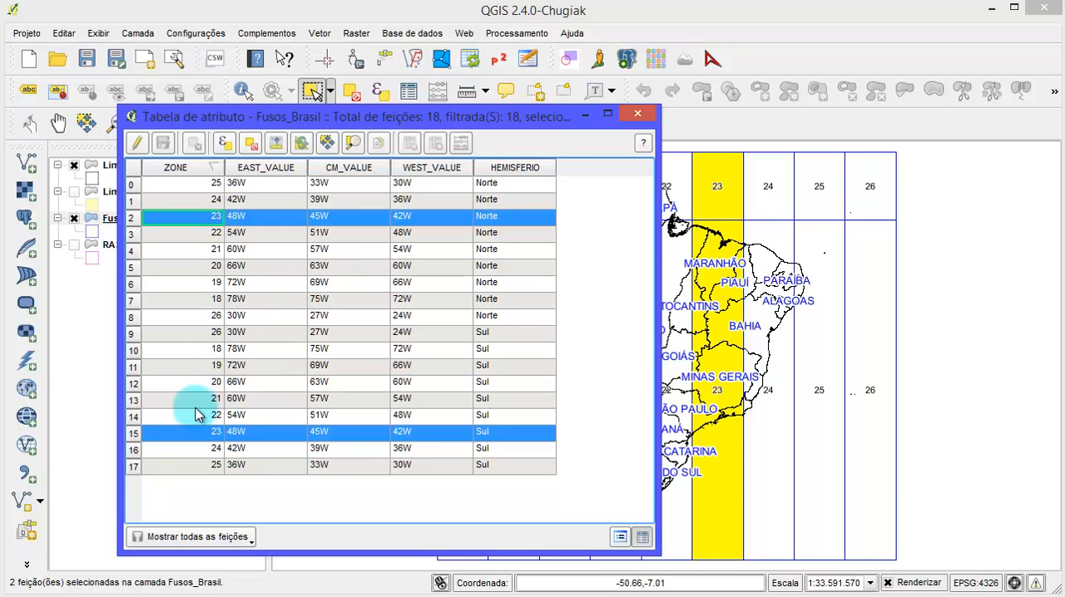
{"action": "left_click", "coordinate": [131, 450]}
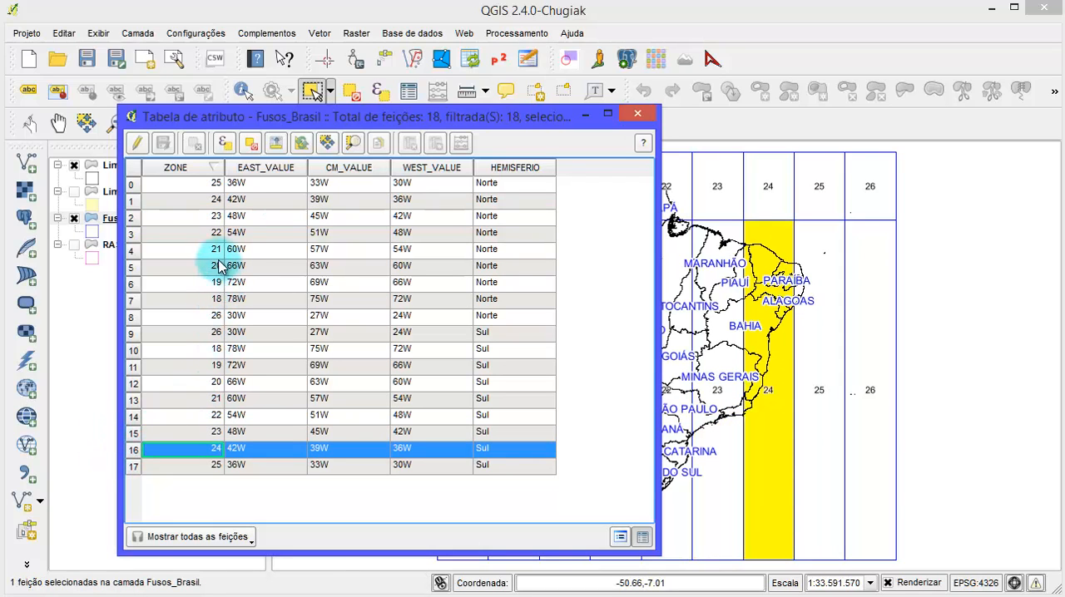
{"action": "left_click", "coordinate": [131, 203], "text": "ctrl"}
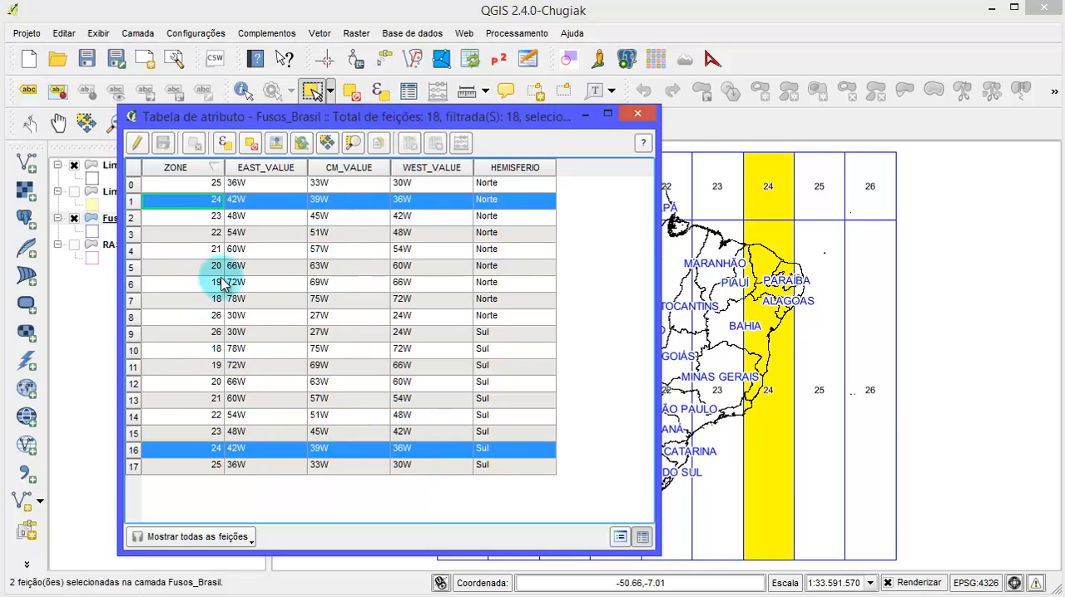
- Highlight the Norte row and then the Sul row of zone 22, and close the attribute table
{"action": "left_click", "coordinate": [127, 234]}
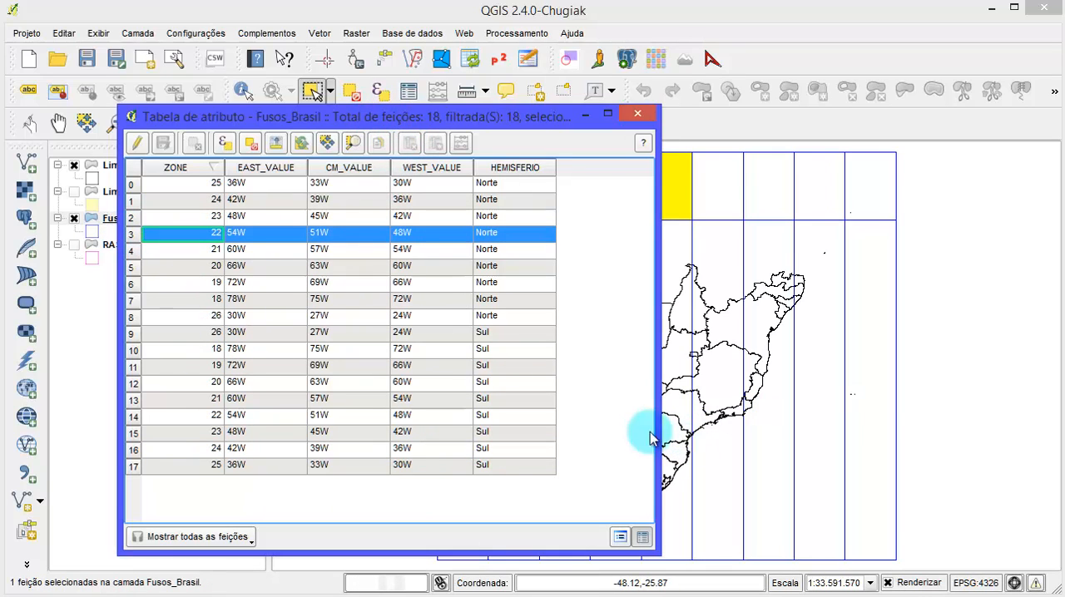
{"action": "left_click", "coordinate": [133, 421]}
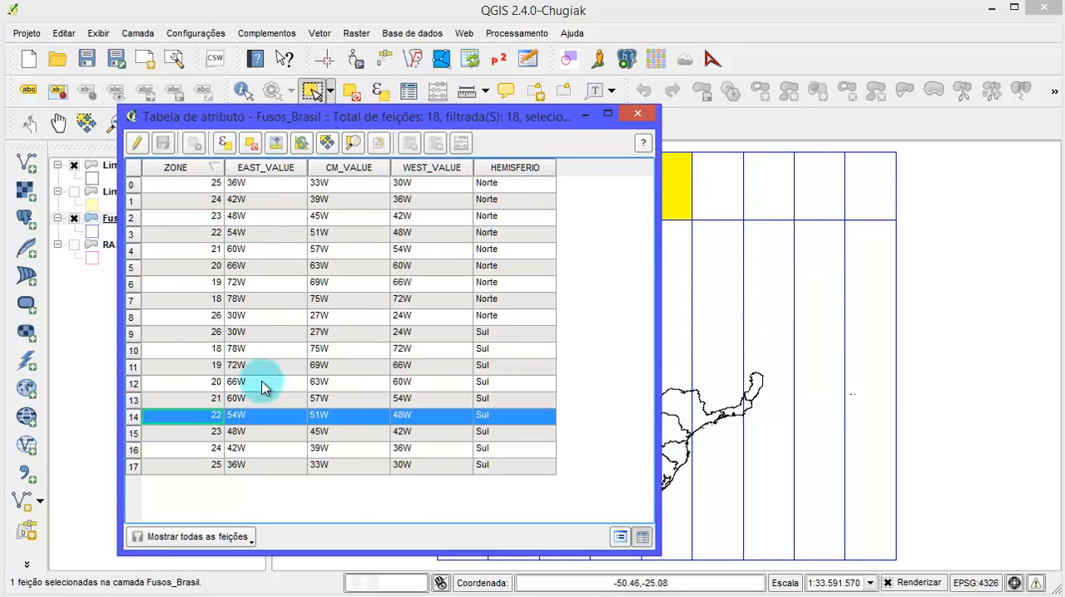
{"action": "left_click", "coordinate": [636, 114]}
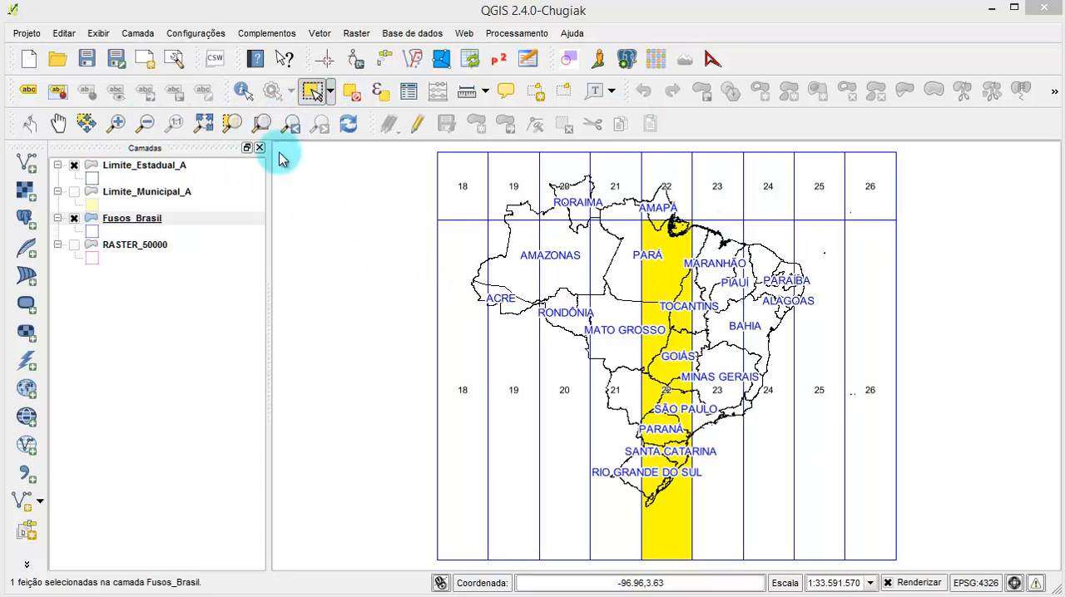
- Remove the Fusos_Brasil layer from the project
{"action": "left_click", "coordinate": [141, 231]}
{"action": "right_click", "coordinate": [143, 221]}
{"action": "left_click", "coordinate": [208, 263]}
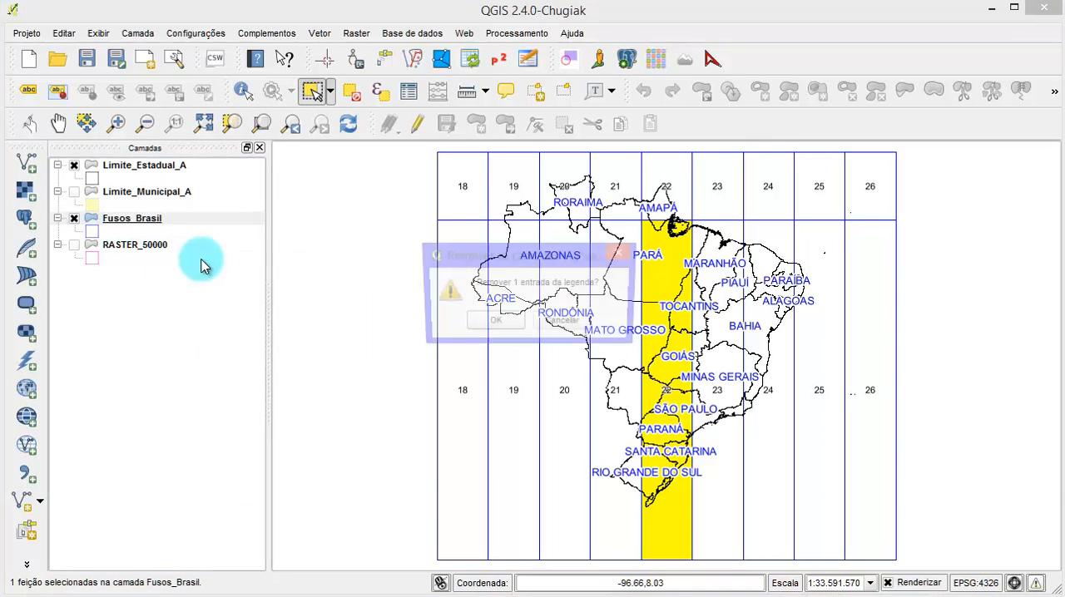
{"action": "left_click", "coordinate": [491, 323]}
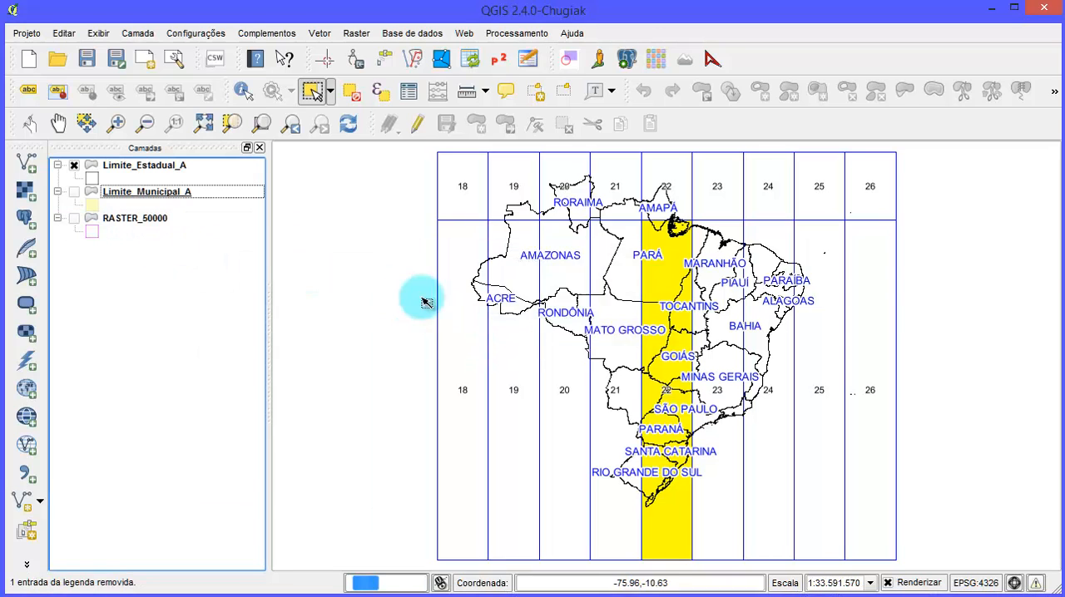
- Show the RASTER_50000 layer, make it active, and zoom the map to its selected Florianópolis sheet
{"action": "left_click", "coordinate": [74, 218]}
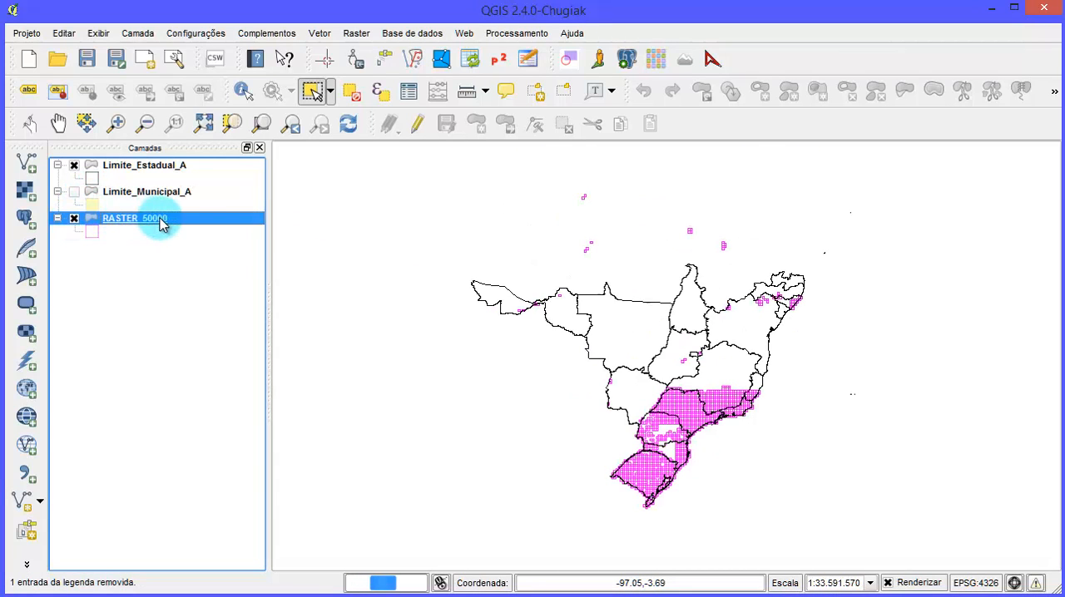
{"action": "left_click", "coordinate": [198, 195]}
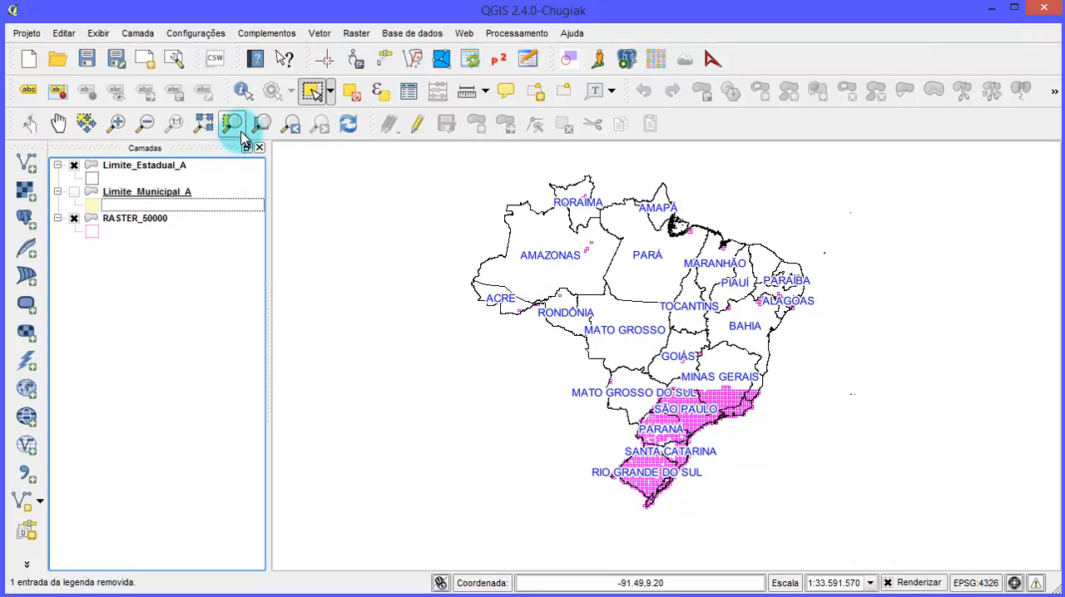
{"action": "left_click", "coordinate": [146, 218]}
{"action": "left_click", "coordinate": [230, 124]}
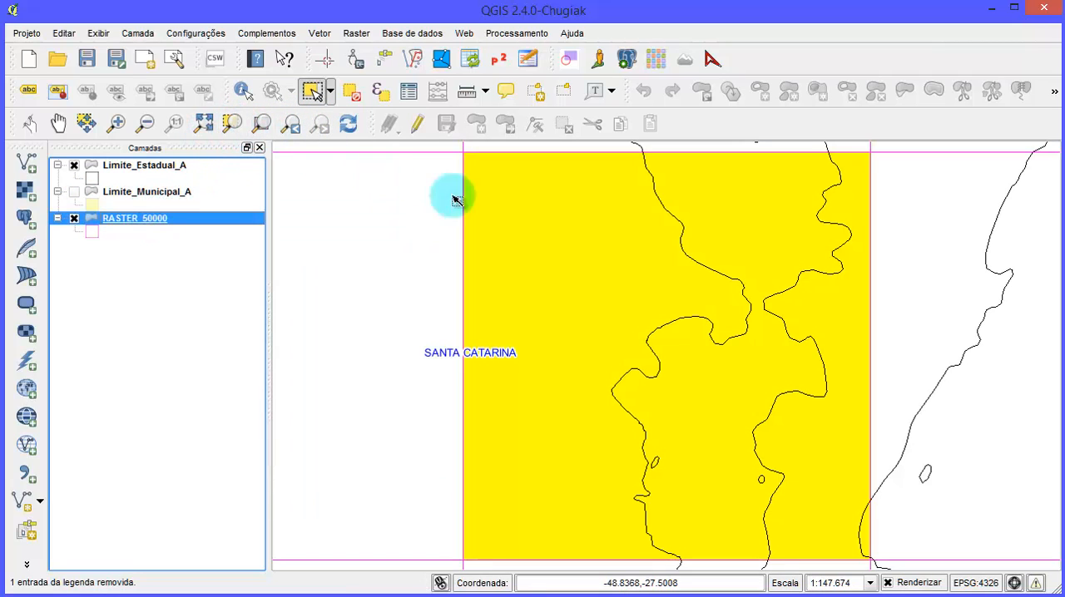
{"action": "scroll", "coordinate": [701, 332], "scroll_direction": "down", "scroll_amount": 1}
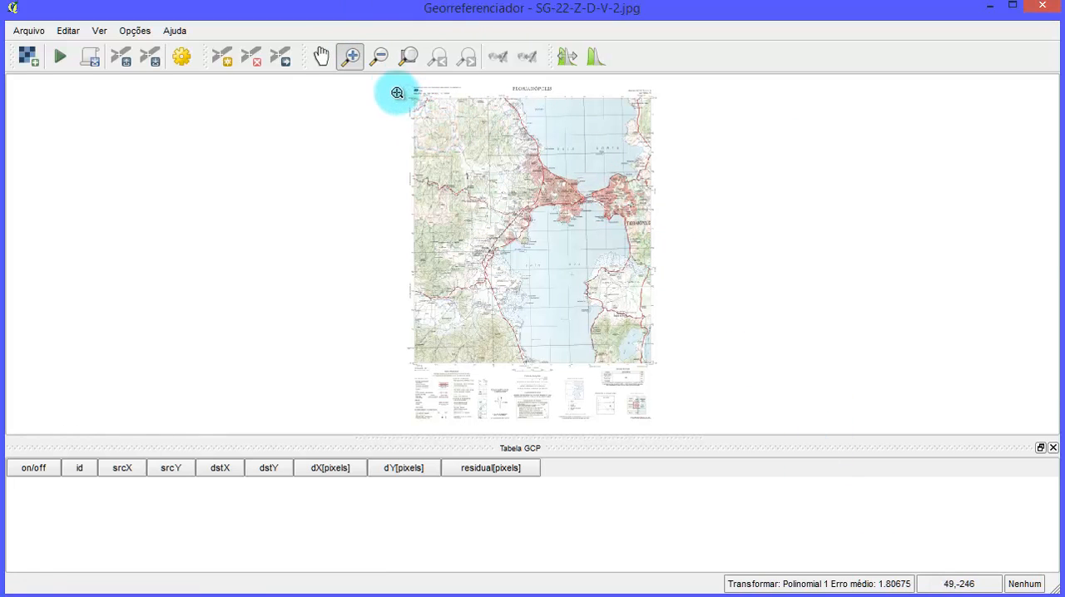
- Switch to the Georeferencer and enlarge the northwest corner of the Florianópolis chart, where the grid coordinates are printed
{"action": "left_click_drag", "start_coordinate": [393, 78], "coordinate": [527, 202]}
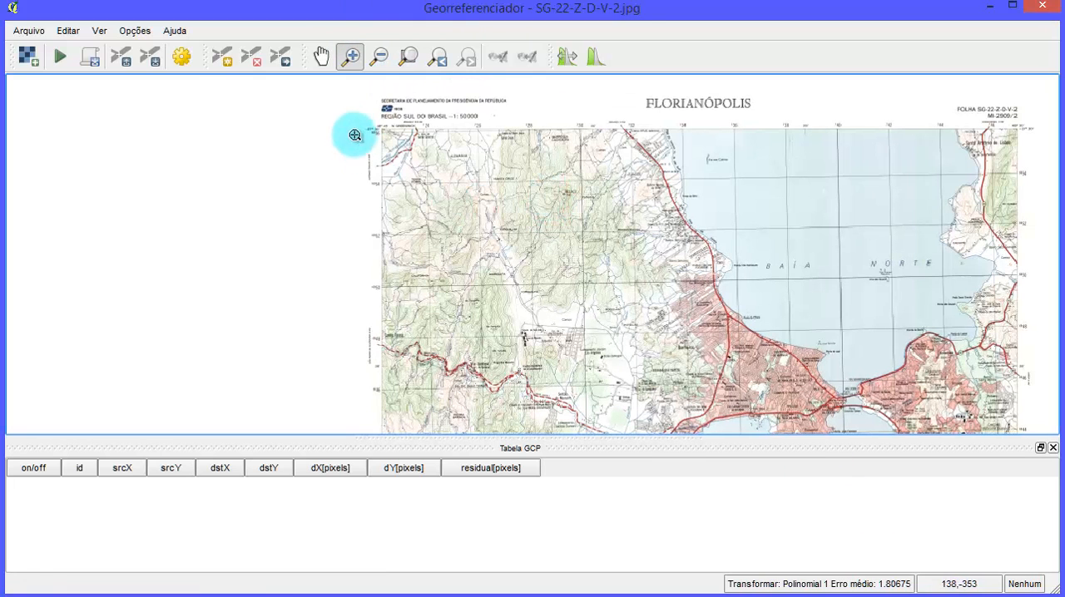
{"action": "left_click_drag", "start_coordinate": [605, 277], "coordinate": [608, 278]}
{"action": "left_click_drag", "start_coordinate": [521, 218], "coordinate": [553, 278]}
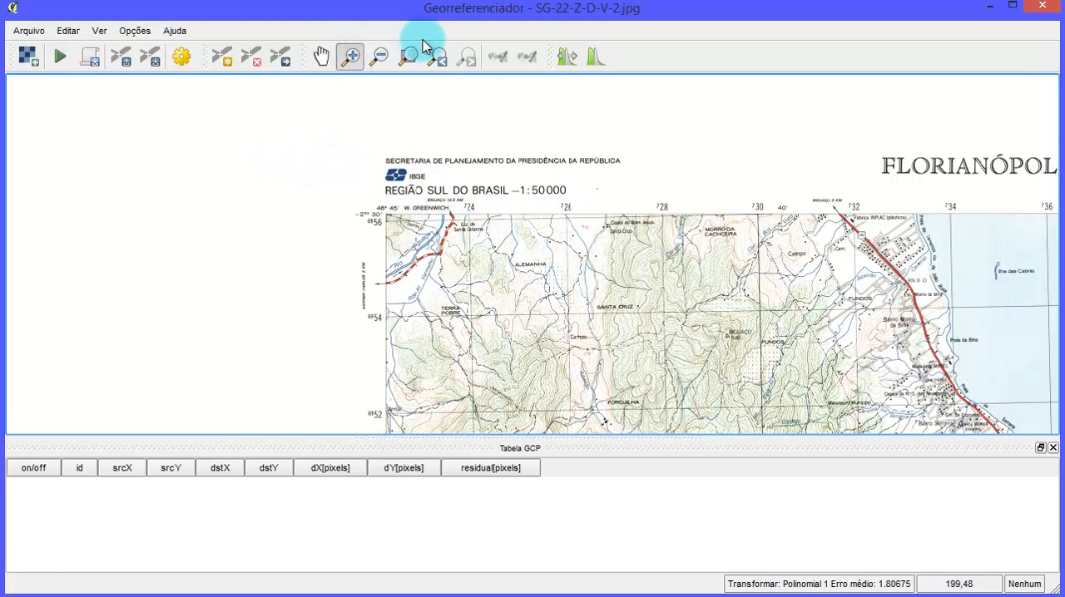
{"action": "left_click", "coordinate": [348, 59]}
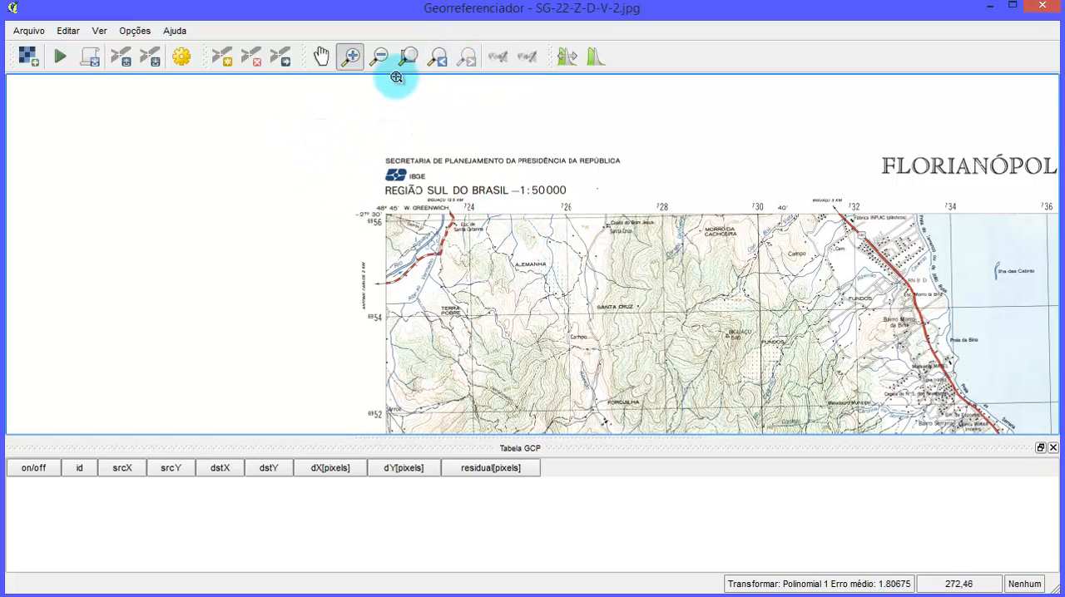
- In the transformation settings, choose Polinomial 1 as the transformation type and keep Vizinho mais próximo as the resampling method
{"action": "left_click", "coordinate": [182, 59]}
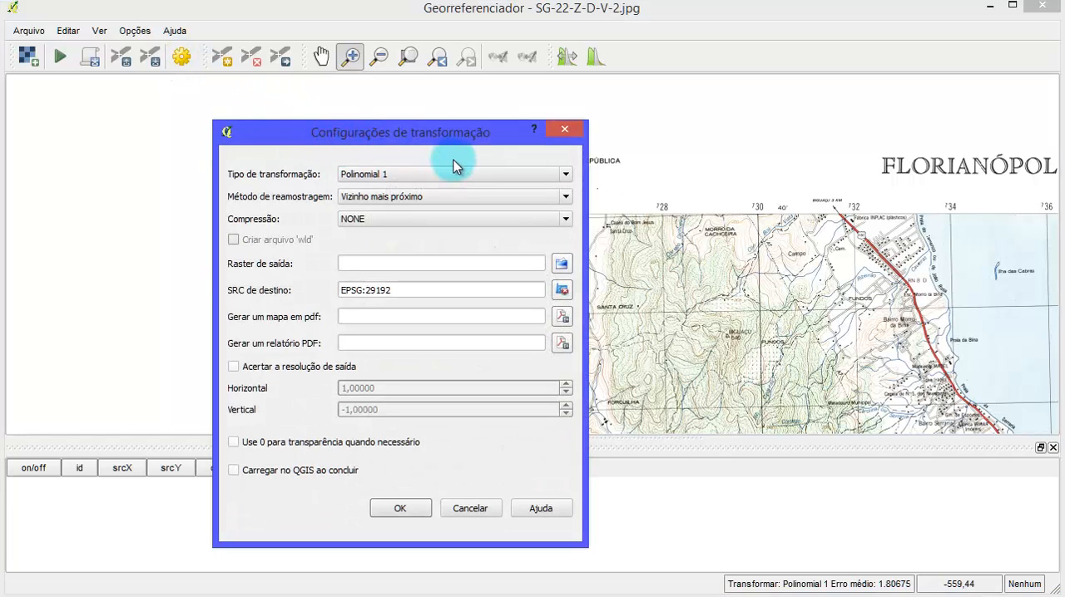
{"action": "left_click", "coordinate": [429, 175]}
{"action": "left_click", "coordinate": [423, 183]}
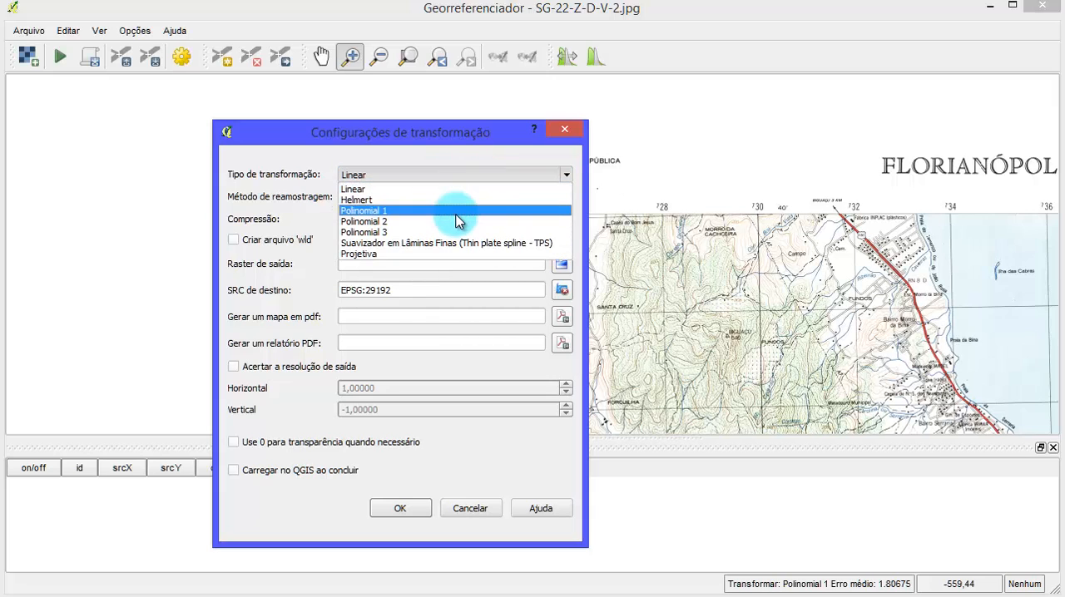
{"action": "left_click", "coordinate": [464, 208]}
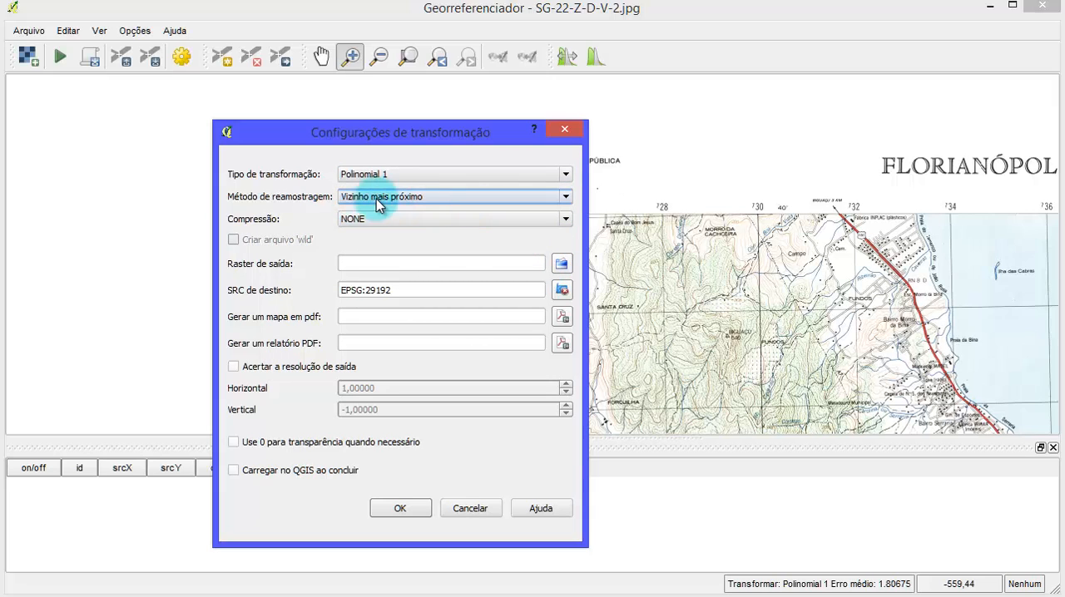
{"action": "left_click", "coordinate": [565, 198]}
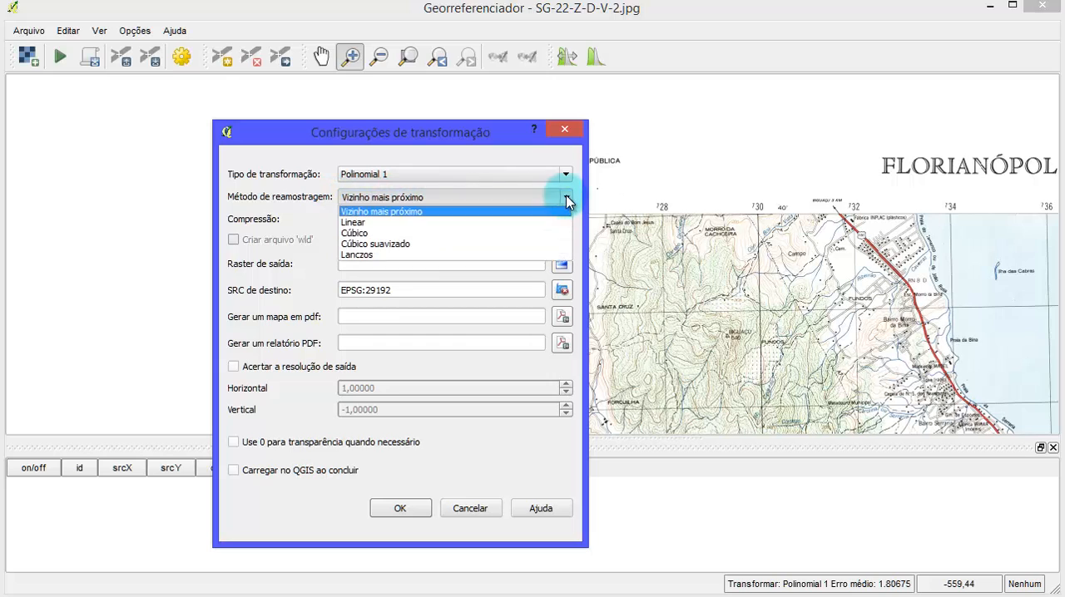
{"action": "left_click", "coordinate": [495, 149]}
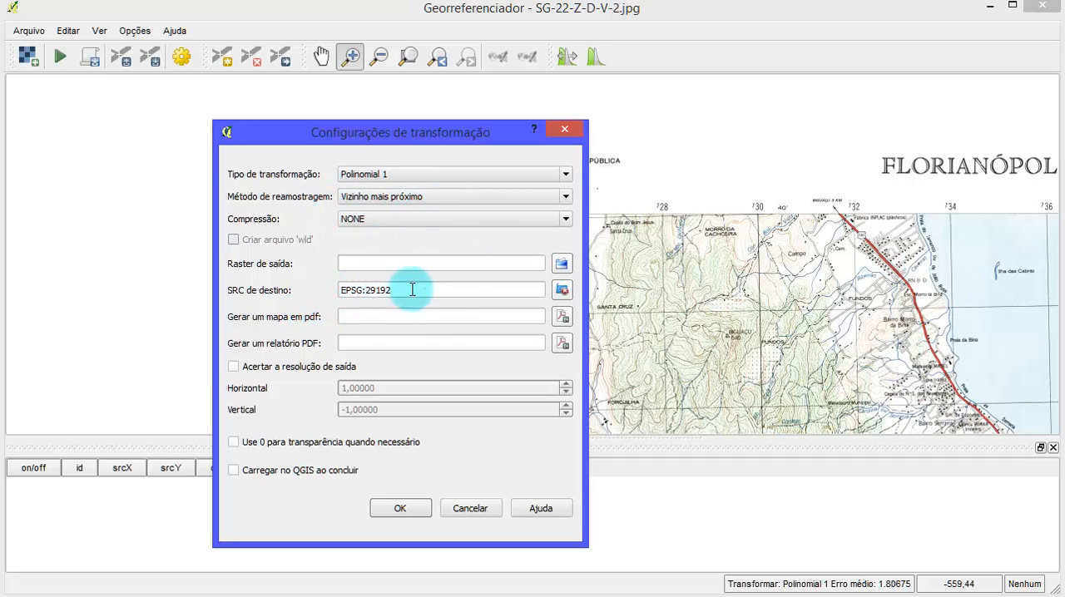
- Open the coordinate system selector for the target SRC and move it beside the transformation settings
{"action": "left_click", "coordinate": [562, 290]}
{"action": "left_click_drag", "start_coordinate": [512, 60], "coordinate": [791, 44]}
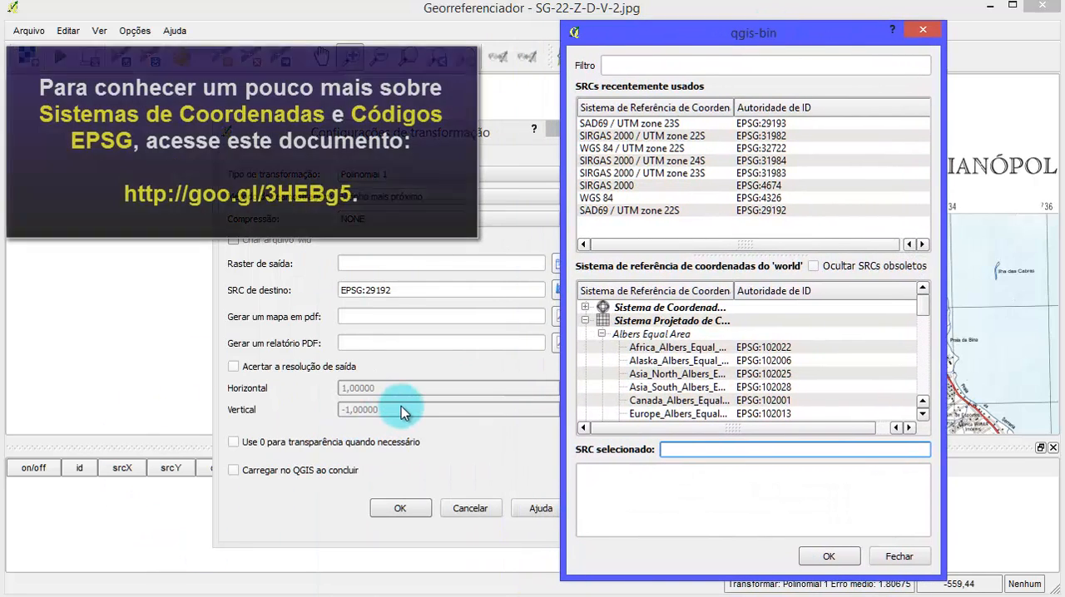
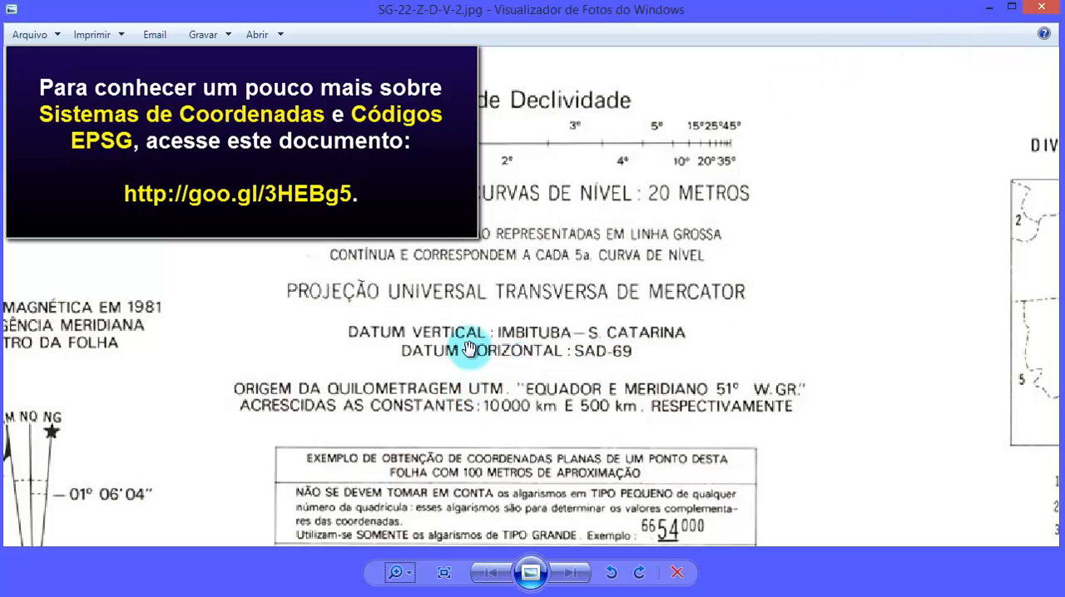
- Check the chart's horizontal datum, filter the coordinate systems by 29192 and set SAD69 / UTM zone 22S as the target SRC
{"action": "scroll", "coordinate": [618, 211], "scroll_direction": "down", "scroll_amount": 1}
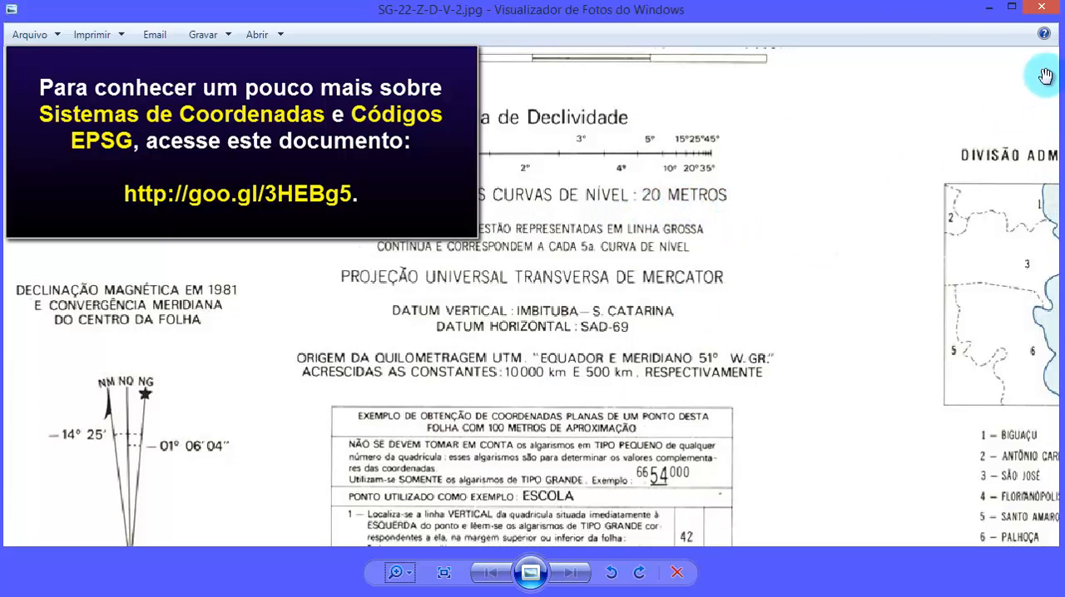
{"action": "left_click", "coordinate": [987, 10]}
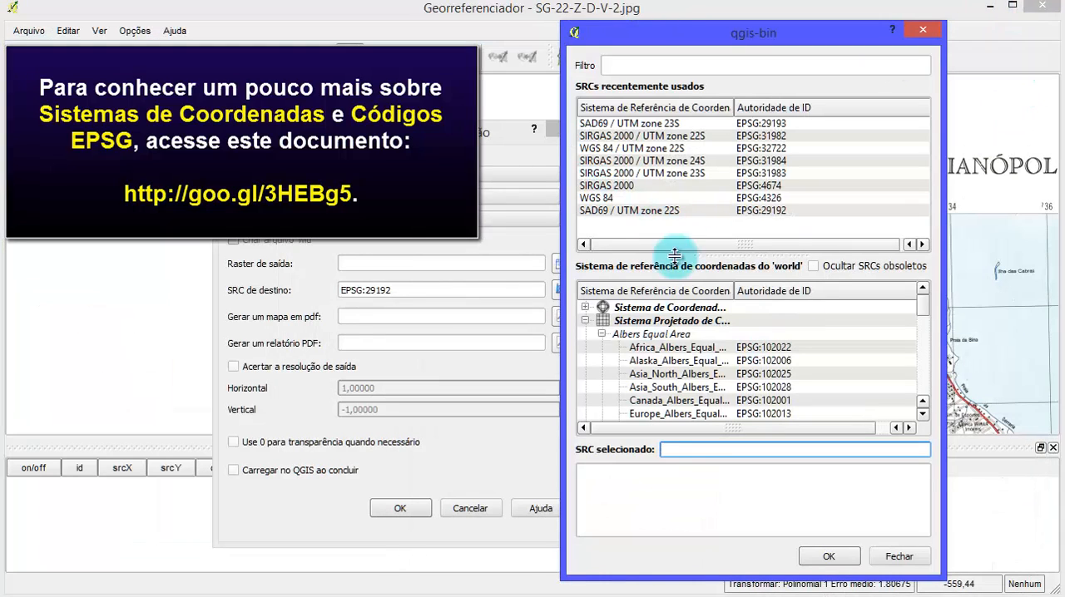
{"action": "left_click", "coordinate": [603, 211]}
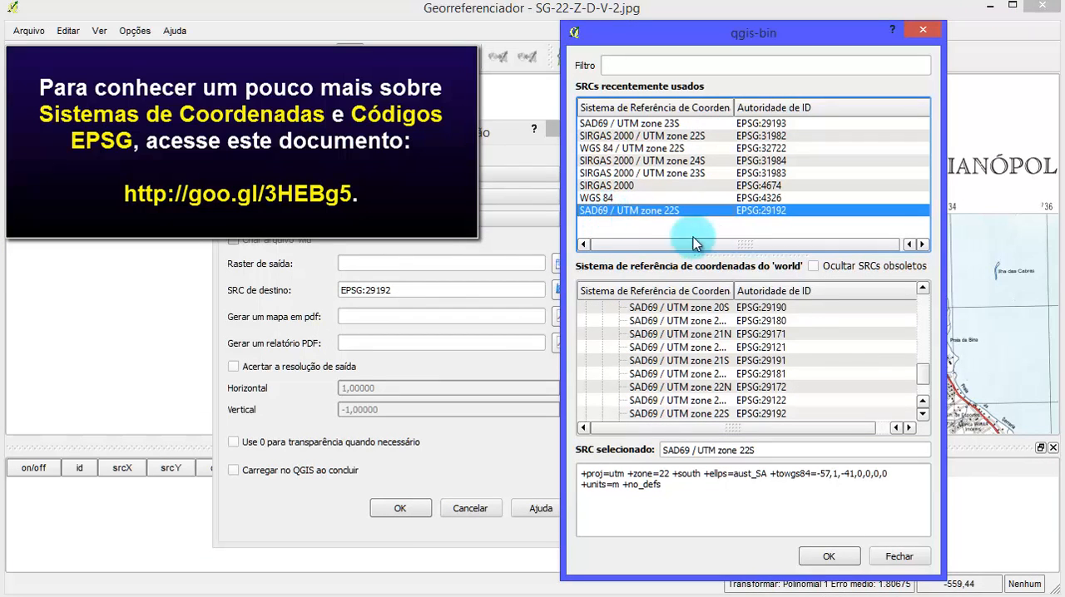
{"action": "left_click", "coordinate": [645, 67]}
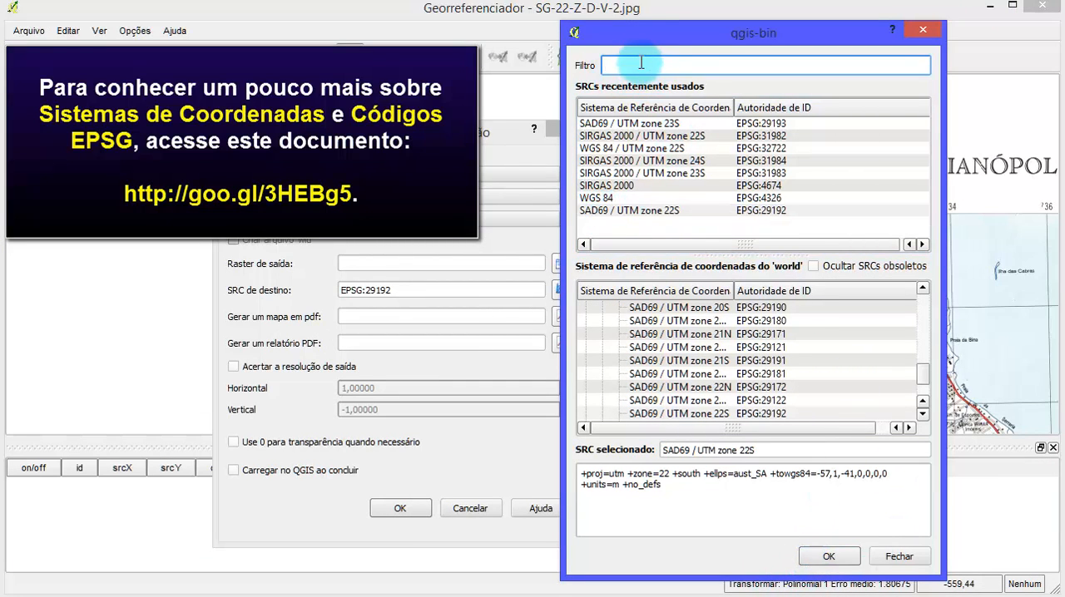
{"action": "type", "text": "29192"}
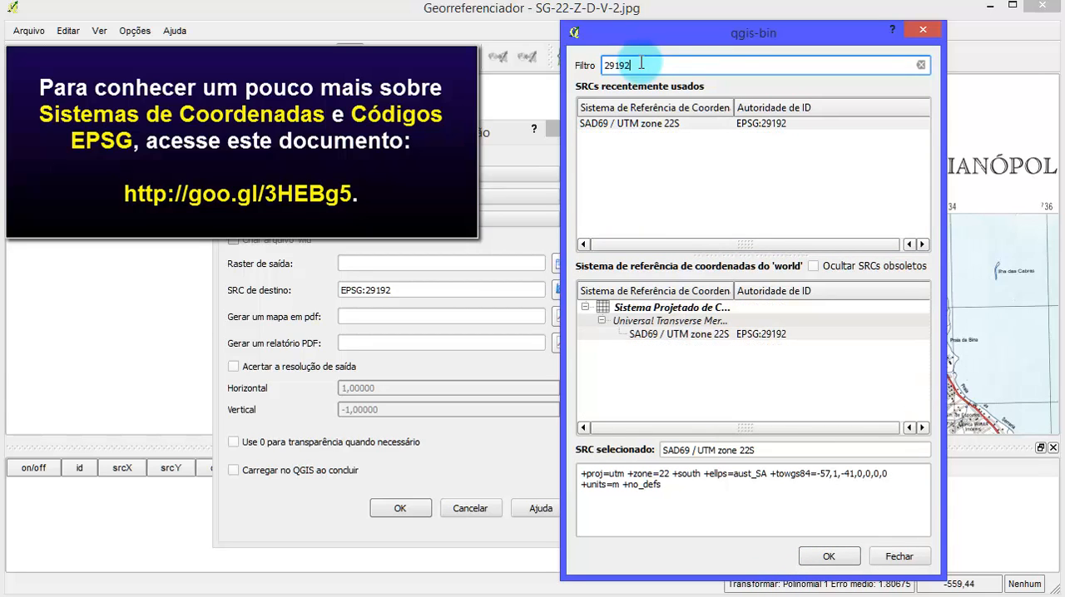
{"action": "left_click", "coordinate": [698, 334]}
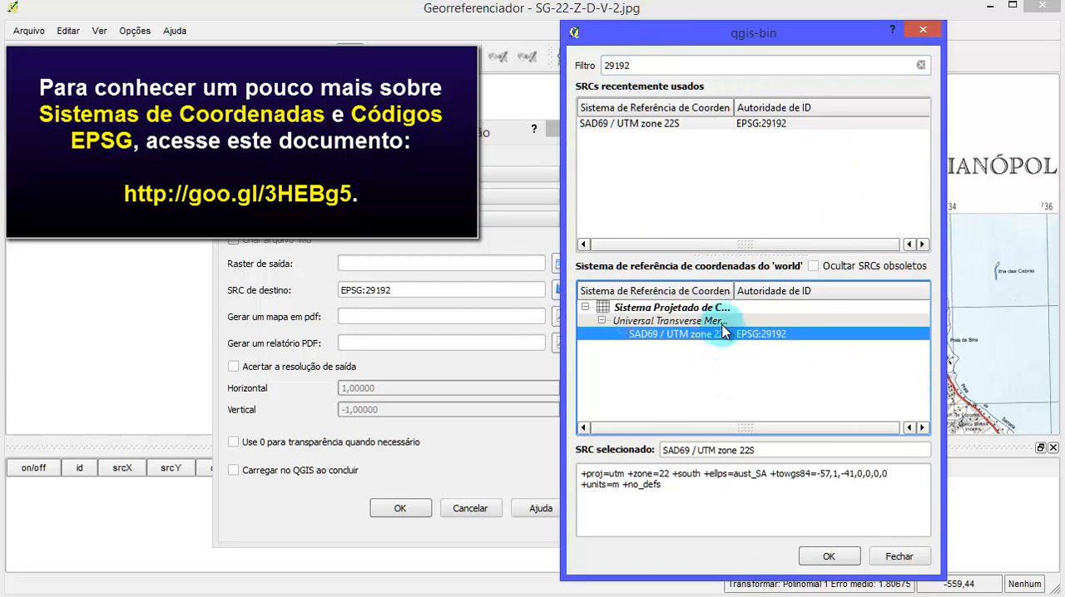
{"action": "left_click_drag", "start_coordinate": [732, 289], "coordinate": [820, 291]}
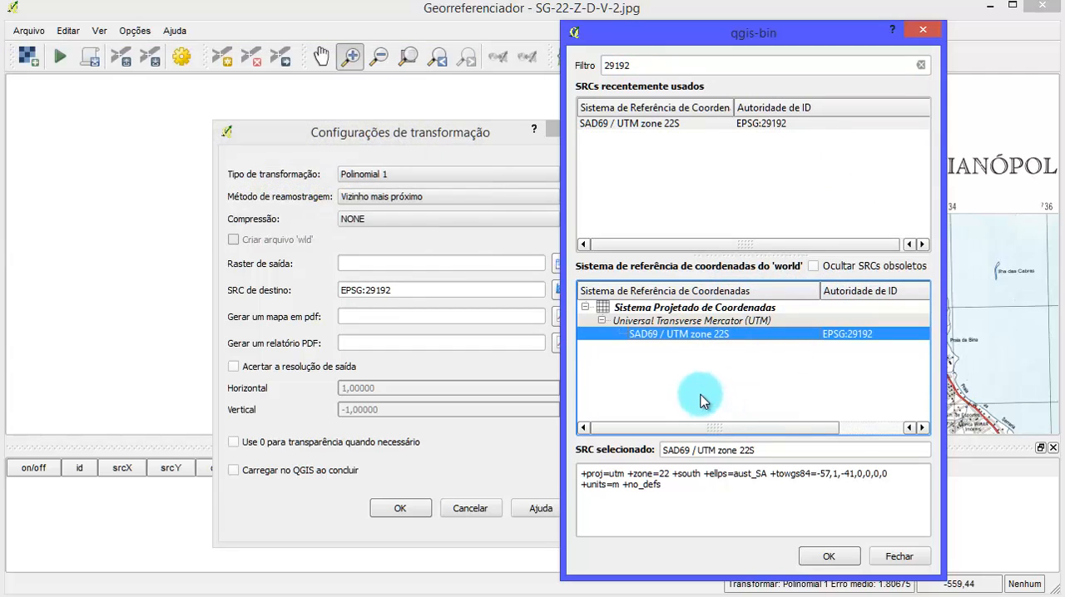
{"action": "left_click", "coordinate": [830, 556]}
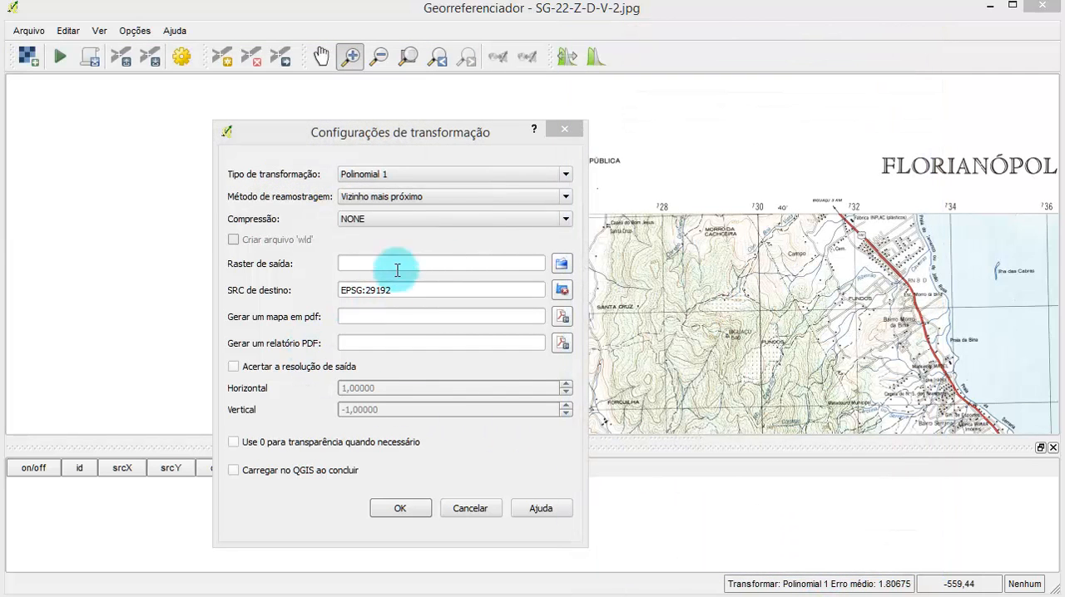
- Create a folder named Georref inside QGIS and set the output raster to SG-22-Z-D-V-2_modificado.tif in it, as GeoTIFF
{"action": "left_click", "coordinate": [562, 265]}
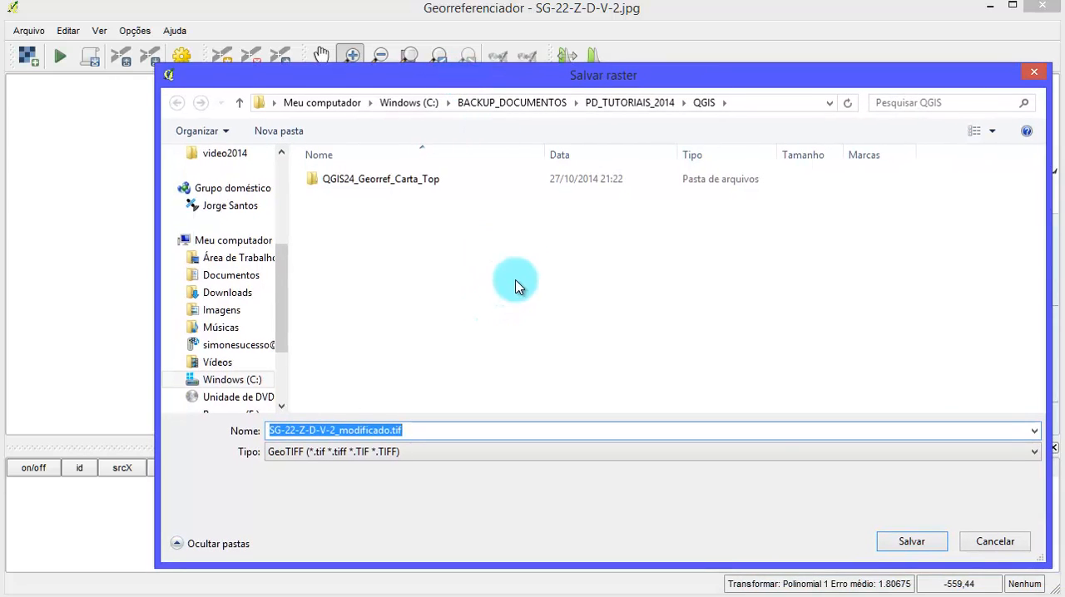
{"action": "right_click", "coordinate": [601, 265]}
{"action": "mouse_move", "coordinate": [773, 435]}
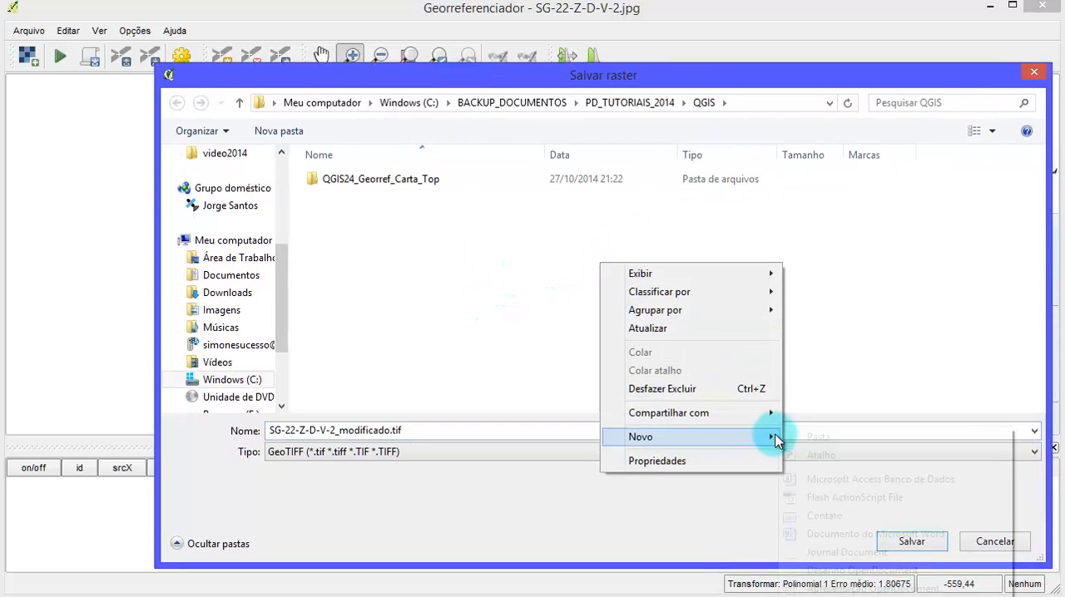
{"action": "left_click", "coordinate": [825, 437]}
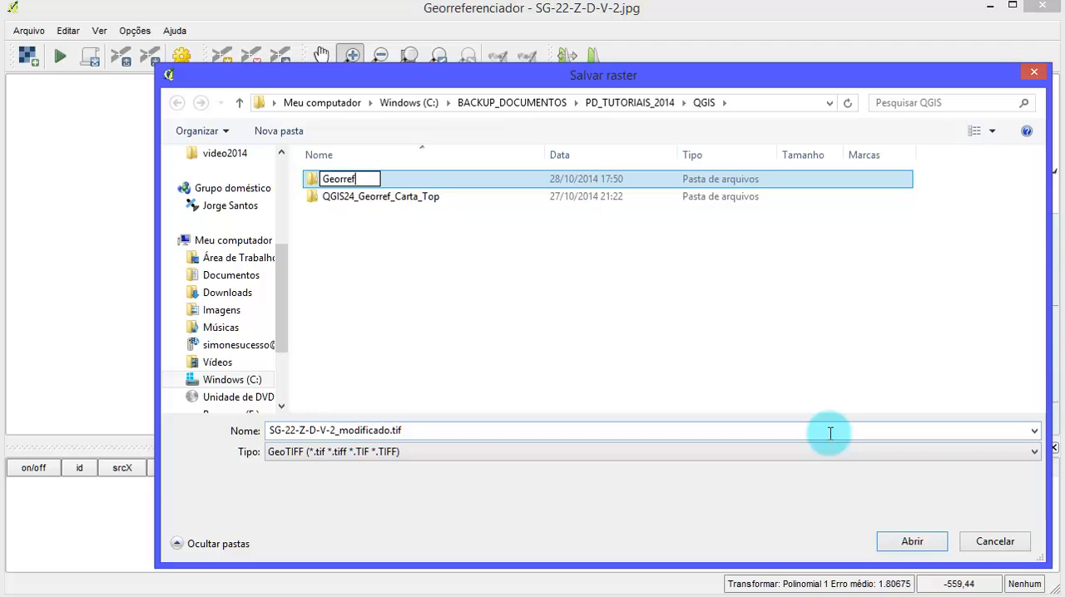
{"action": "key", "text": "Return"}
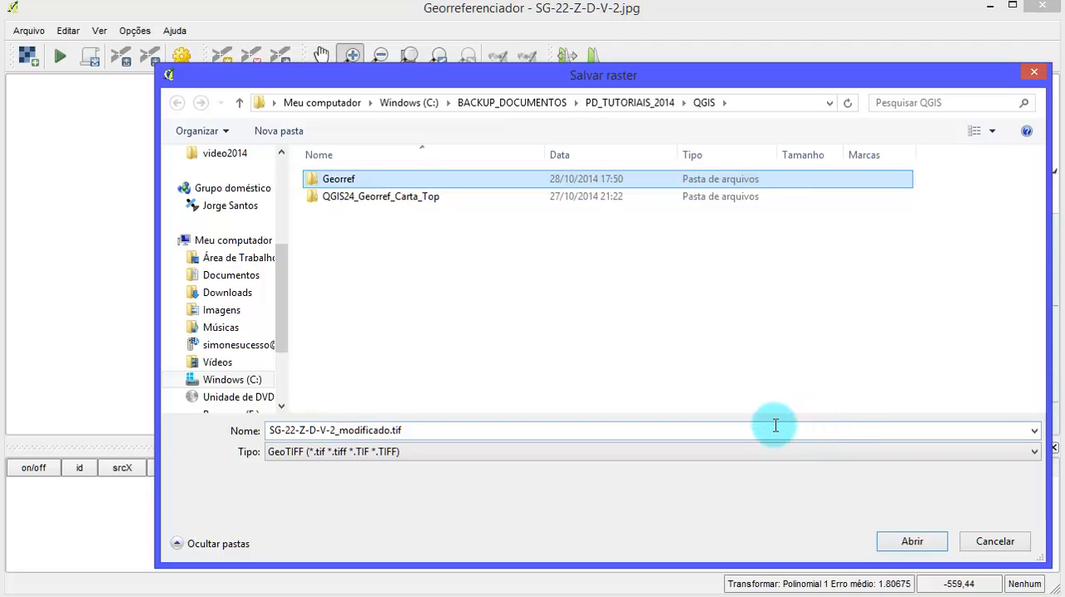
{"action": "double_click", "coordinate": [339, 181]}
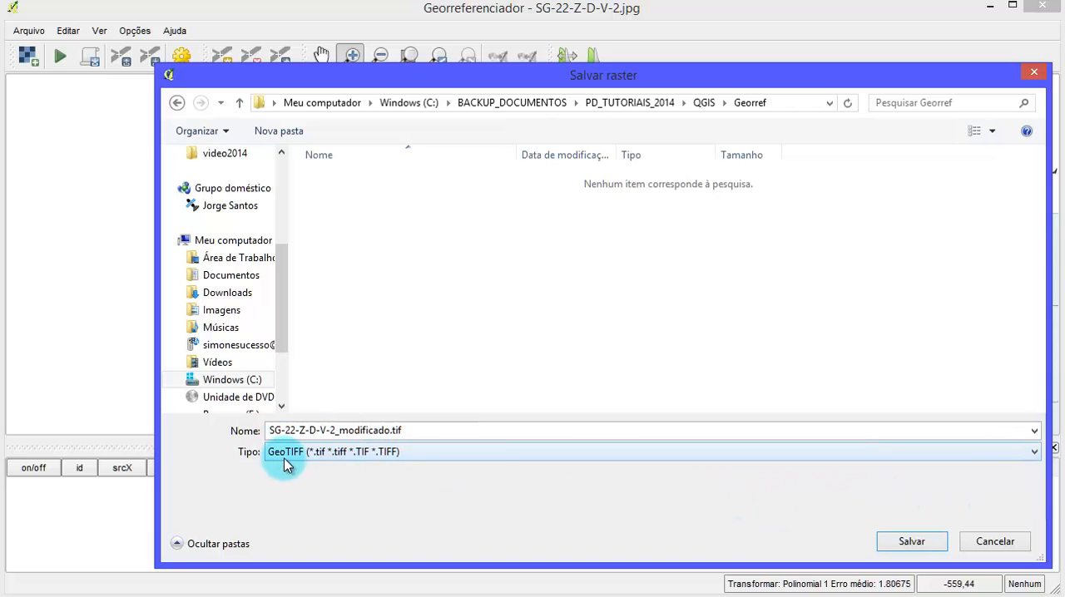
{"action": "left_click", "coordinate": [913, 541]}
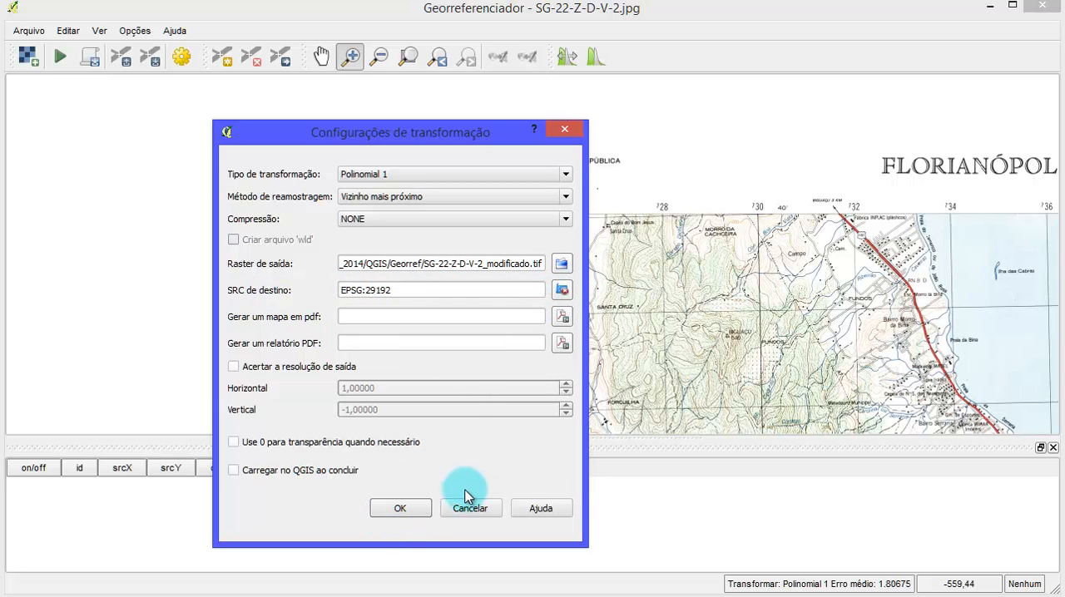
- Try to confirm the transformation settings and close them to return to the chart
{"action": "left_click", "coordinate": [403, 507]}
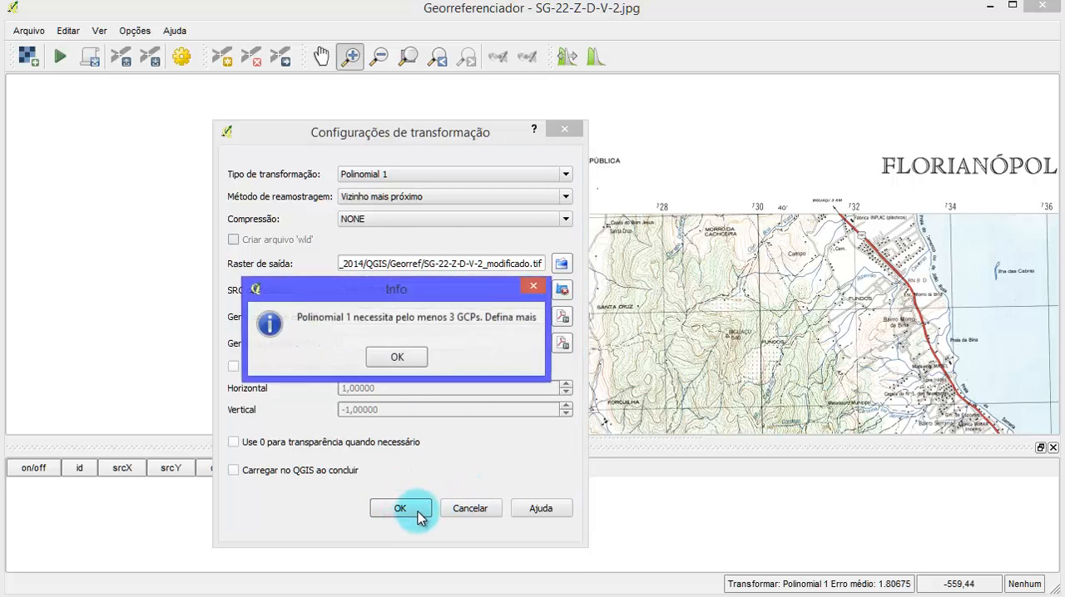
{"action": "left_click", "coordinate": [398, 357]}
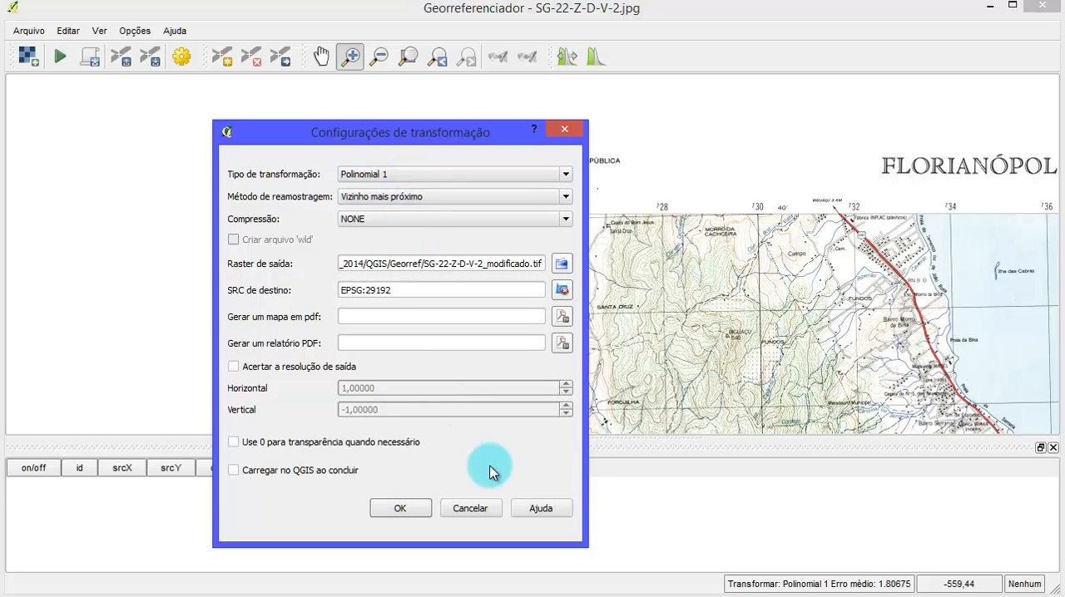
{"action": "left_click", "coordinate": [471, 509]}
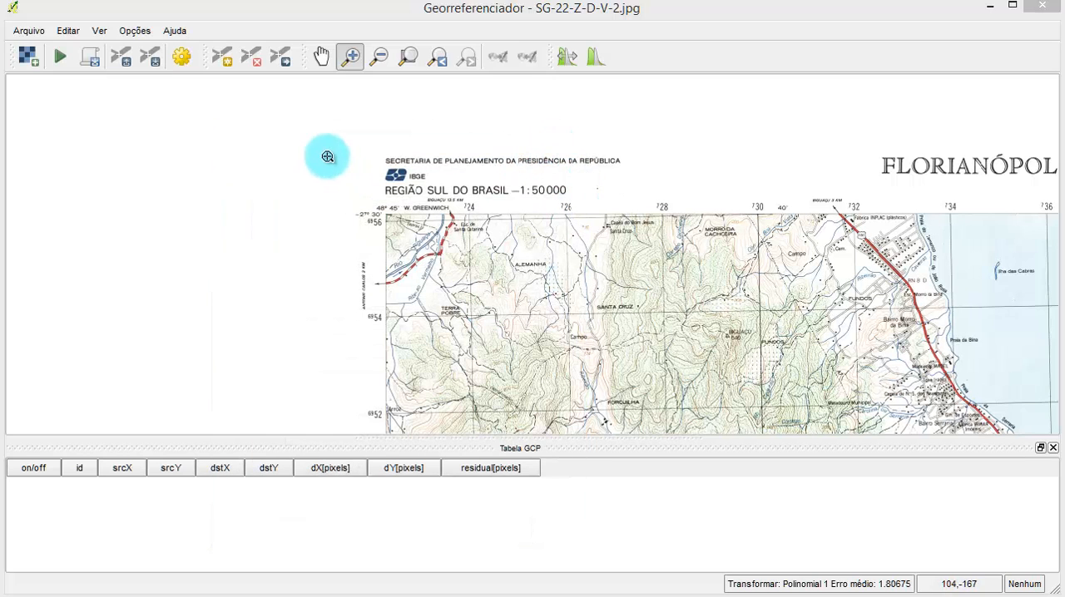
- Examine the chart's northwest corner for the crossing of grid lines 724 and 6954, giving the map more height above the GCP table
{"action": "left_click_drag", "start_coordinate": [314, 136], "coordinate": [704, 371]}
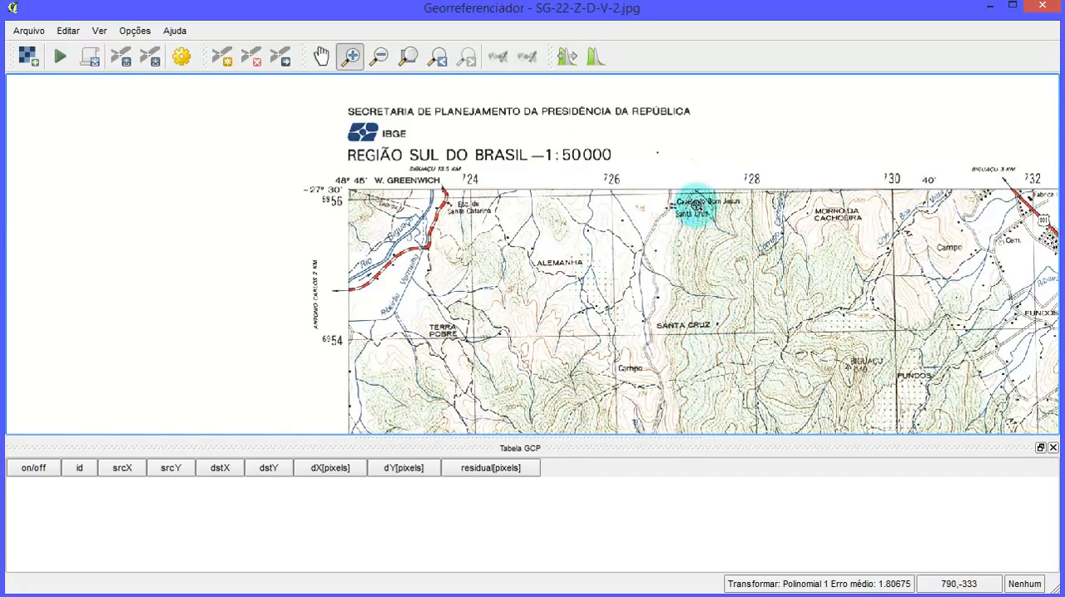
{"action": "scroll", "coordinate": [920, 142], "scroll_direction": "up", "scroll_amount": 3}
{"action": "scroll", "coordinate": [744, 205], "scroll_direction": "down", "scroll_amount": 5}
{"action": "scroll", "coordinate": [743, 207], "scroll_direction": "up", "scroll_amount": 3}
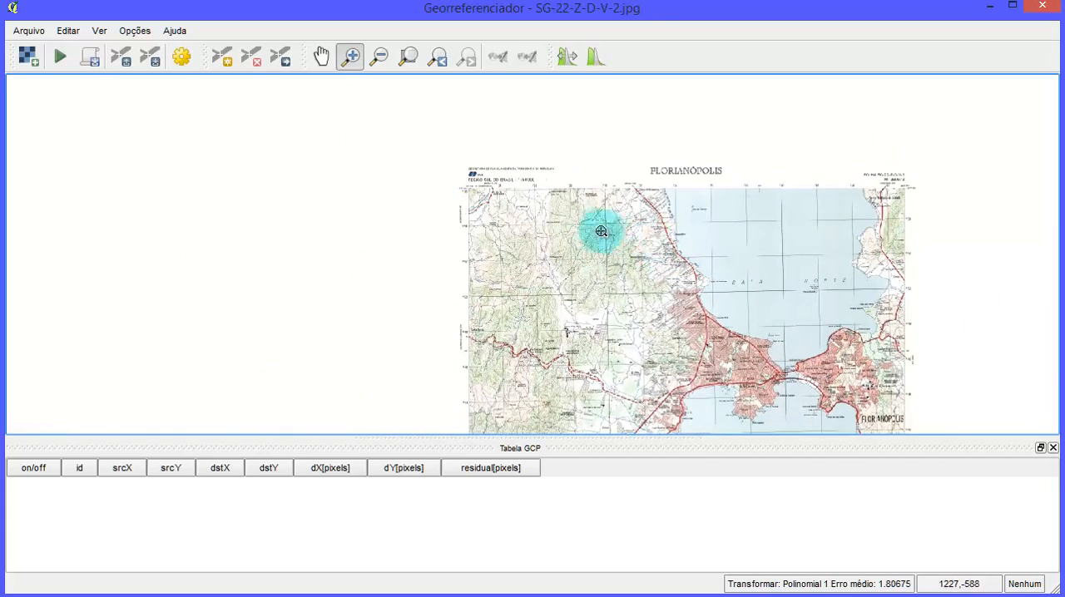
{"action": "scroll", "coordinate": [542, 190], "scroll_direction": "up", "scroll_amount": 3}
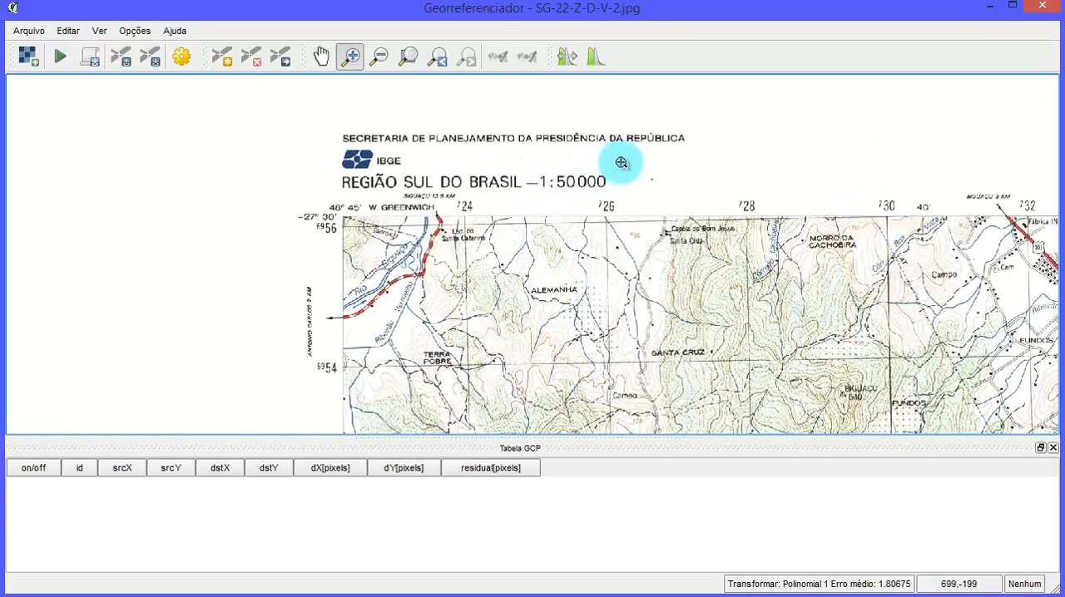
{"action": "scroll", "coordinate": [624, 167], "scroll_direction": "down", "scroll_amount": 3}
{"action": "scroll", "coordinate": [546, 206], "scroll_direction": "up", "scroll_amount": 3}
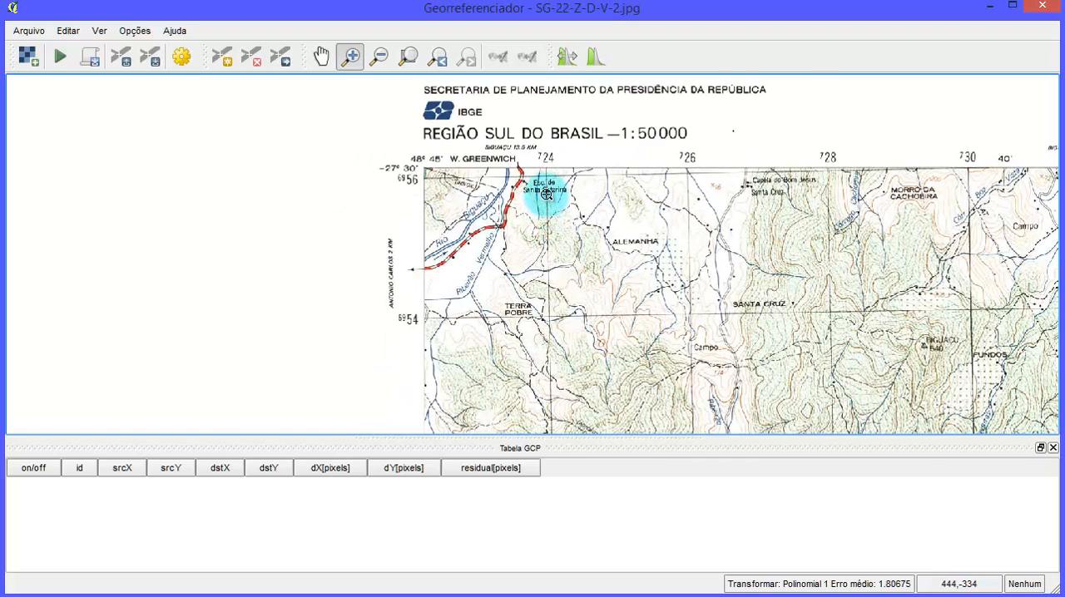
{"action": "scroll", "coordinate": [546, 193], "scroll_direction": "up", "scroll_amount": 1}
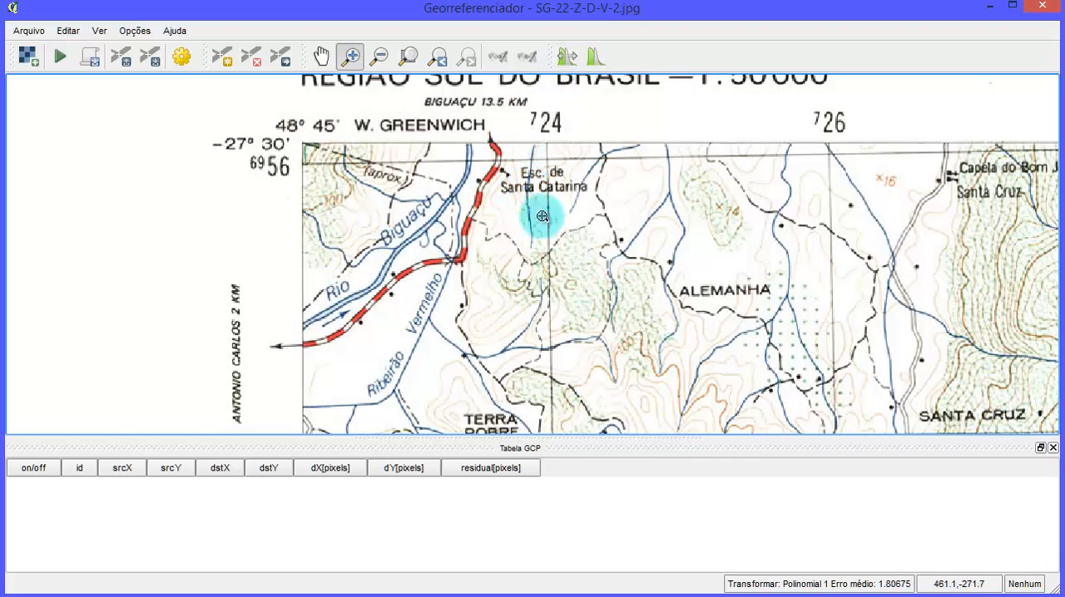
{"action": "left_click_drag", "start_coordinate": [472, 451], "coordinate": [468, 490]}
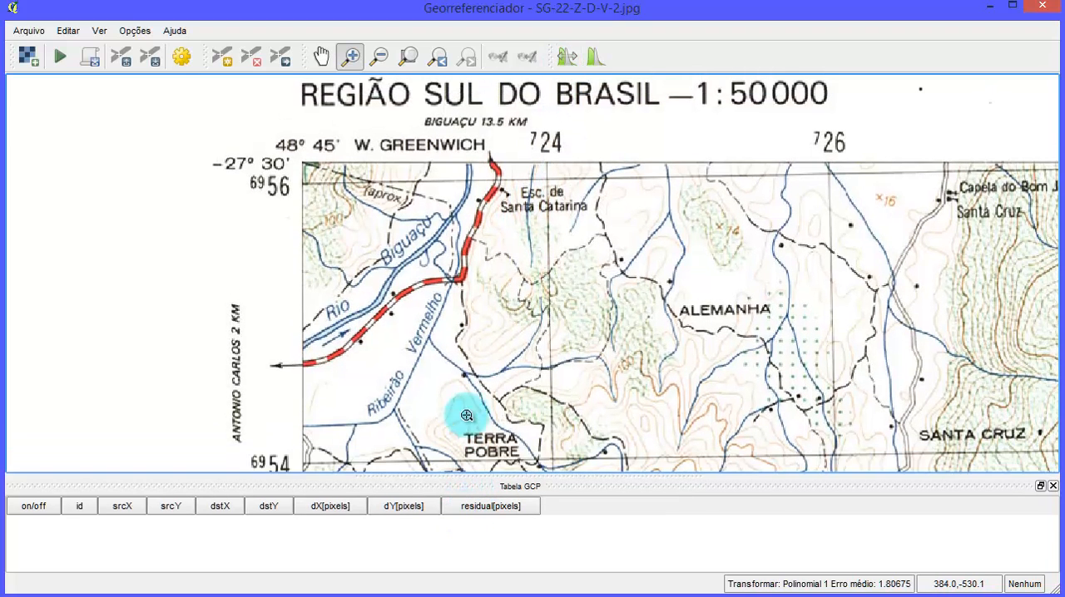
{"action": "scroll", "coordinate": [508, 243], "scroll_direction": "down", "scroll_amount": 1}
{"action": "scroll", "coordinate": [533, 357], "scroll_direction": "up", "scroll_amount": 4}
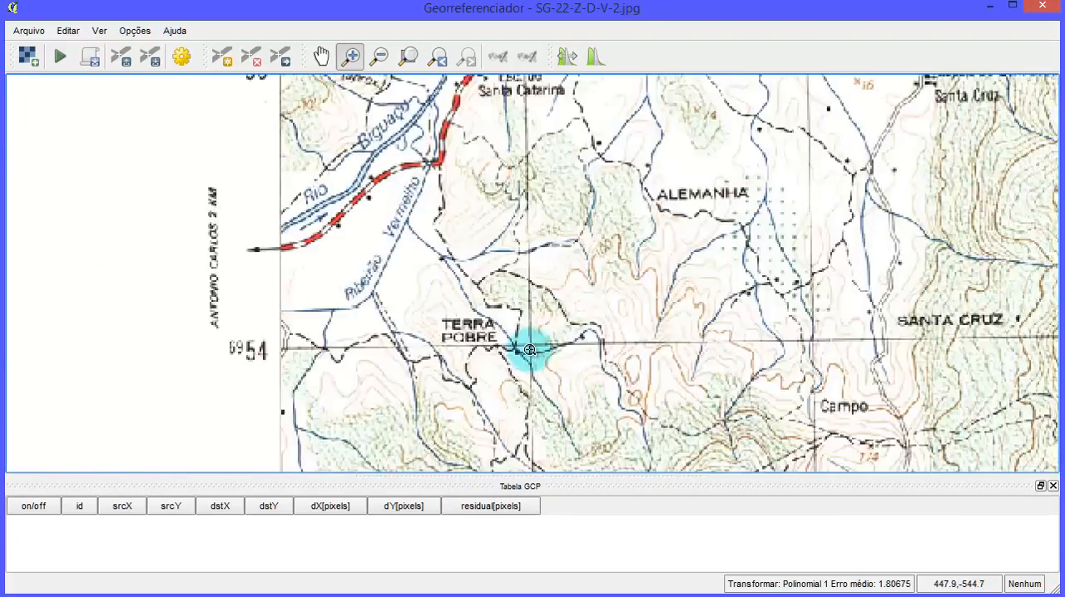
{"action": "scroll", "coordinate": [543, 343], "scroll_direction": "down", "scroll_amount": 2}
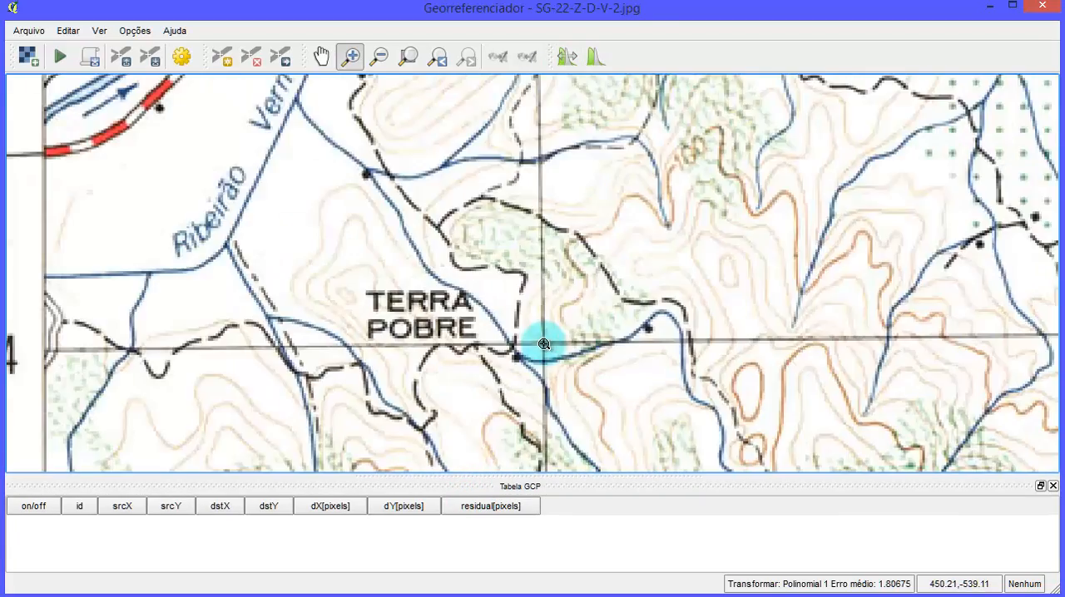
{"action": "scroll", "coordinate": [541, 347], "scroll_direction": "down", "scroll_amount": 3}
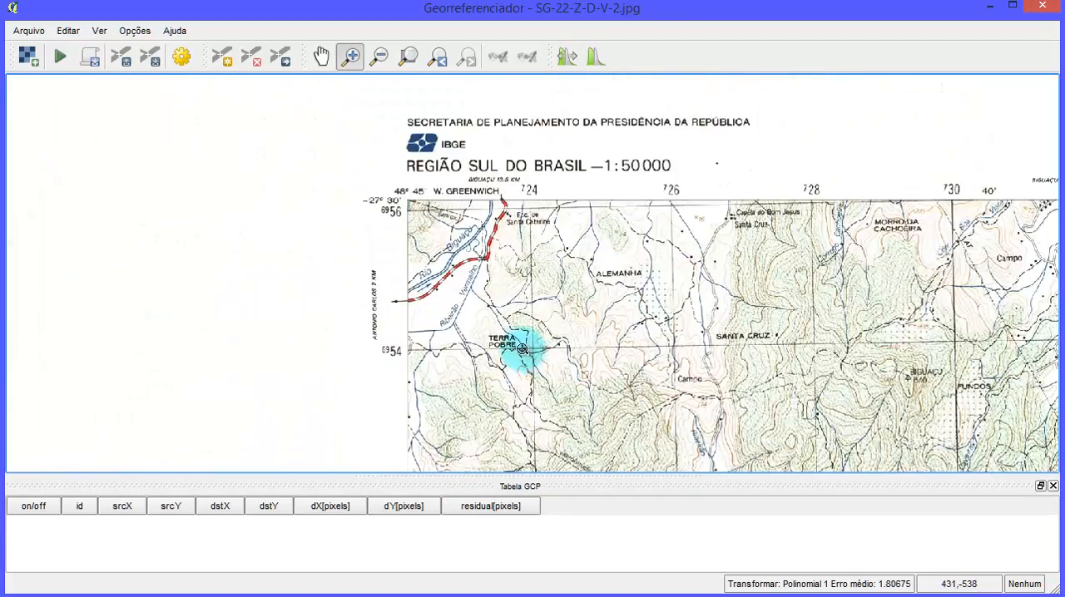
- Switch to the Excel sheet, check the X and Y coordinates of point P001, and return to the Georeferencer
{"action": "left_click", "coordinate": [23, 596]}
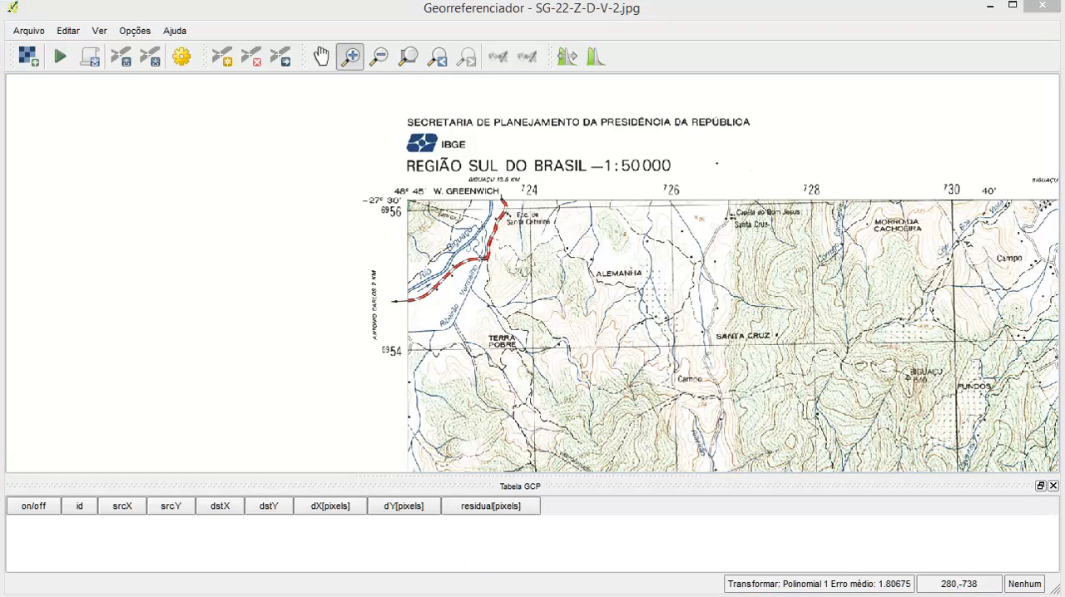
{"action": "left_click", "coordinate": [180, 244]}
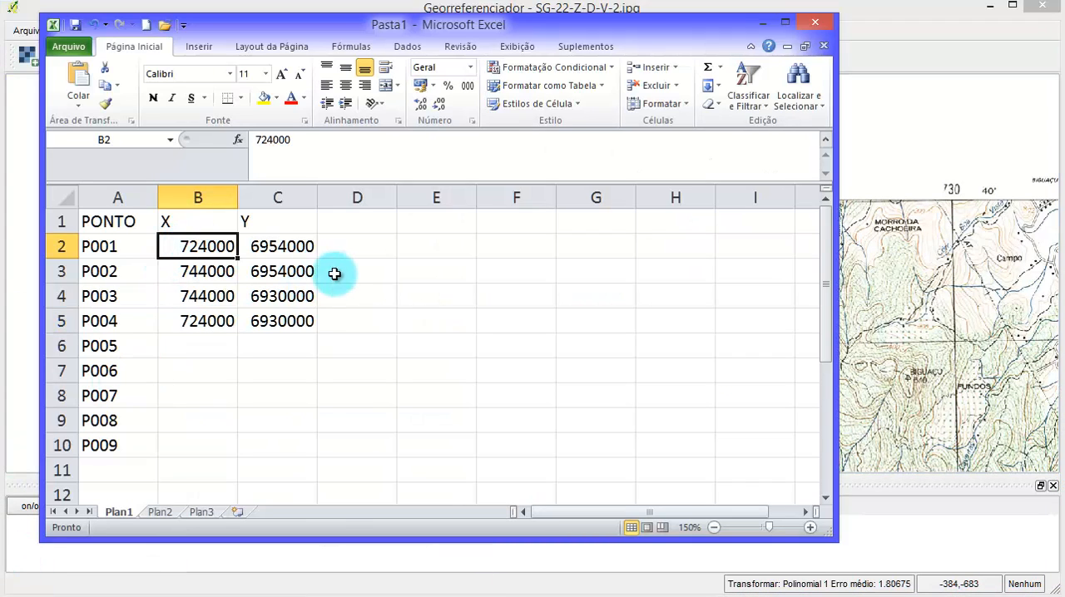
{"action": "left_click", "coordinate": [283, 246]}
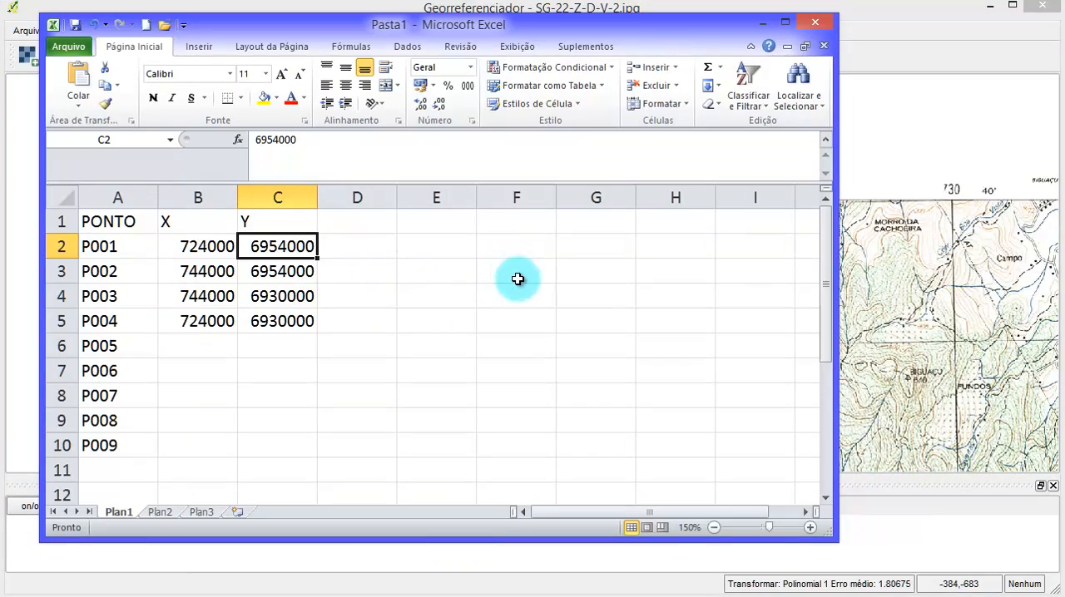
{"action": "left_click", "coordinate": [915, 34]}
- Place a control point exactly on the crossing of grid lines 724 and 6954 in the chart's northwest corner
{"action": "left_click", "coordinate": [456, 344]}
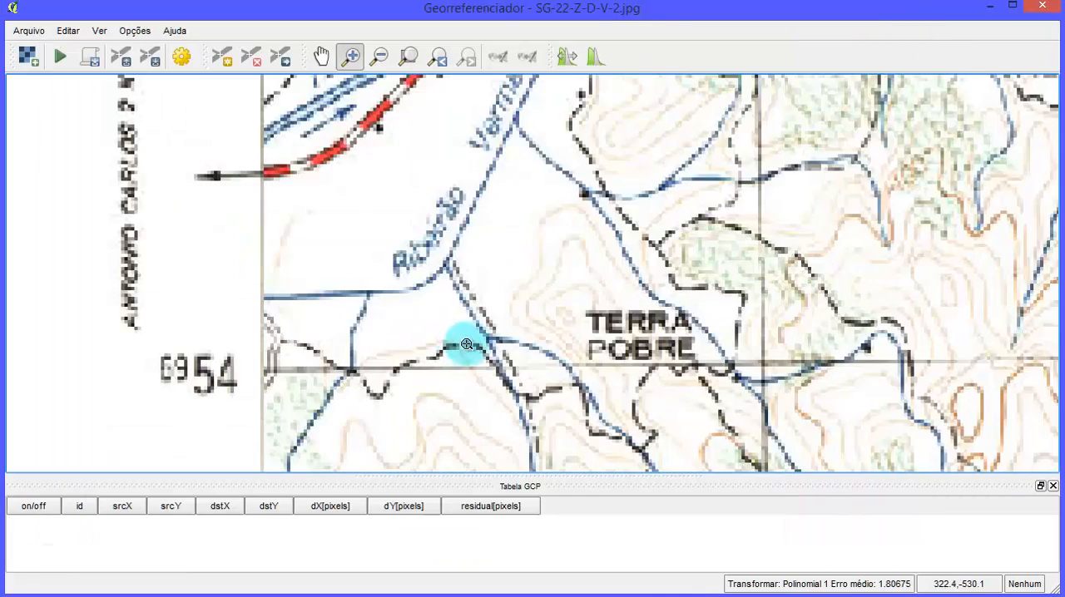
{"action": "scroll", "coordinate": [775, 387], "scroll_direction": "up", "scroll_amount": 2}
{"action": "scroll", "coordinate": [732, 338], "scroll_direction": "down", "scroll_amount": 4}
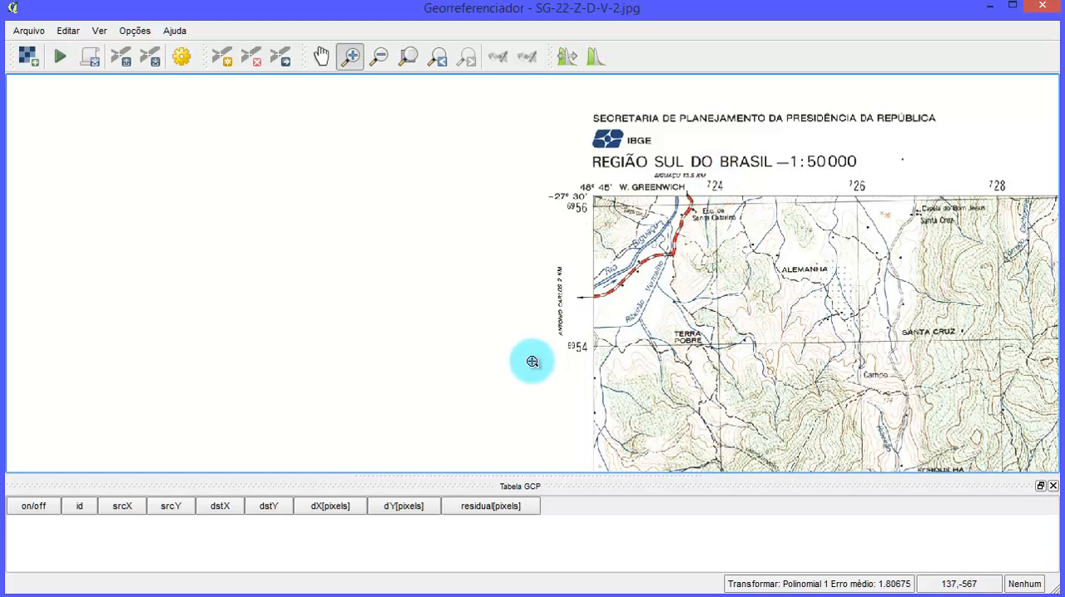
{"action": "scroll", "coordinate": [633, 231], "scroll_direction": "up", "scroll_amount": 4}
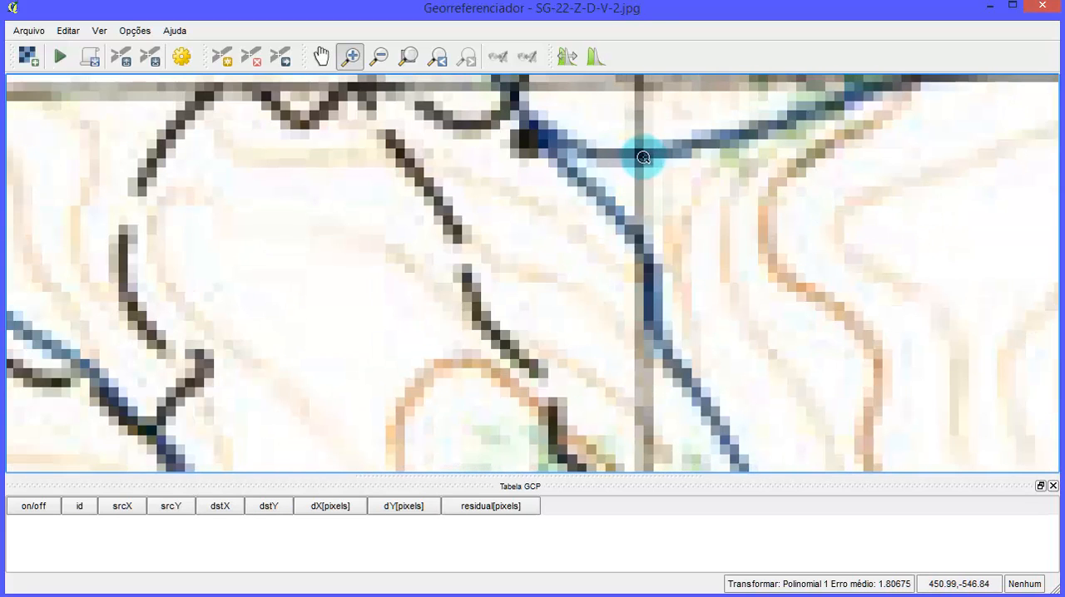
{"action": "scroll", "coordinate": [611, 341], "scroll_direction": "up", "scroll_amount": 2}
{"action": "scroll", "coordinate": [611, 341], "scroll_direction": "down", "scroll_amount": 2}
{"action": "scroll", "coordinate": [606, 279], "scroll_direction": "up", "scroll_amount": 3}
{"action": "scroll", "coordinate": [563, 368], "scroll_direction": "up", "scroll_amount": 1}
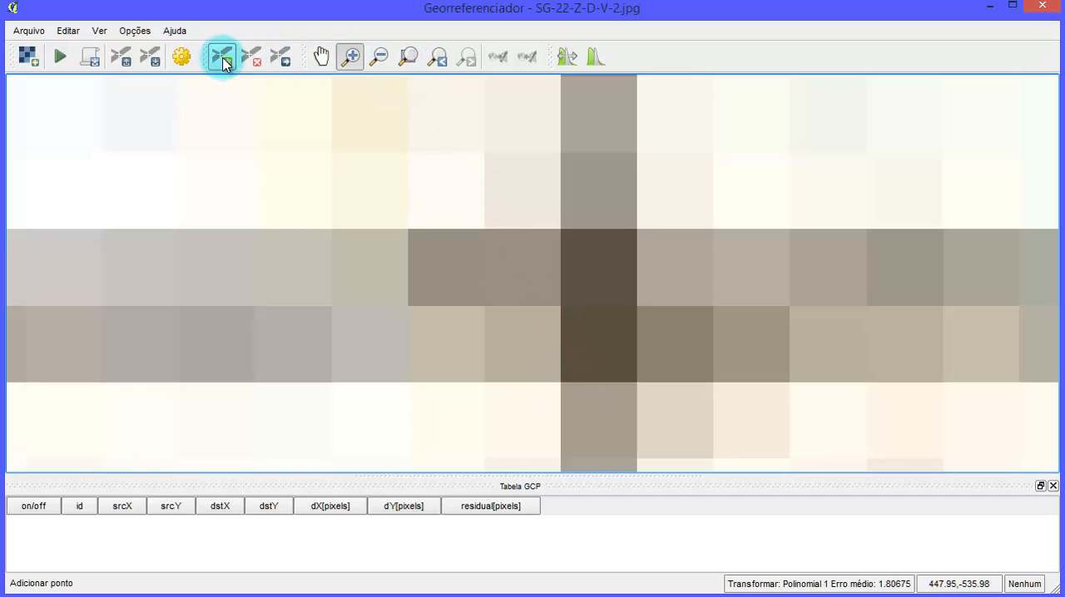
{"action": "left_click", "coordinate": [221, 56]}
{"action": "left_click", "coordinate": [599, 267]}
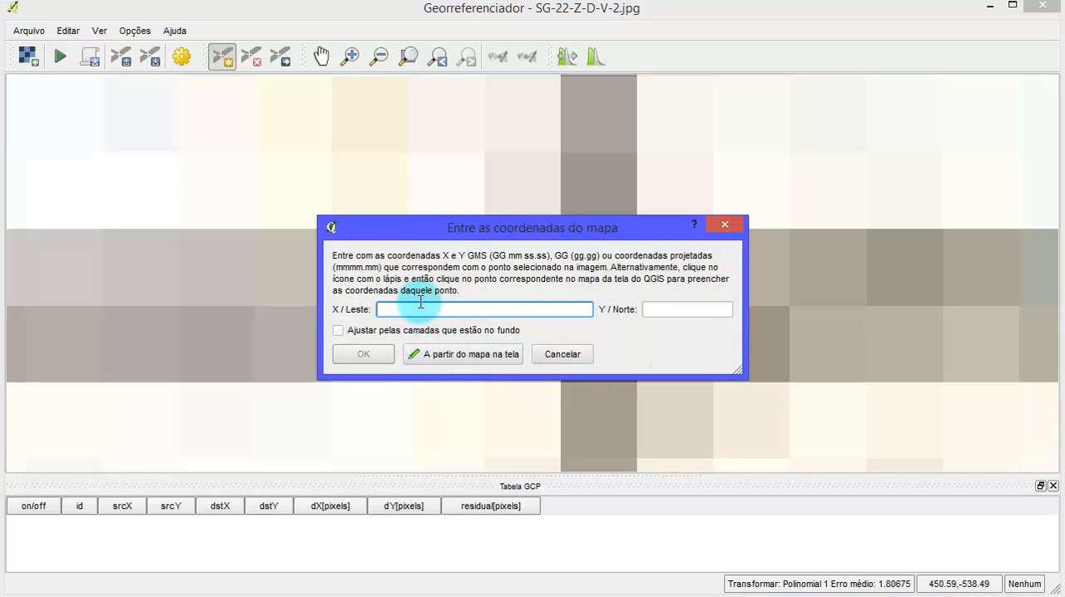
- Set the control point's map coordinates to X 724000 and Y 6954000 and add it to the GCP table
{"action": "type", "text": "724000"}
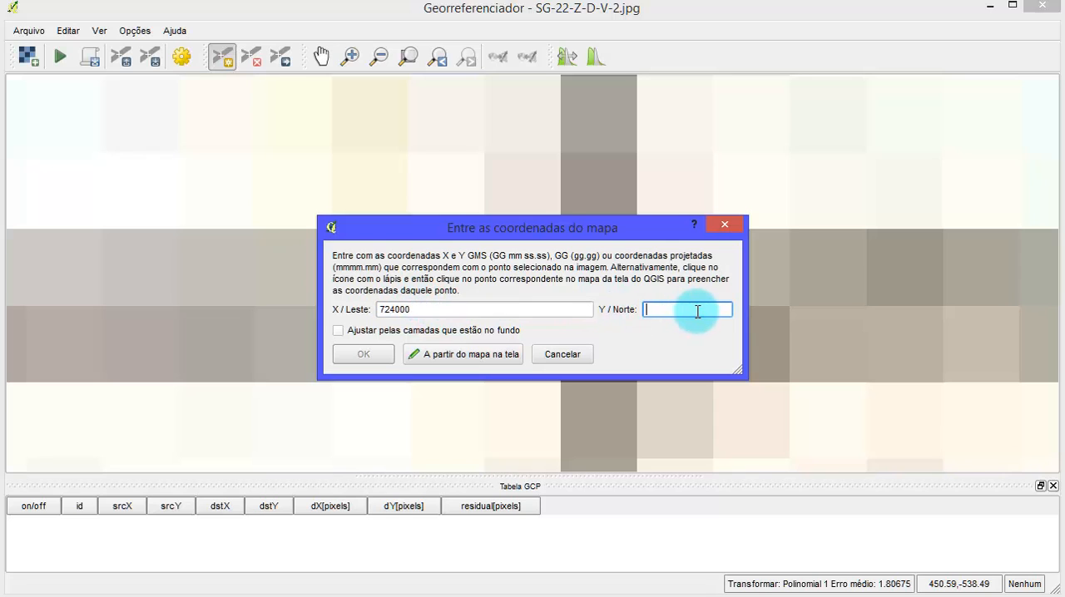
{"action": "left_click", "coordinate": [698, 311]}
{"action": "type", "text": "6954000"}
{"action": "left_click", "coordinate": [370, 354]}
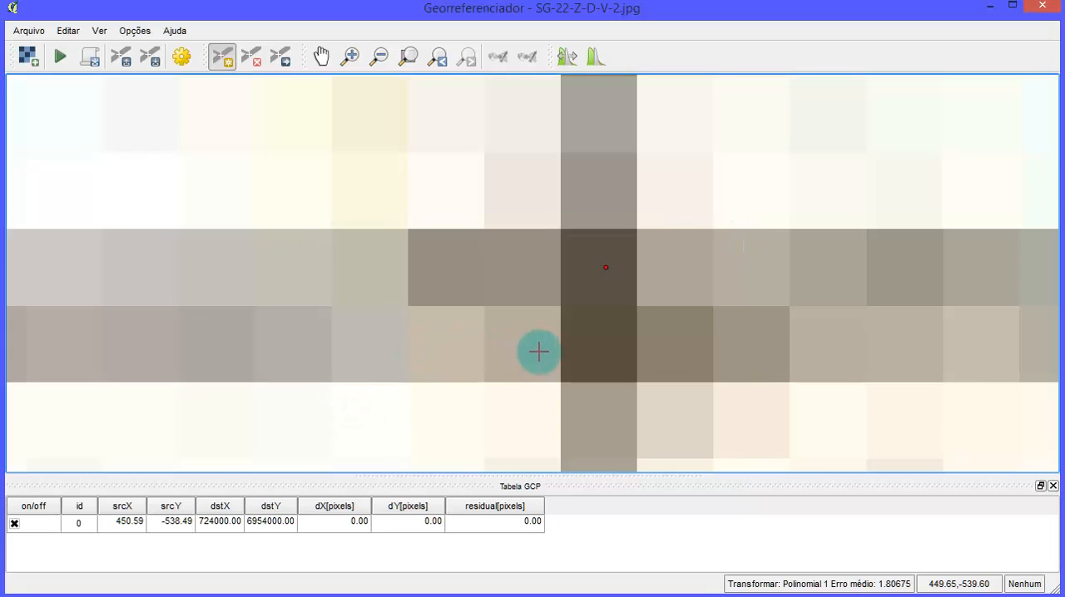
- Move the first control point to the centre of the dark pixel where grid lines 724 and 6954 cross
{"action": "scroll", "coordinate": [539, 352], "scroll_direction": "down", "scroll_amount": 5}
{"action": "scroll", "coordinate": [554, 333], "scroll_direction": "up", "scroll_amount": 5}
{"action": "scroll", "coordinate": [557, 336], "scroll_direction": "down", "scroll_amount": 2}
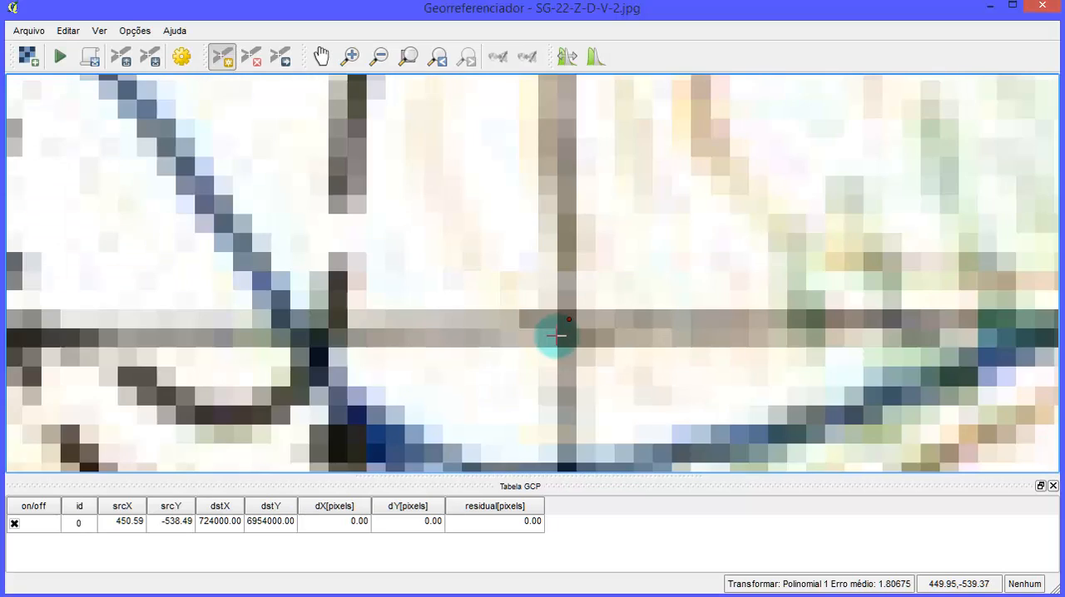
{"action": "scroll", "coordinate": [556, 336], "scroll_direction": "up", "scroll_amount": 5}
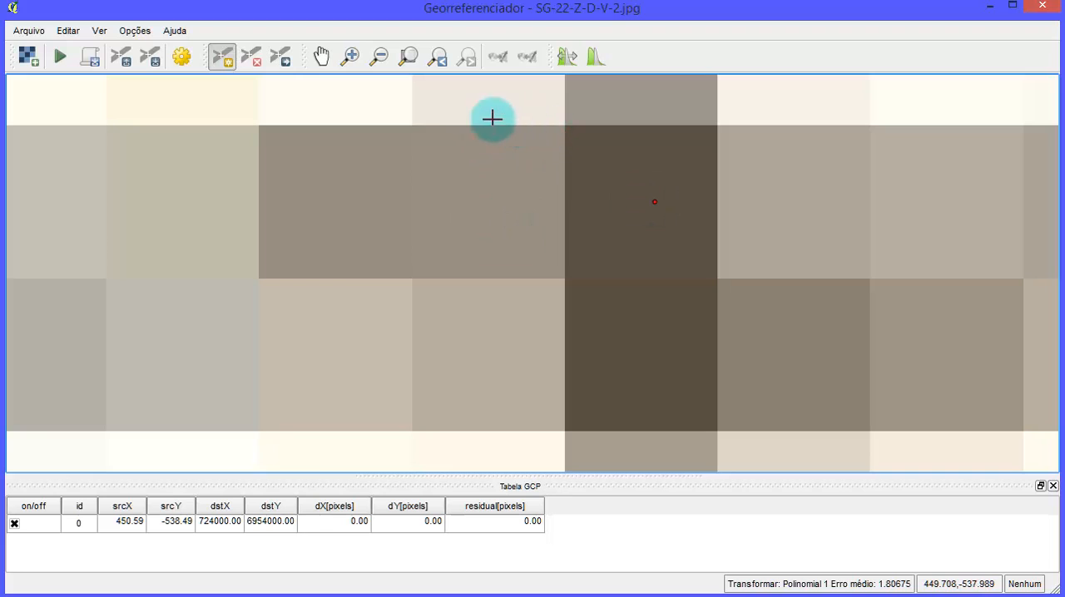
{"action": "left_click", "coordinate": [281, 55]}
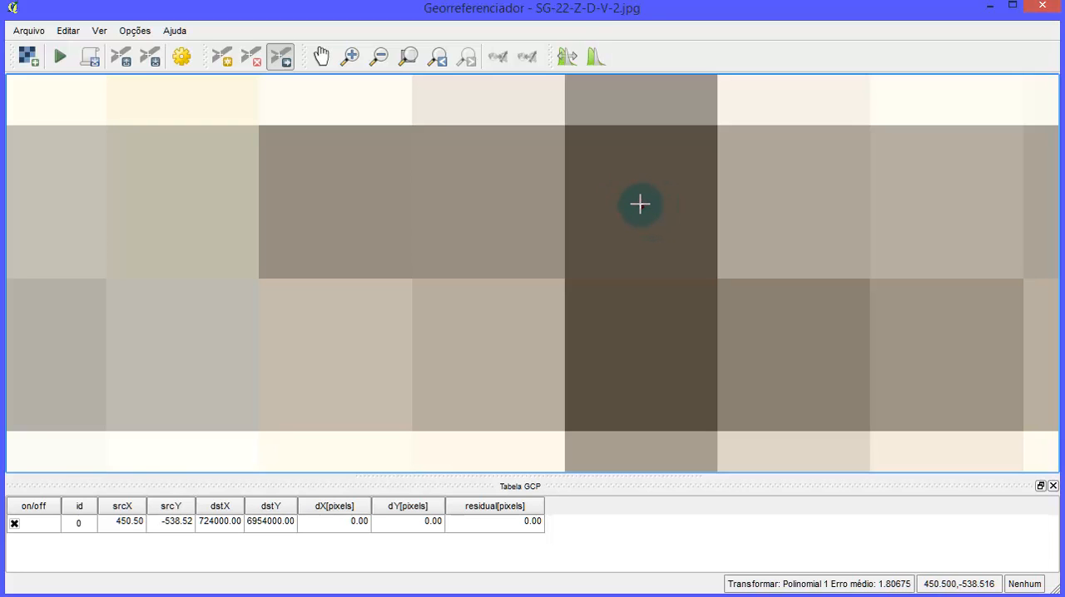
{"action": "scroll", "coordinate": [629, 180], "scroll_direction": "down", "scroll_amount": 2}
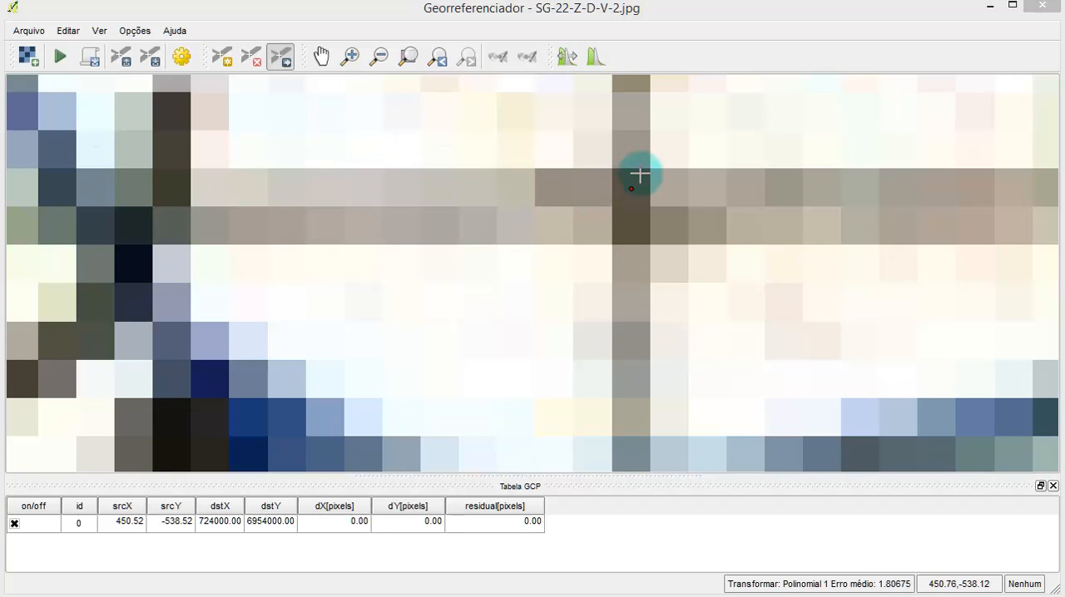
{"action": "scroll", "coordinate": [590, 152], "scroll_direction": "down", "scroll_amount": 4}
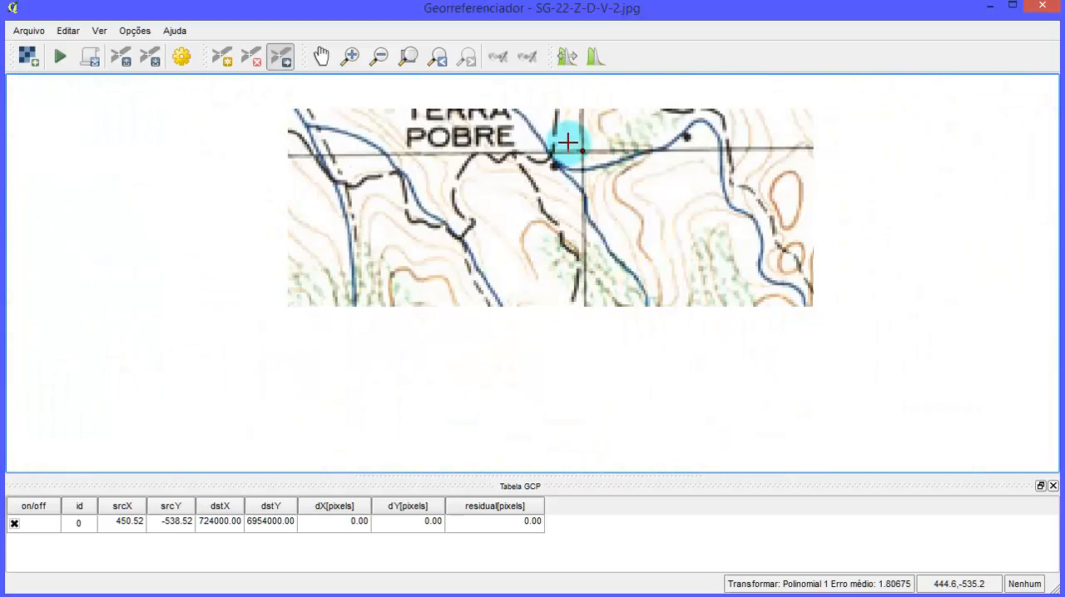
{"action": "left_click_drag", "start_coordinate": [644, 206], "coordinate": [611, 345]}
{"action": "scroll", "coordinate": [571, 273], "scroll_direction": "down", "scroll_amount": 1}
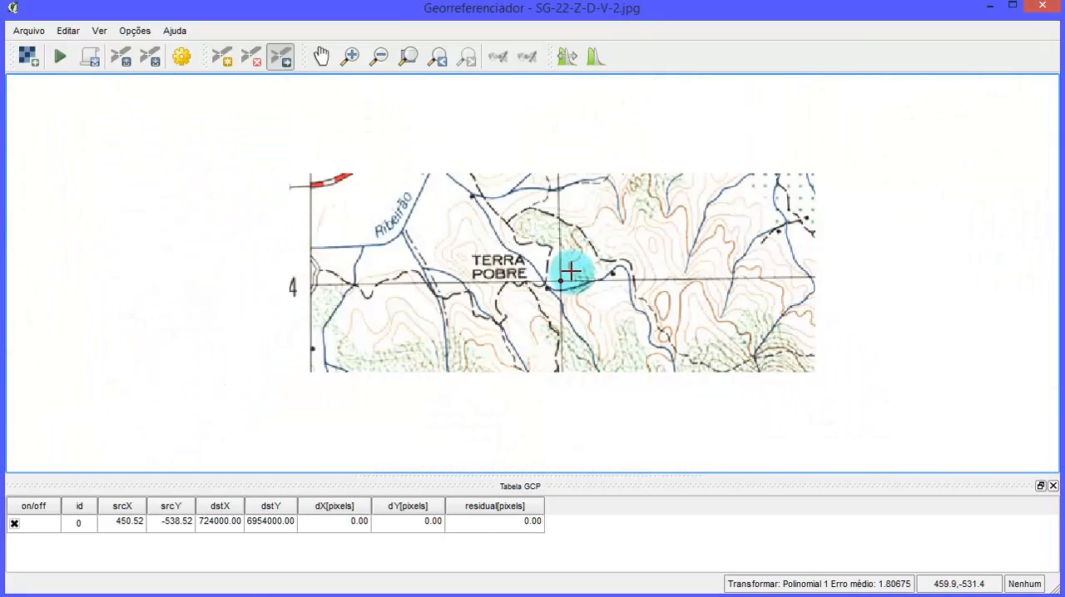
{"action": "left_click", "coordinate": [215, 527]}
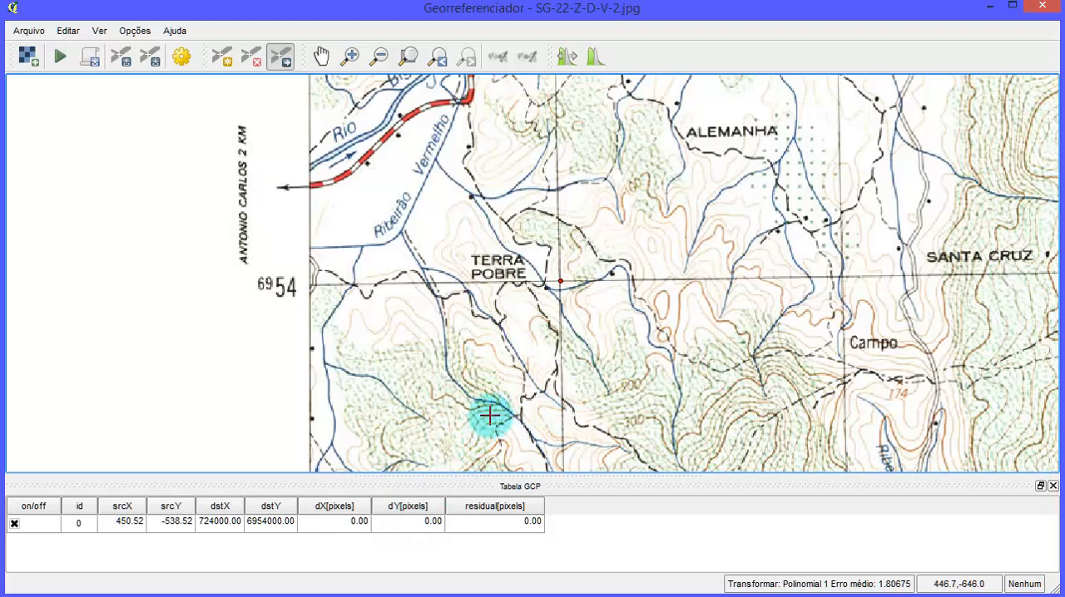
- Add a control point at the crossing of grid lines 744 and 6954 in the northeast, with X 744000 and Y 6954000
{"action": "scroll", "coordinate": [418, 415], "scroll_direction": "down", "scroll_amount": 1}
{"action": "scroll", "coordinate": [497, 360], "scroll_direction": "down", "scroll_amount": 1}
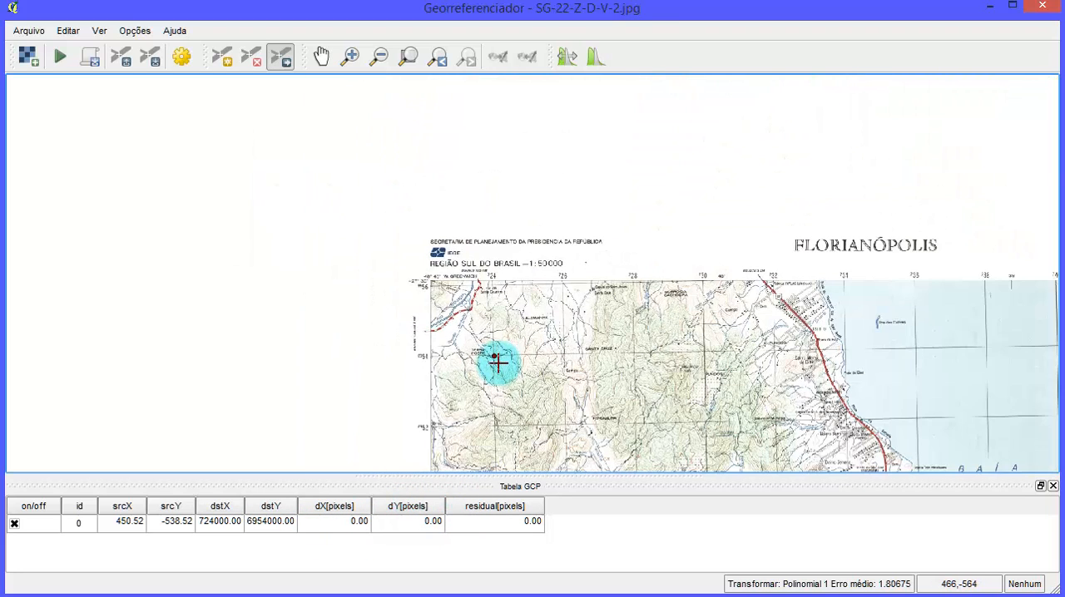
{"action": "left_click_drag", "start_coordinate": [739, 373], "coordinate": [339, 295]}
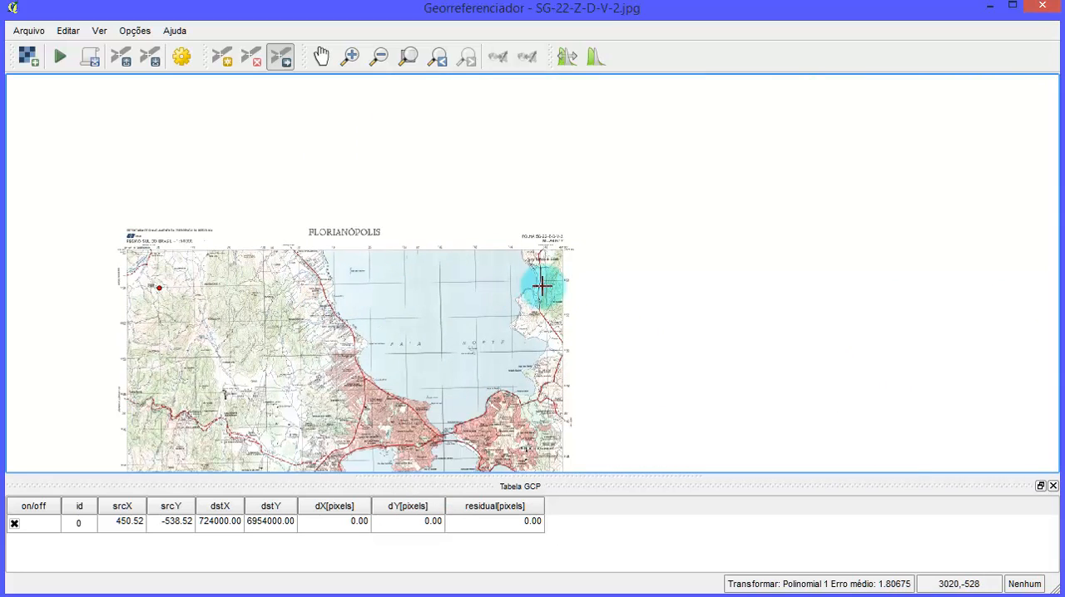
{"action": "scroll", "coordinate": [544, 287], "scroll_direction": "up", "scroll_amount": 2}
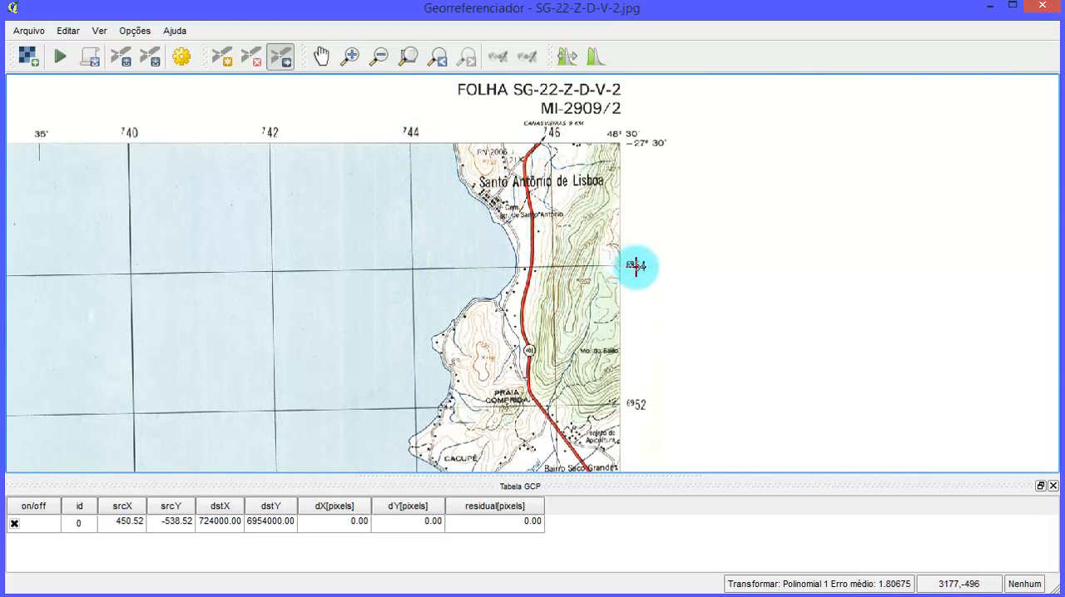
{"action": "scroll", "coordinate": [428, 269], "scroll_direction": "up", "scroll_amount": 2}
{"action": "scroll", "coordinate": [387, 276], "scroll_direction": "up", "scroll_amount": 5}
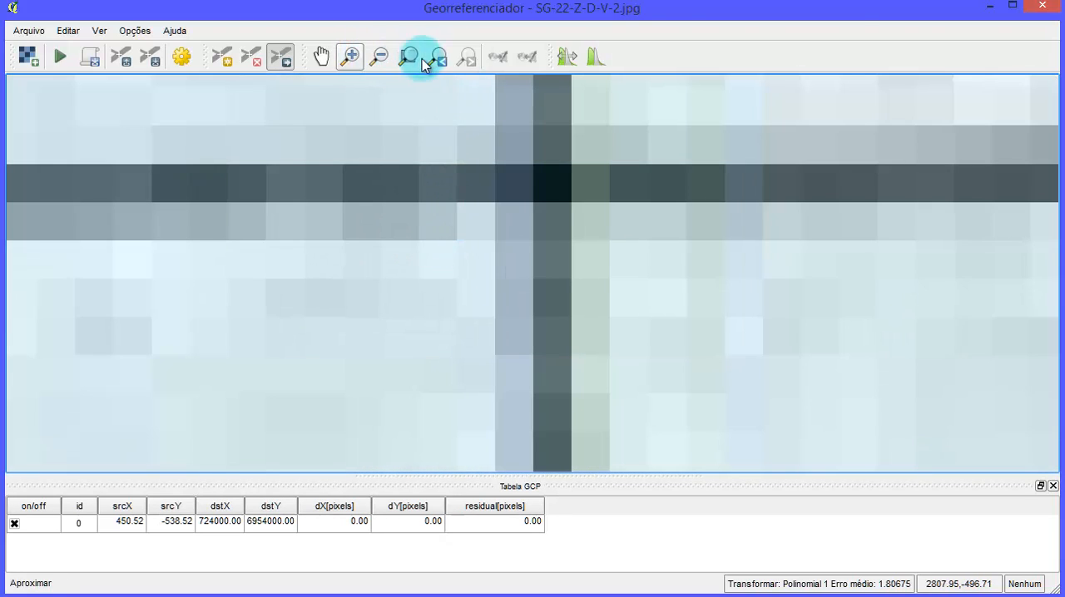
{"action": "left_click", "coordinate": [223, 58]}
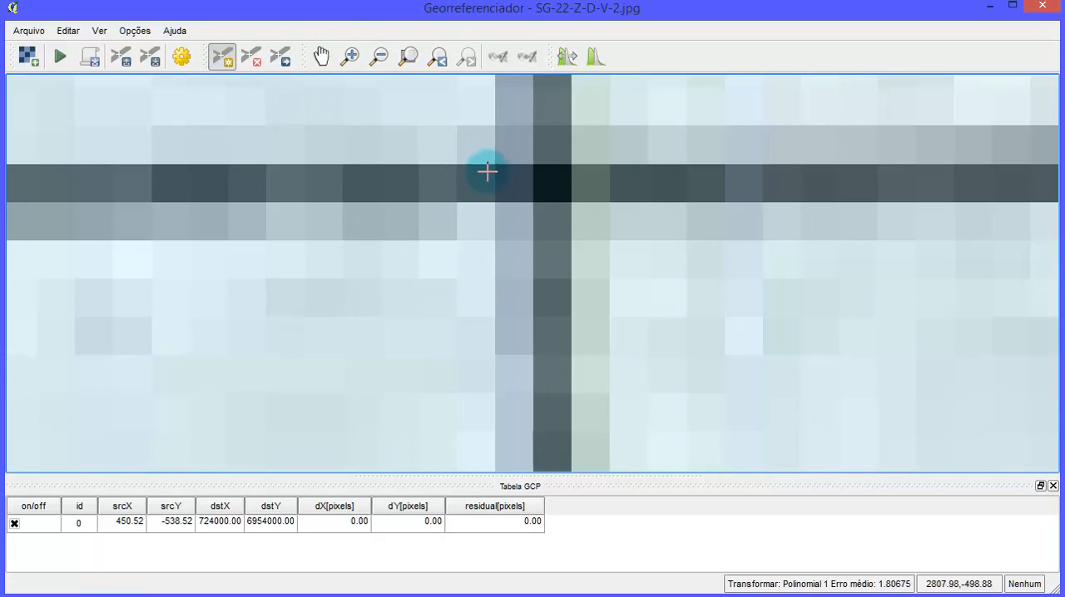
{"action": "left_click", "coordinate": [553, 182]}
{"action": "left_click", "coordinate": [443, 313]}
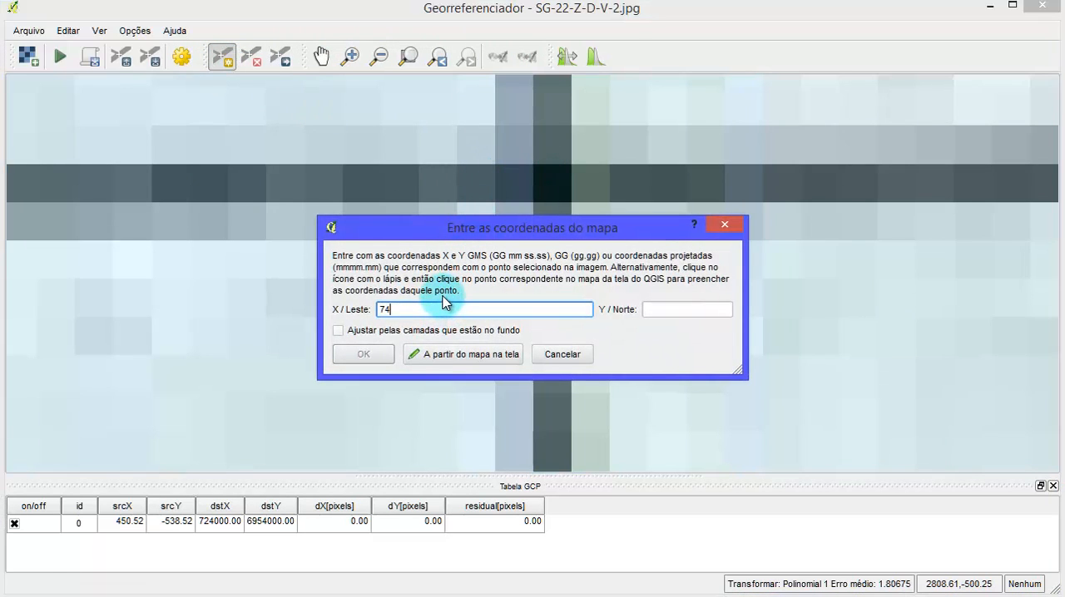
{"action": "type", "text": "744000"}
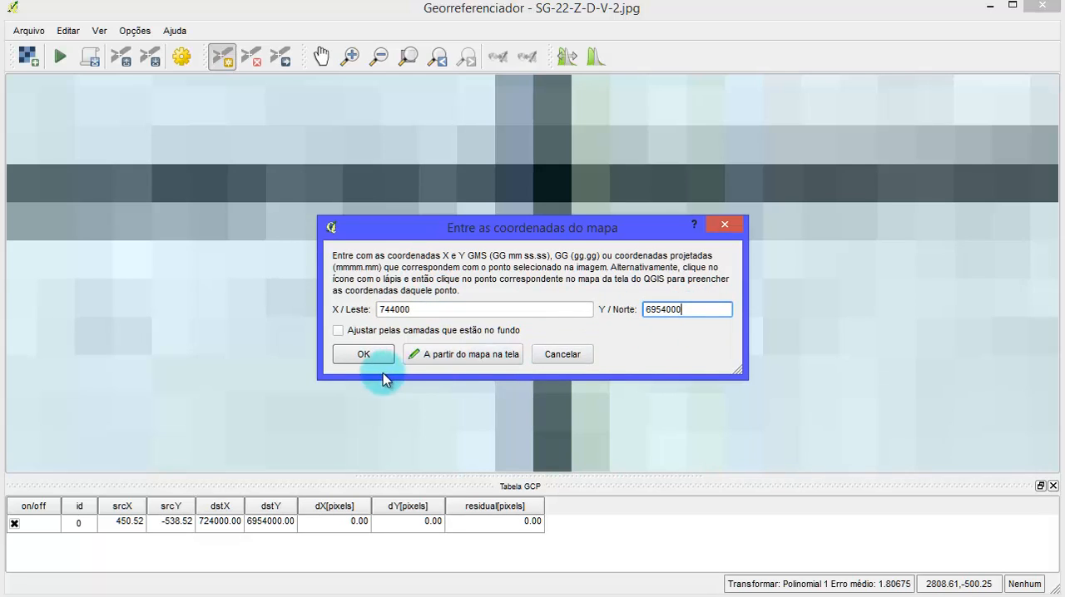
{"action": "left_click", "coordinate": [362, 353]}
- Locate the crossing of grid lines 744 and 6930 in the southeast, check point P003's row in the Excel sheet, and return to the Georeferencer
{"action": "scroll", "coordinate": [559, 335], "scroll_direction": "down", "scroll_amount": 1}
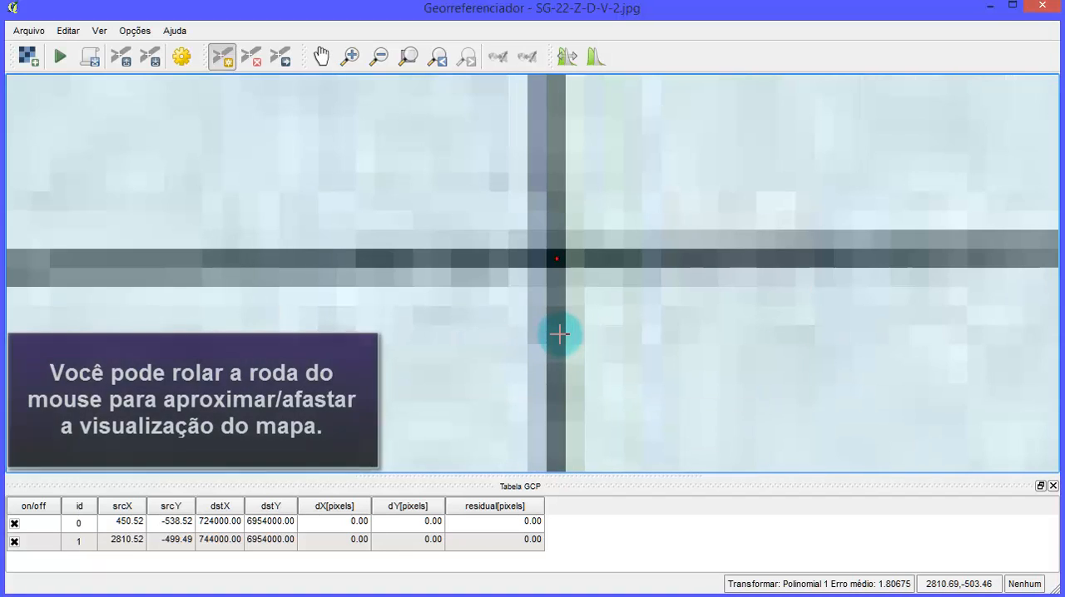
{"action": "scroll", "coordinate": [559, 336], "scroll_direction": "down", "scroll_amount": 8}
{"action": "scroll", "coordinate": [559, 347], "scroll_direction": "up", "scroll_amount": 1}
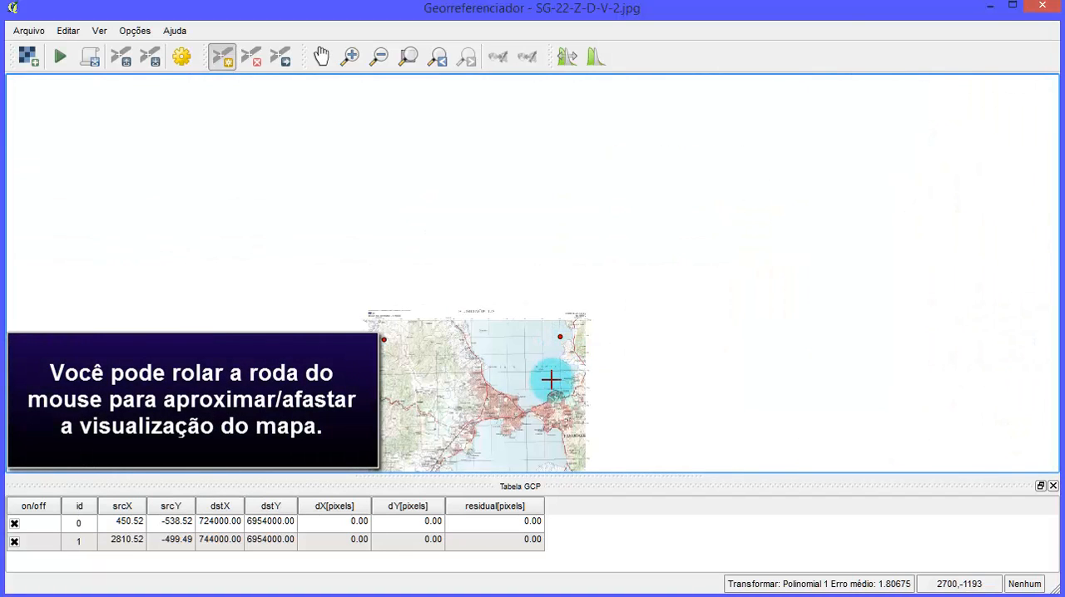
{"action": "scroll", "coordinate": [550, 381], "scroll_direction": "up", "scroll_amount": 6}
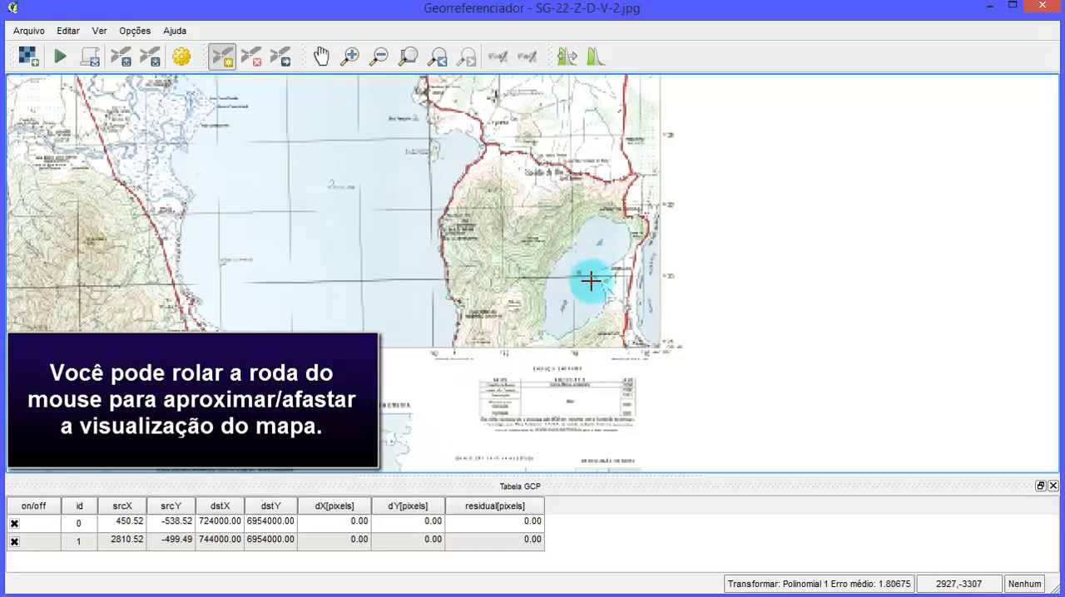
{"action": "scroll", "coordinate": [590, 282], "scroll_direction": "up", "scroll_amount": 4}
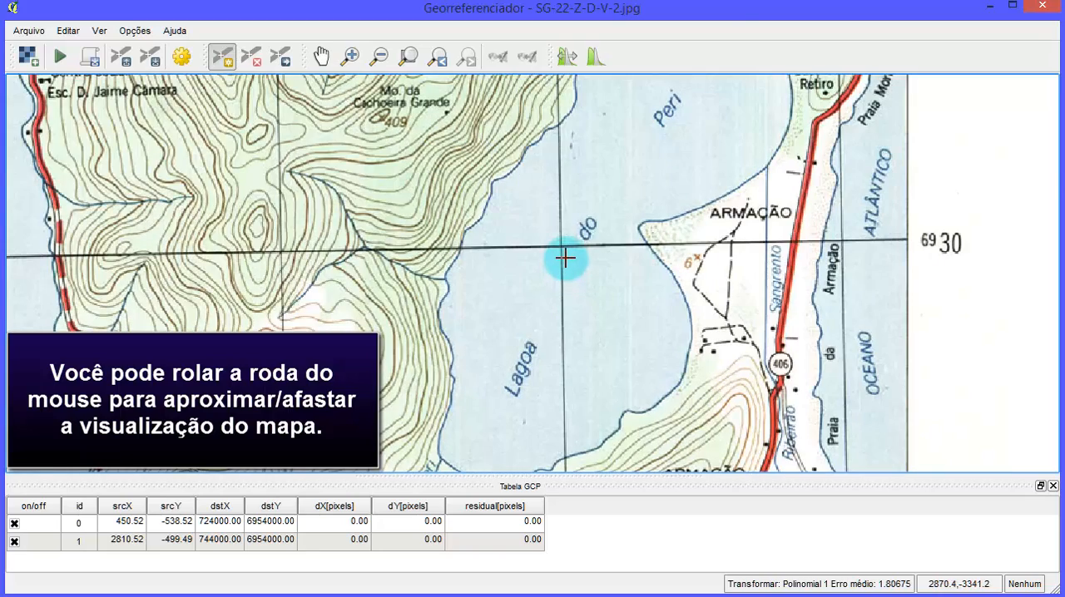
{"action": "scroll", "coordinate": [565, 259], "scroll_direction": "up", "scroll_amount": 5}
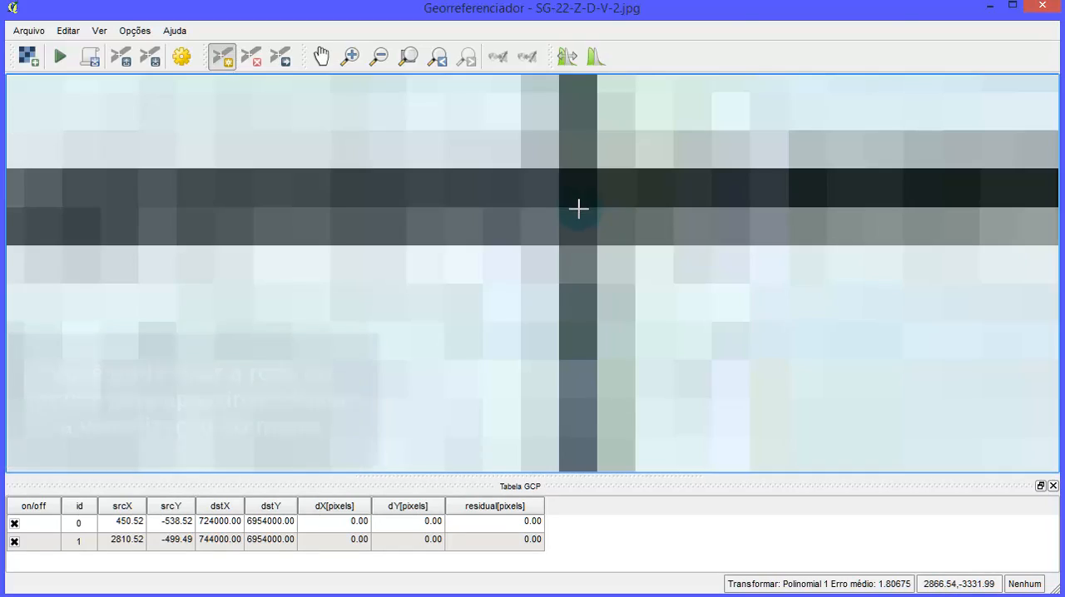
{"action": "key", "text": "alt+Tab"}
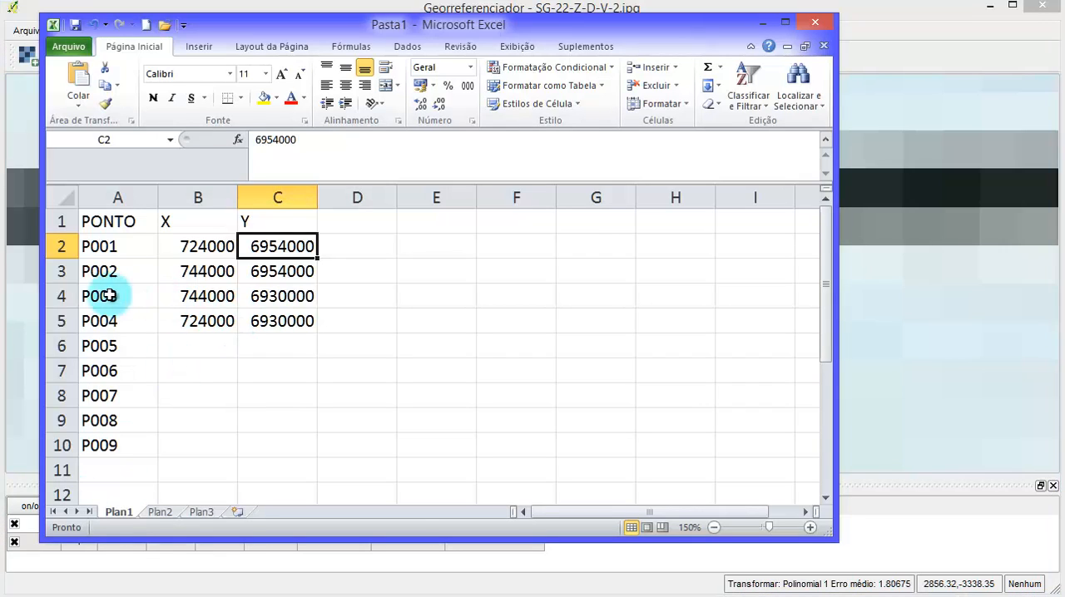
{"action": "left_click", "coordinate": [61, 296]}
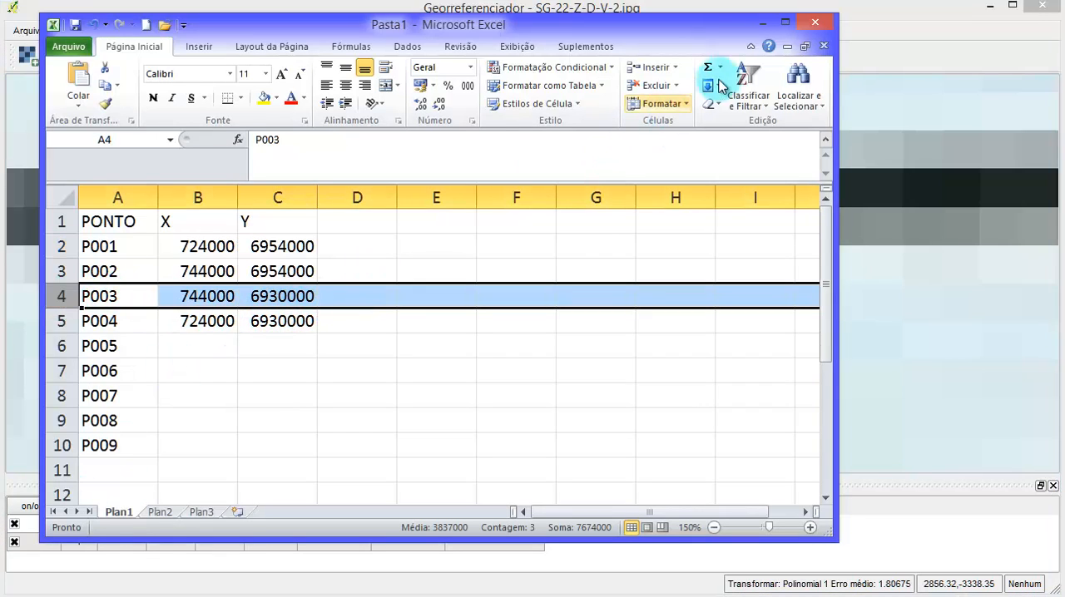
{"action": "left_click", "coordinate": [785, 22]}
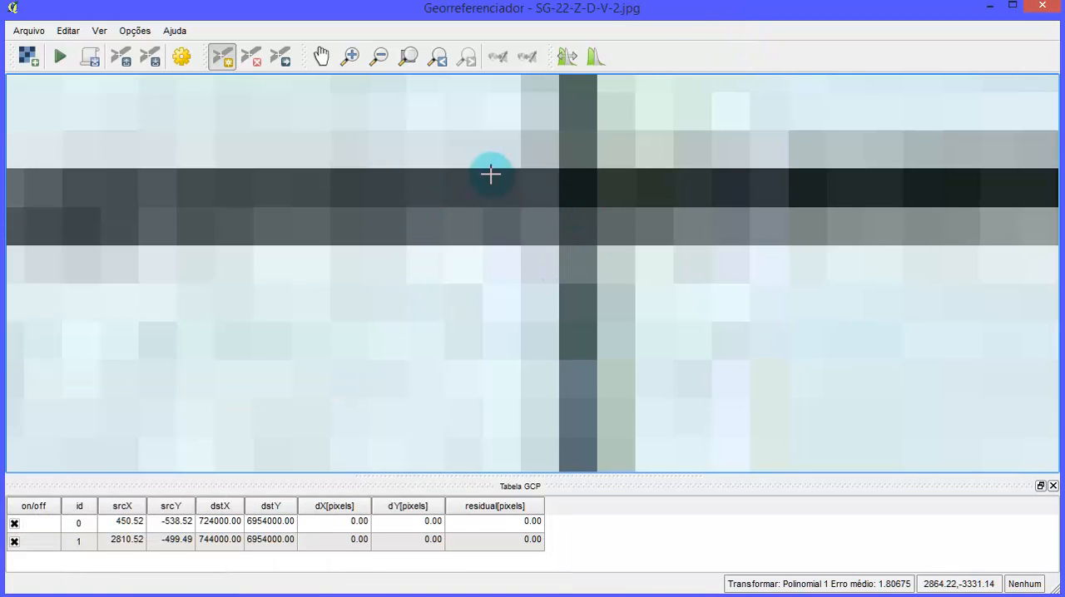
- Add a control point on the southeast grid crossing with X 744000 and Y 6930000
{"action": "left_click", "coordinate": [577, 190]}
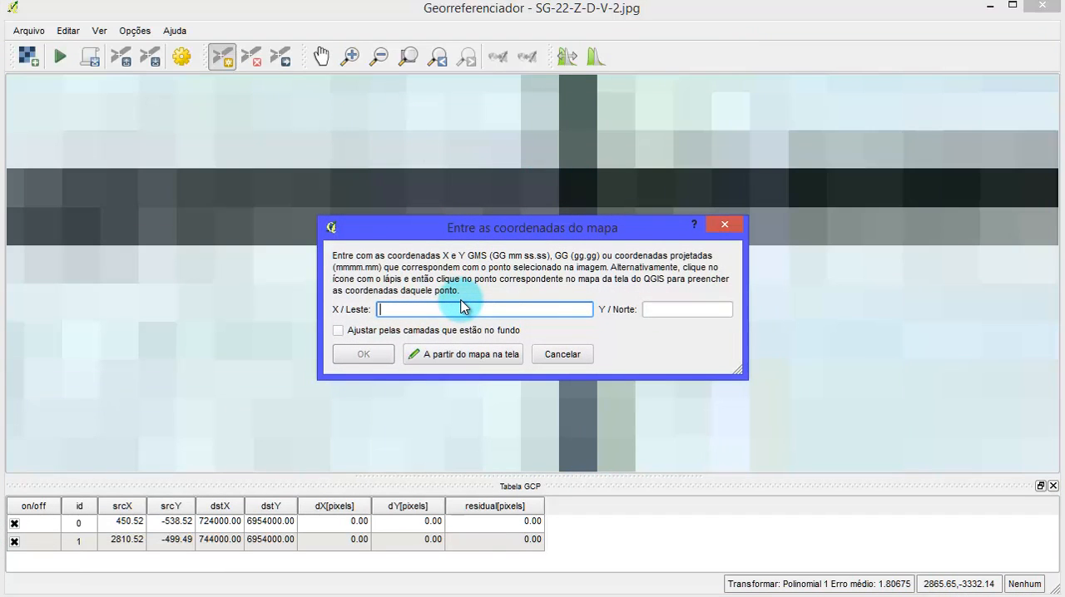
{"action": "type", "text": "7444"}
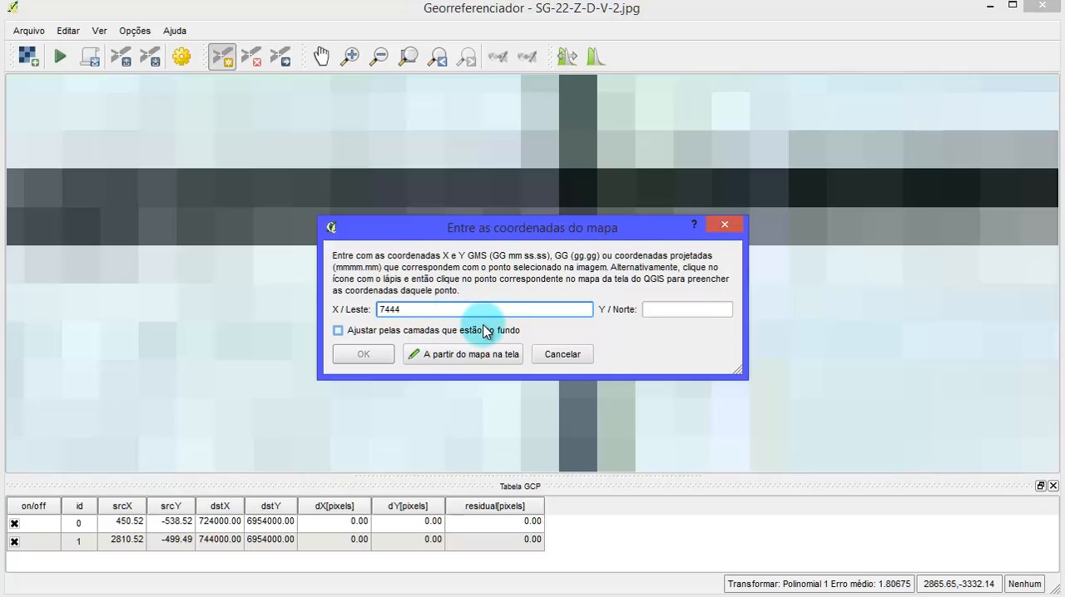
{"action": "type", "text": "000"}
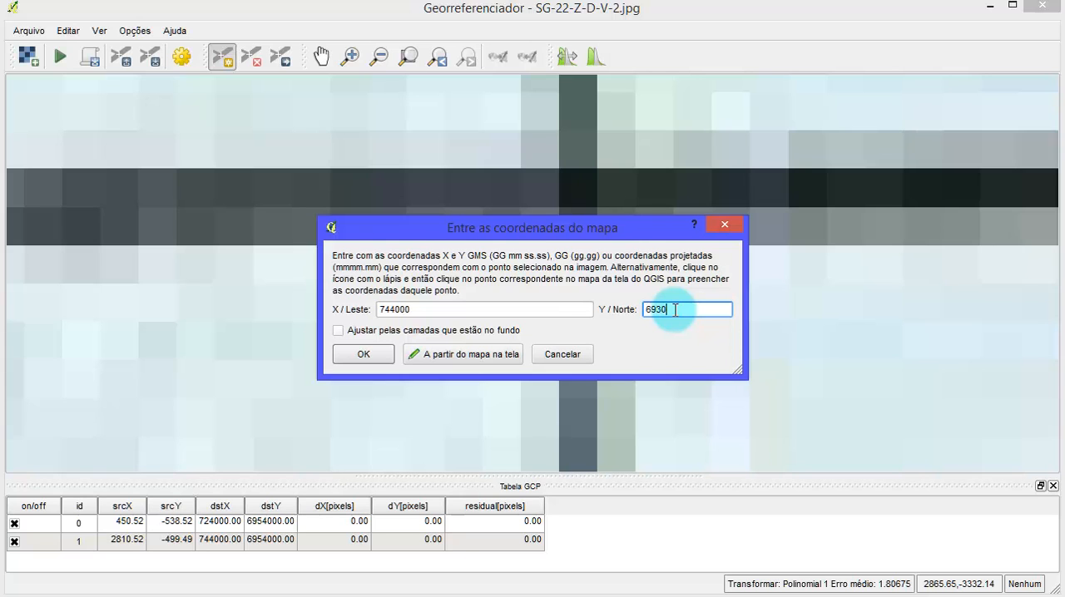
{"action": "left_click", "coordinate": [675, 309]}
{"action": "type", "text": "6930000"}
{"action": "left_click", "coordinate": [348, 359]}
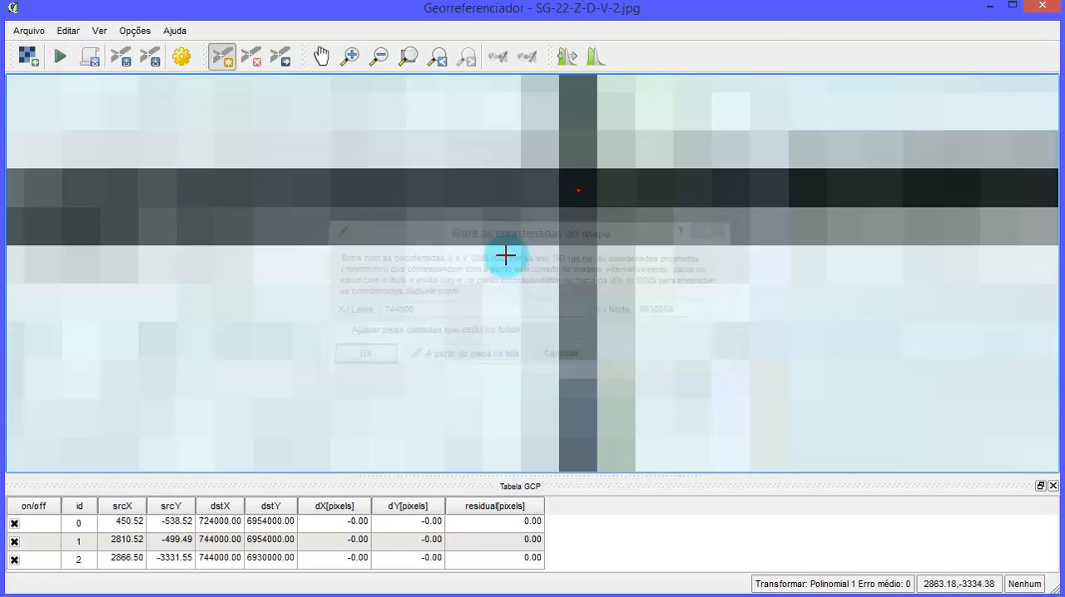
- Add a control point at the crossing of grid lines 724 and 6930 in the southwest, with X 724000 and Y 6930000
{"action": "scroll", "coordinate": [545, 241], "scroll_direction": "down", "scroll_amount": 5}
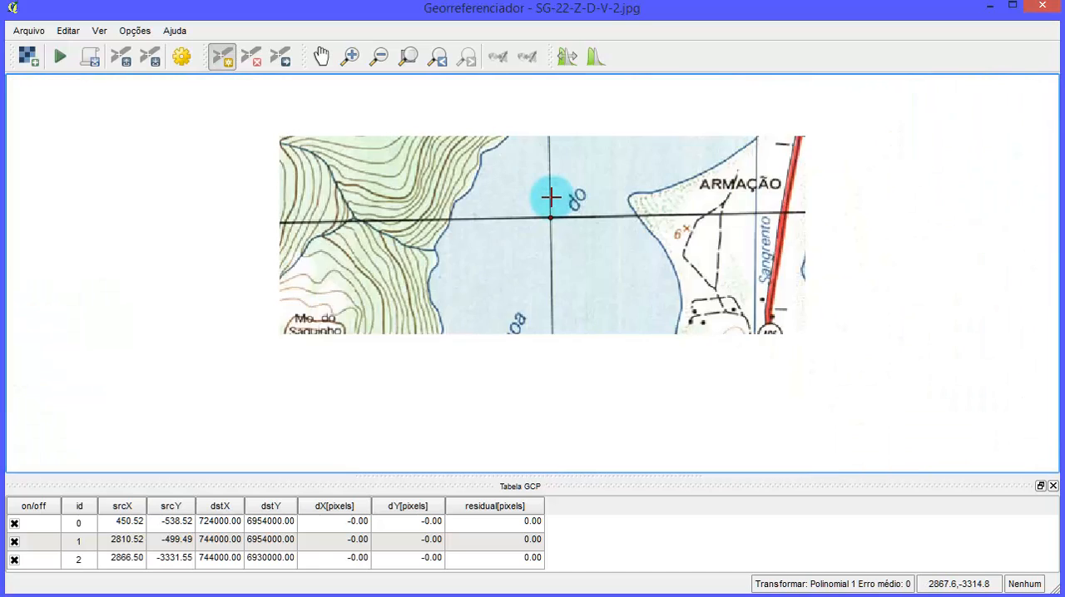
{"action": "left_click_drag", "start_coordinate": [205, 171], "coordinate": [496, 268]}
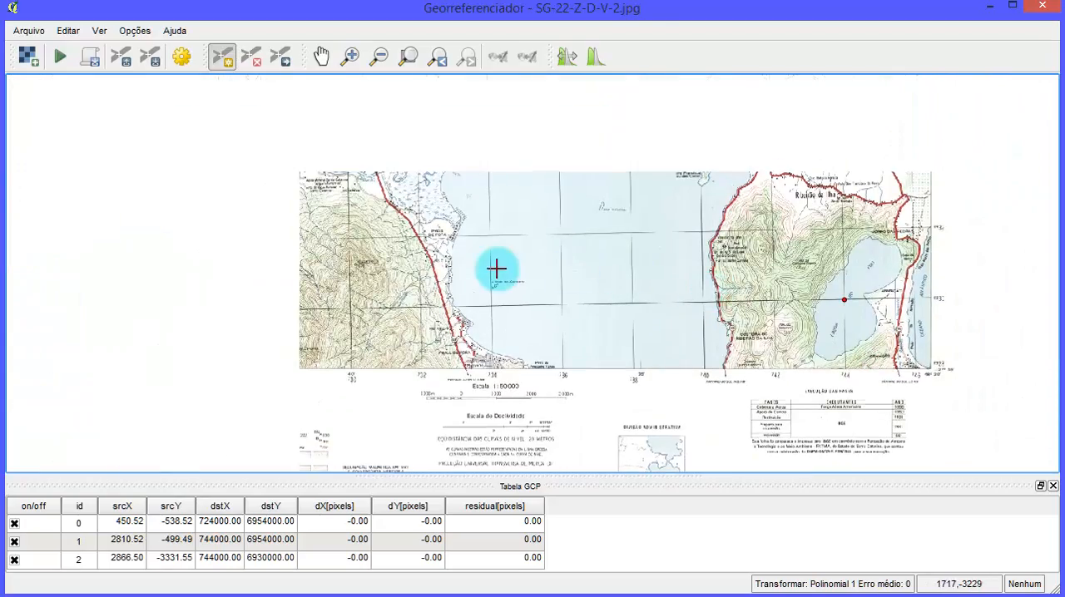
{"action": "left_click_drag", "start_coordinate": [423, 263], "coordinate": [561, 305]}
{"action": "scroll", "coordinate": [563, 340], "scroll_direction": "up", "scroll_amount": 3}
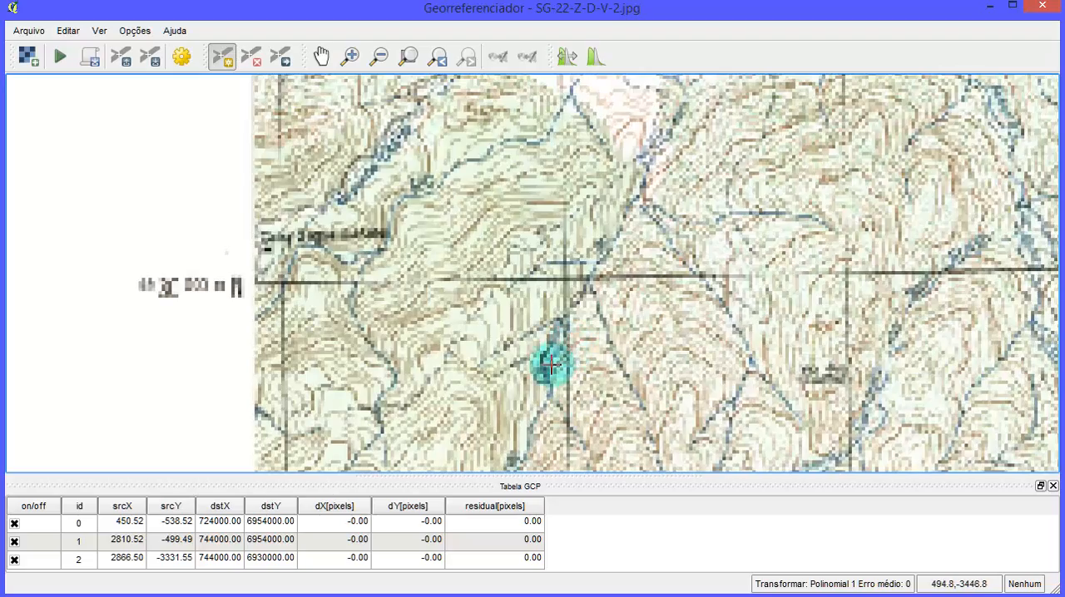
{"action": "left_click_drag", "start_coordinate": [552, 361], "coordinate": [545, 266]}
{"action": "scroll", "coordinate": [561, 166], "scroll_direction": "up", "scroll_amount": 5}
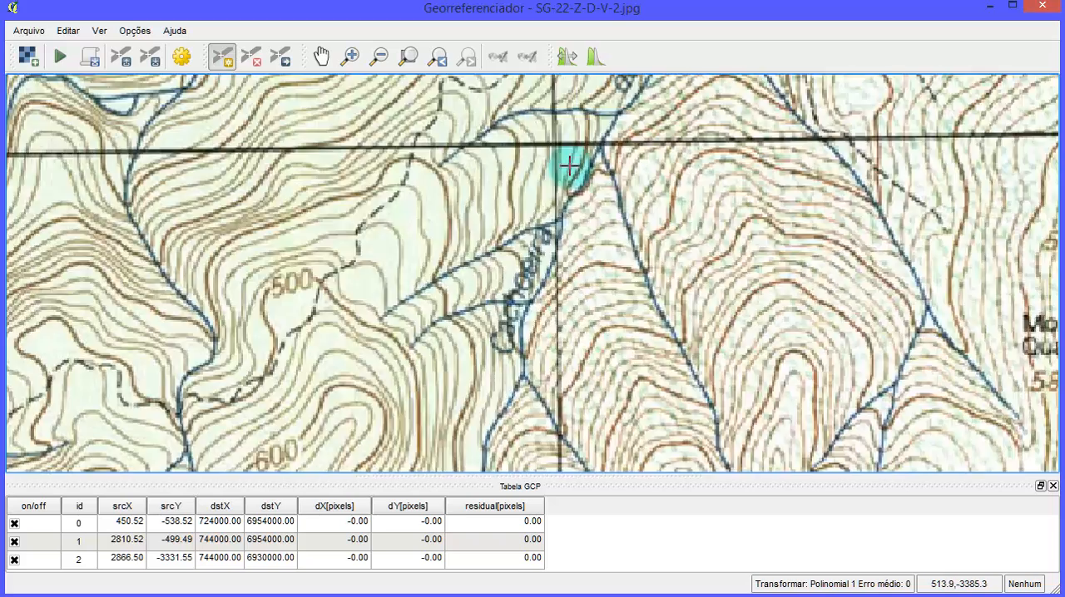
{"action": "scroll", "coordinate": [565, 310], "scroll_direction": "down", "scroll_amount": 3}
{"action": "scroll", "coordinate": [554, 263], "scroll_direction": "up", "scroll_amount": 4}
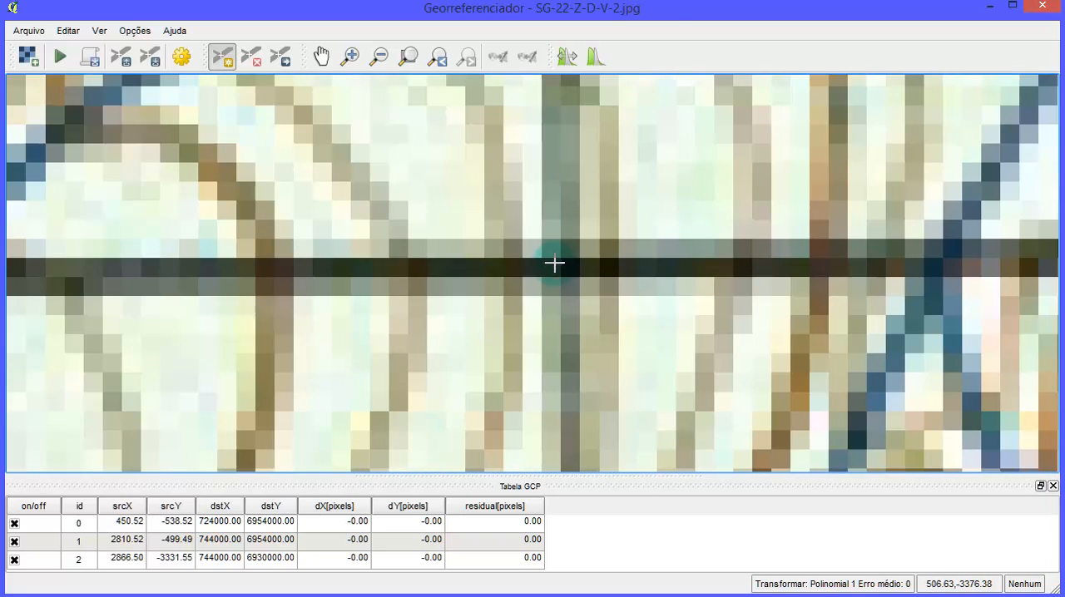
{"action": "left_click", "coordinate": [570, 266]}
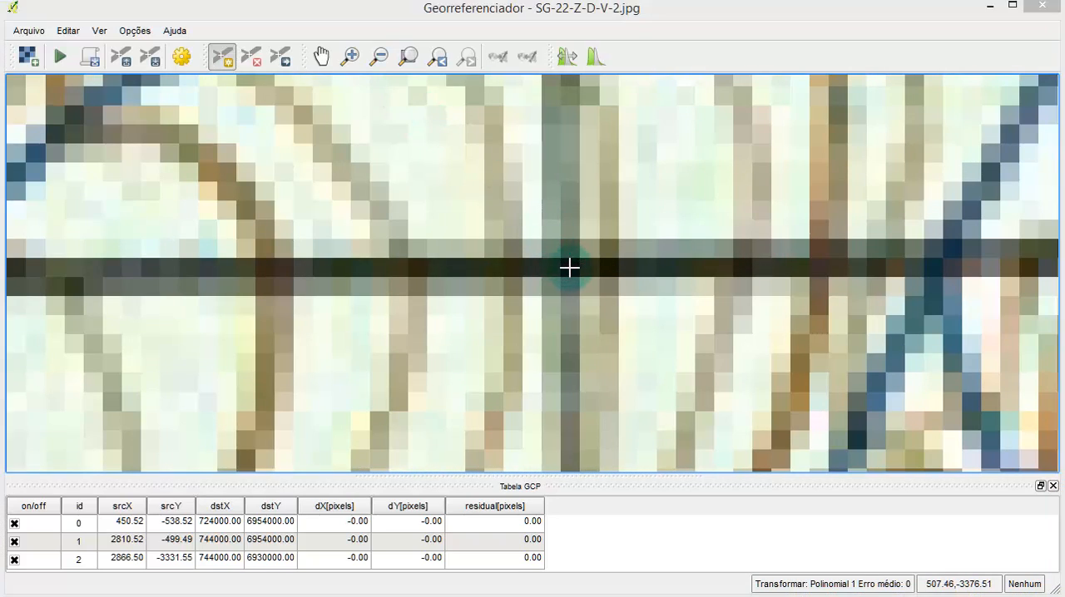
{"action": "left_click", "coordinate": [475, 309]}
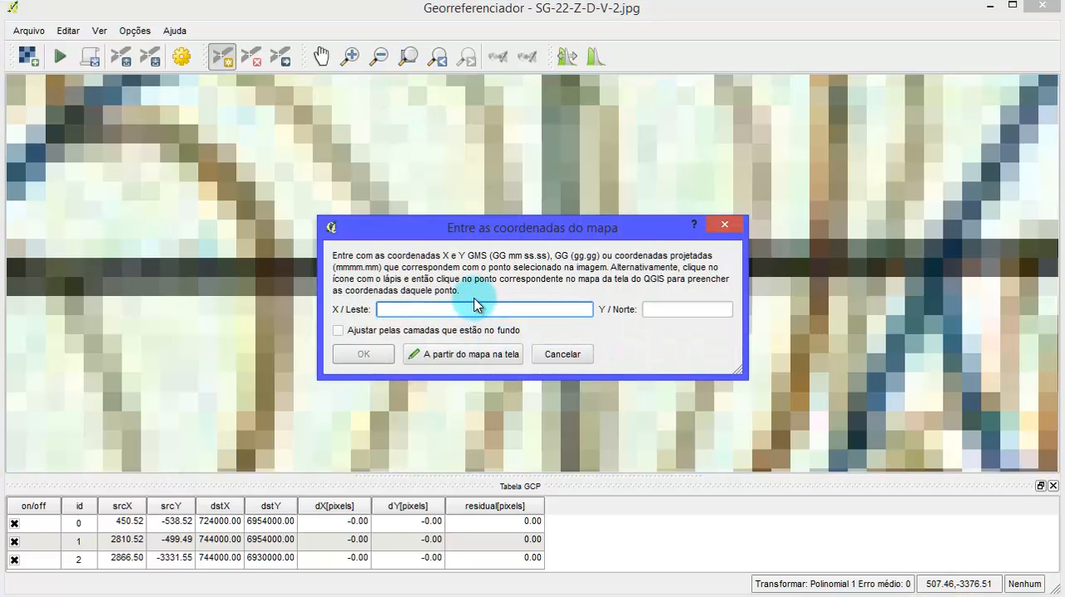
{"action": "type", "text": "724000"}
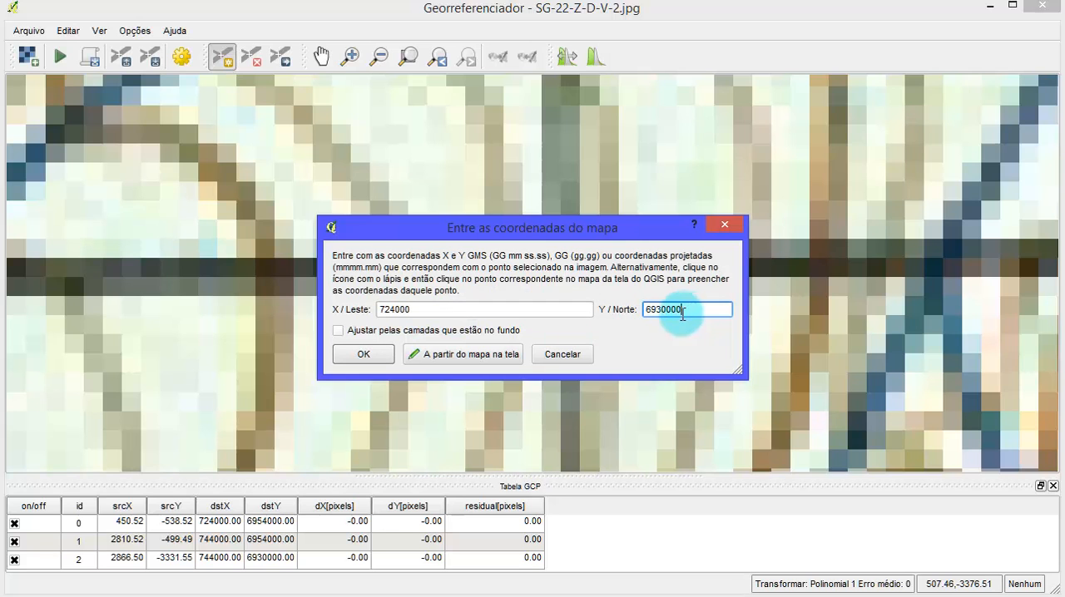
{"action": "left_click", "coordinate": [364, 354]}
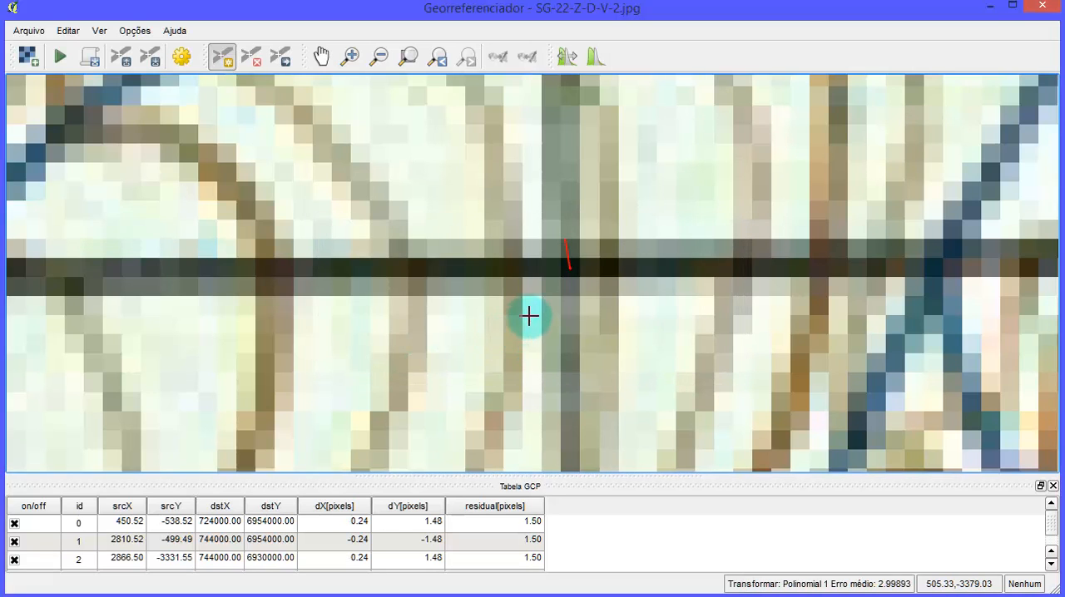
- Bring the whole chart into view and enlarge the GCP table to examine all control points' residuals and the mean error
{"action": "scroll", "coordinate": [529, 315], "scroll_direction": "down", "scroll_amount": 5}
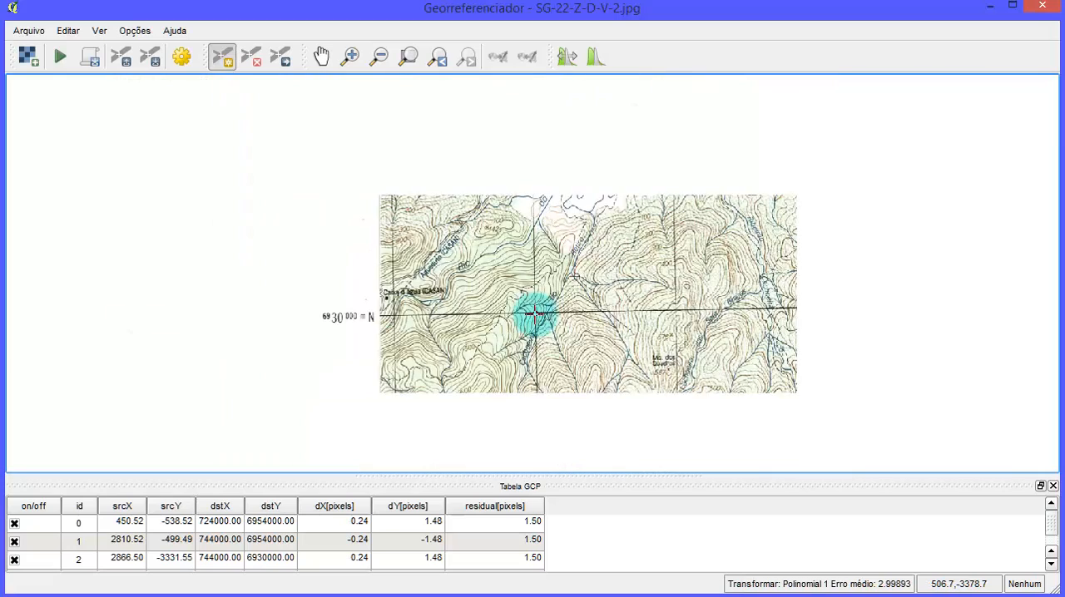
{"action": "scroll", "coordinate": [535, 313], "scroll_direction": "down", "scroll_amount": 1}
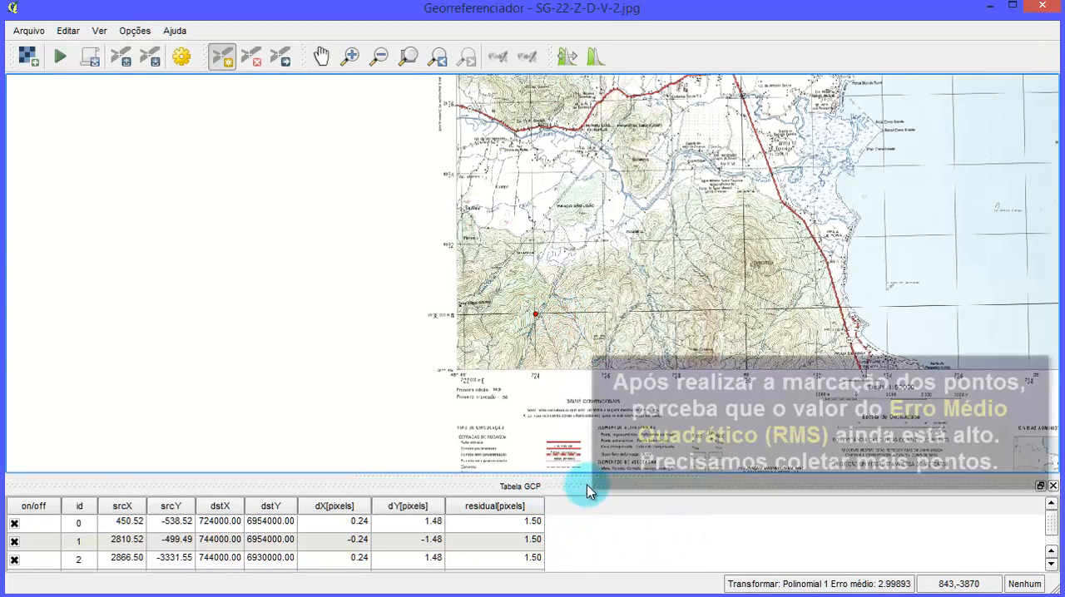
{"action": "scroll", "coordinate": [674, 262], "scroll_direction": "down", "scroll_amount": 2}
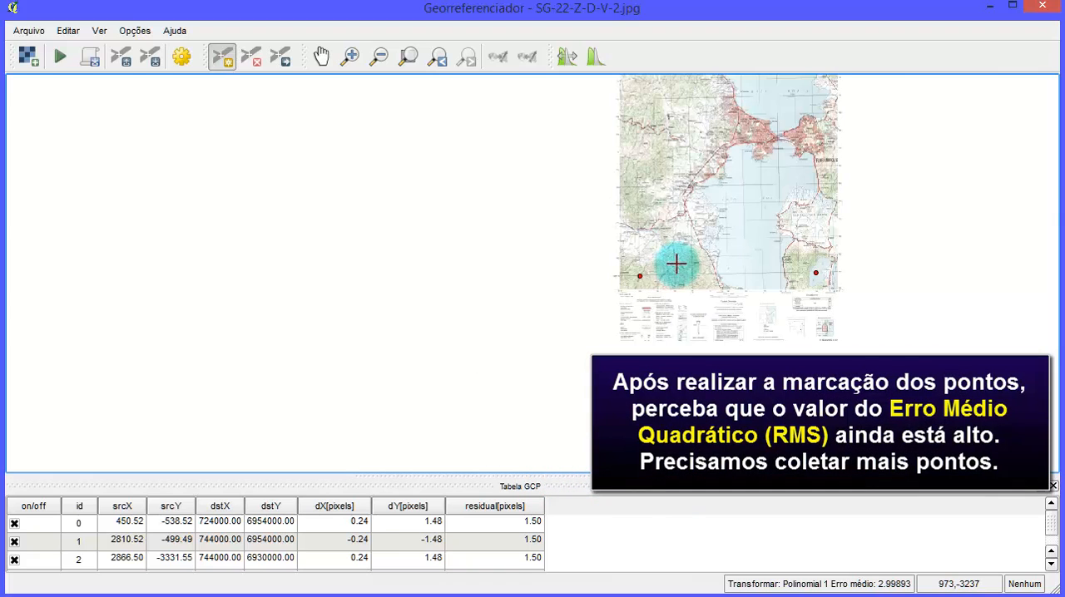
{"action": "left_click_drag", "start_coordinate": [719, 235], "coordinate": [667, 253]}
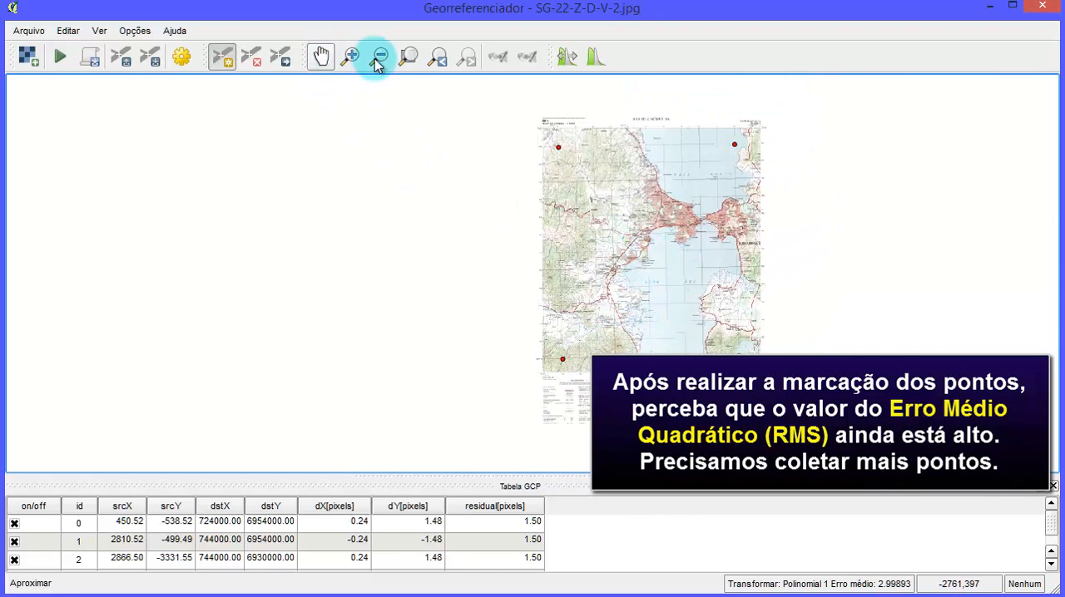
{"action": "left_click", "coordinate": [408, 55]}
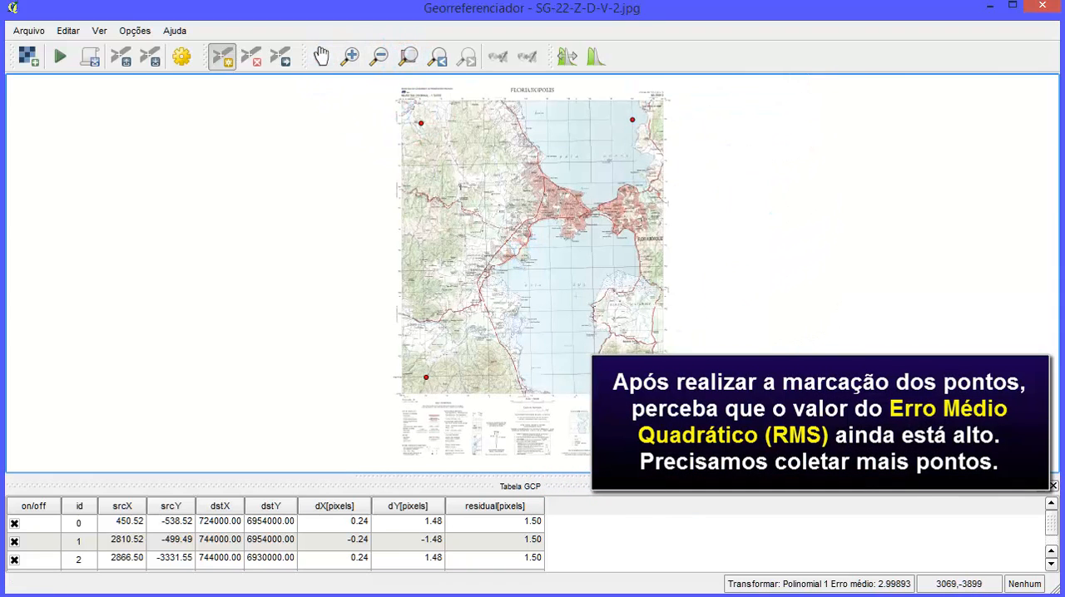
{"action": "left_click_drag", "start_coordinate": [503, 449], "coordinate": [518, 316]}
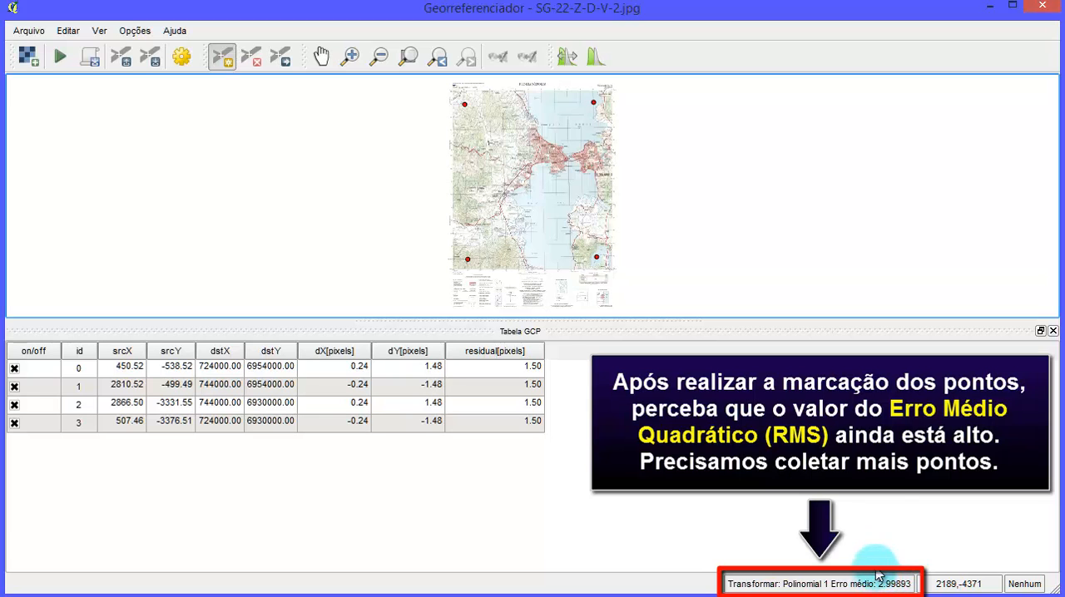
- Set the transformation's output raster to SG-22-Z-D-V-2_modificado.tif in the Georref folder and accept the settings
{"action": "left_click", "coordinate": [181, 56]}
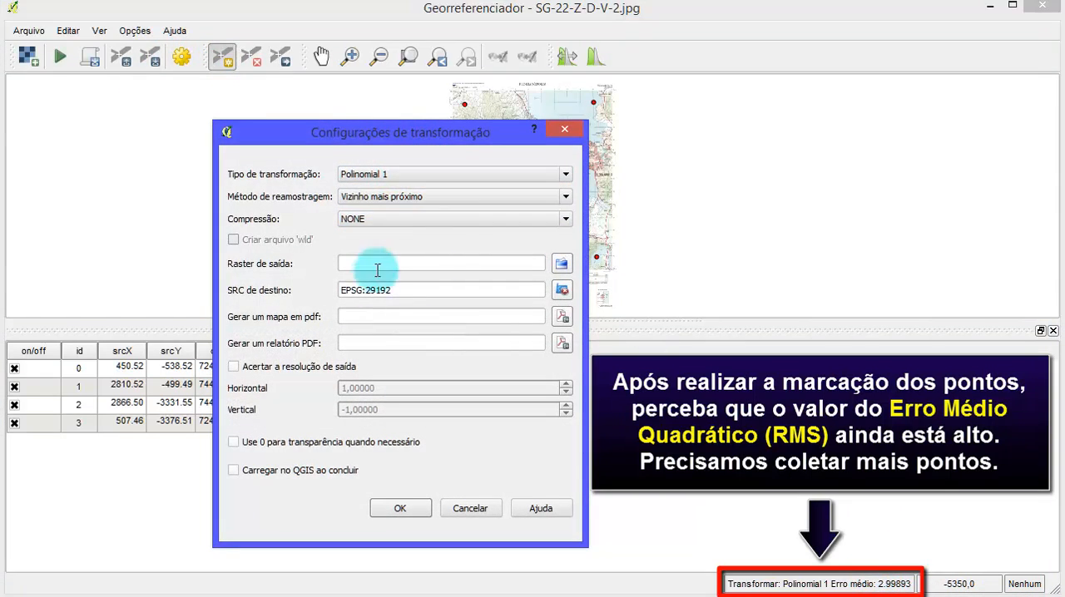
{"action": "left_click", "coordinate": [561, 263]}
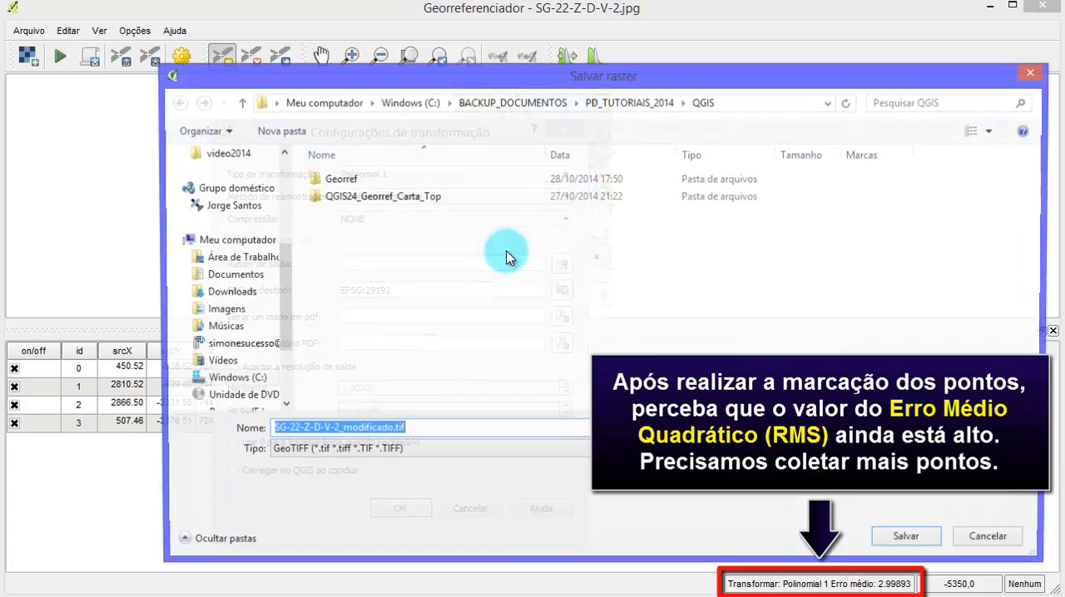
{"action": "double_click", "coordinate": [341, 180]}
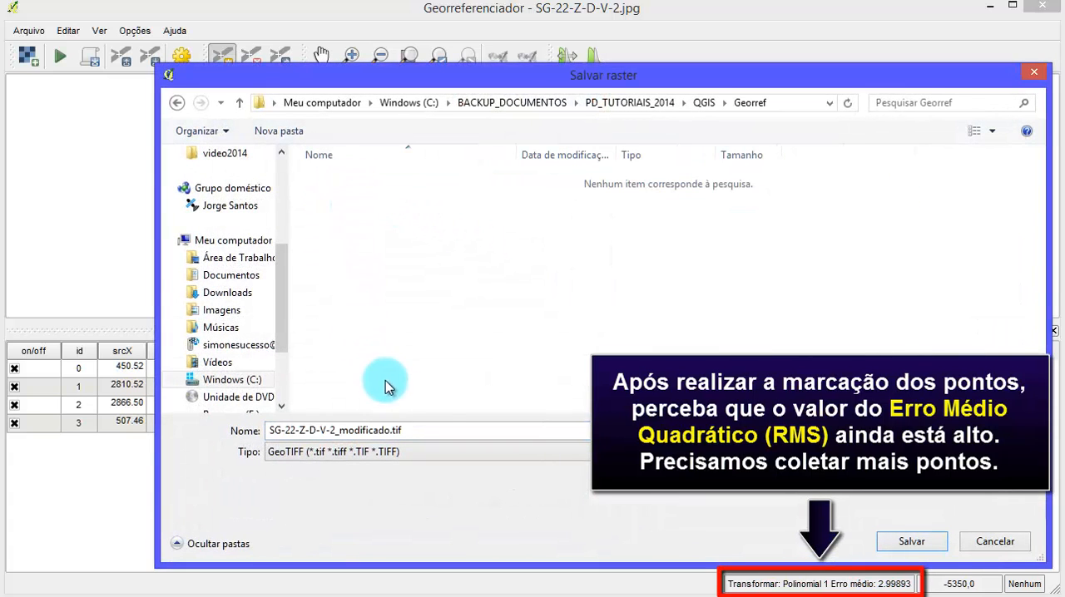
{"action": "left_click", "coordinate": [909, 541]}
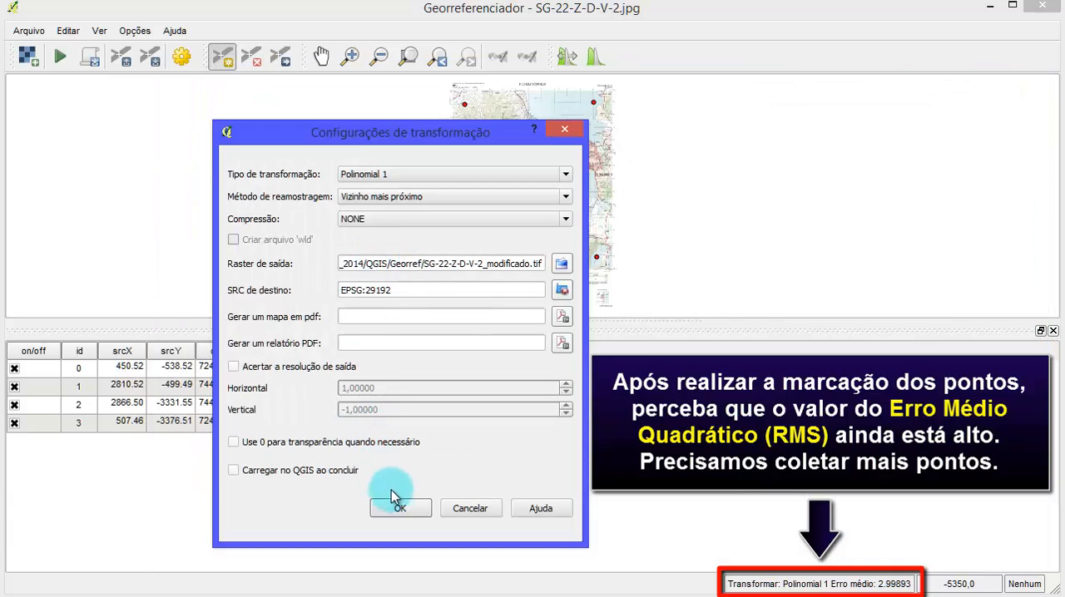
{"action": "left_click", "coordinate": [426, 506]}
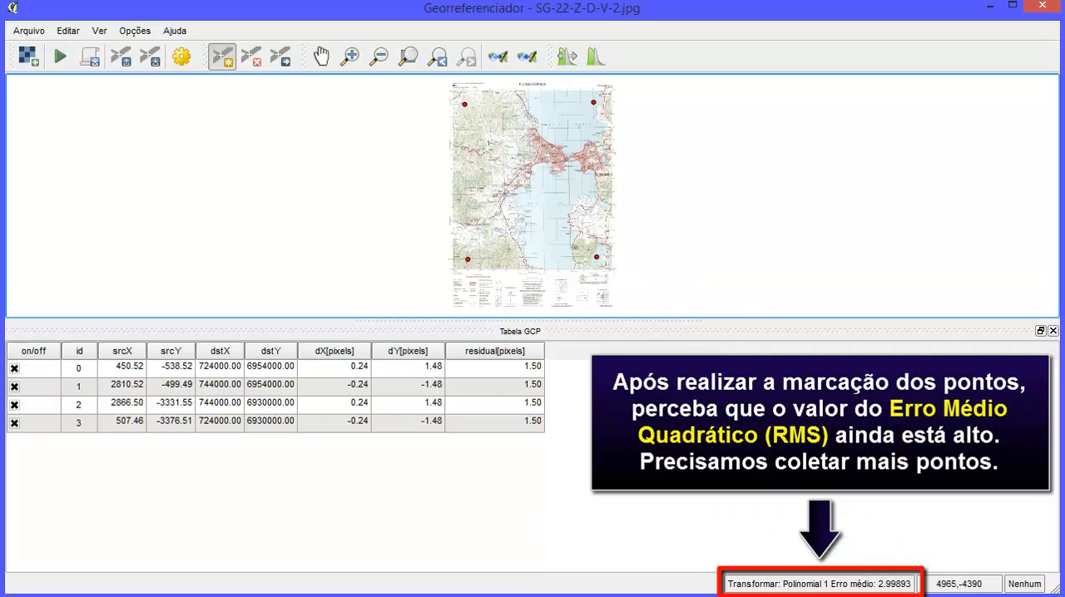
{"action": "left_click", "coordinate": [602, 11]}
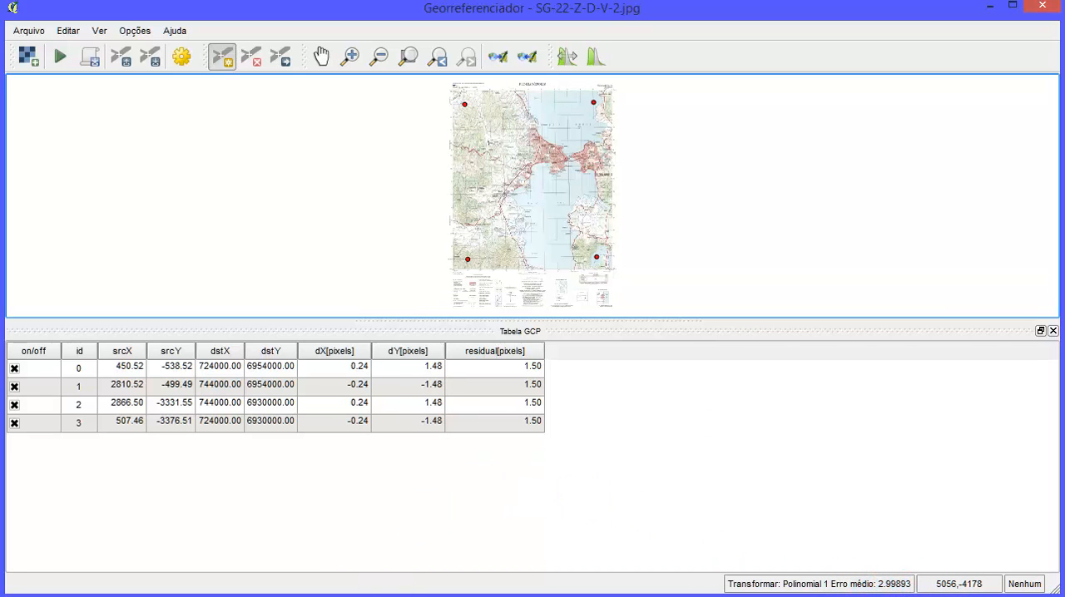
- Switch to the Excel coordinate sheet, select the X cell of P005, and return to the Georeferencer
{"action": "key", "text": "alt+Tab"}
{"action": "left_click", "coordinate": [222, 346]}
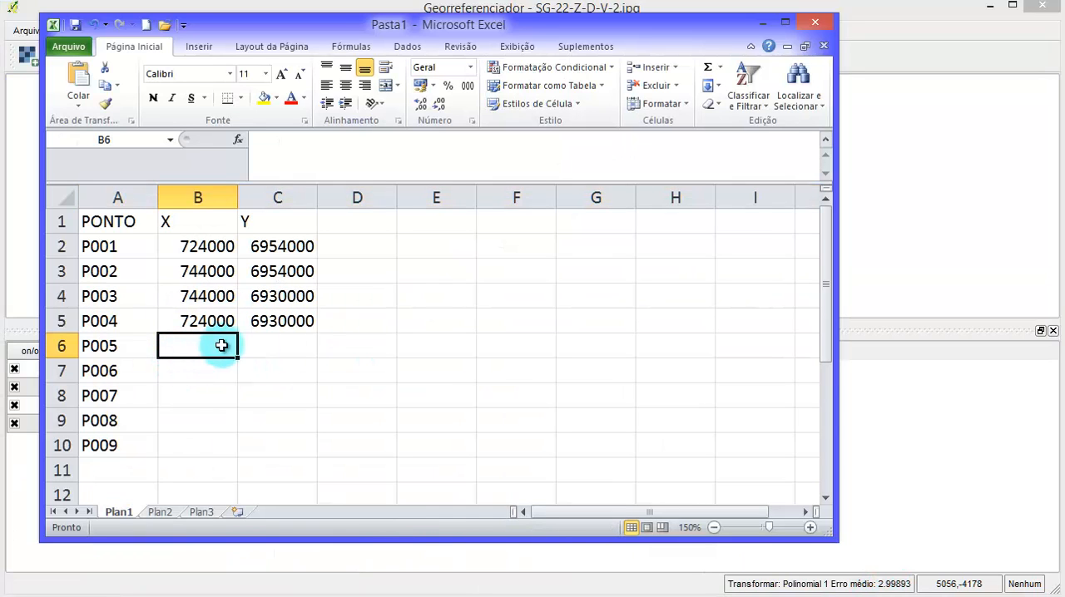
{"action": "left_click", "coordinate": [783, 23]}
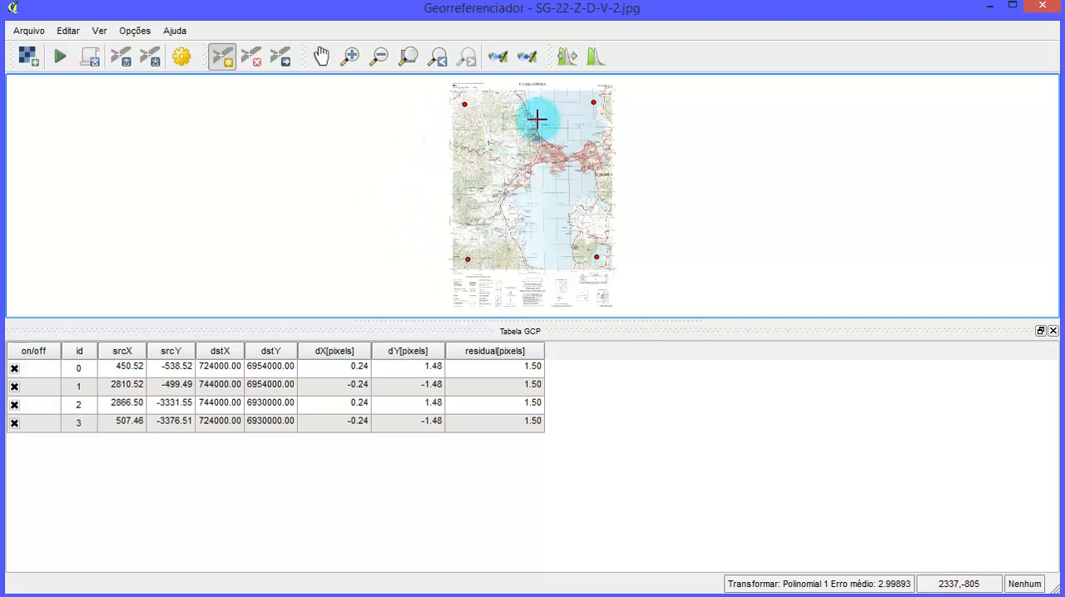
- Shrink the GCP table and place a control point where grid lines 734 and 6954 cross, entering X 734000 and Y 6954000
{"action": "left_click_drag", "start_coordinate": [563, 333], "coordinate": [571, 491]}
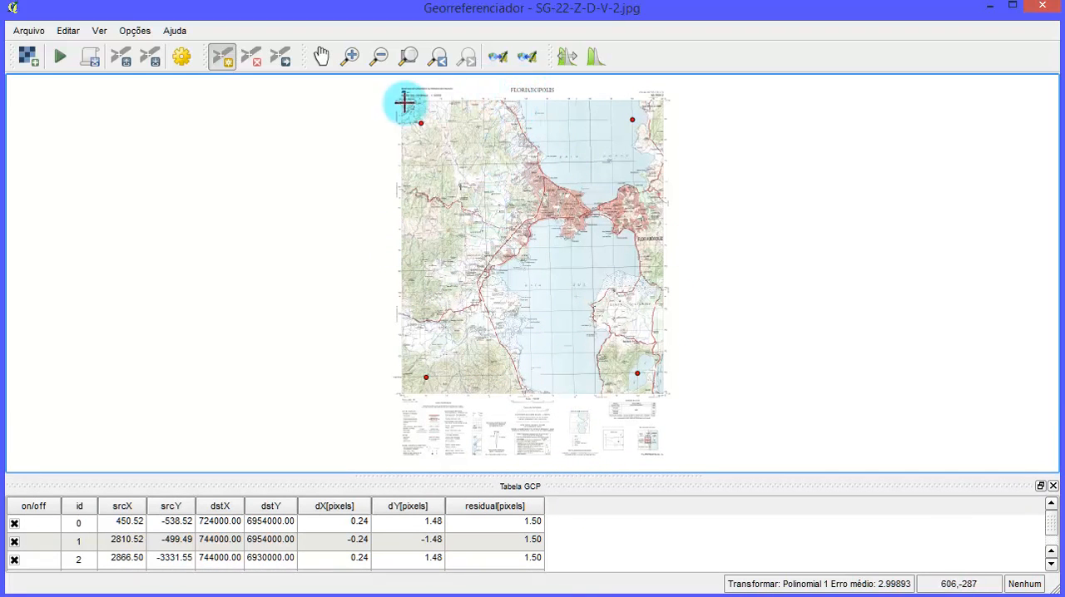
{"action": "left_click", "coordinate": [350, 56]}
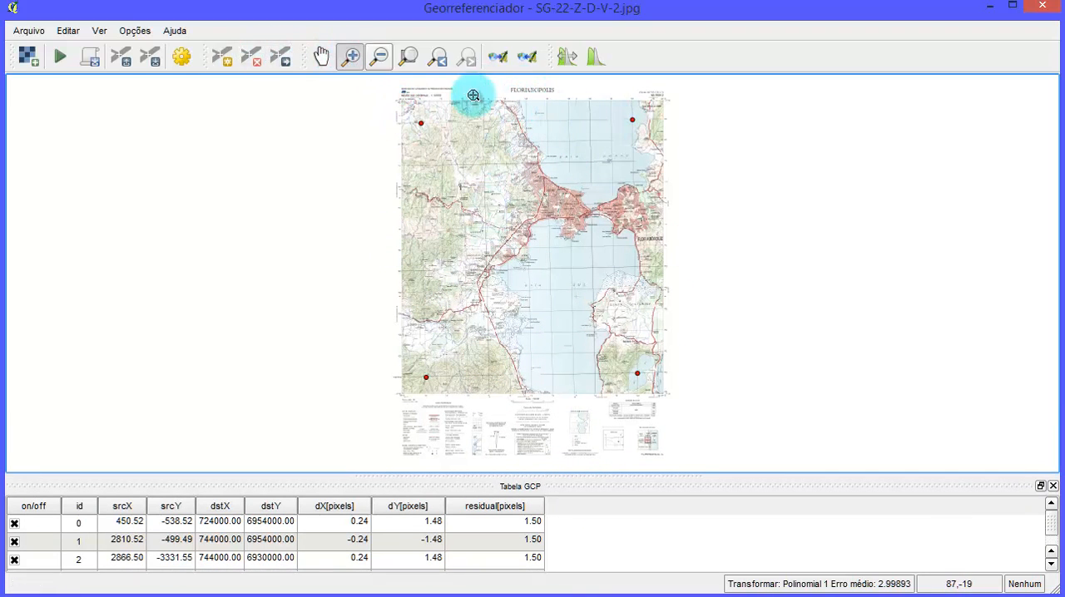
{"action": "left_click_drag", "start_coordinate": [505, 87], "coordinate": [625, 197]}
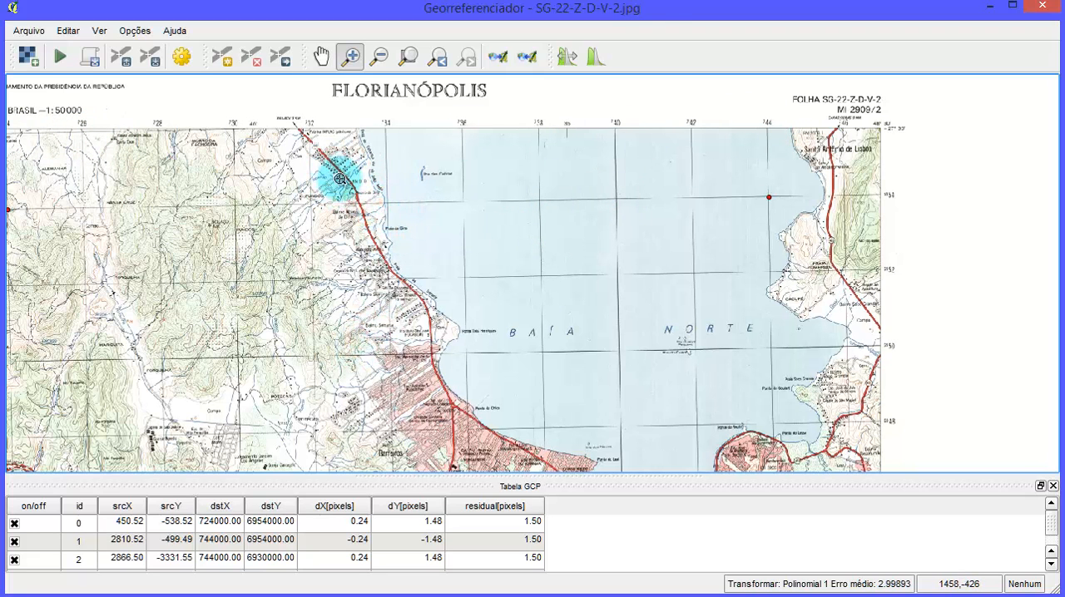
{"action": "left_click_drag", "start_coordinate": [339, 178], "coordinate": [440, 252]}
{"action": "left_click_drag", "start_coordinate": [463, 200], "coordinate": [607, 278]}
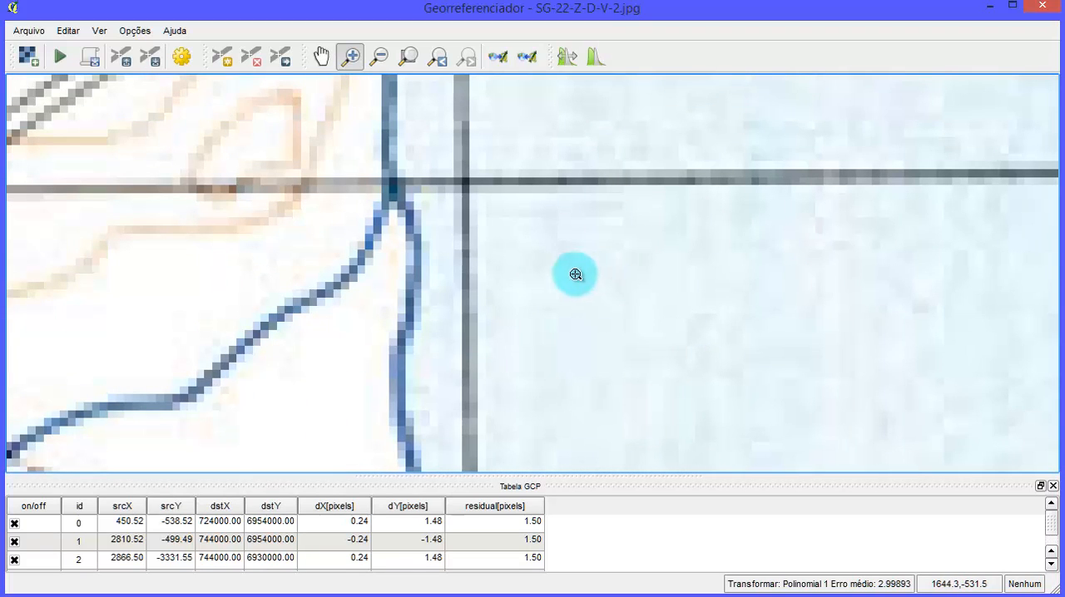
{"action": "left_click", "coordinate": [214, 57]}
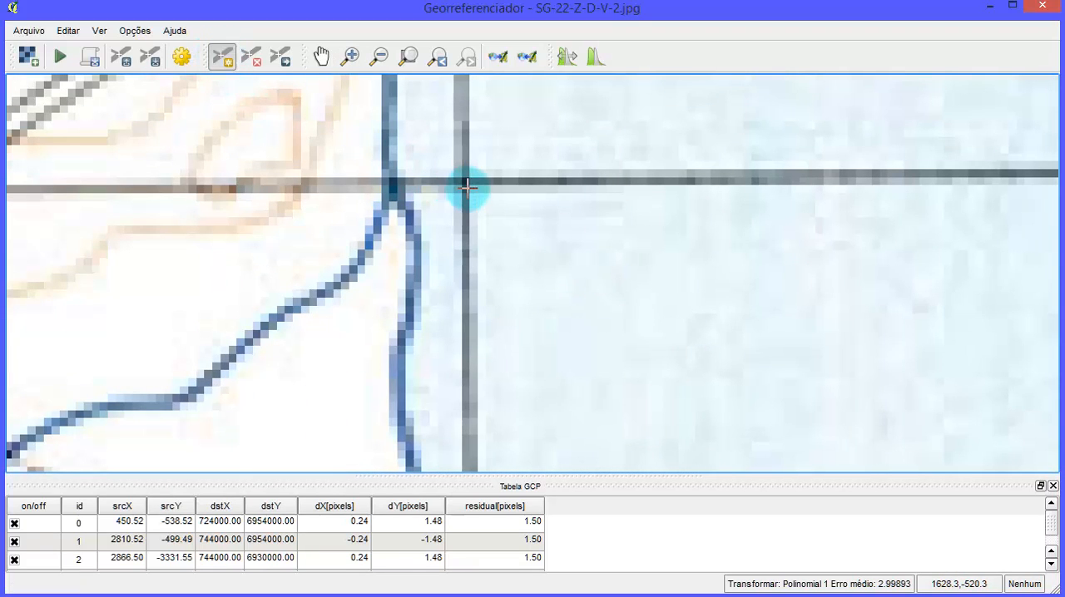
{"action": "scroll", "coordinate": [464, 181], "scroll_direction": "up", "scroll_amount": 4}
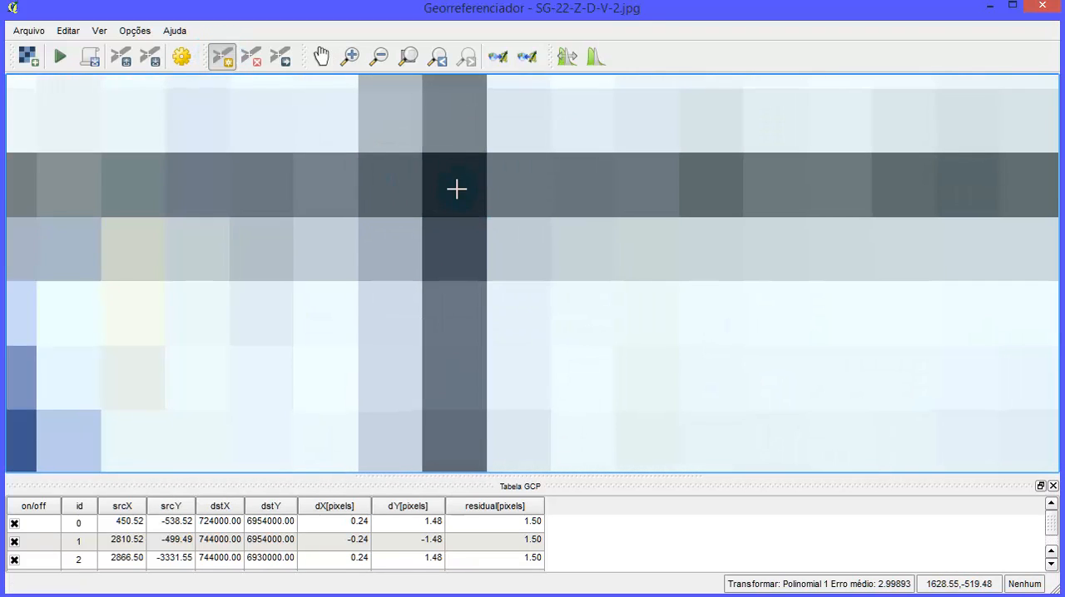
{"action": "left_click", "coordinate": [453, 186]}
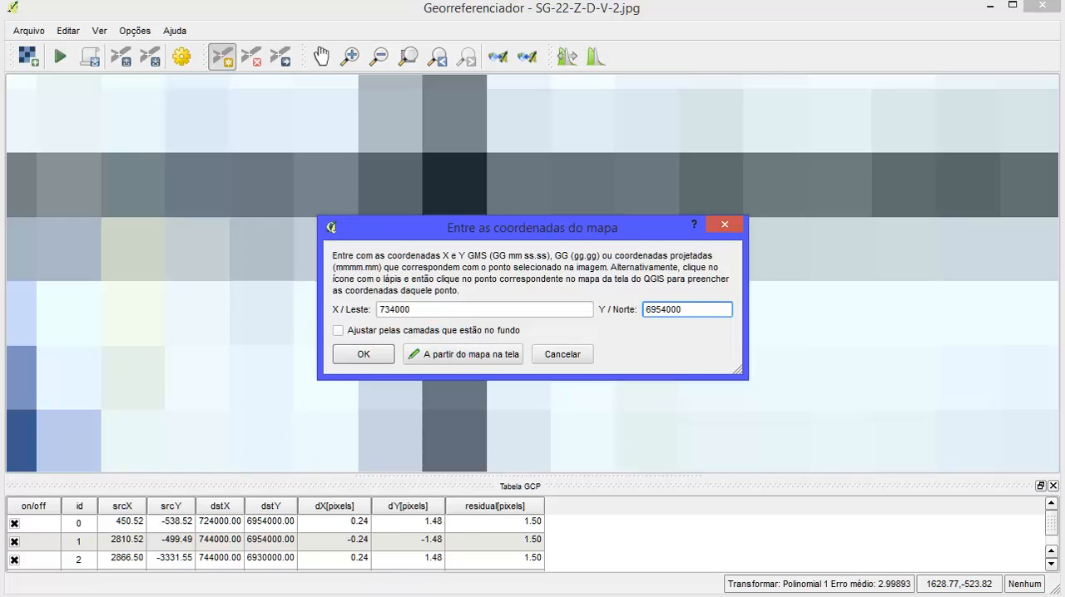
- Switch to Excel and record P005's coordinates as X 734000 and Y 6954000
{"action": "key", "text": "alt+Tab"}
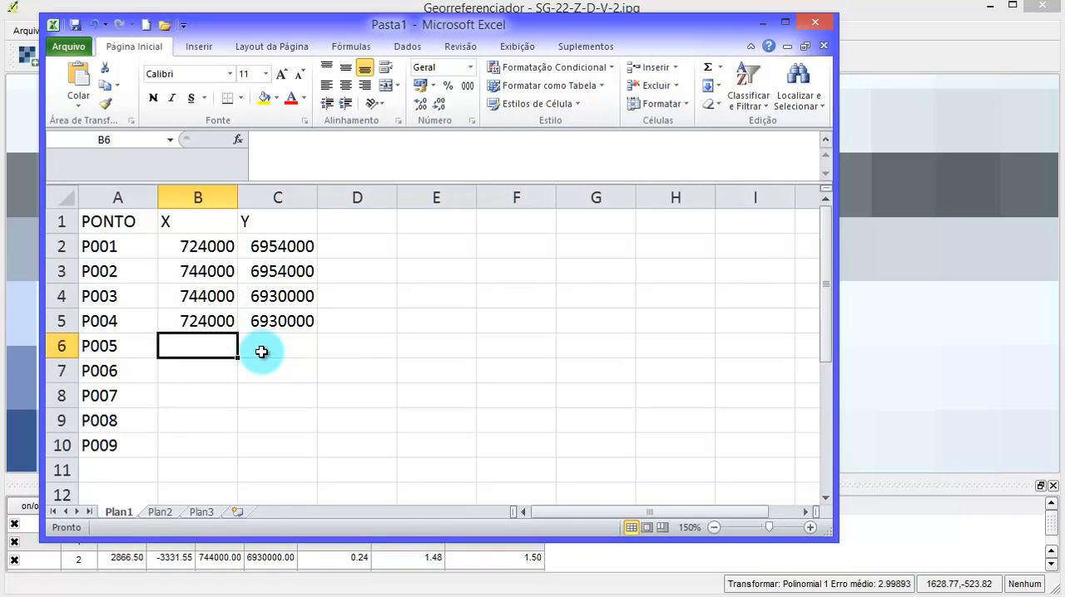
{"action": "type", "text": "734000"}
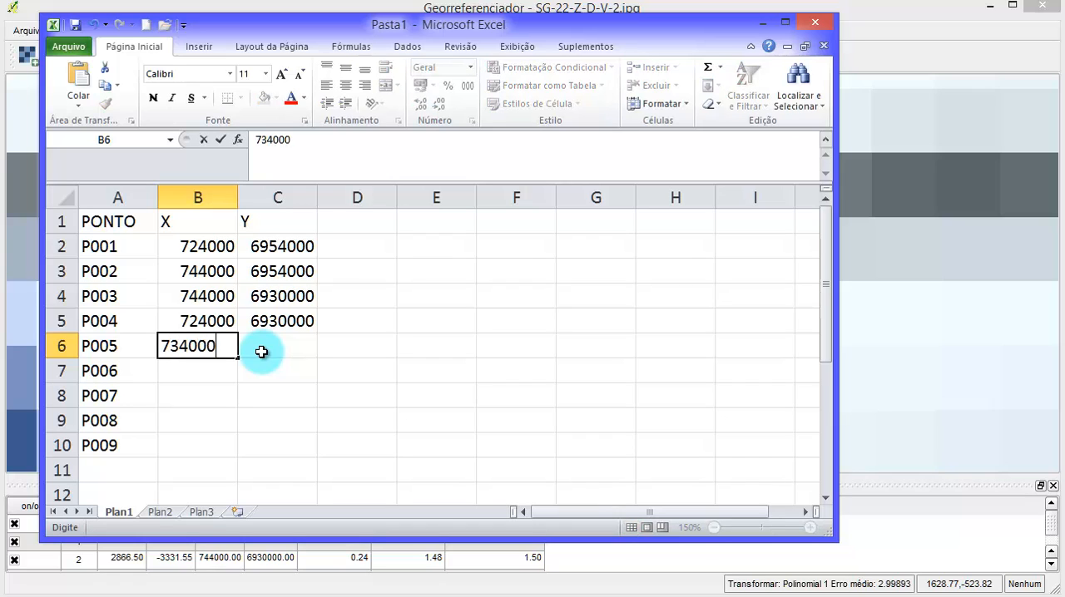
{"action": "left_click", "coordinate": [261, 352]}
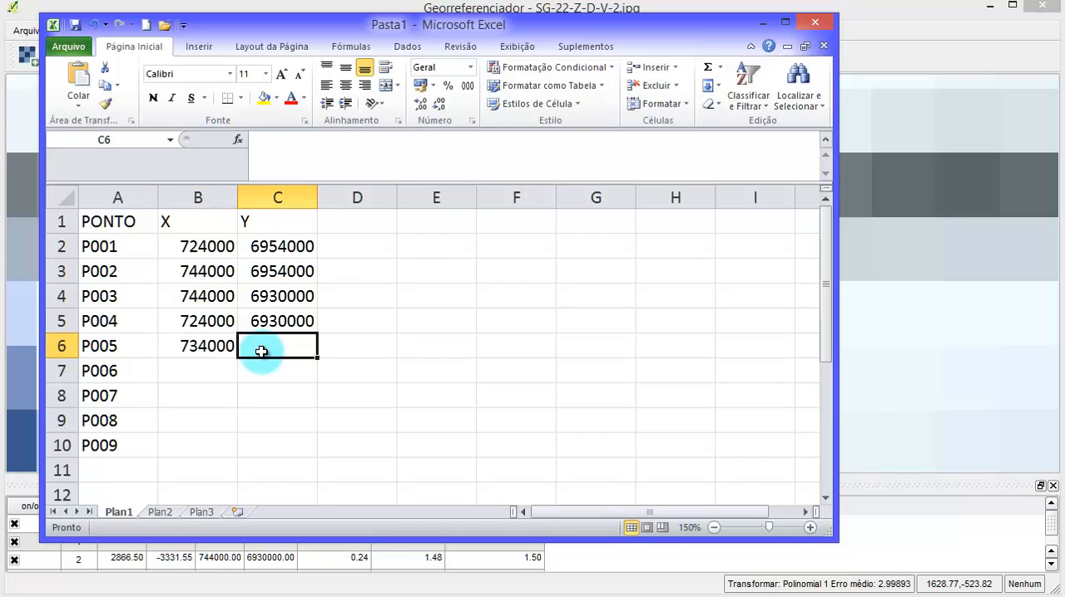
{"action": "type", "text": "695400"}
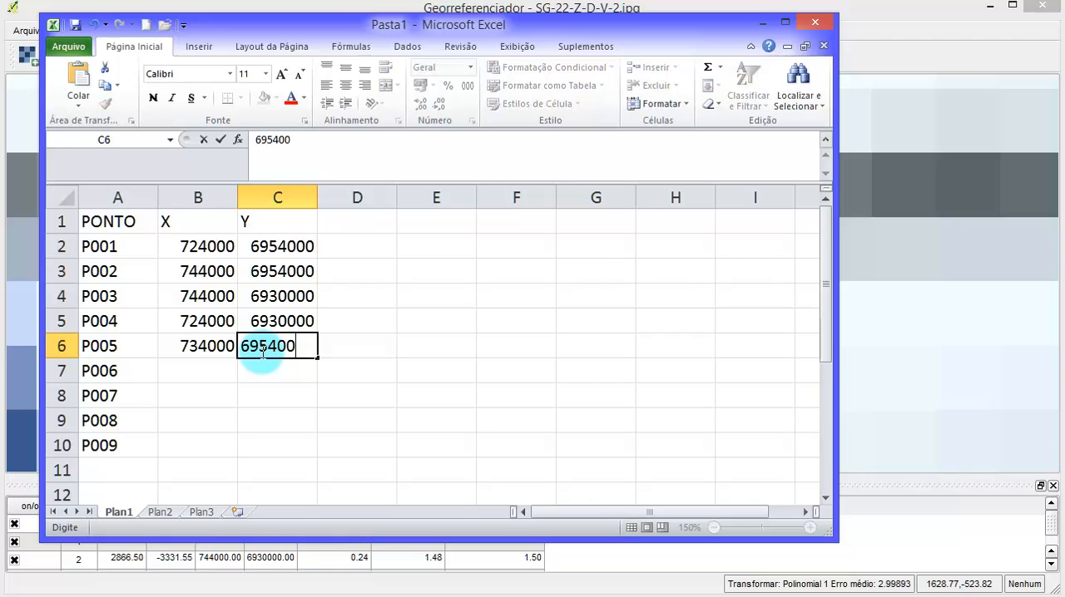
{"action": "type", "text": "0"}
{"action": "key", "text": "Tab"}
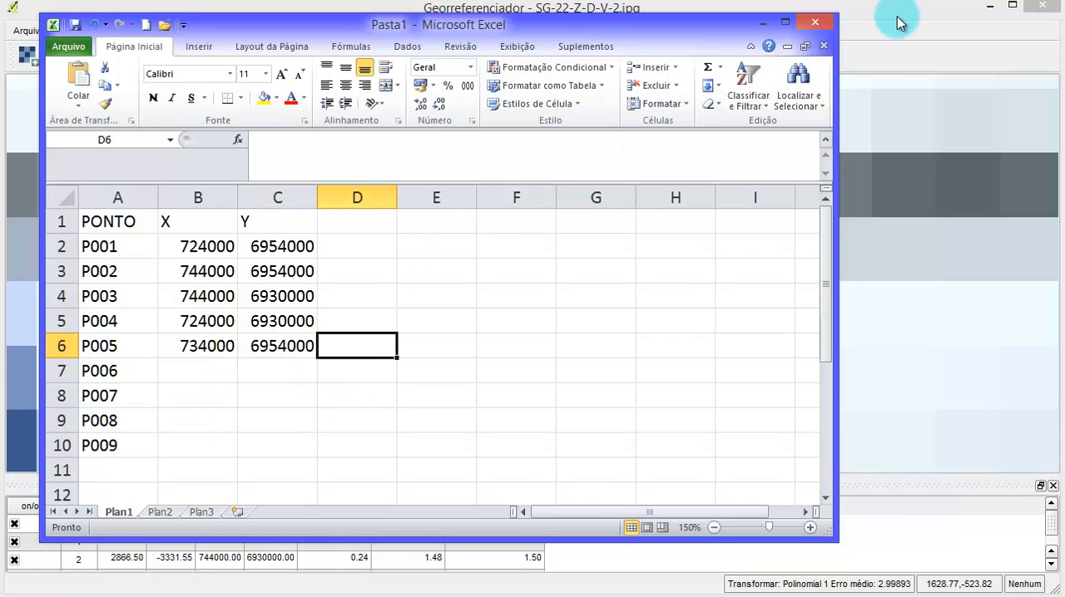
- Return to the Georeferencer and accept the map coordinates entered for control point P005
{"action": "left_click", "coordinate": [899, 24]}
{"action": "left_click", "coordinate": [366, 353]}
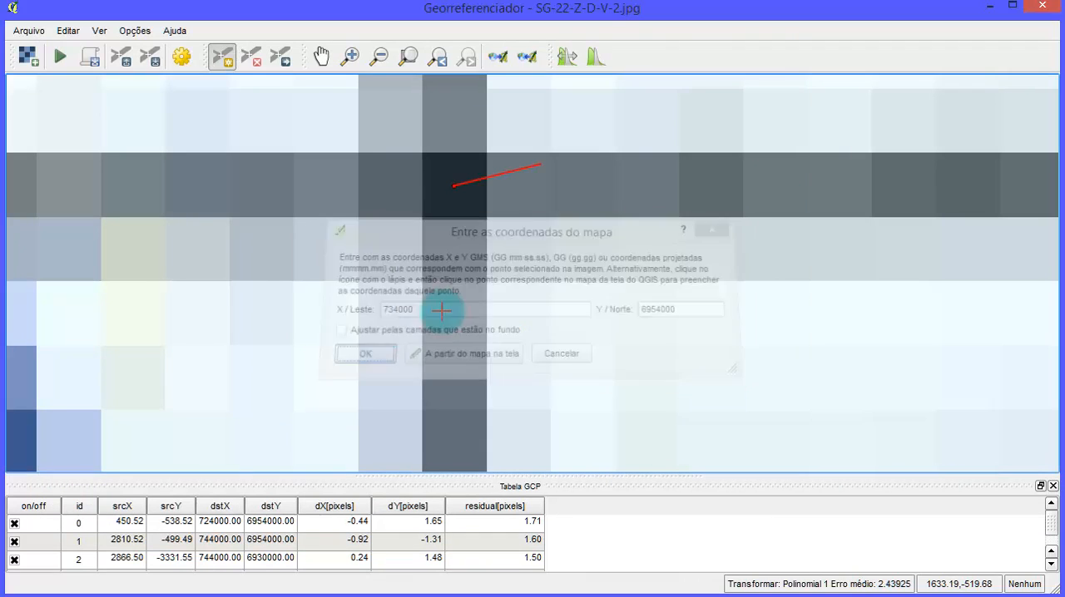
- Add a control point where grid lines 734 and 6930 cross at the chart's southern end, with X 734000 and Y 6930000
{"action": "scroll", "coordinate": [466, 185], "scroll_direction": "down", "scroll_amount": 5}
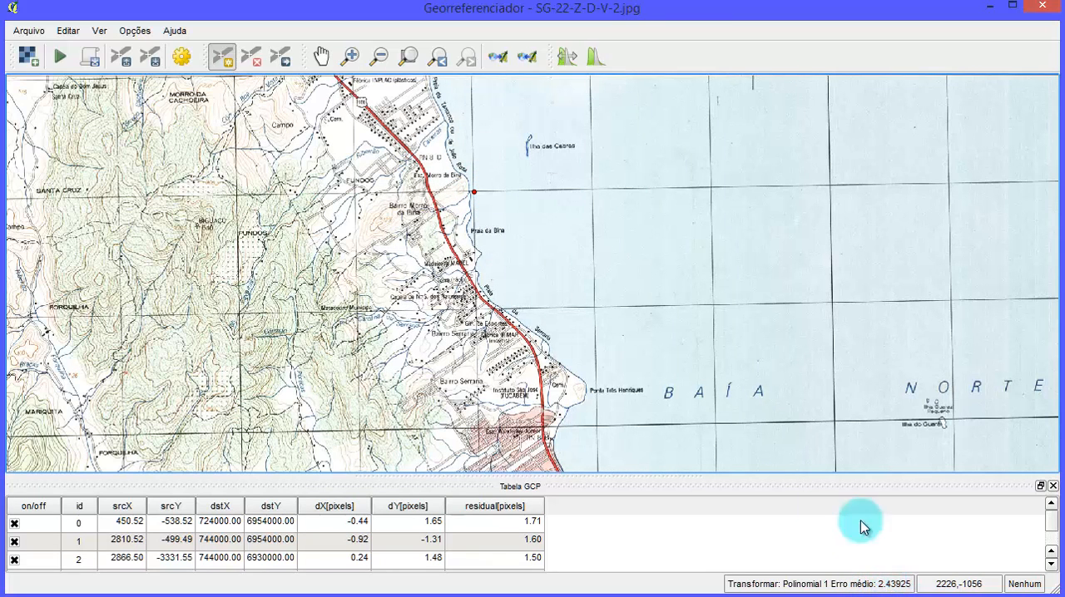
{"action": "scroll", "coordinate": [554, 260], "scroll_direction": "down", "scroll_amount": 3}
{"action": "scroll", "coordinate": [559, 264], "scroll_direction": "down", "scroll_amount": 1}
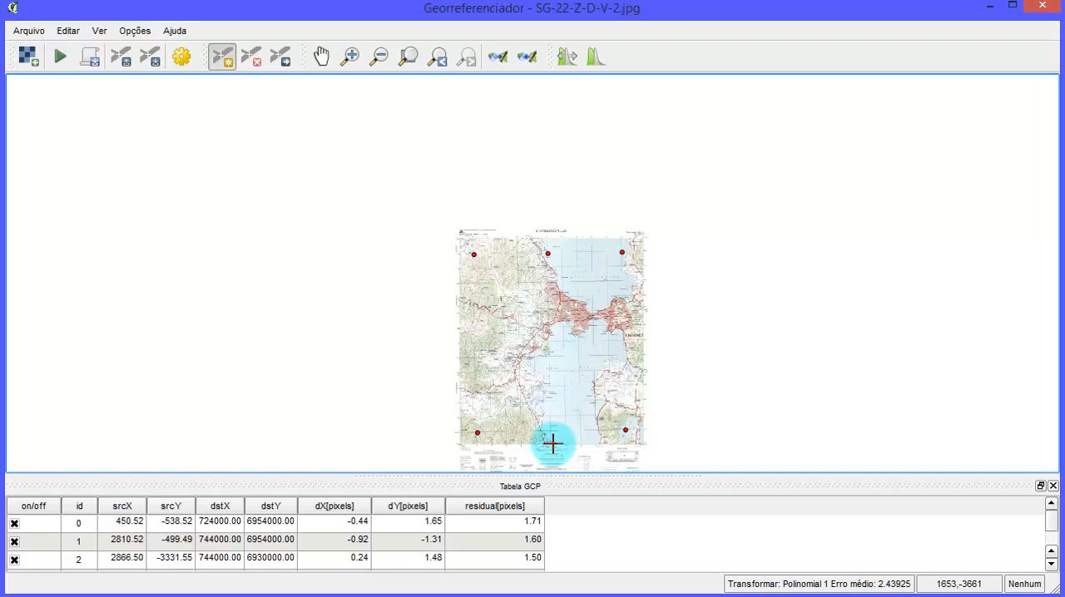
{"action": "scroll", "coordinate": [553, 446], "scroll_direction": "up", "scroll_amount": 1}
{"action": "scroll", "coordinate": [540, 426], "scroll_direction": "up", "scroll_amount": 1}
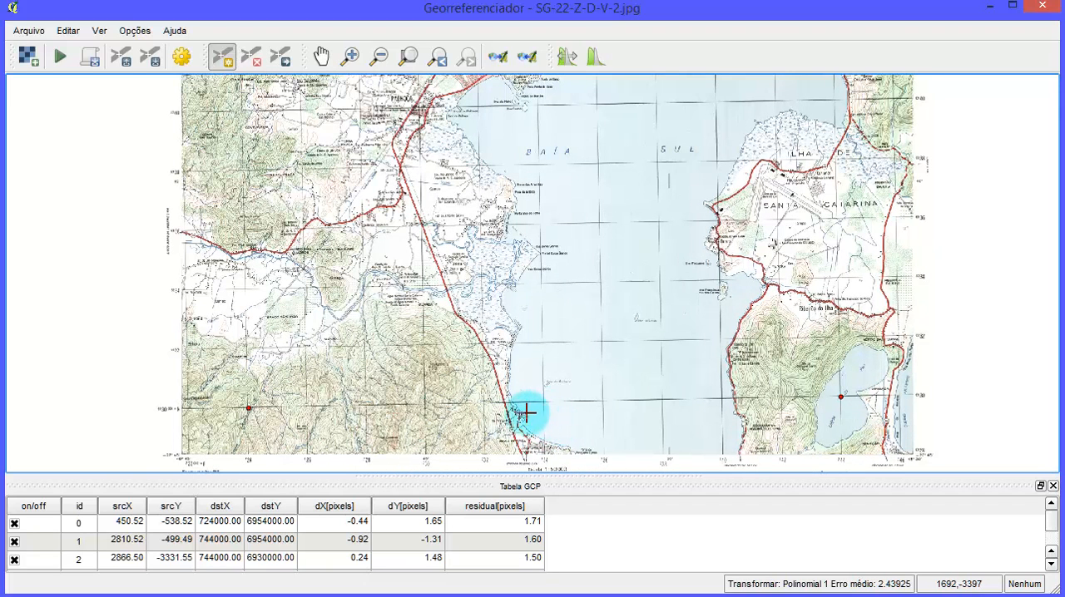
{"action": "scroll", "coordinate": [542, 376], "scroll_direction": "up", "scroll_amount": 1}
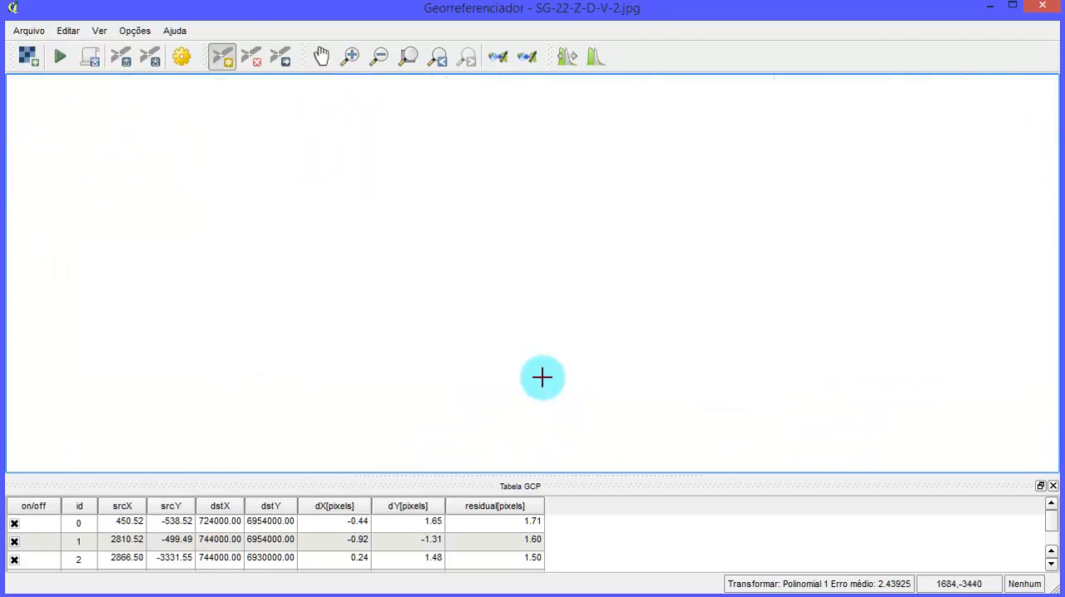
{"action": "scroll", "coordinate": [542, 343], "scroll_direction": "up", "scroll_amount": 1}
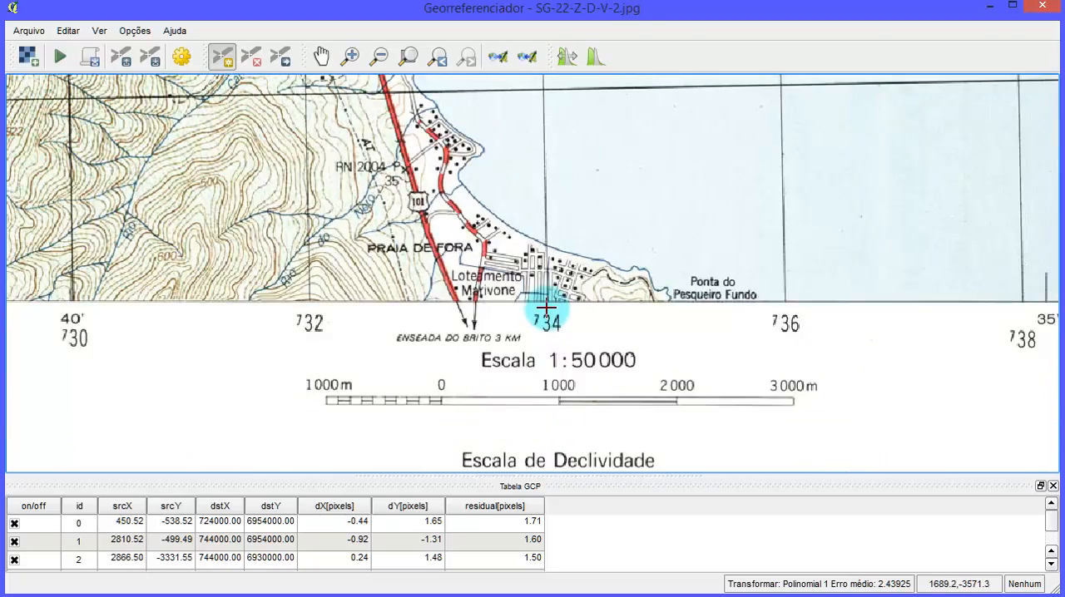
{"action": "scroll", "coordinate": [545, 308], "scroll_direction": "down", "scroll_amount": 2}
{"action": "scroll", "coordinate": [409, 302], "scroll_direction": "up", "scroll_amount": 1}
{"action": "scroll", "coordinate": [357, 286], "scroll_direction": "up", "scroll_amount": 1}
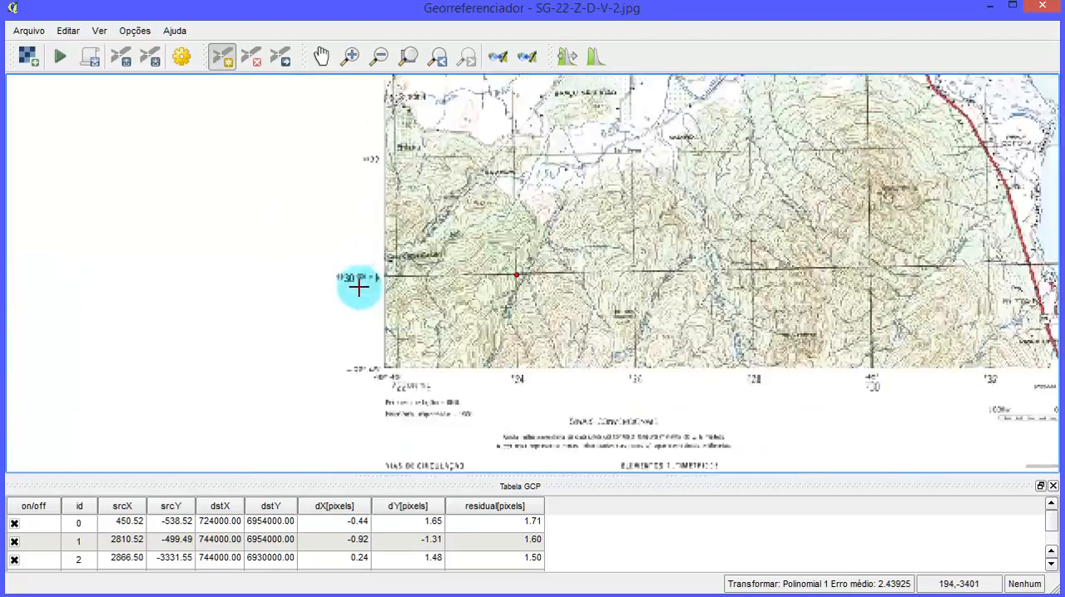
{"action": "scroll", "coordinate": [359, 285], "scroll_direction": "up", "scroll_amount": 1}
{"action": "scroll", "coordinate": [337, 279], "scroll_direction": "up", "scroll_amount": 1}
{"action": "scroll", "coordinate": [568, 281], "scroll_direction": "down", "scroll_amount": 4}
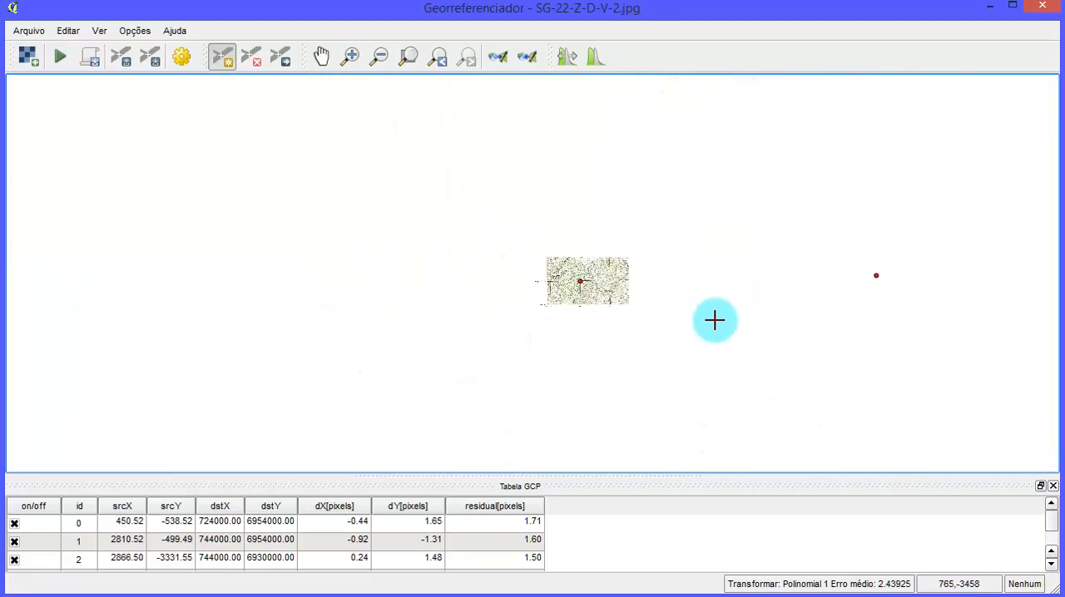
{"action": "scroll", "coordinate": [715, 320], "scroll_direction": "up", "scroll_amount": 2}
{"action": "scroll", "coordinate": [732, 297], "scroll_direction": "up", "scroll_amount": 1}
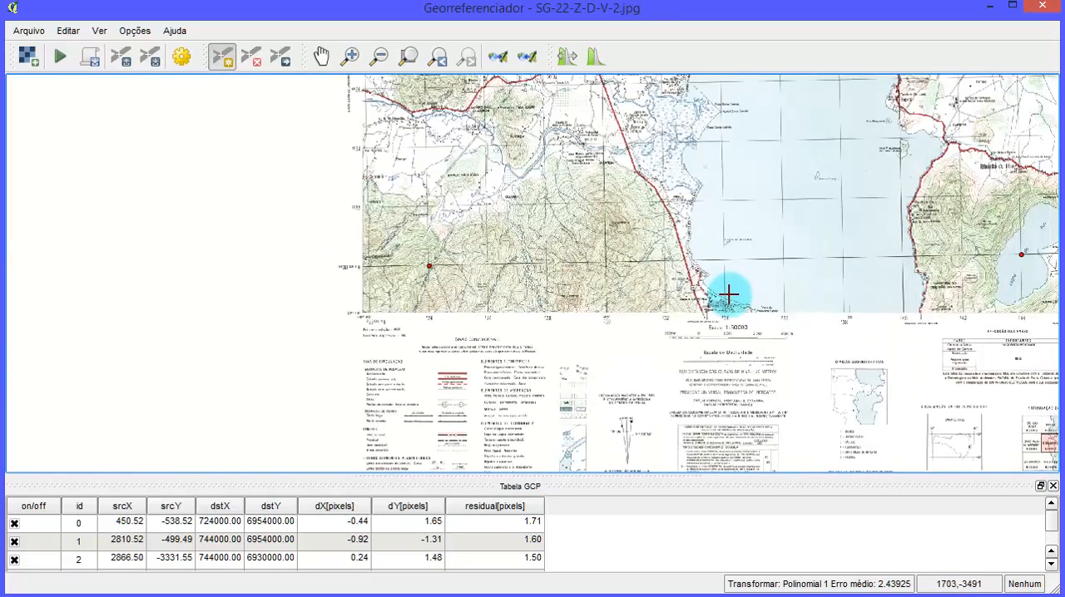
{"action": "scroll", "coordinate": [728, 294], "scroll_direction": "up", "scroll_amount": 1}
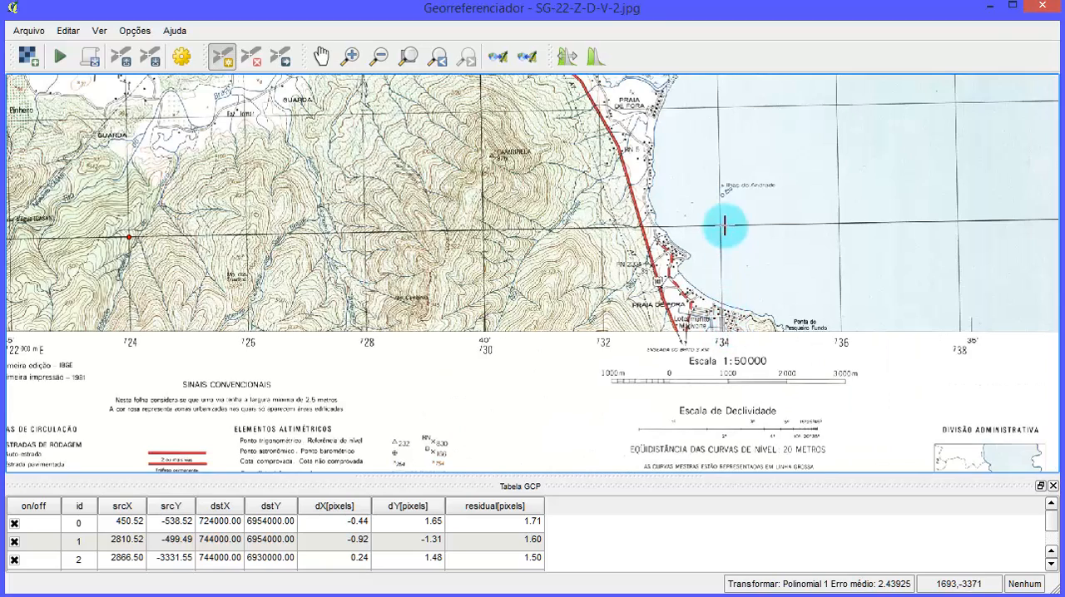
{"action": "scroll", "coordinate": [729, 228], "scroll_direction": "up", "scroll_amount": 2}
{"action": "scroll", "coordinate": [711, 237], "scroll_direction": "up", "scroll_amount": 3}
{"action": "scroll", "coordinate": [714, 230], "scroll_direction": "up", "scroll_amount": 3}
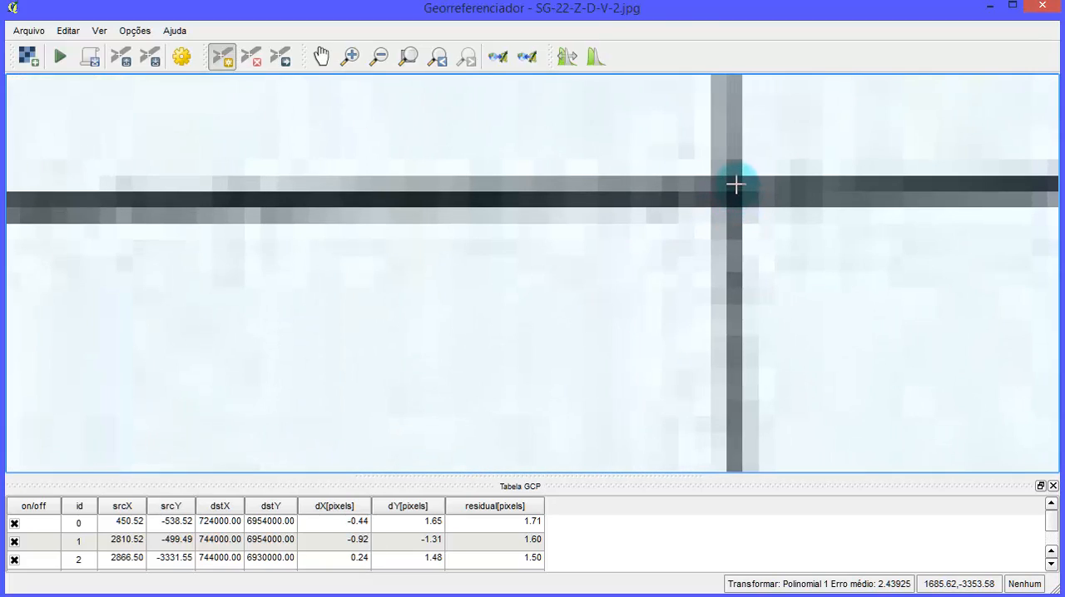
{"action": "left_click", "coordinate": [736, 185]}
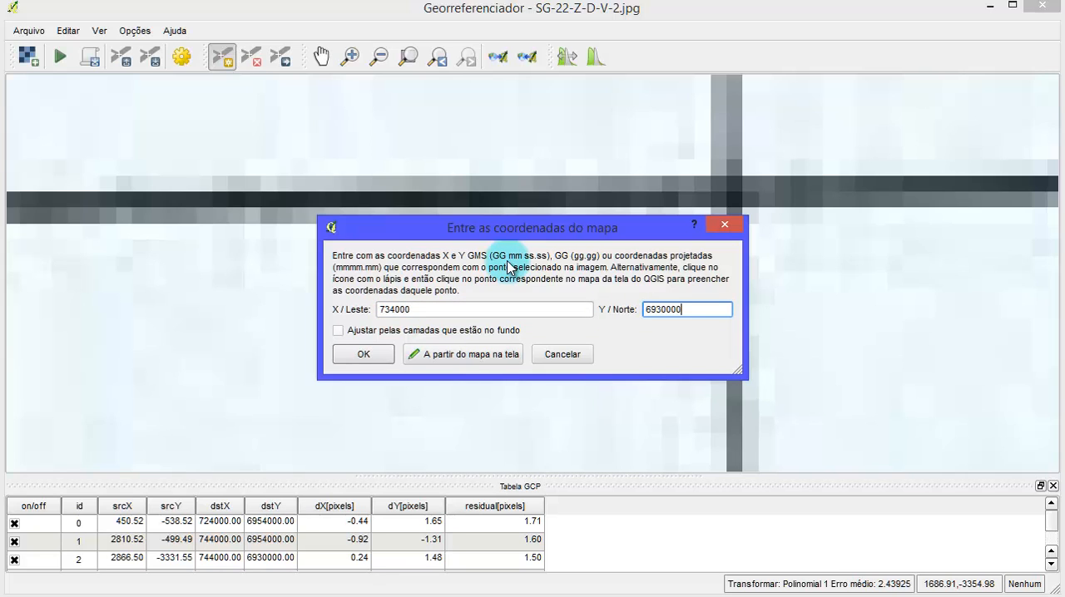
{"action": "left_click", "coordinate": [363, 354]}
- Switch to the Excel coordinate sheet and record P006's coordinates as X 734000 and Y 6930000
{"action": "scroll", "coordinate": [597, 263], "scroll_direction": "down", "scroll_amount": 1}
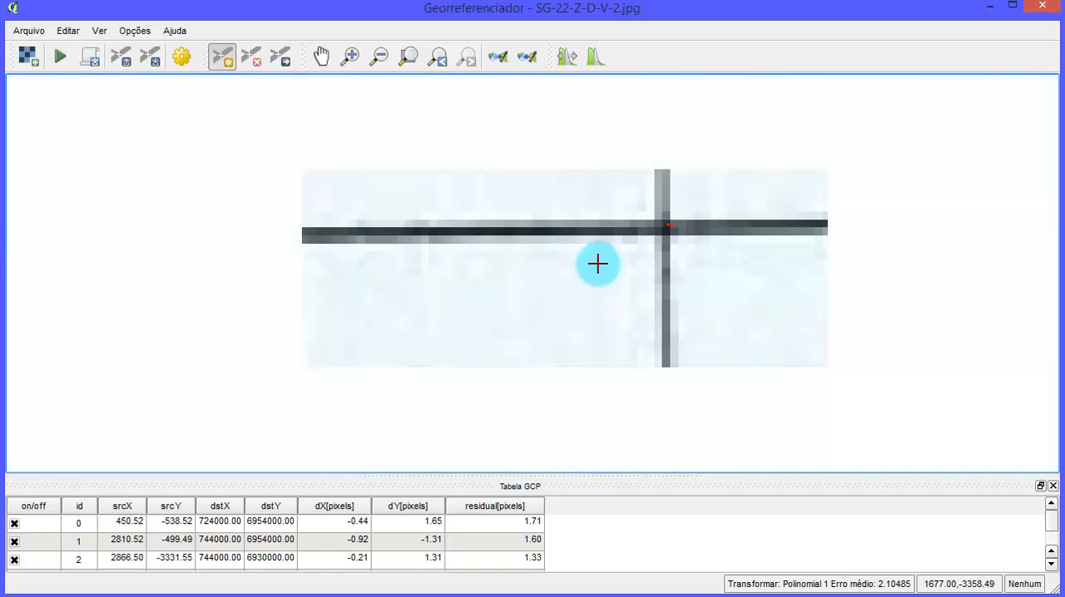
{"action": "scroll", "coordinate": [671, 225], "scroll_direction": "down", "scroll_amount": 1}
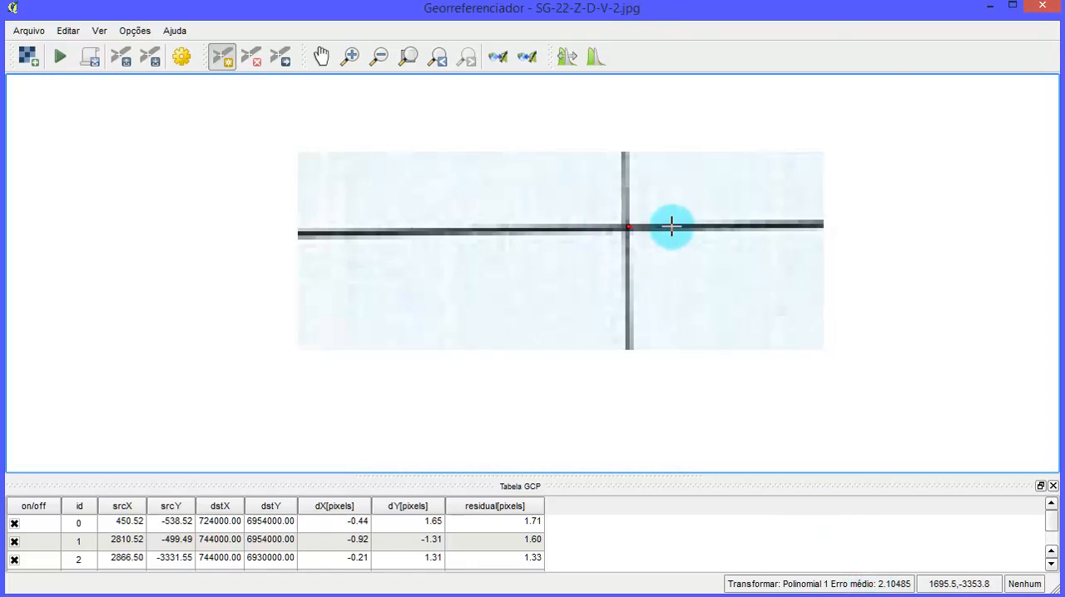
{"action": "scroll", "coordinate": [665, 229], "scroll_direction": "down", "scroll_amount": 1}
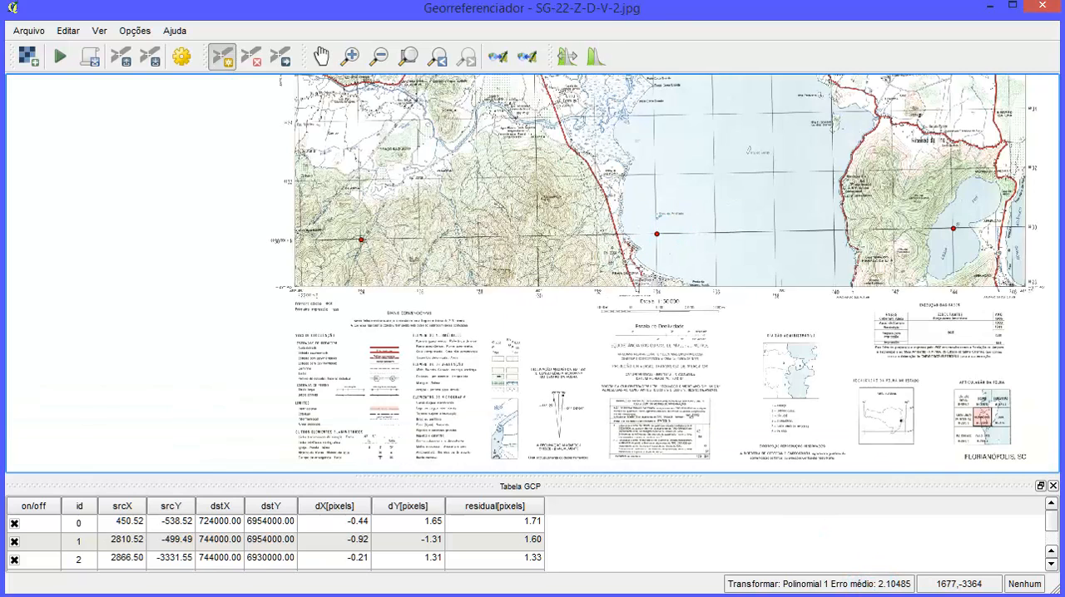
{"action": "key", "text": "alt+Tab"}
{"action": "left_click", "coordinate": [215, 373]}
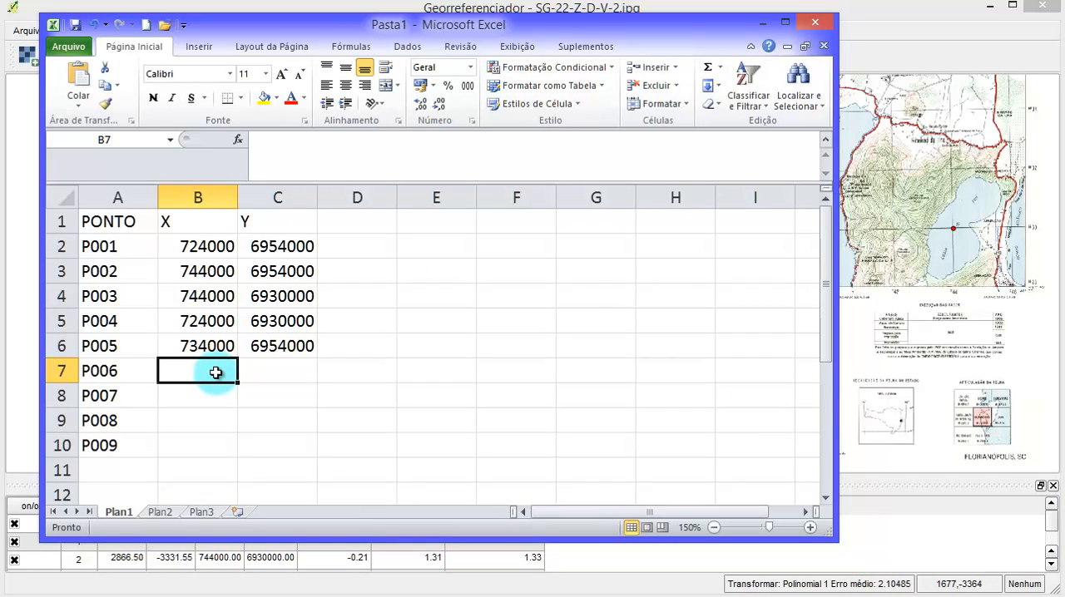
{"action": "type", "text": "34000"}
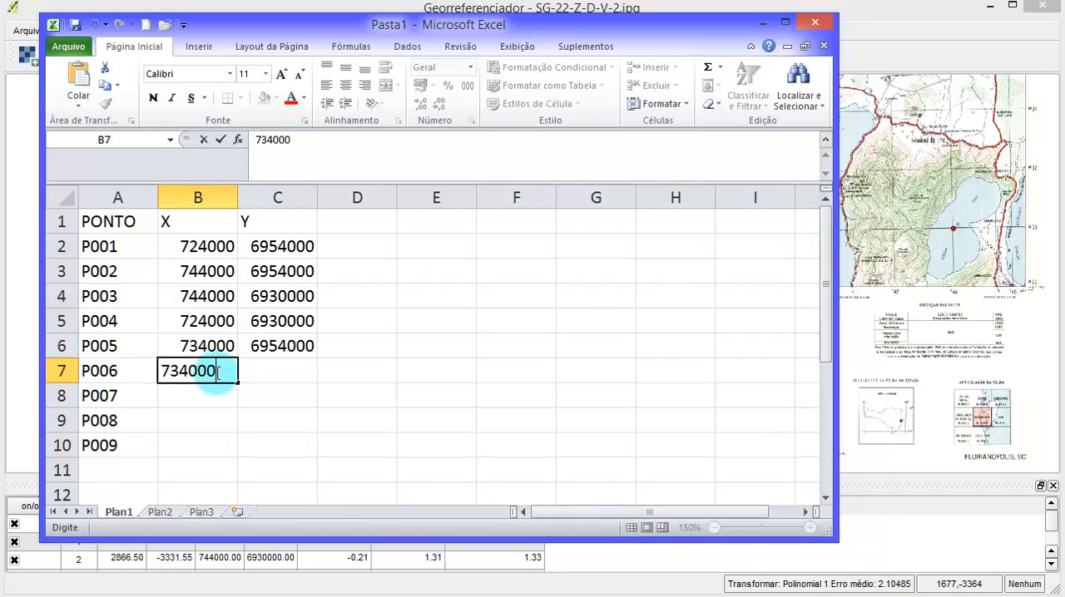
{"action": "key", "text": "Tab"}
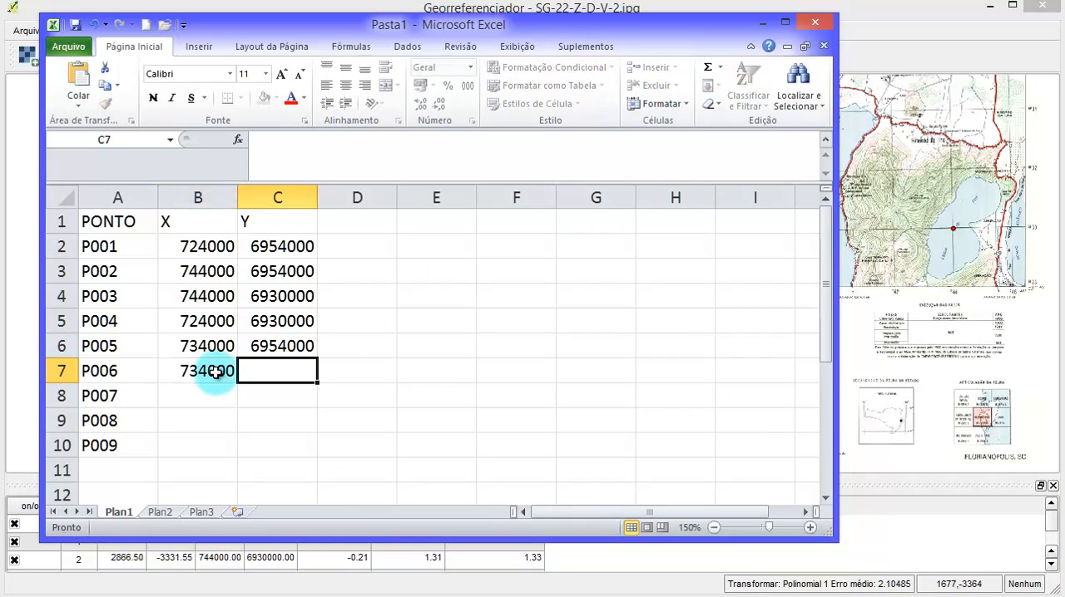
{"action": "type", "text": "6"}
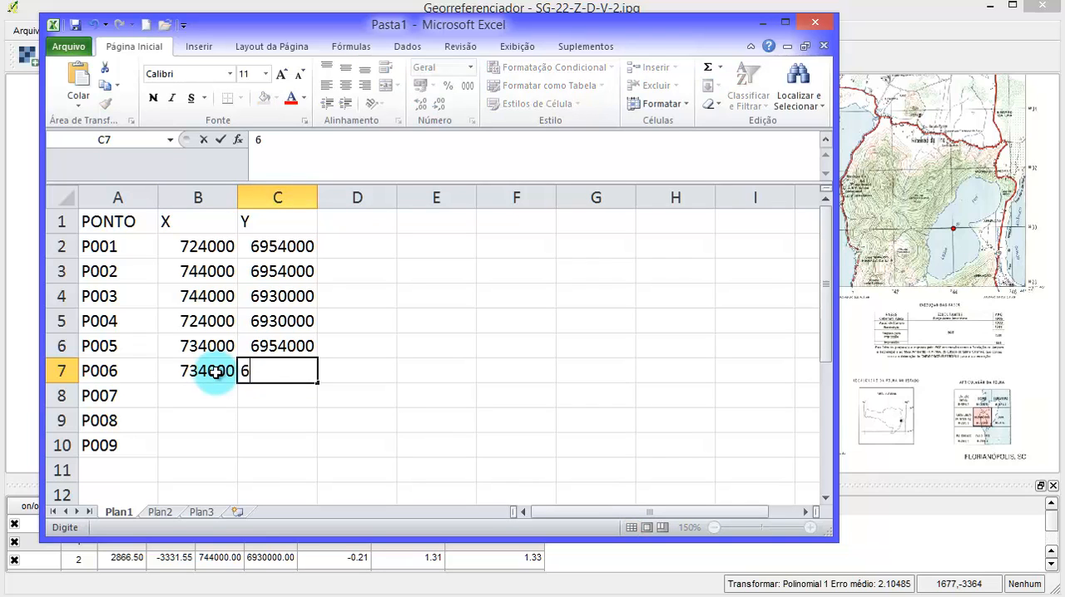
{"action": "type", "text": "930000"}
{"action": "key", "text": "Tab"}
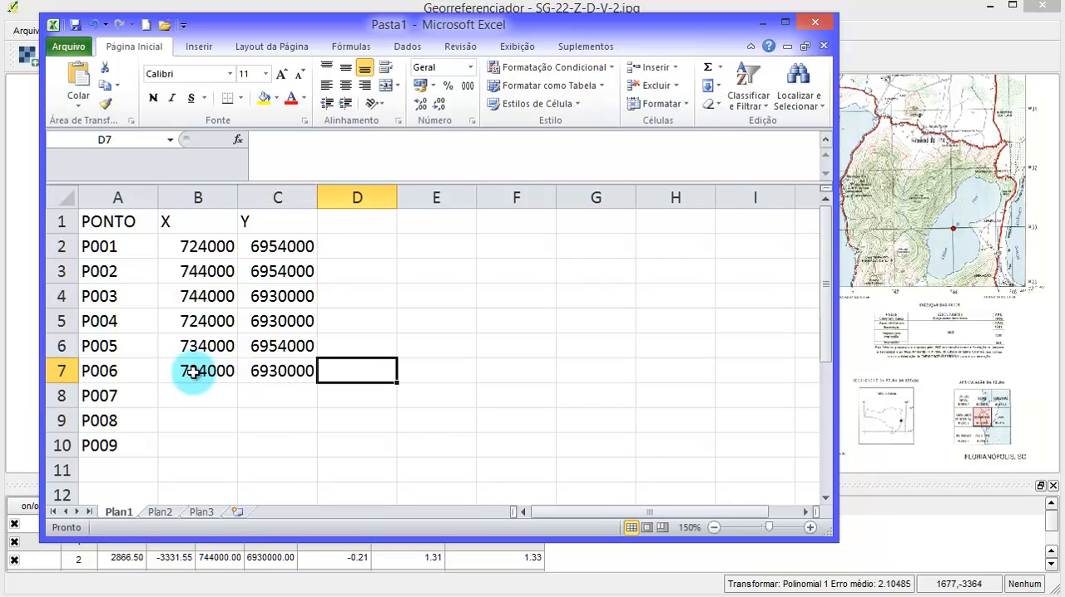
- Return to the Georeferencer and examine the northing labels along the chart's western edge at the existing southwest and northwest control points
{"action": "left_click", "coordinate": [784, 22]}
{"action": "scroll", "coordinate": [755, 147], "scroll_direction": "down", "scroll_amount": 4}
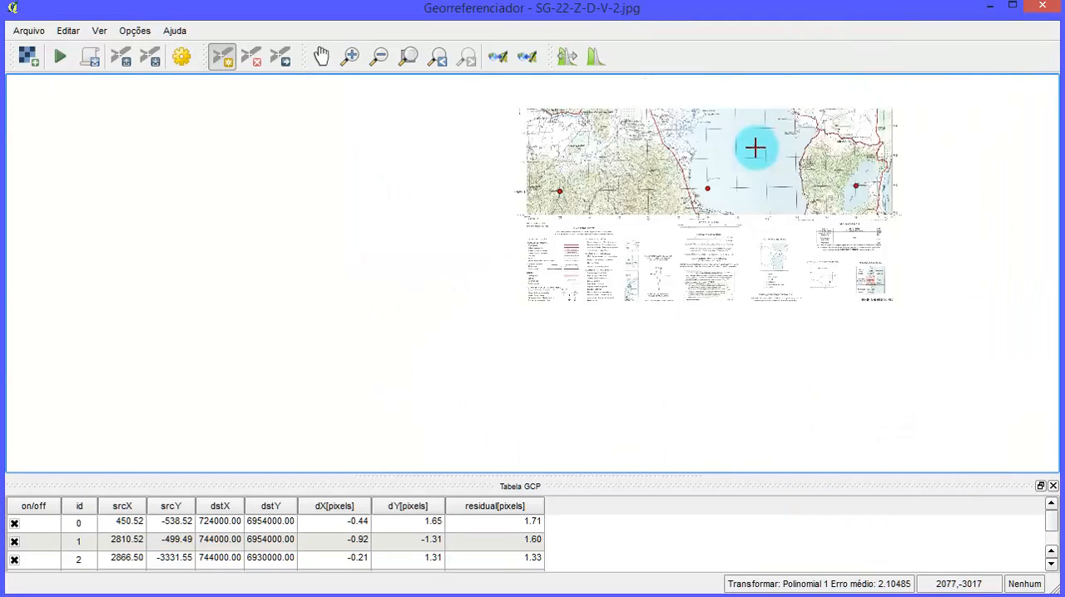
{"action": "left_click_drag", "start_coordinate": [746, 150], "coordinate": [614, 402]}
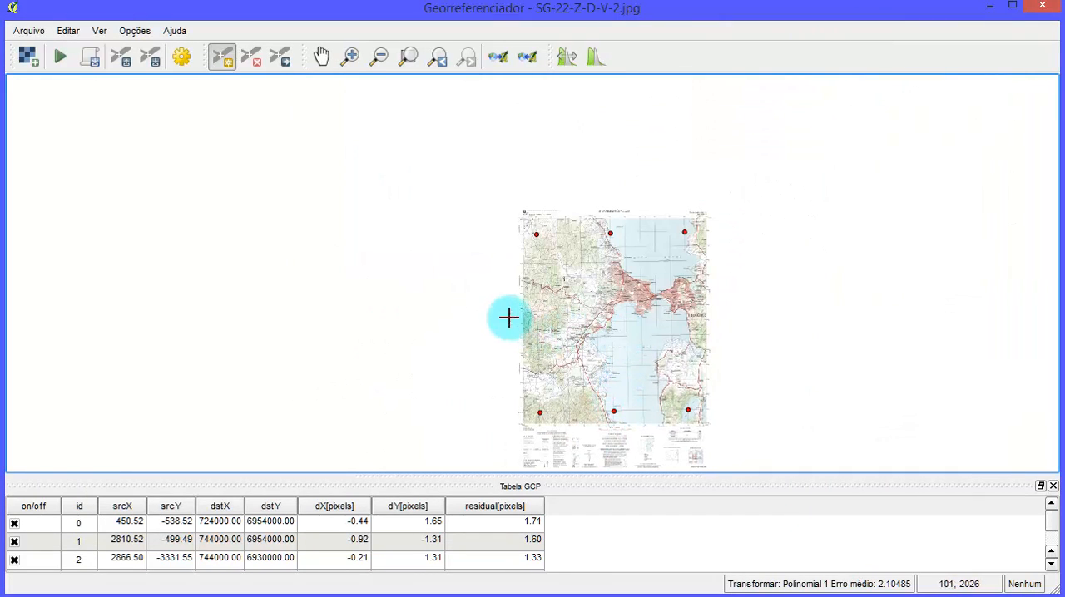
{"action": "scroll", "coordinate": [527, 321], "scroll_direction": "up", "scroll_amount": 1}
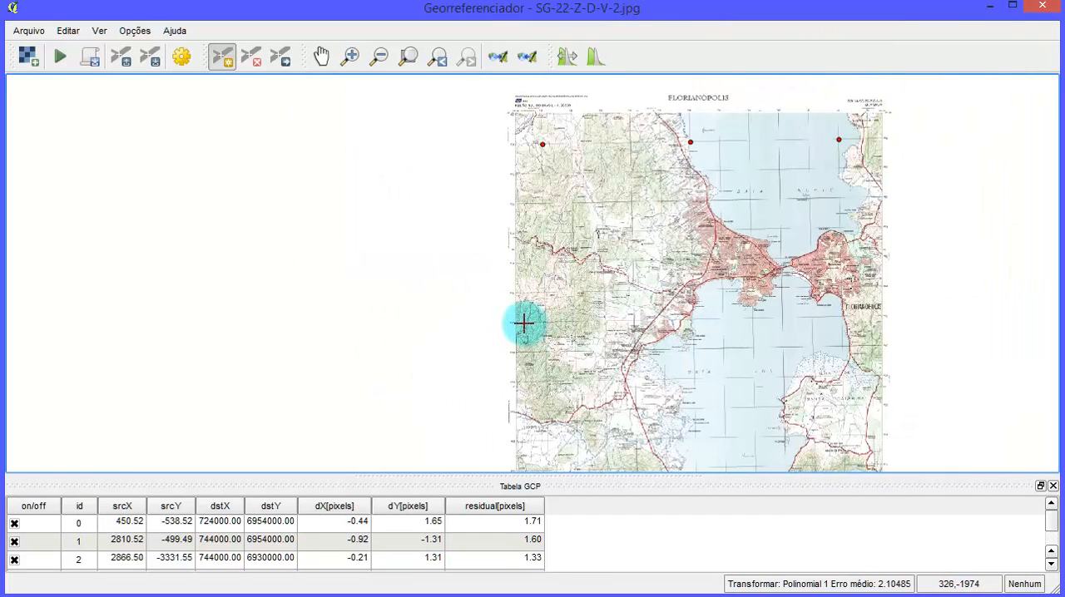
{"action": "scroll", "coordinate": [511, 307], "scroll_direction": "up", "scroll_amount": 1}
{"action": "scroll", "coordinate": [564, 307], "scroll_direction": "down", "scroll_amount": 2}
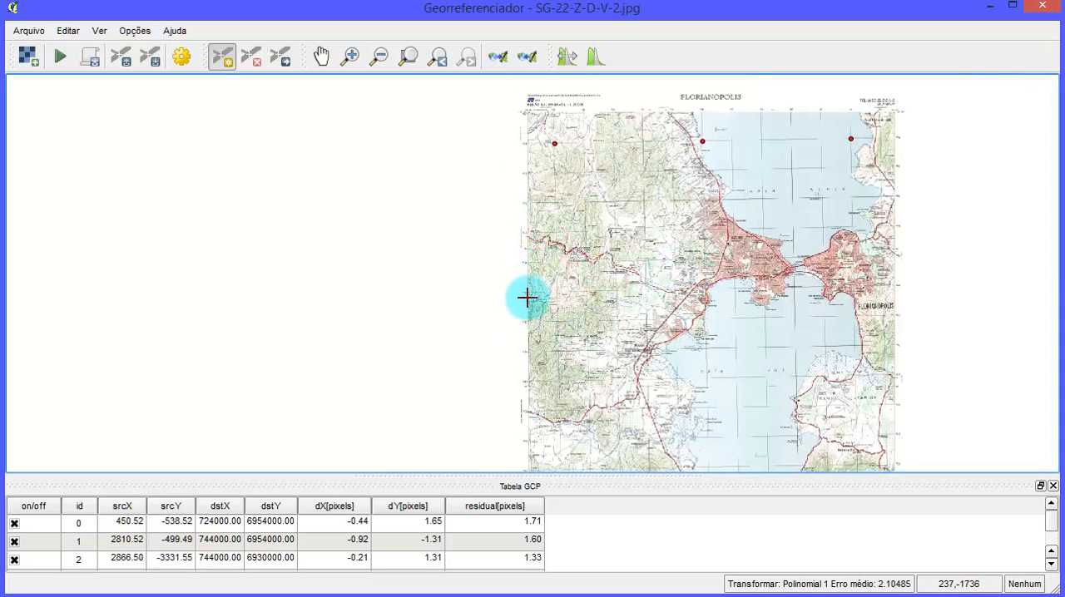
{"action": "scroll", "coordinate": [527, 297], "scroll_direction": "down", "scroll_amount": 1}
{"action": "scroll", "coordinate": [519, 391], "scroll_direction": "up", "scroll_amount": 2}
{"action": "scroll", "coordinate": [518, 421], "scroll_direction": "up", "scroll_amount": 1}
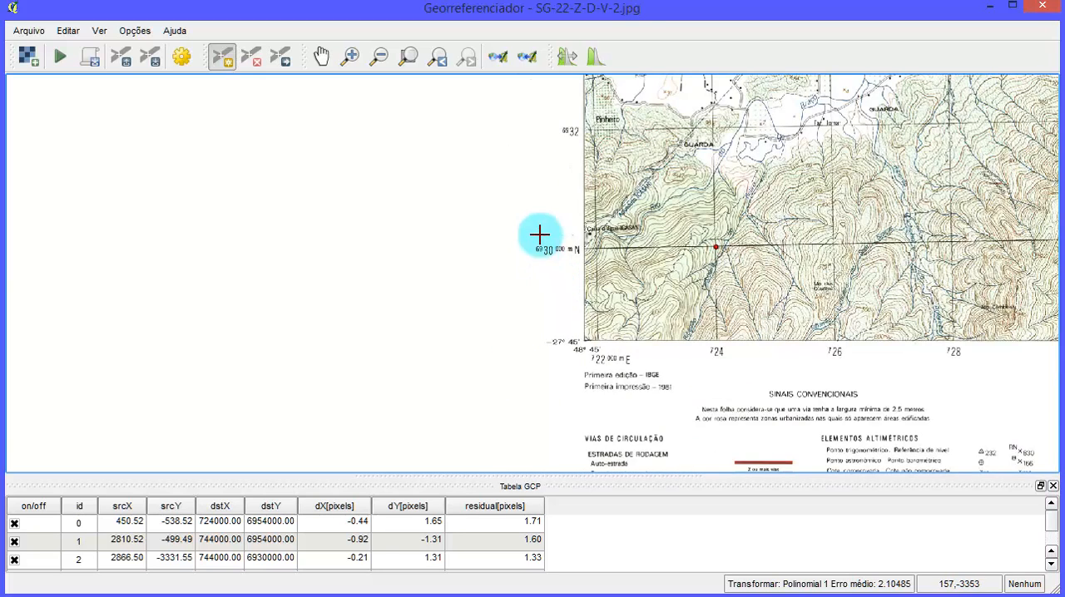
{"action": "scroll", "coordinate": [539, 236], "scroll_direction": "down", "scroll_amount": 2}
{"action": "left_click_drag", "start_coordinate": [535, 219], "coordinate": [514, 421]}
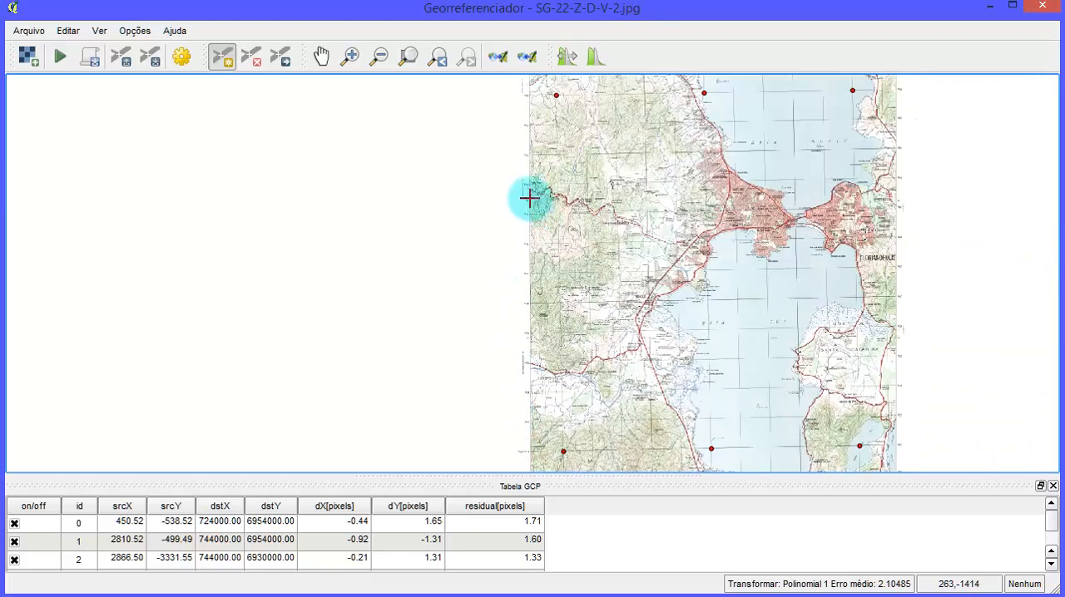
{"action": "left_click_drag", "start_coordinate": [529, 198], "coordinate": [547, 404]}
{"action": "scroll", "coordinate": [550, 378], "scroll_direction": "up", "scroll_amount": 1}
{"action": "scroll", "coordinate": [550, 377], "scroll_direction": "up", "scroll_amount": 1}
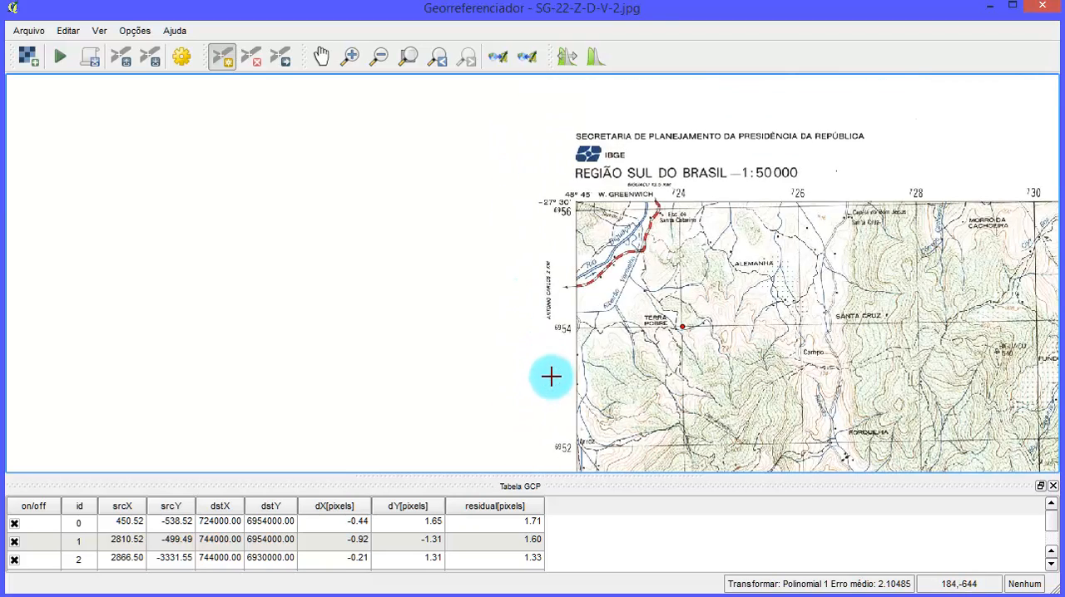
- Examine the northing labels along the chart's western edge between its two control points, around grid line 6944
{"action": "scroll", "coordinate": [604, 204], "scroll_direction": "down", "scroll_amount": 3}
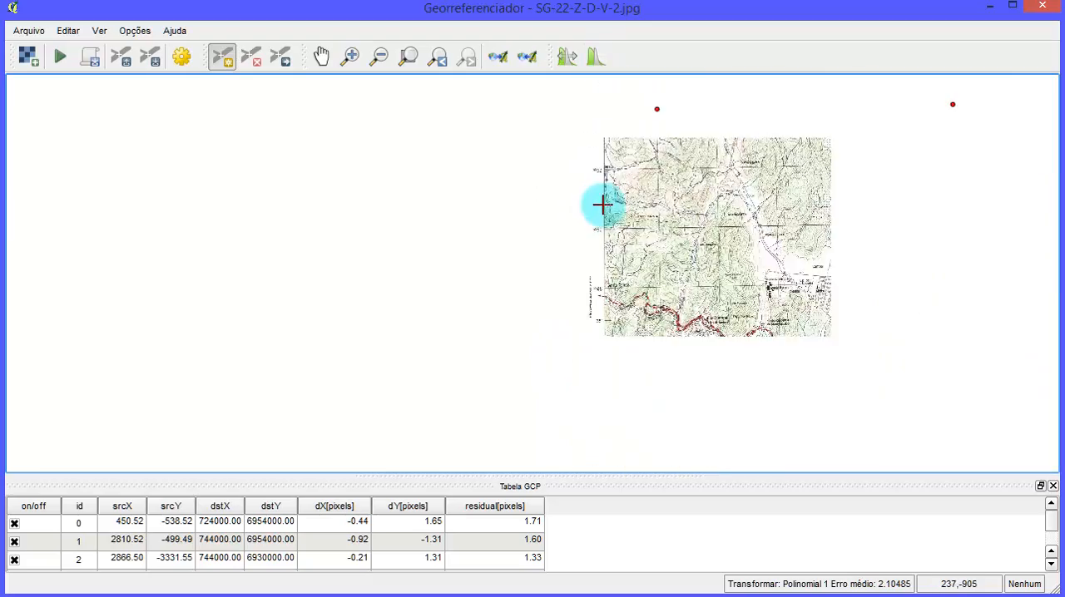
{"action": "scroll", "coordinate": [611, 241], "scroll_direction": "up", "scroll_amount": 1}
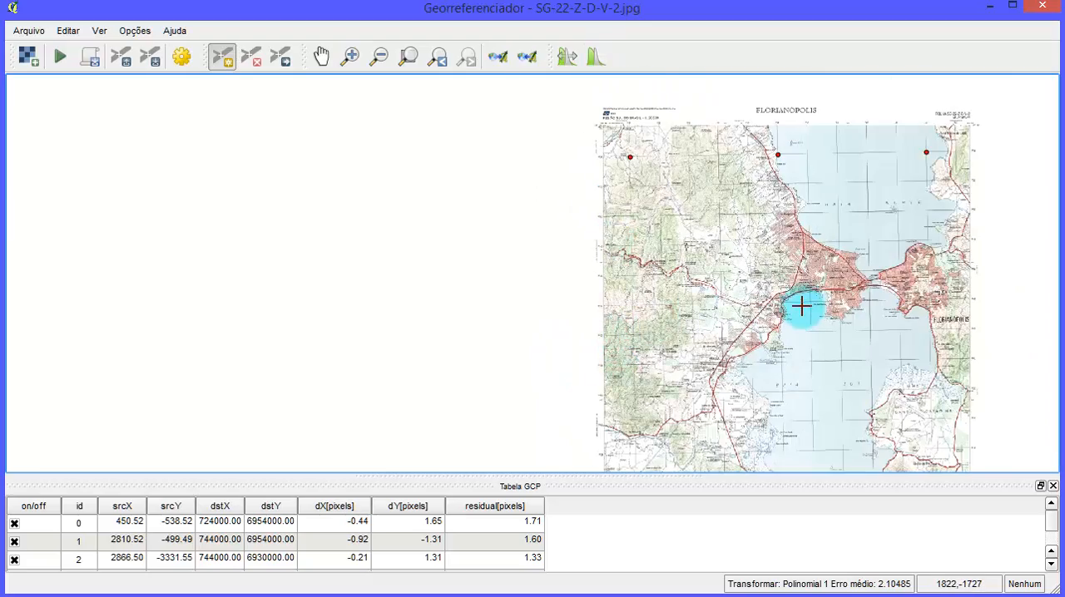
{"action": "scroll", "coordinate": [801, 306], "scroll_direction": "up", "scroll_amount": 1}
{"action": "scroll", "coordinate": [800, 306], "scroll_direction": "up", "scroll_amount": 1}
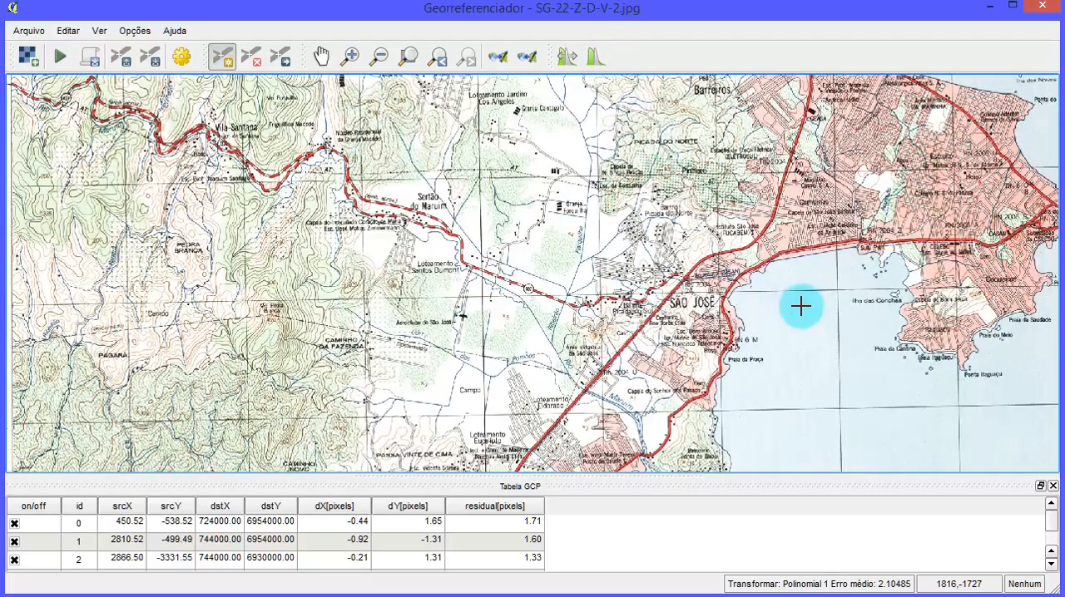
{"action": "scroll", "coordinate": [800, 306], "scroll_direction": "down", "scroll_amount": 1}
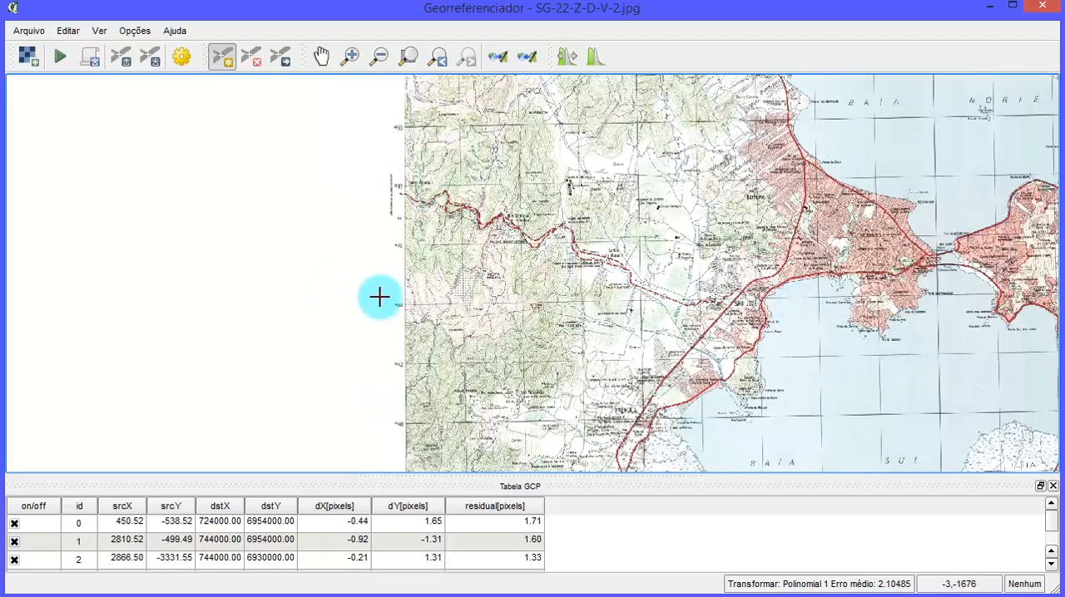
{"action": "scroll", "coordinate": [382, 296], "scroll_direction": "up", "scroll_amount": 1}
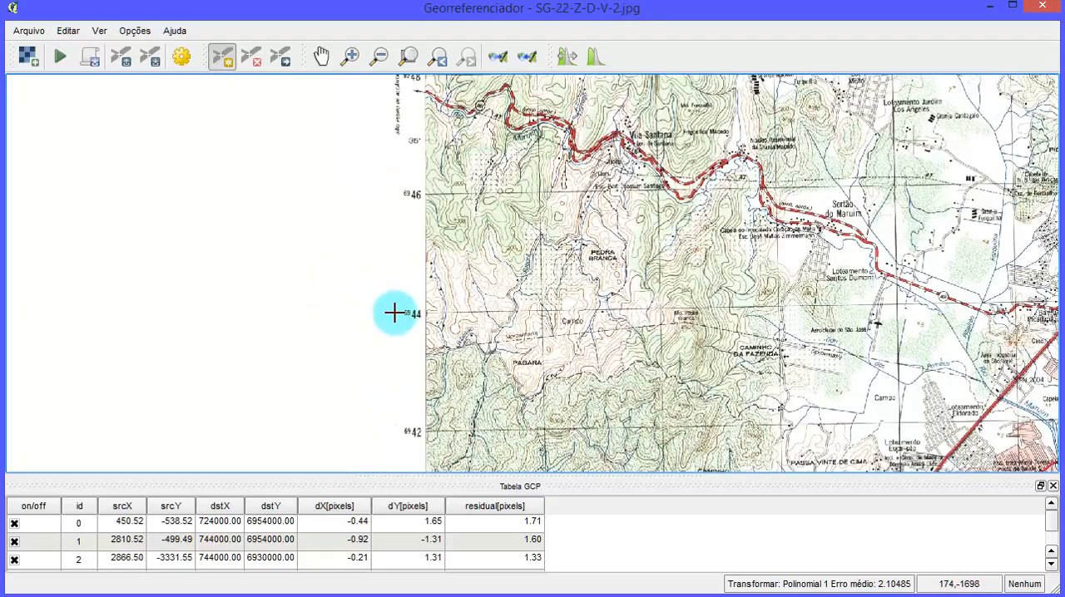
{"action": "scroll", "coordinate": [394, 315], "scroll_direction": "down", "scroll_amount": 1}
{"action": "scroll", "coordinate": [403, 341], "scroll_direction": "up", "scroll_amount": 1}
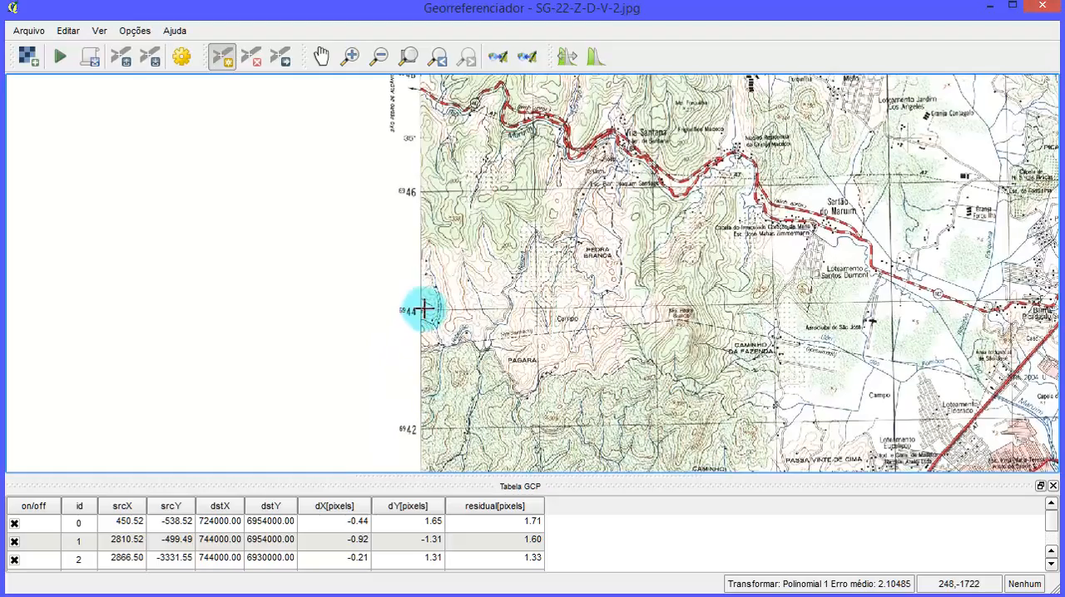
{"action": "scroll", "coordinate": [448, 310], "scroll_direction": "up", "scroll_amount": 1}
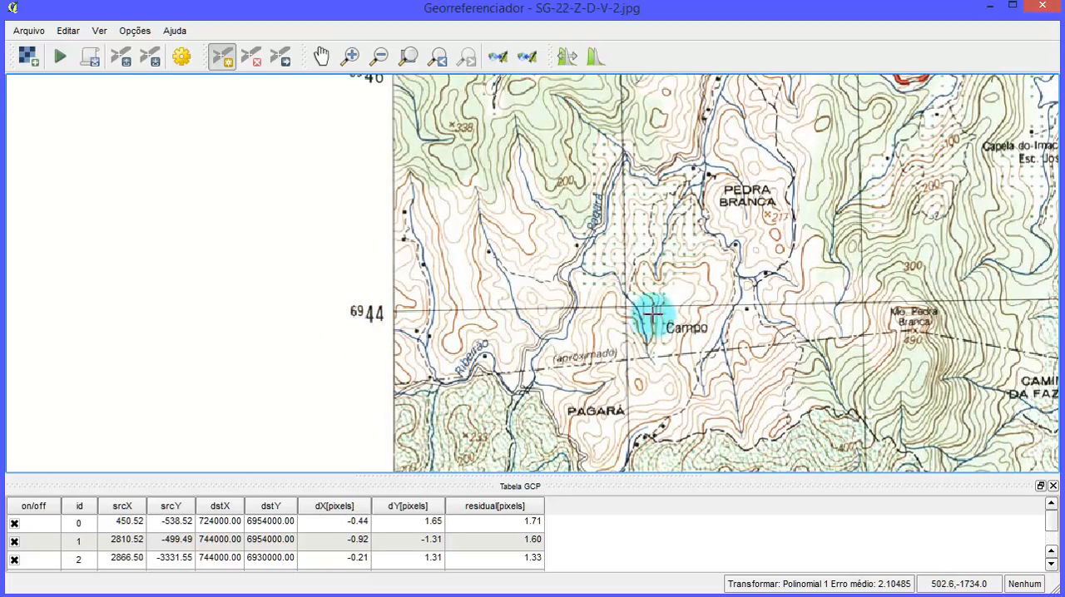
{"action": "scroll", "coordinate": [625, 303], "scroll_direction": "down", "scroll_amount": 3}
{"action": "left_click_drag", "start_coordinate": [622, 87], "coordinate": [589, 591]}
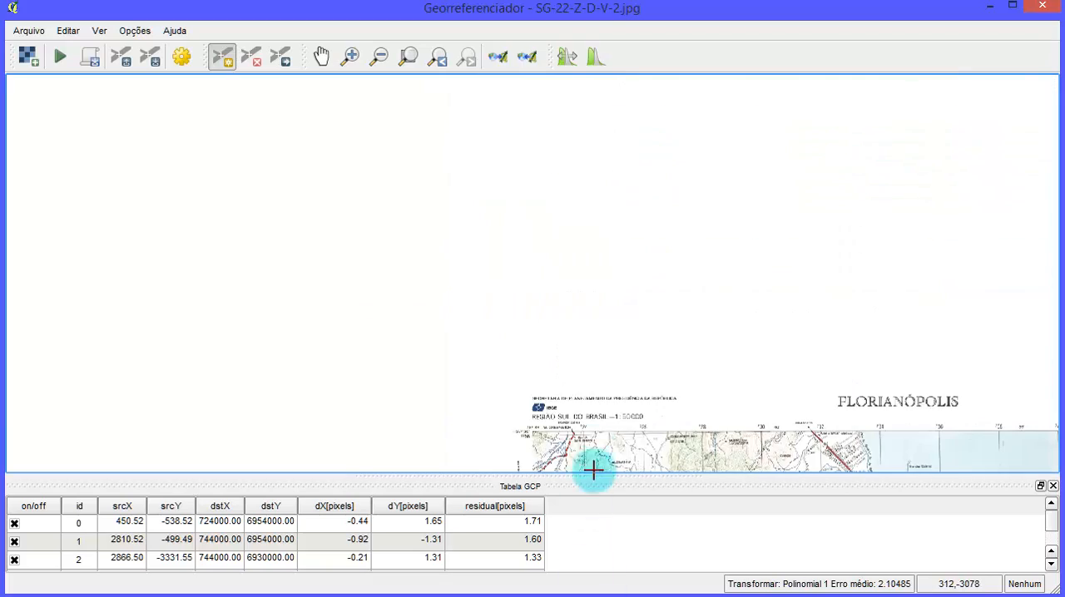
{"action": "scroll", "coordinate": [594, 439], "scroll_direction": "up", "scroll_amount": 2}
{"action": "left_click_drag", "start_coordinate": [552, 434], "coordinate": [613, 91]}
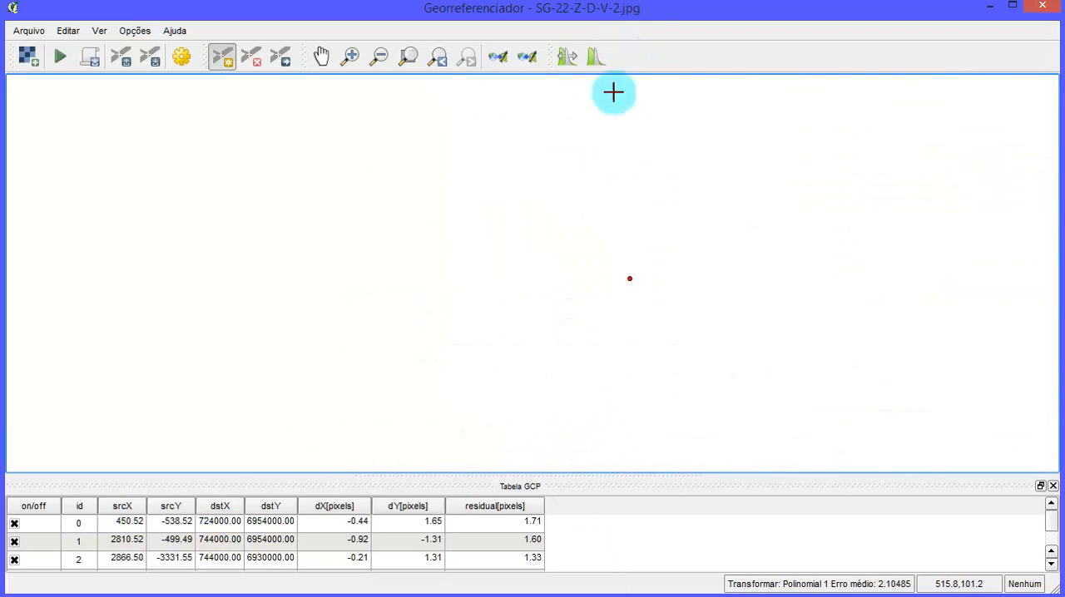
{"action": "scroll", "coordinate": [595, 354], "scroll_direction": "down", "scroll_amount": 3}
{"action": "left_click_drag", "start_coordinate": [592, 430], "coordinate": [554, 164]}
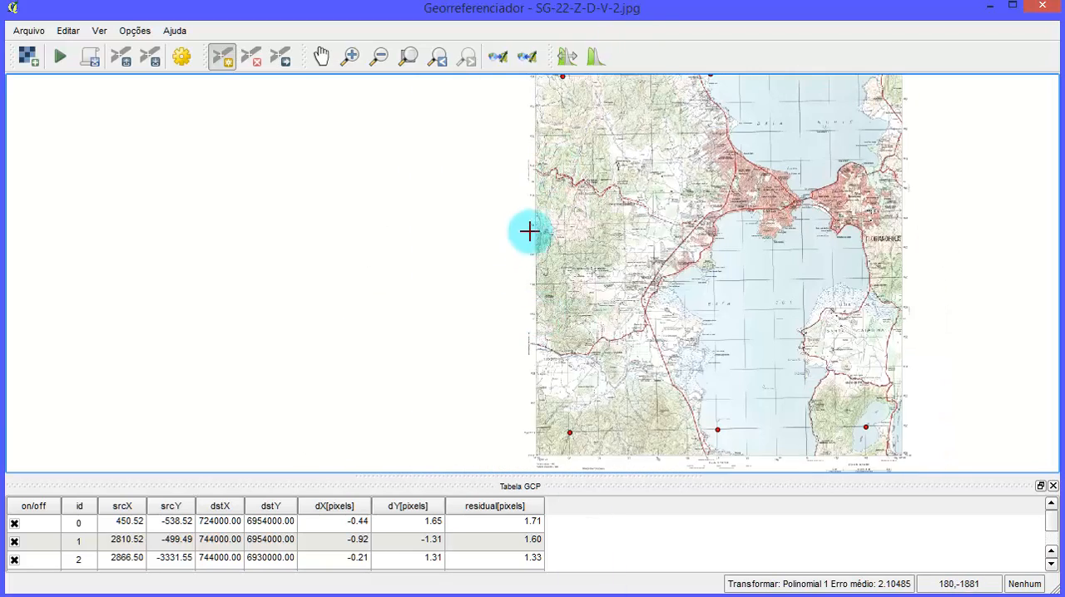
{"action": "left_click_drag", "start_coordinate": [556, 307], "coordinate": [556, 353]}
- Add a control point where grid lines 724 and 6944 cross near the chart's western edge, with X 724000 and Y 6944000
{"action": "scroll", "coordinate": [556, 354], "scroll_direction": "up", "scroll_amount": 3}
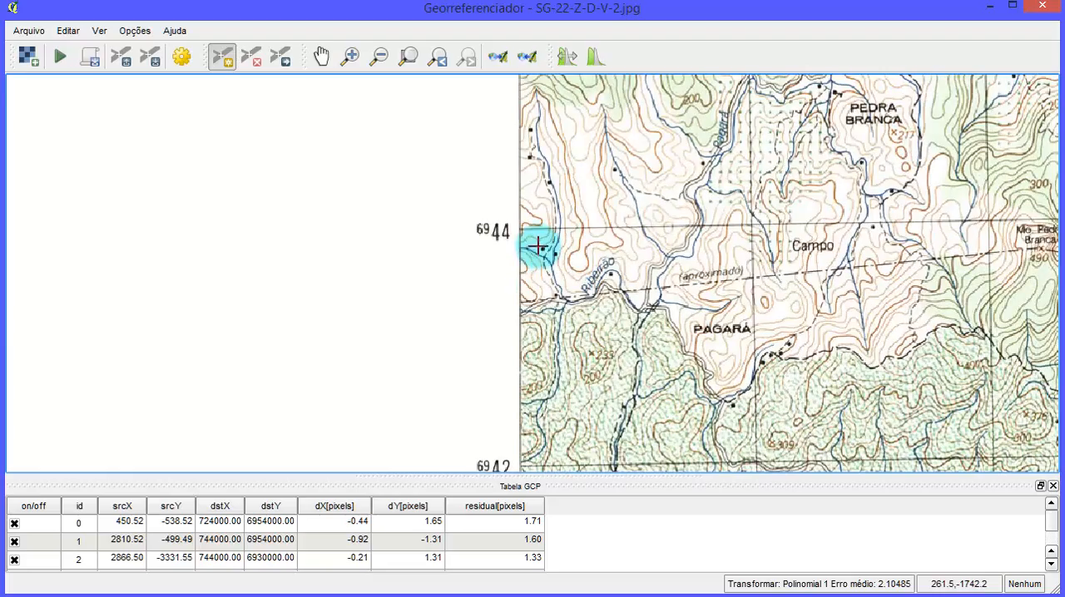
{"action": "scroll", "coordinate": [739, 225], "scroll_direction": "up", "scroll_amount": 1}
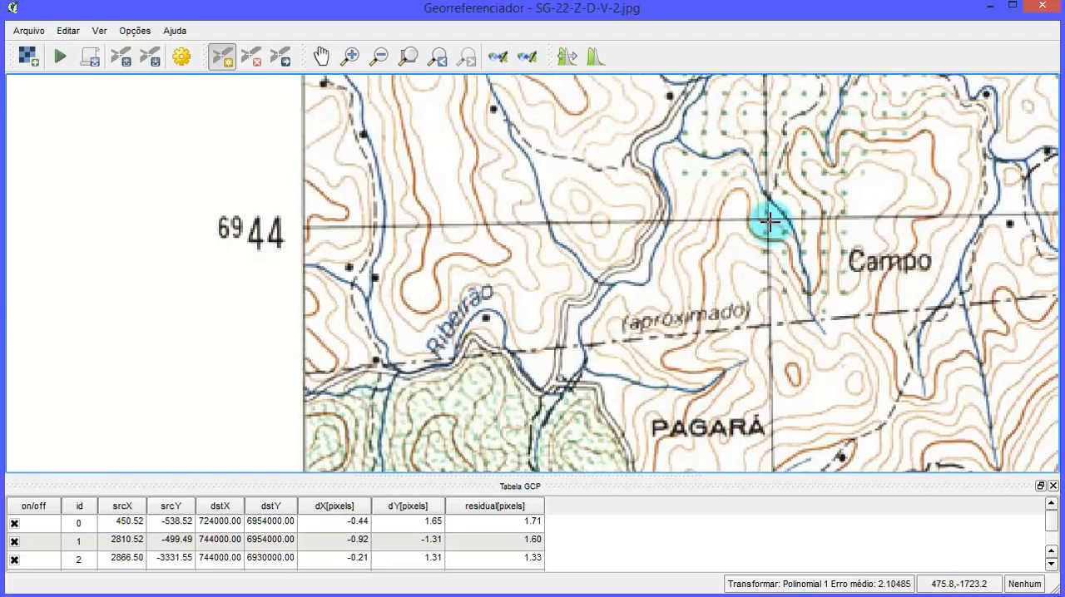
{"action": "scroll", "coordinate": [769, 221], "scroll_direction": "up", "scroll_amount": 4}
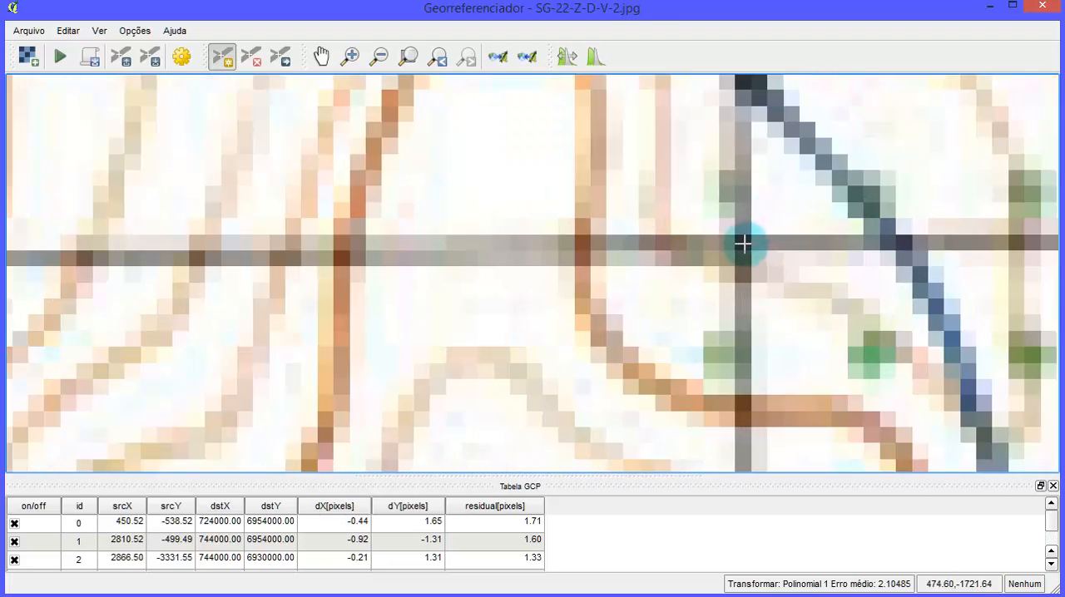
{"action": "left_click", "coordinate": [741, 243]}
{"action": "left_click", "coordinate": [483, 306]}
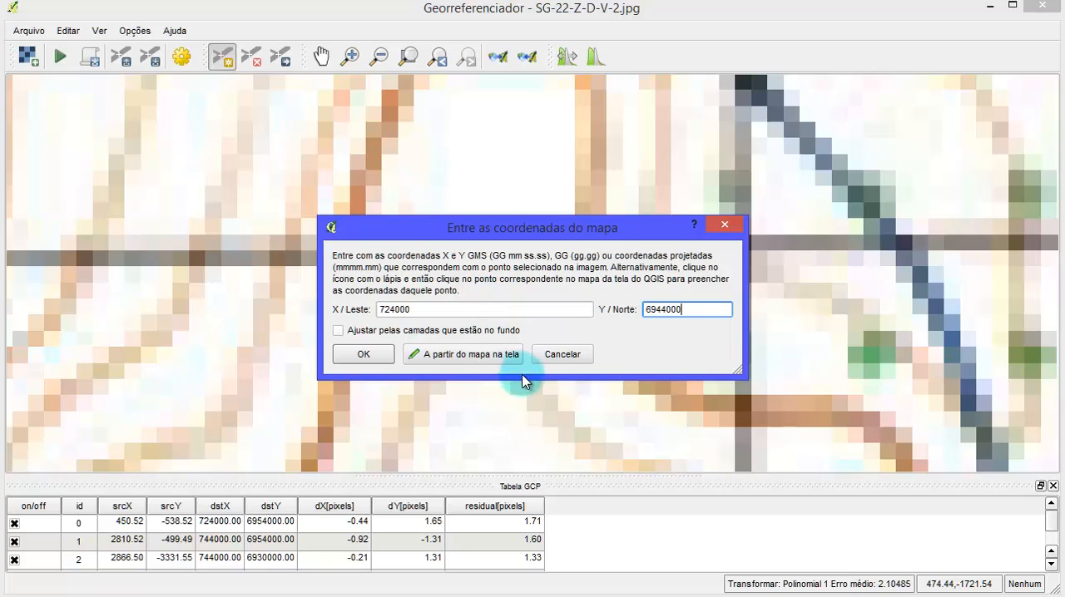
{"action": "left_click", "coordinate": [363, 356]}
{"action": "scroll", "coordinate": [384, 265], "scroll_direction": "down", "scroll_amount": 2}
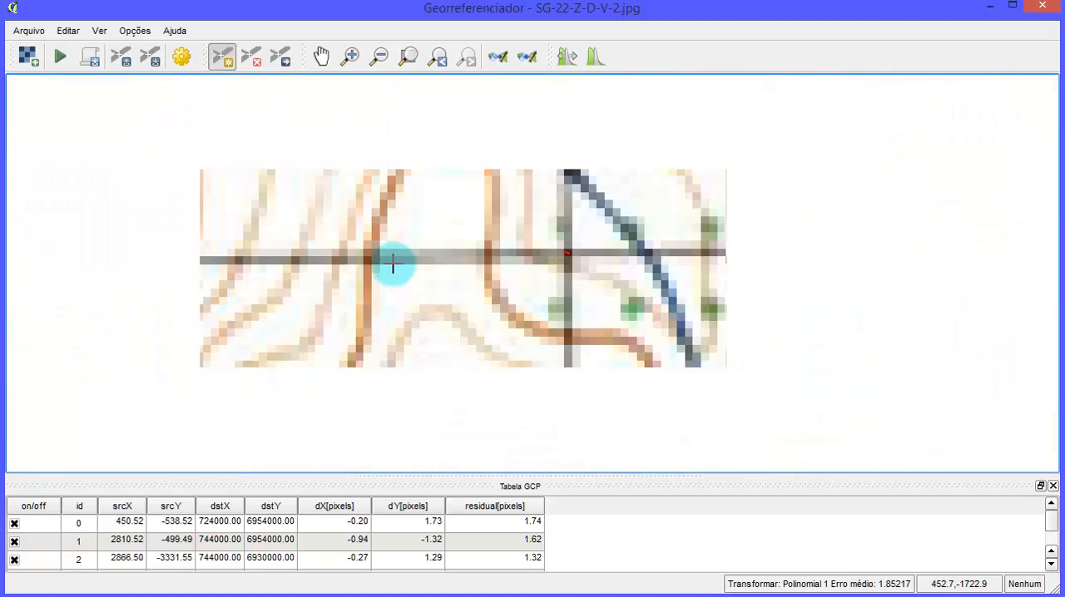
{"action": "scroll", "coordinate": [238, 304], "scroll_direction": "down", "scroll_amount": 1}
{"action": "scroll", "coordinate": [219, 297], "scroll_direction": "down", "scroll_amount": 1}
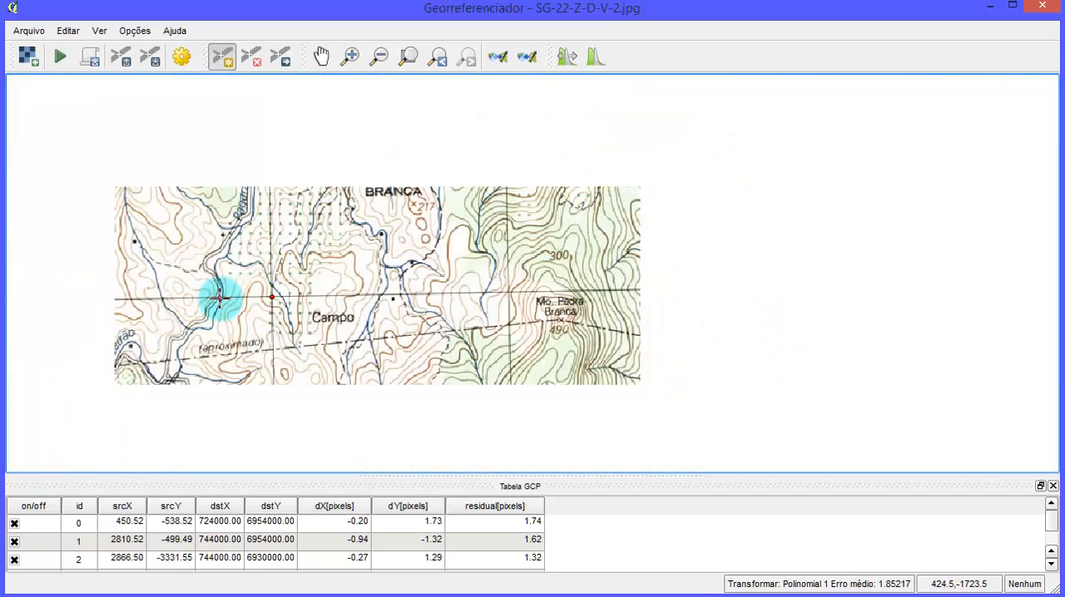
{"action": "scroll", "coordinate": [180, 295], "scroll_direction": "down", "scroll_amount": 1}
{"action": "scroll", "coordinate": [95, 314], "scroll_direction": "up", "scroll_amount": 1}
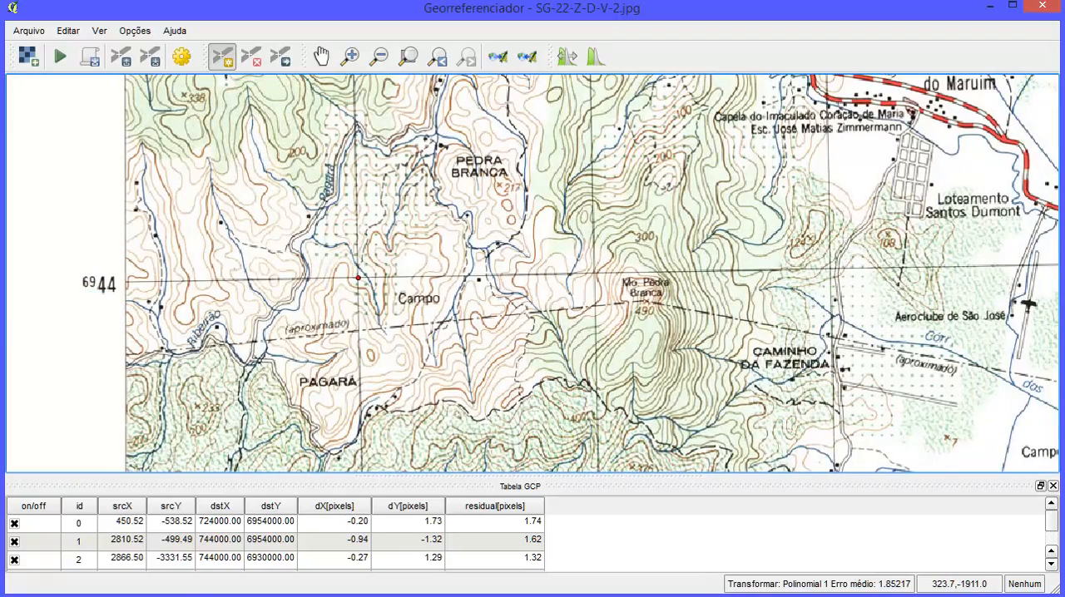
- Switch to the Excel coordinate sheet and record P007's coordinates as X 724000 and Y 6944000
{"action": "key", "text": "alt+Tab"}
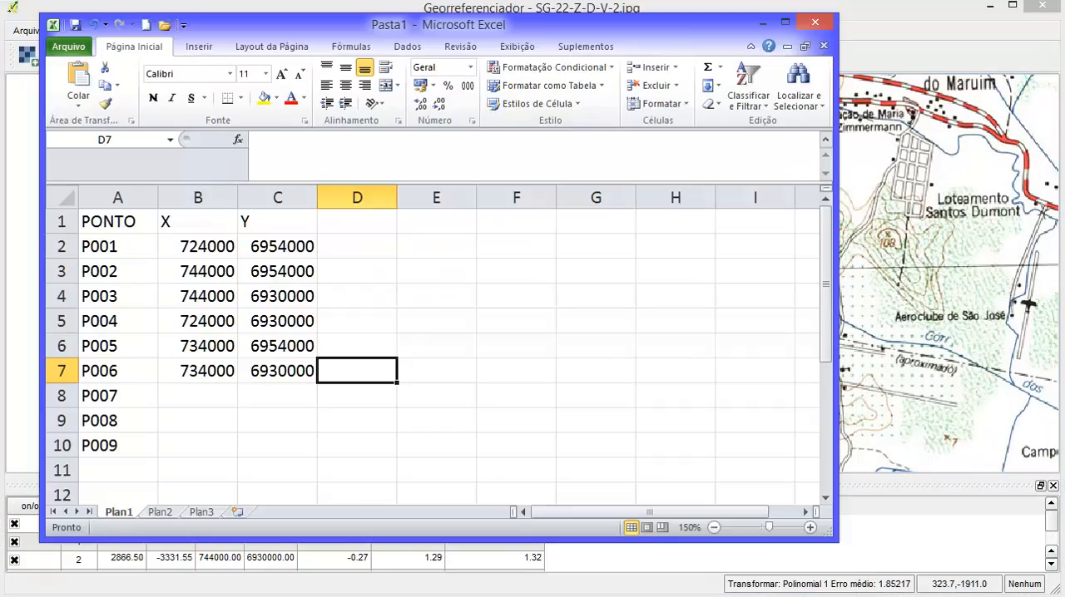
{"action": "left_click", "coordinate": [215, 393]}
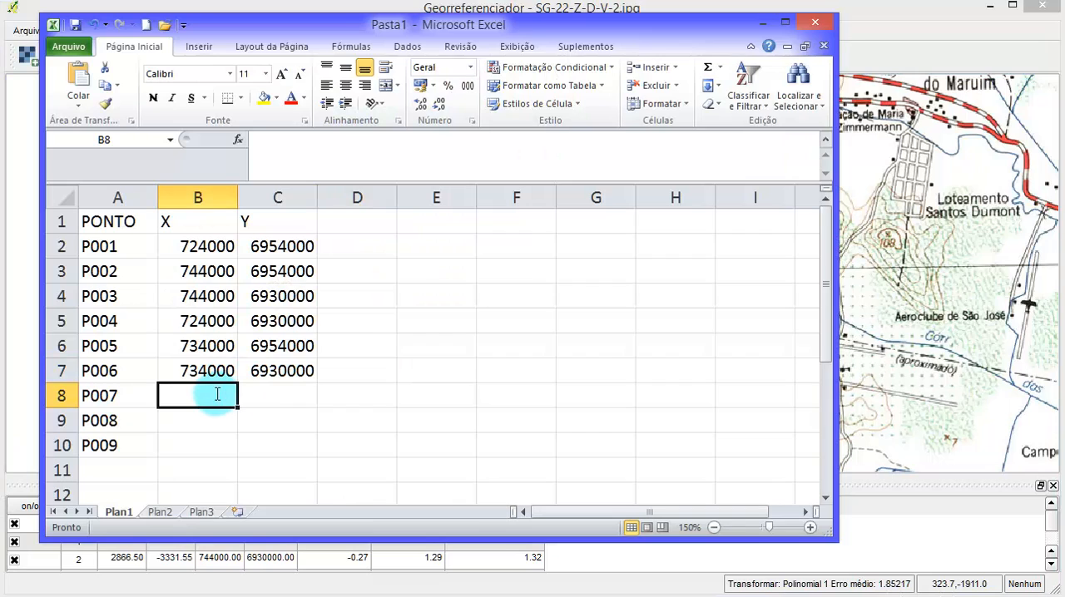
{"action": "type", "text": "72"}
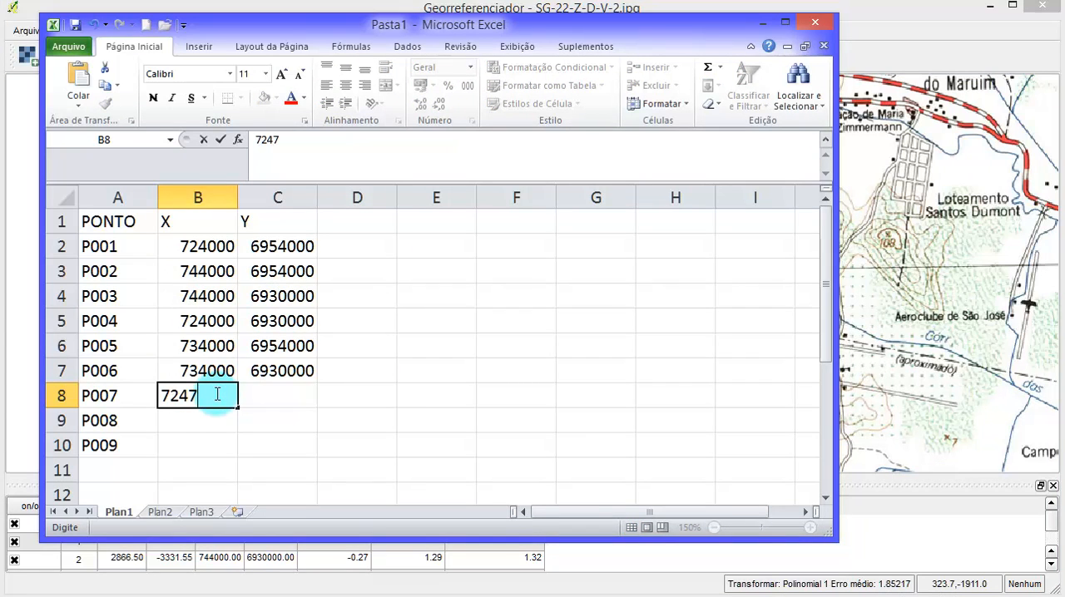
{"action": "type", "text": "4000"}
{"action": "key", "text": "Tab"}
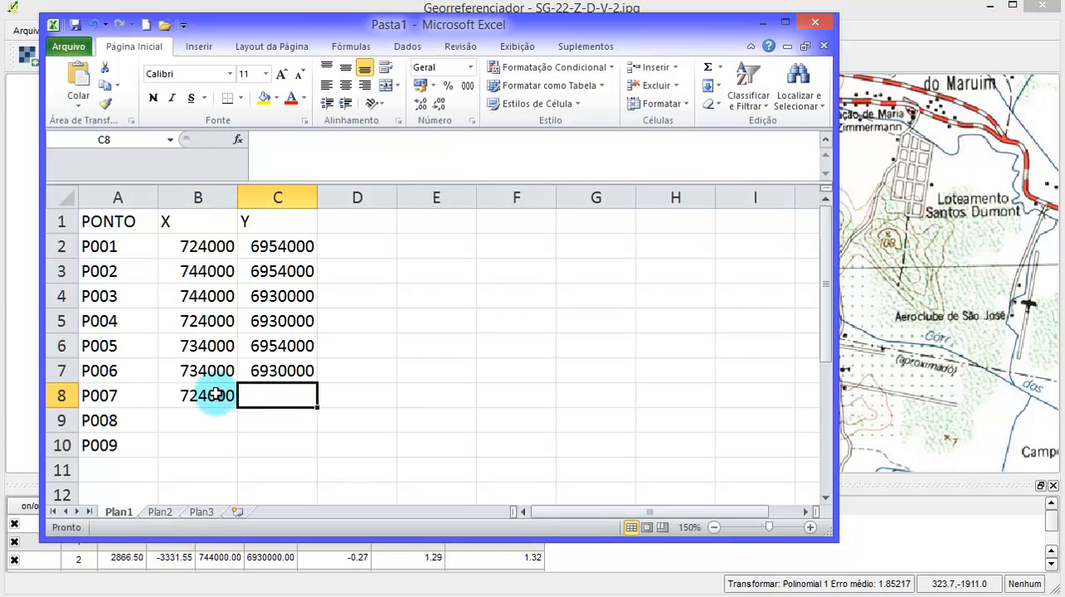
{"action": "type", "text": "6944000"}
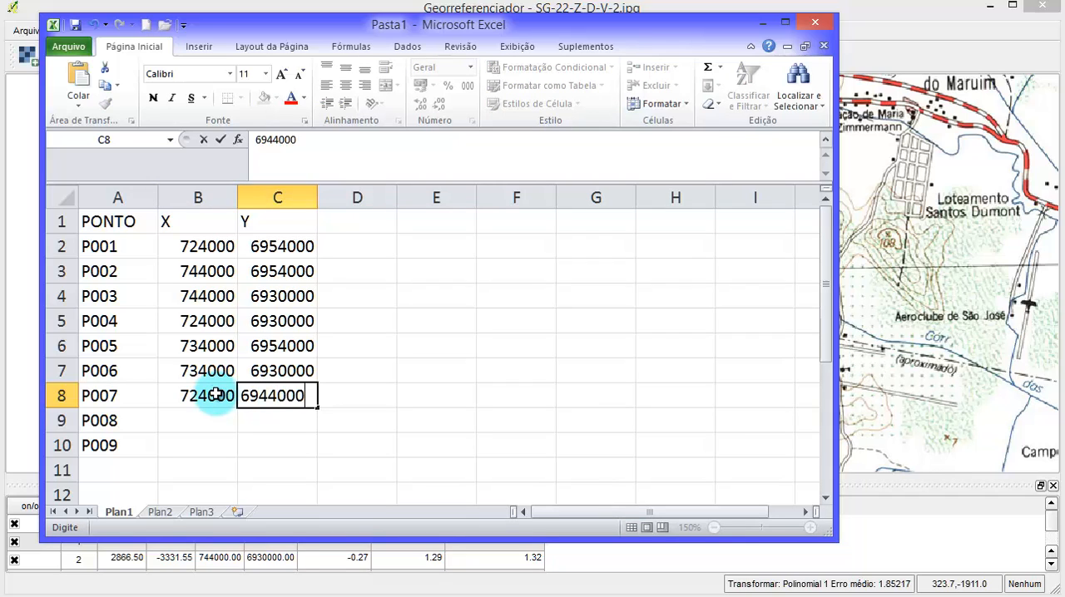
{"action": "key", "text": "Tab"}
{"action": "left_click", "coordinate": [198, 423]}
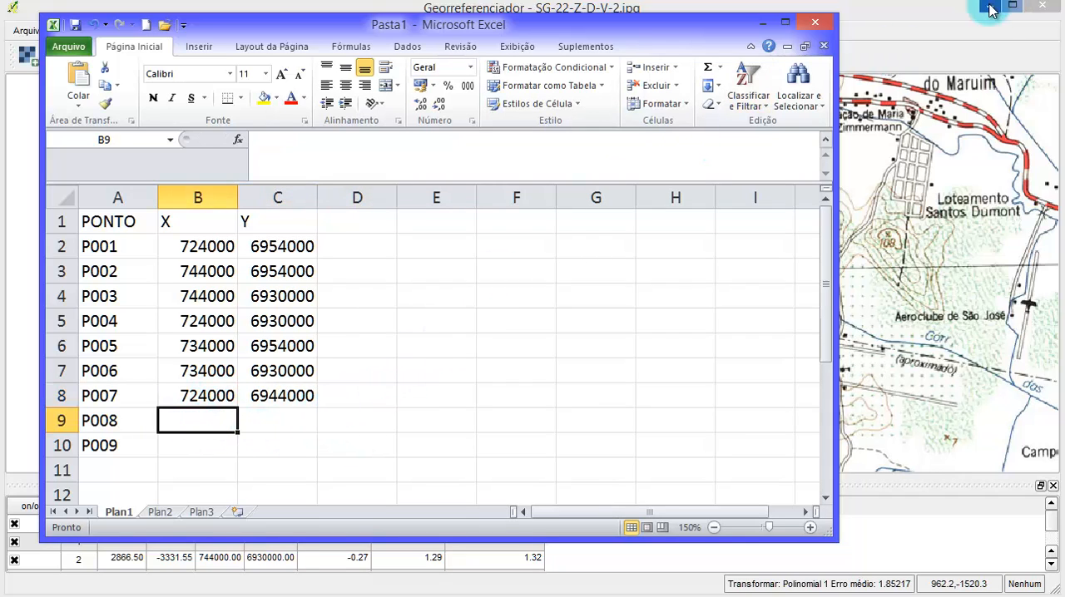
- Return to the Georeferencer and examine the mean error and the northing labels along the chart's eastern edge around 6944
{"action": "left_click", "coordinate": [915, 11]}
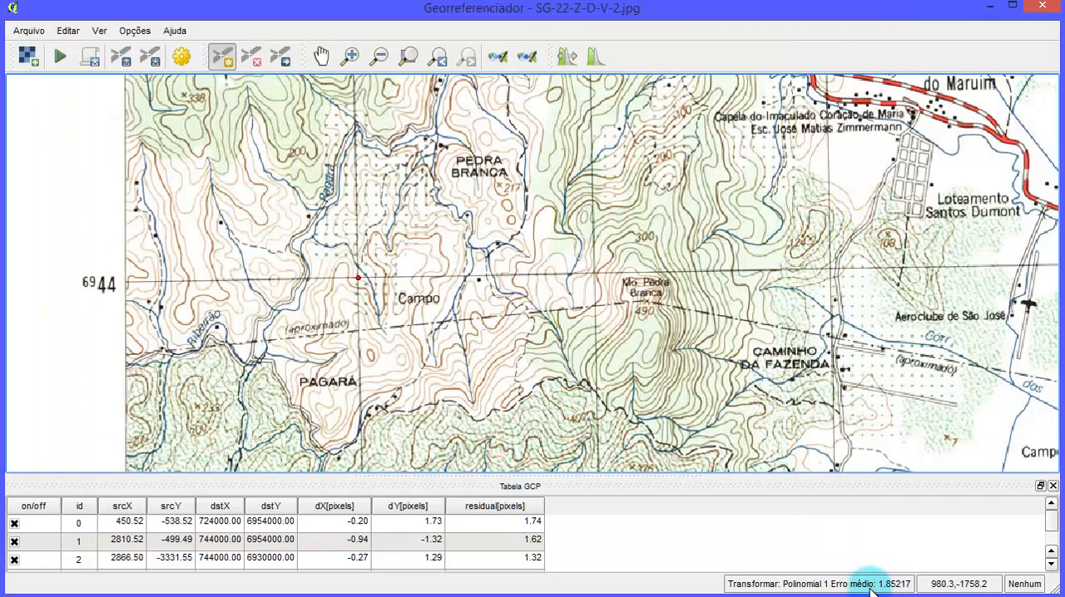
{"action": "scroll", "coordinate": [583, 247], "scroll_direction": "down", "scroll_amount": 3}
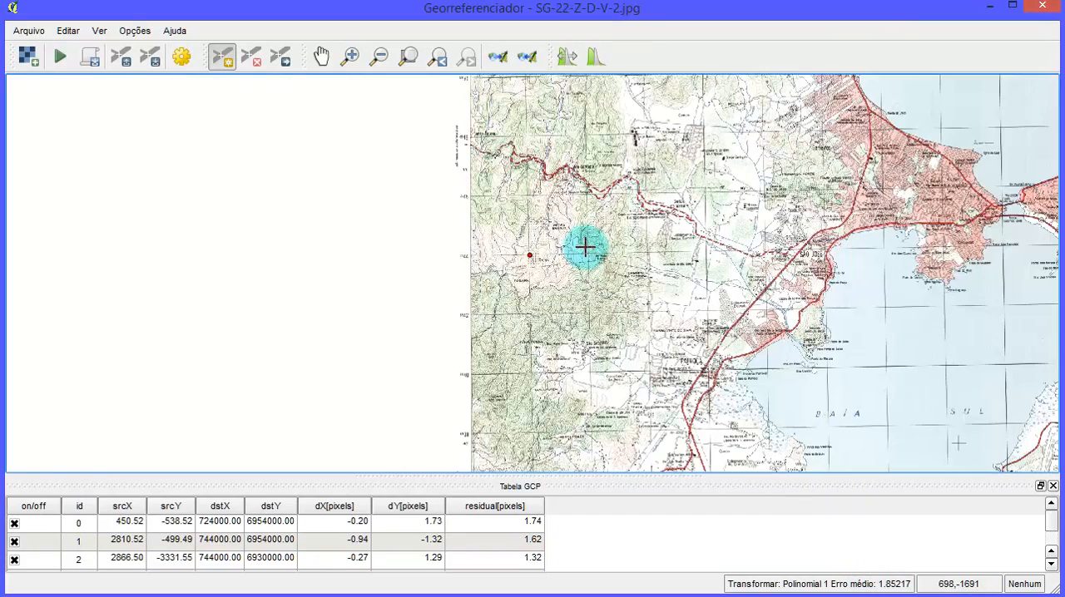
{"action": "scroll", "coordinate": [666, 287], "scroll_direction": "down", "scroll_amount": 1}
{"action": "scroll", "coordinate": [741, 295], "scroll_direction": "down", "scroll_amount": 1}
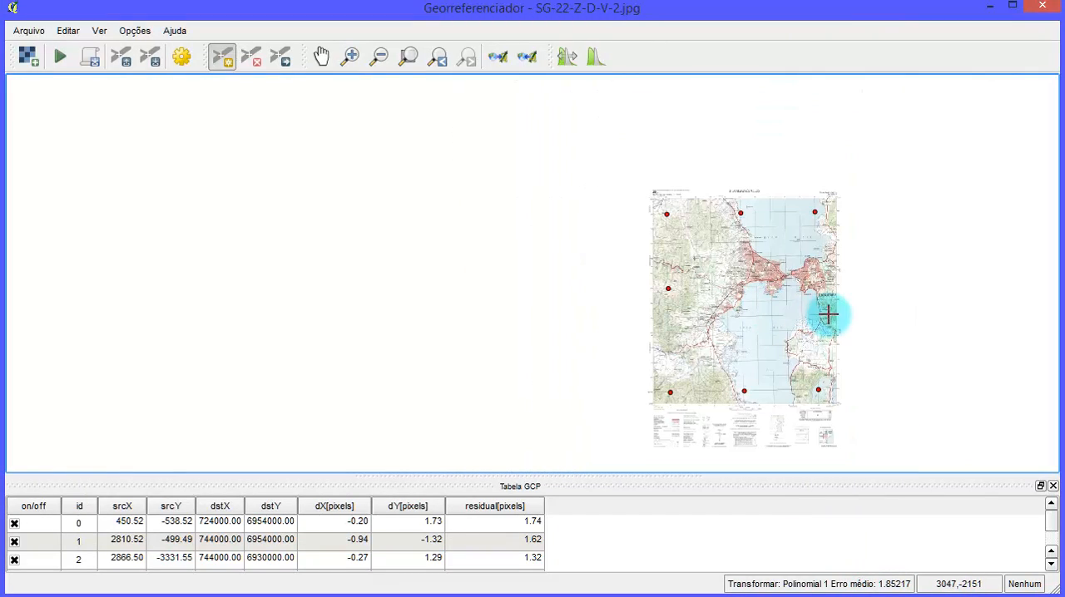
{"action": "scroll", "coordinate": [831, 299], "scroll_direction": "up", "scroll_amount": 1}
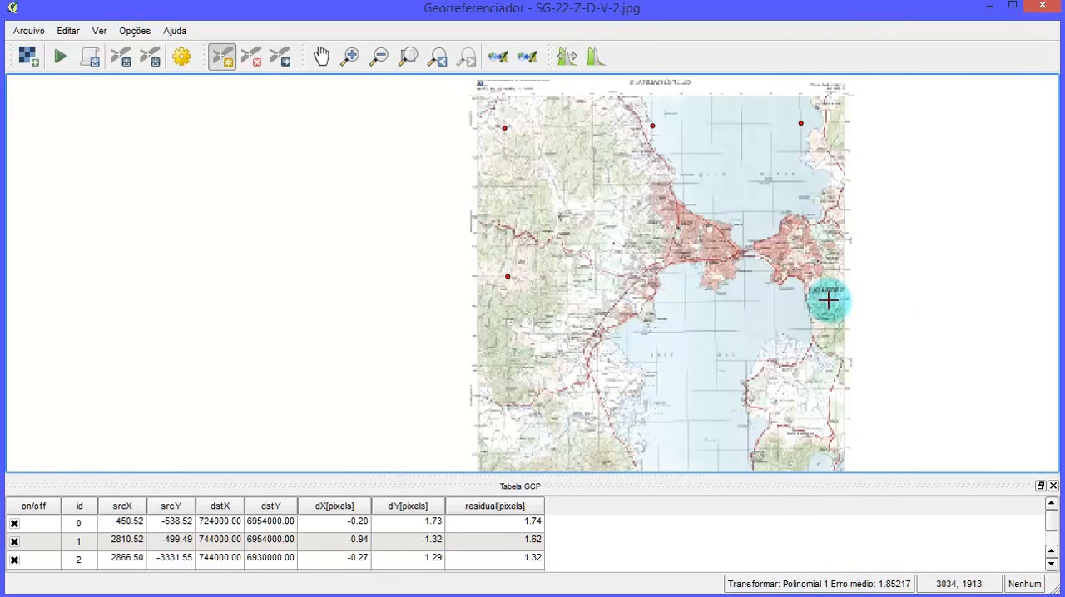
{"action": "scroll", "coordinate": [828, 298], "scroll_direction": "up", "scroll_amount": 1}
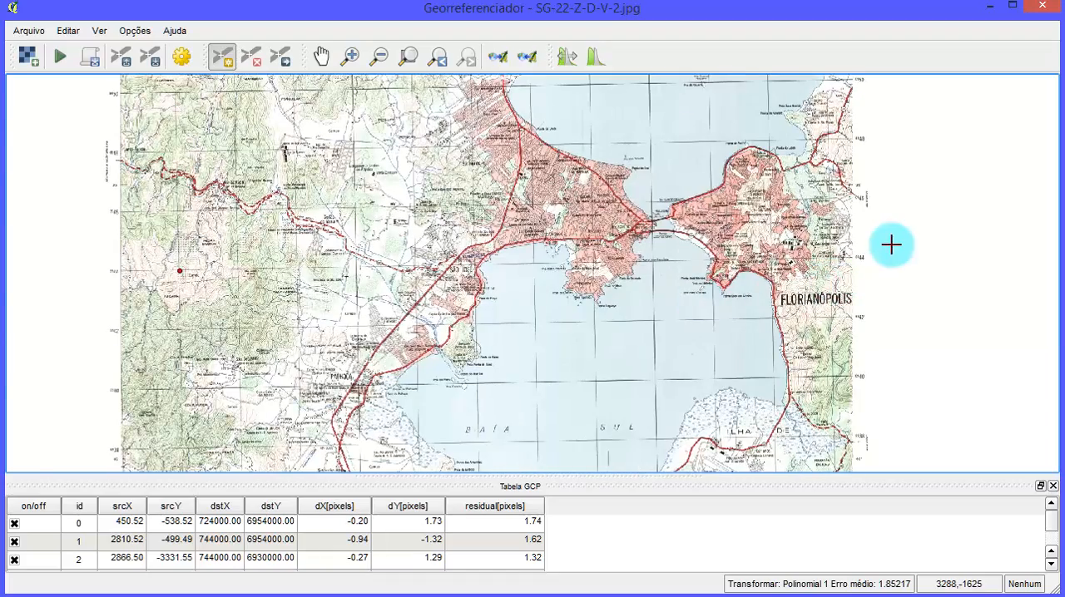
{"action": "scroll", "coordinate": [832, 275], "scroll_direction": "up", "scroll_amount": 1}
{"action": "scroll", "coordinate": [766, 305], "scroll_direction": "up", "scroll_amount": 1}
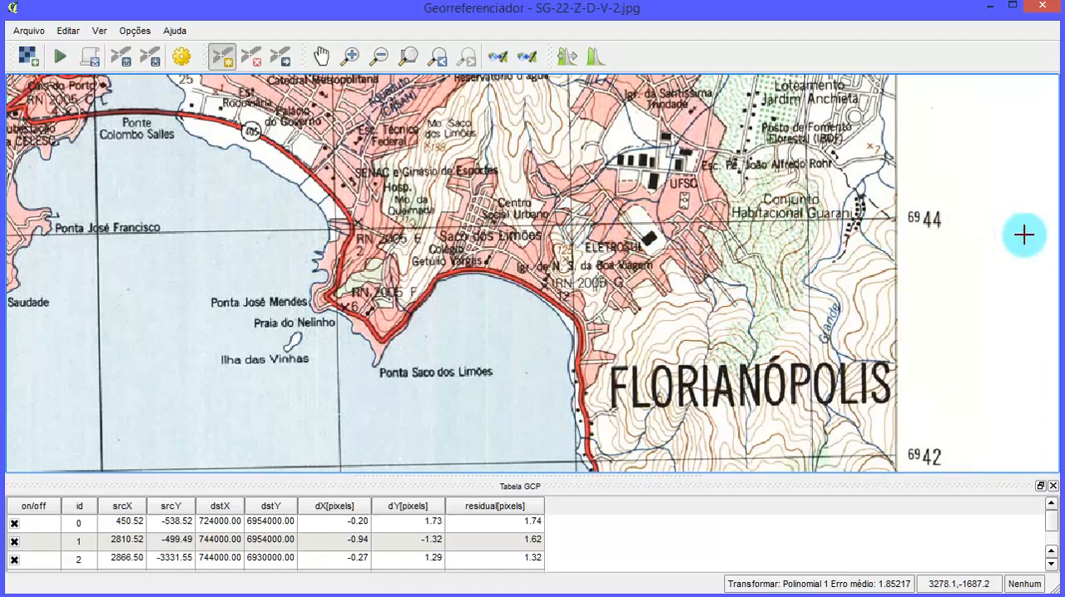
{"action": "scroll", "coordinate": [610, 190], "scroll_direction": "down", "scroll_amount": 2}
{"action": "scroll", "coordinate": [612, 193], "scroll_direction": "down", "scroll_amount": 3}
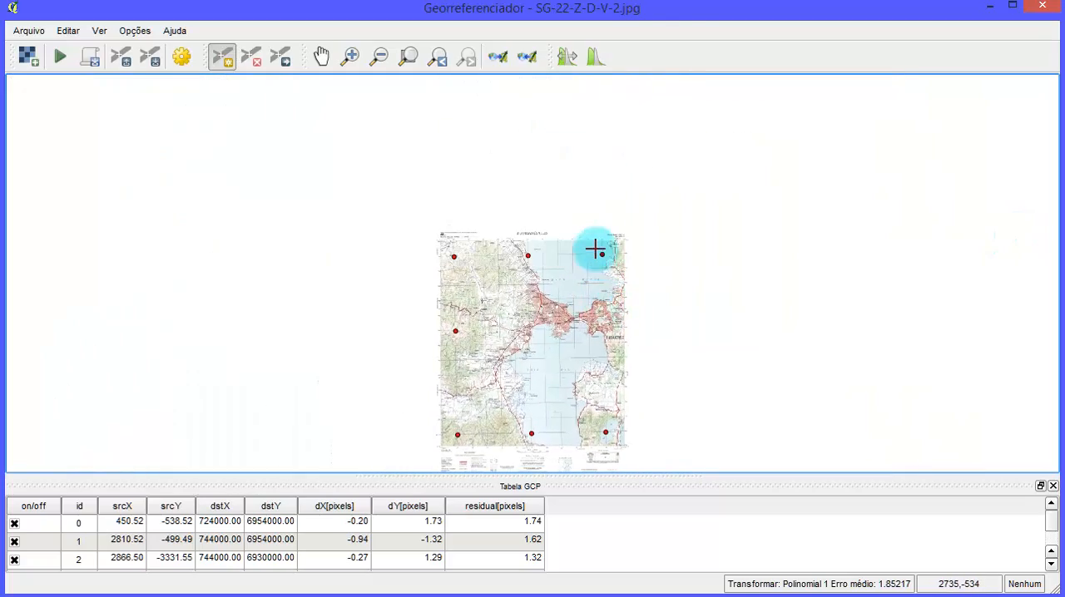
- Trace grid line 744 south from the northeast control point to its crossing with northing 6944
{"action": "scroll", "coordinate": [594, 247], "scroll_direction": "up", "scroll_amount": 4}
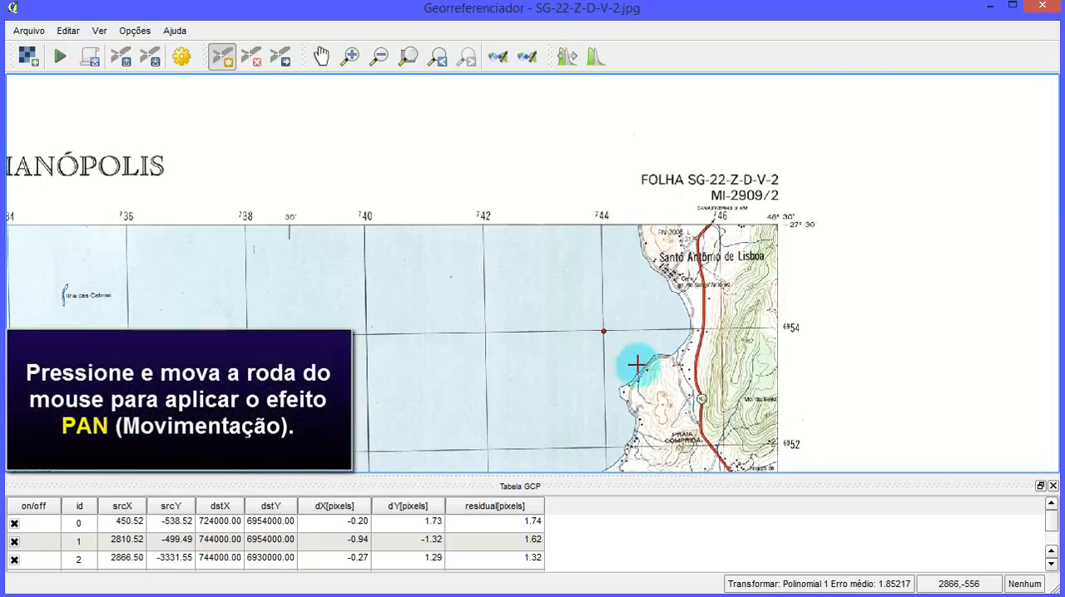
{"action": "left_click_drag", "start_coordinate": [637, 364], "coordinate": [721, 117]}
{"action": "scroll", "coordinate": [765, 409], "scroll_direction": "down", "scroll_amount": 1}
{"action": "scroll", "coordinate": [784, 442], "scroll_direction": "up", "scroll_amount": 2}
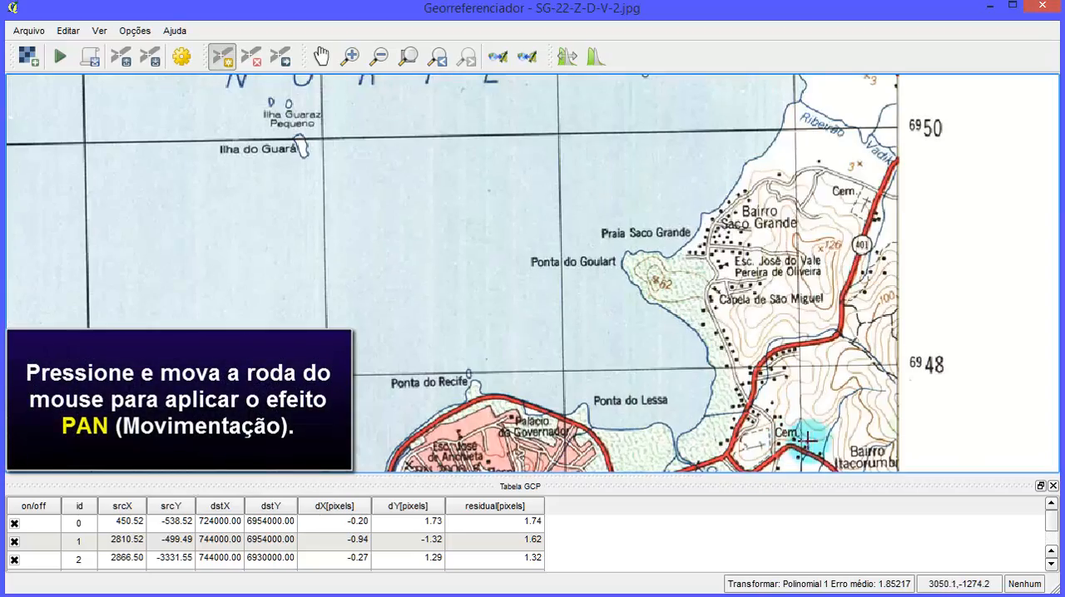
{"action": "left_click_drag", "start_coordinate": [817, 436], "coordinate": [907, 149]}
{"action": "left_click_drag", "start_coordinate": [915, 329], "coordinate": [897, 335]}
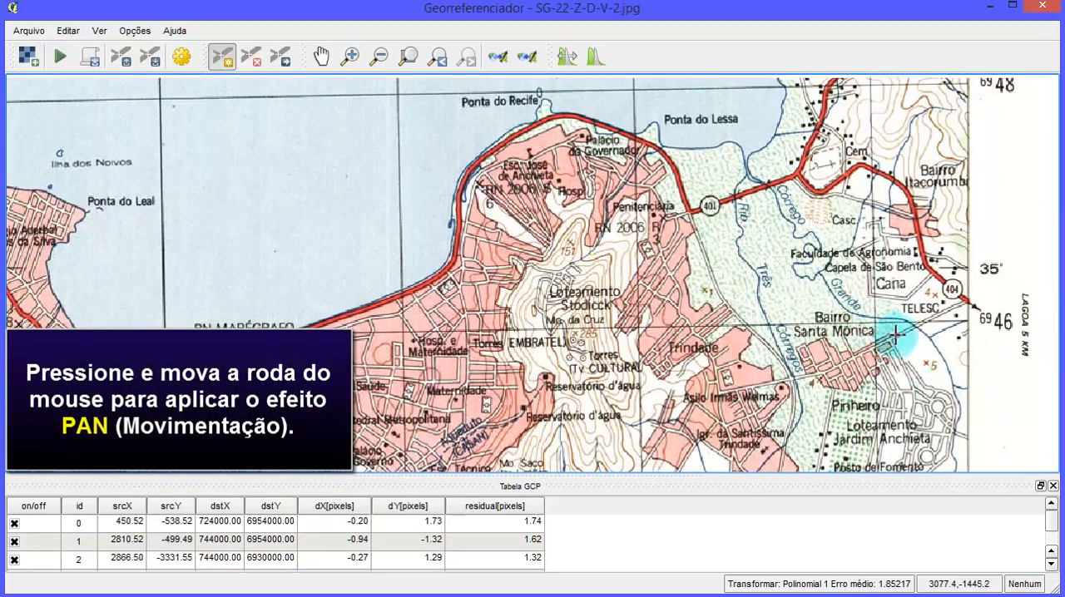
{"action": "left_click_drag", "start_coordinate": [936, 390], "coordinate": [787, 61]}
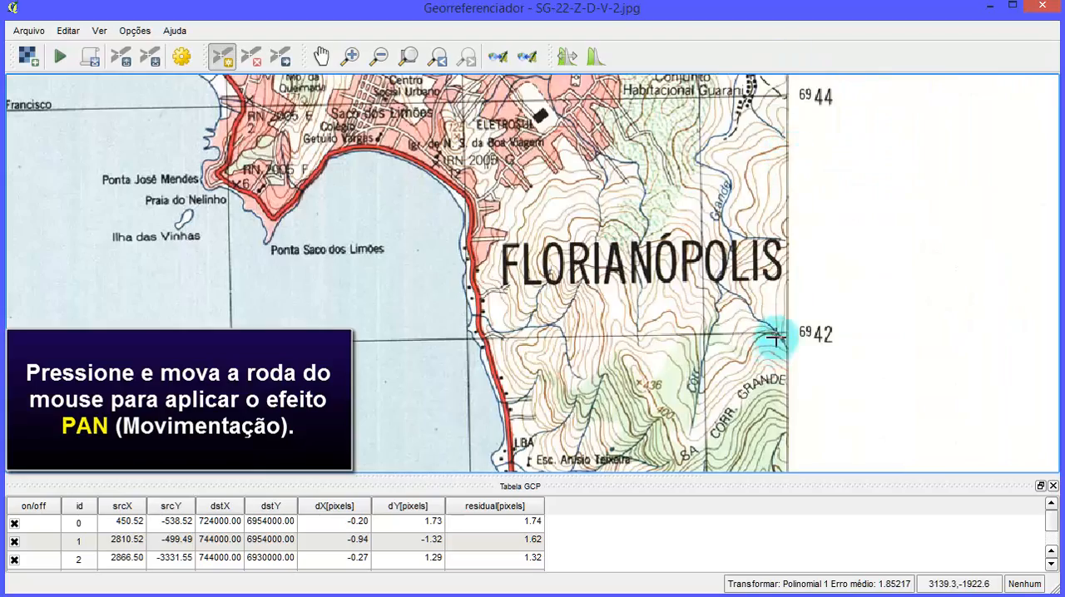
{"action": "left_click_drag", "start_coordinate": [773, 344], "coordinate": [826, 445]}
{"action": "left_click_drag", "start_coordinate": [618, 213], "coordinate": [691, 256]}
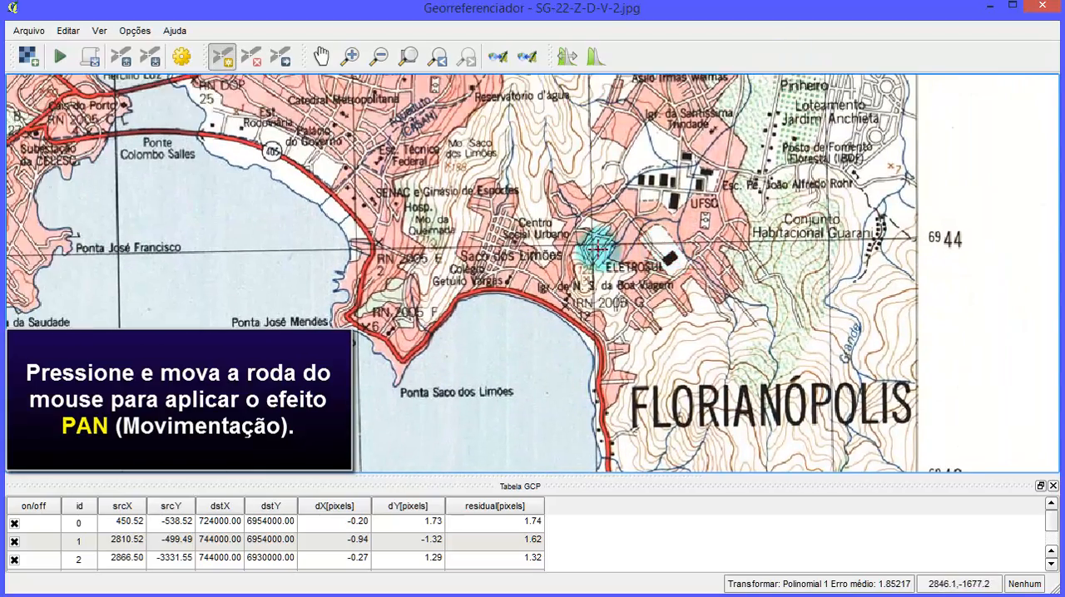
- Add a control point where grid lines 744 and 6944 cross near the chart's eastern edge, with X 744000 and Y 6944000
{"action": "scroll", "coordinate": [596, 248], "scroll_direction": "up", "scroll_amount": 6}
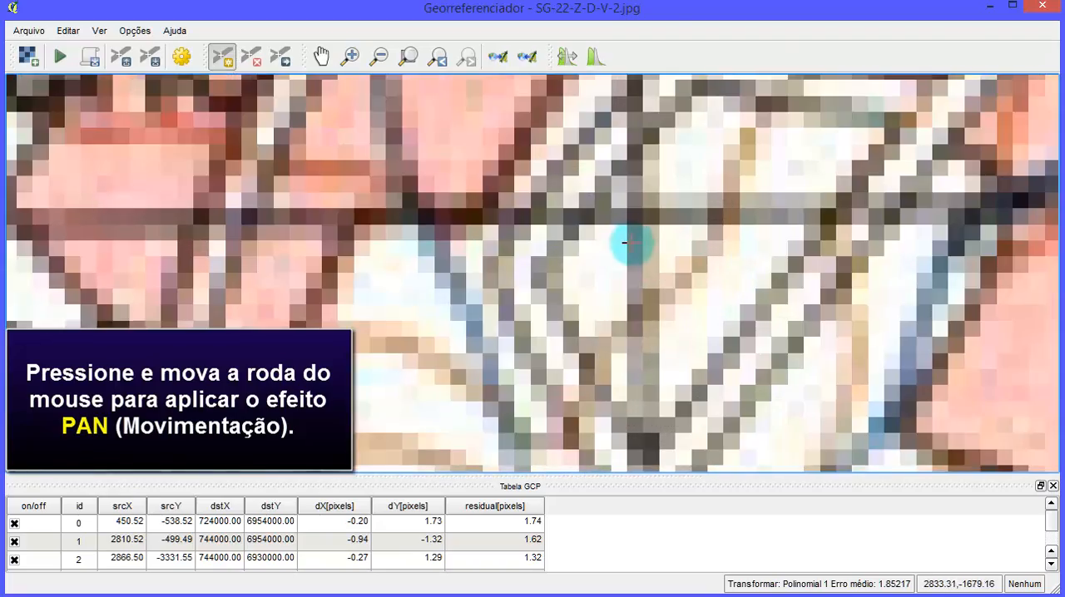
{"action": "left_click", "coordinate": [634, 217]}
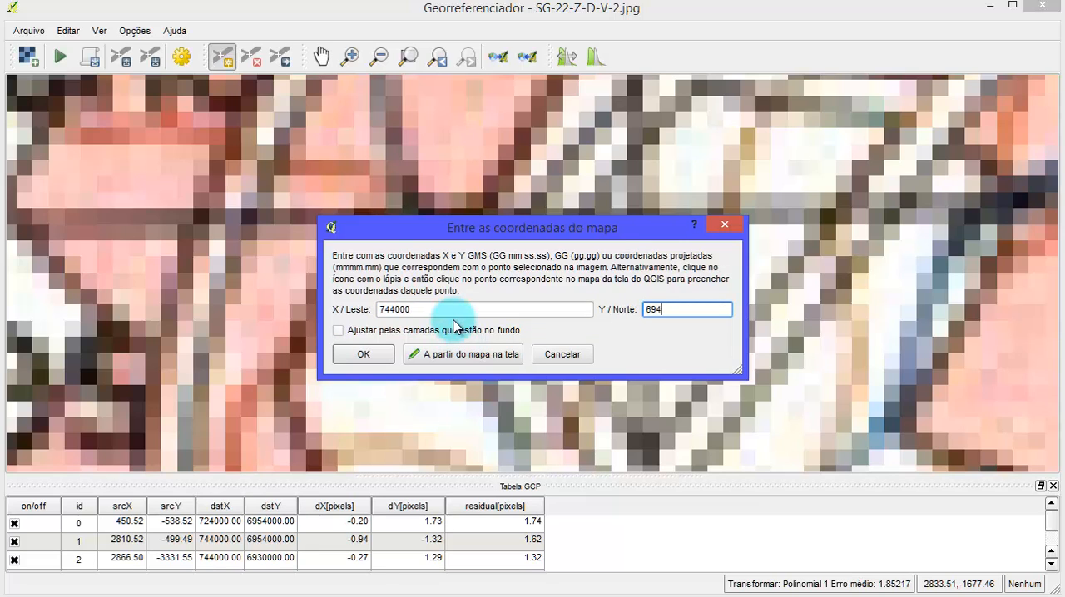
{"action": "left_click", "coordinate": [366, 354]}
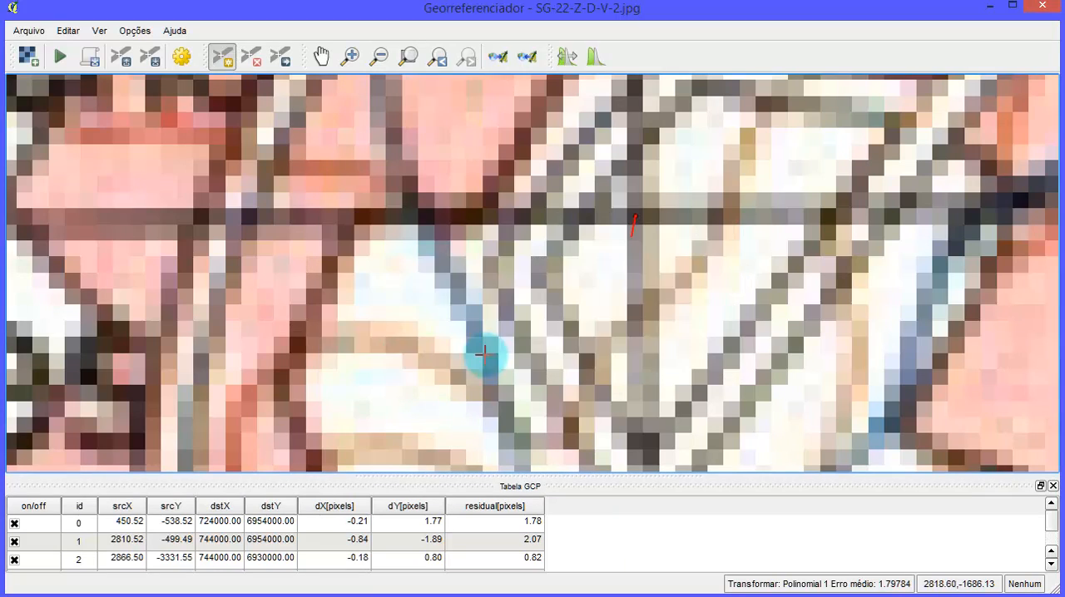
{"action": "scroll", "coordinate": [762, 325], "scroll_direction": "down", "scroll_amount": 5}
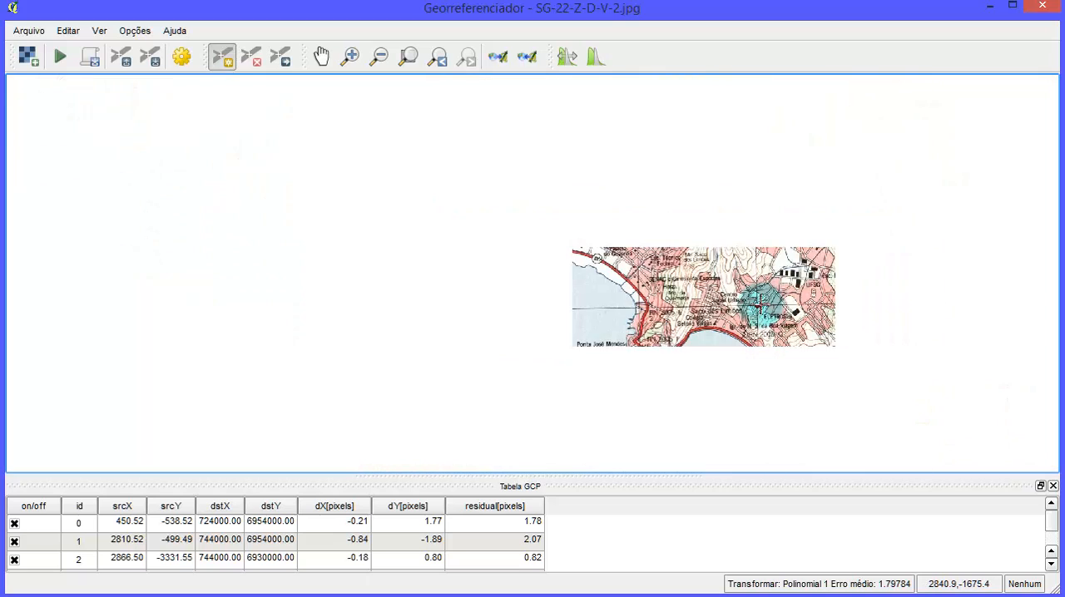
{"action": "scroll", "coordinate": [761, 302], "scroll_direction": "down", "scroll_amount": 1}
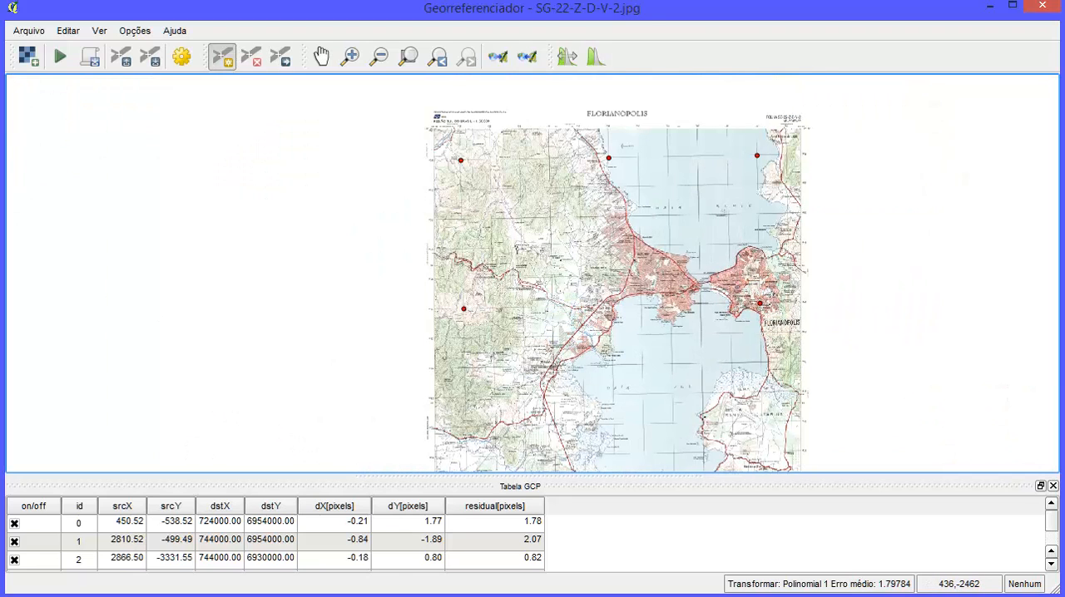
- Switch to the Excel coordinate sheet and record P008's coordinates as X 744000 and Y 6944000
{"action": "key", "text": "alt+Tab"}
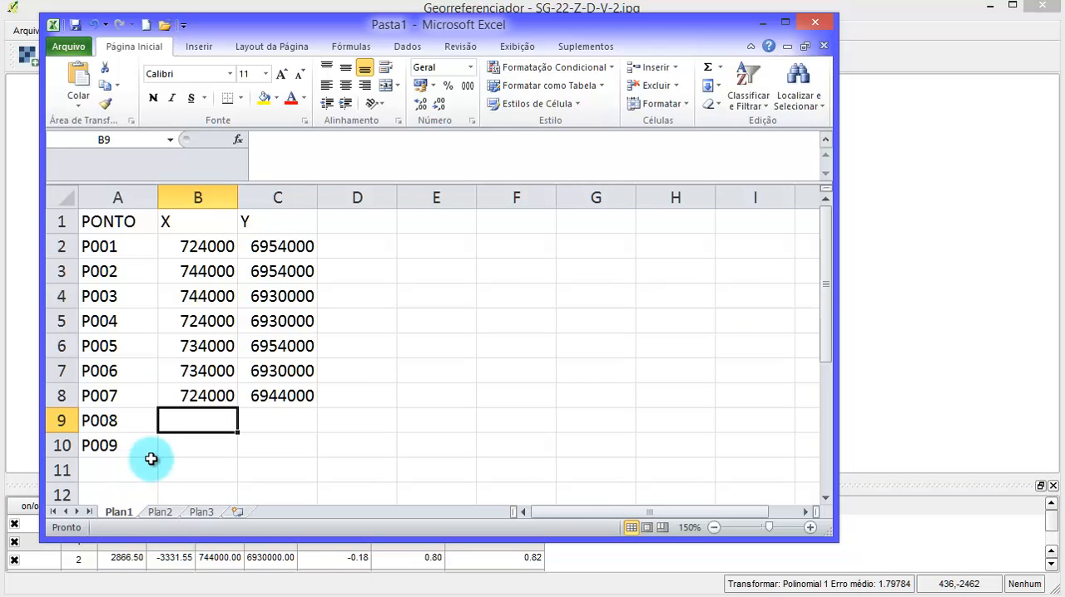
{"action": "type", "text": "744000"}
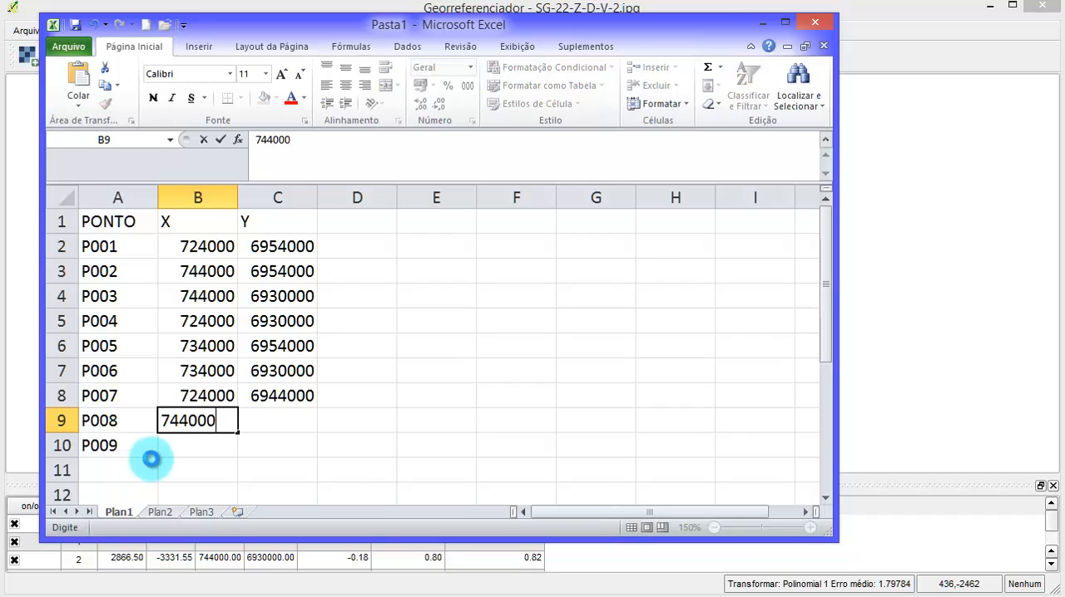
{"action": "key", "text": "Tab"}
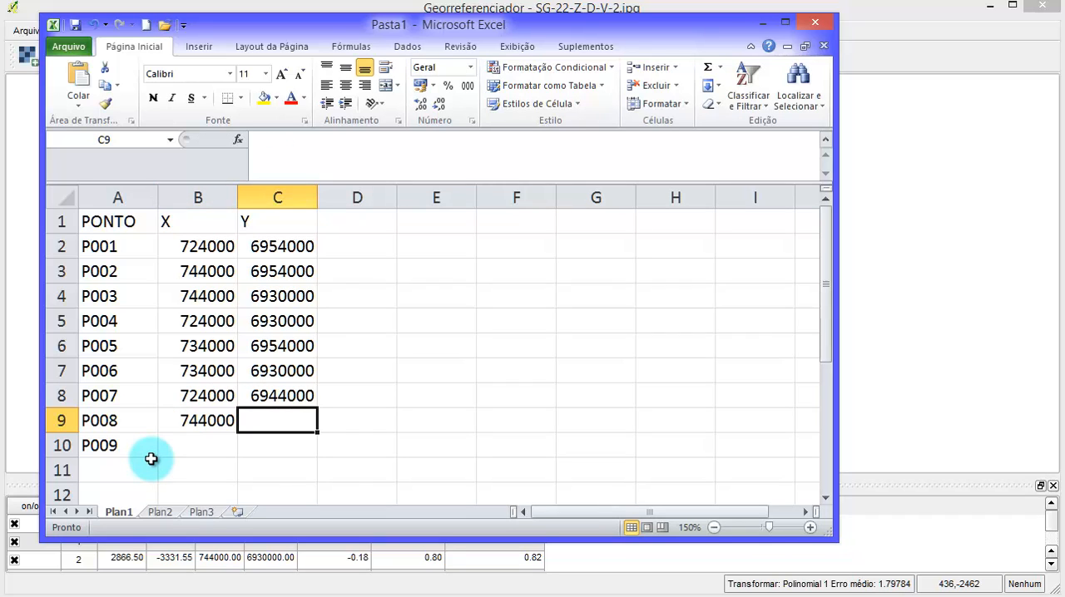
{"action": "type", "text": "6944000"}
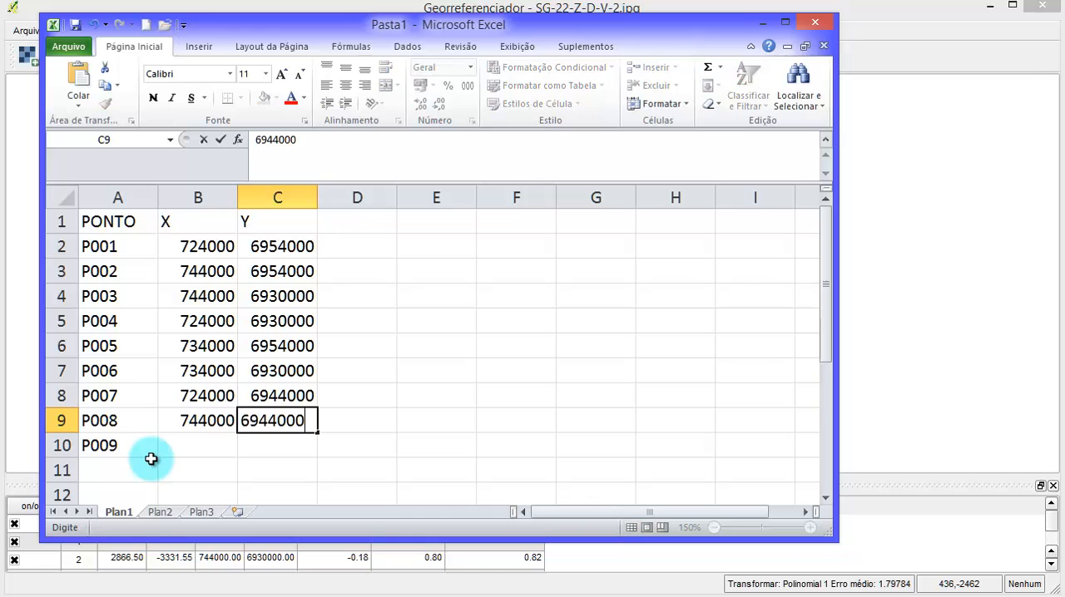
{"action": "key", "text": "Tab"}
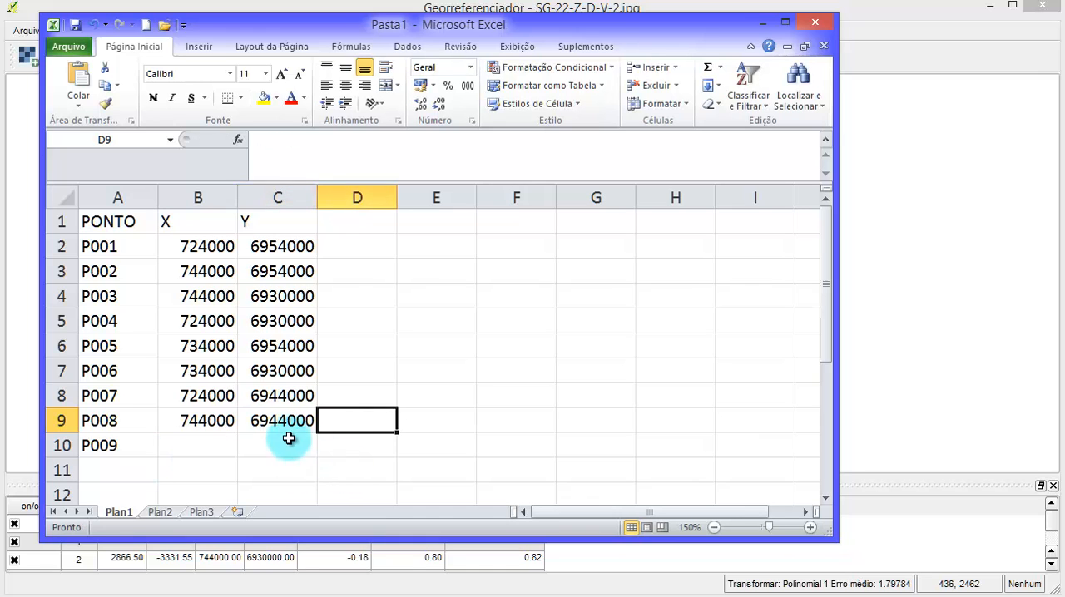
- Return to the Georeferencer and examine the grid crossings around São José near the chart's centre for a further control point
{"action": "left_click", "coordinate": [935, 51]}
{"action": "scroll", "coordinate": [690, 302], "scroll_direction": "up", "scroll_amount": 1}
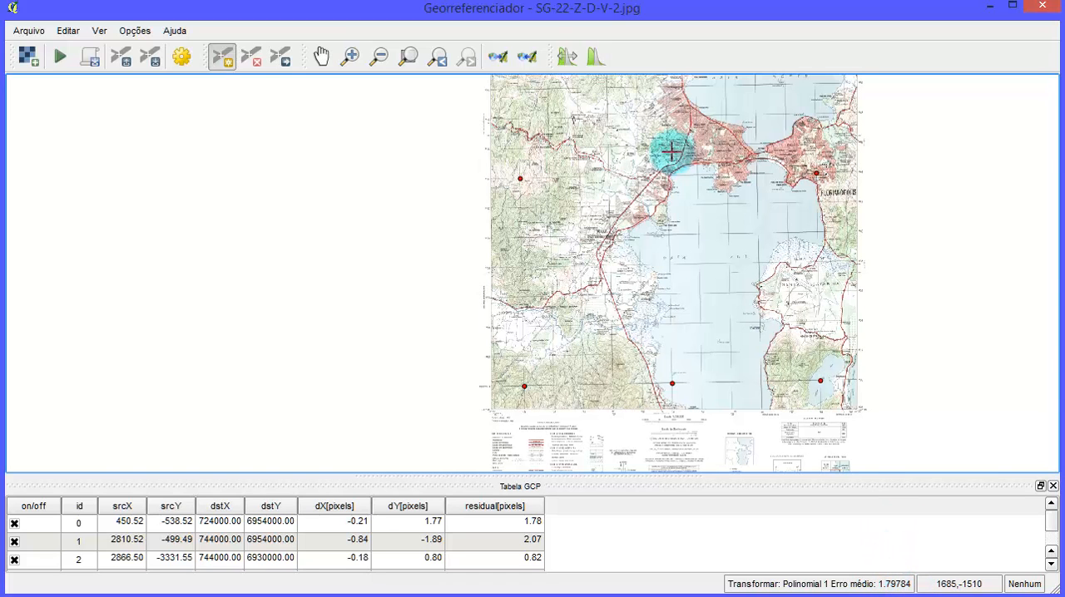
{"action": "scroll", "coordinate": [662, 166], "scroll_direction": "up", "scroll_amount": 1}
{"action": "scroll", "coordinate": [661, 182], "scroll_direction": "down", "scroll_amount": 1}
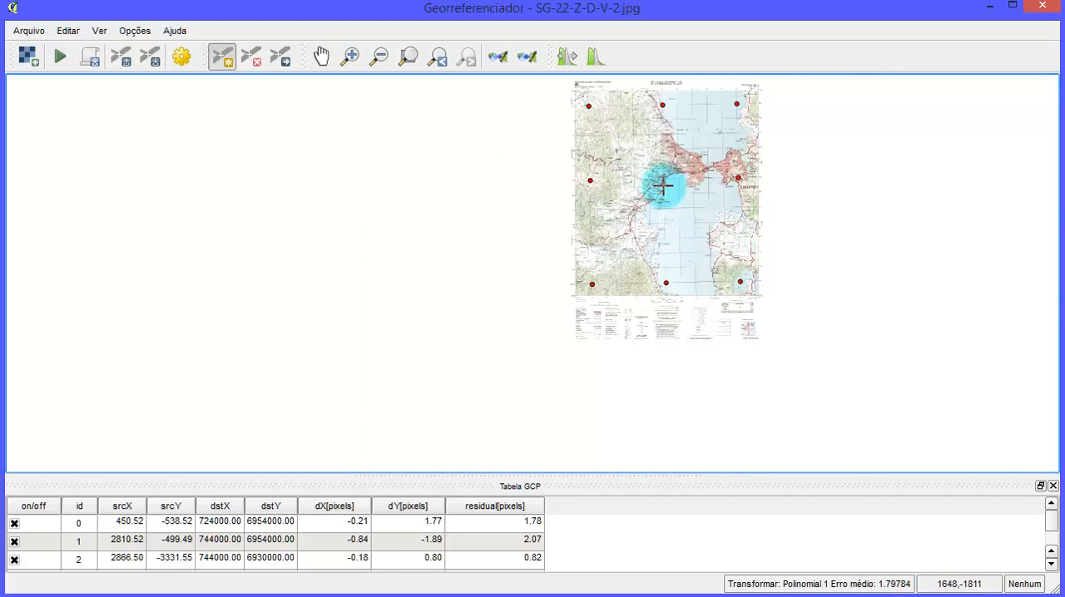
{"action": "scroll", "coordinate": [663, 186], "scroll_direction": "up", "scroll_amount": 4}
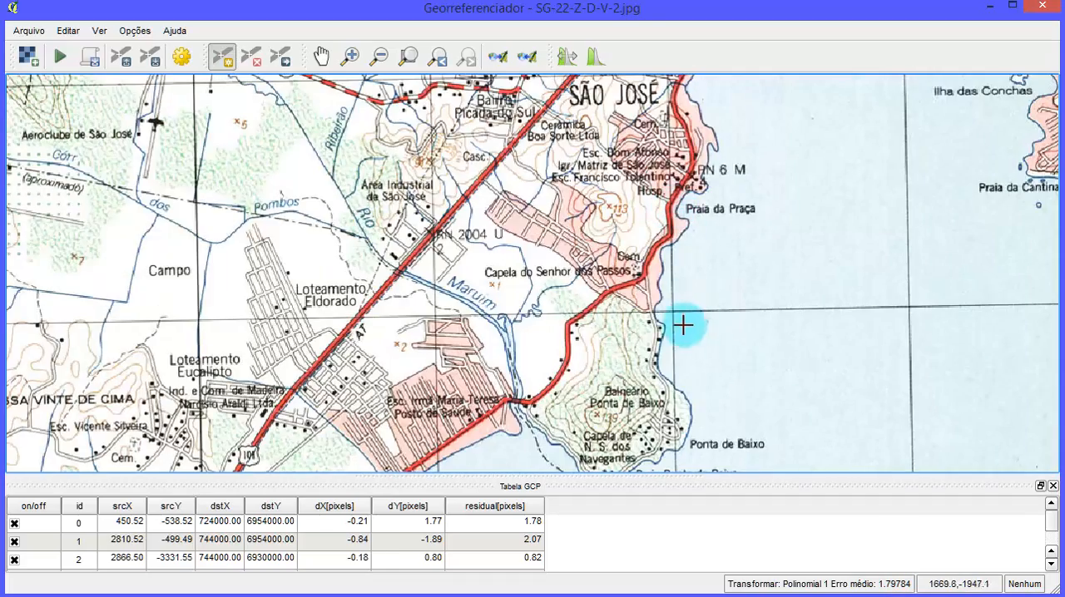
{"action": "scroll", "coordinate": [683, 326], "scroll_direction": "down", "scroll_amount": 3}
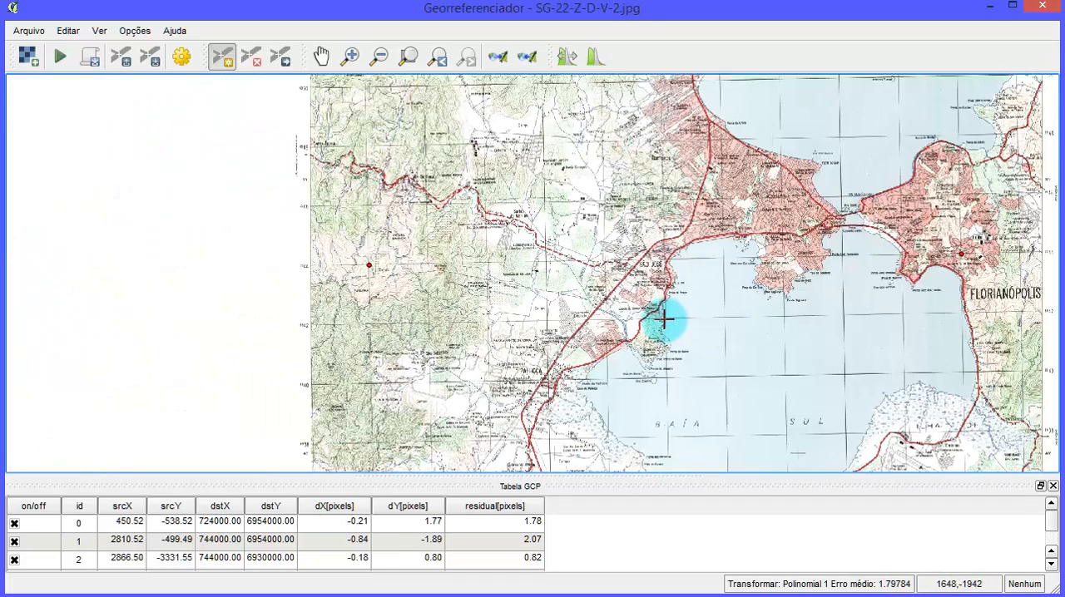
{"action": "scroll", "coordinate": [671, 253], "scroll_direction": "up", "scroll_amount": 3}
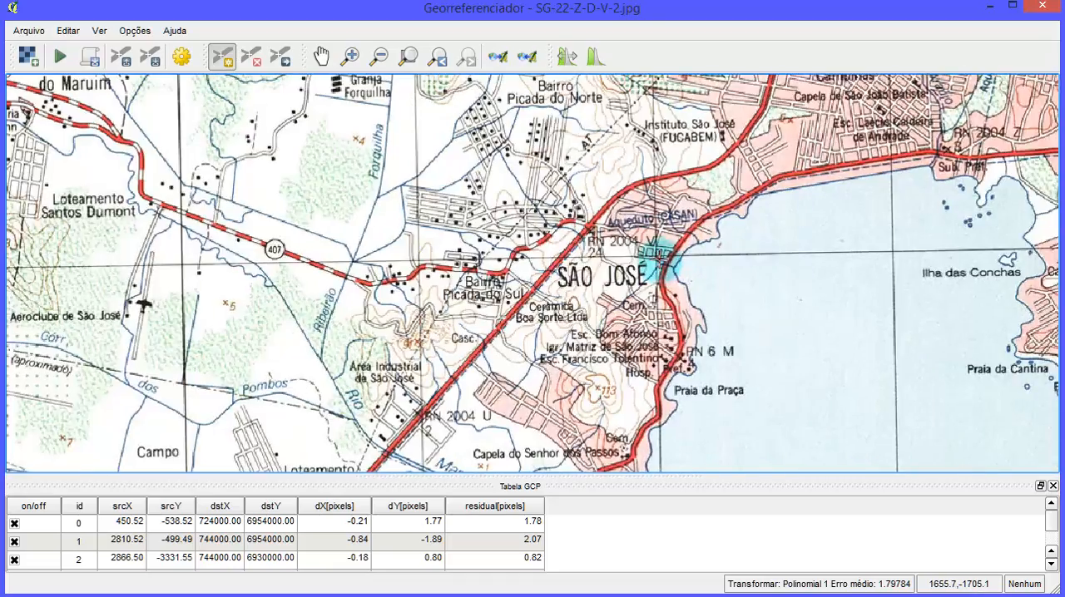
{"action": "scroll", "coordinate": [659, 255], "scroll_direction": "up", "scroll_amount": 5}
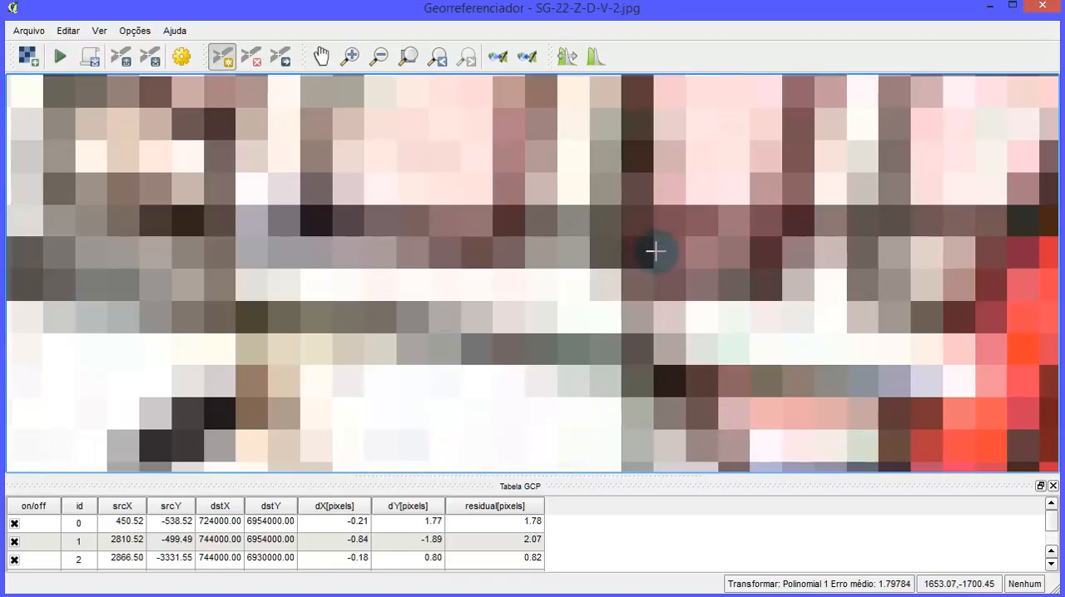
{"action": "scroll", "coordinate": [655, 251], "scroll_direction": "down", "scroll_amount": 5}
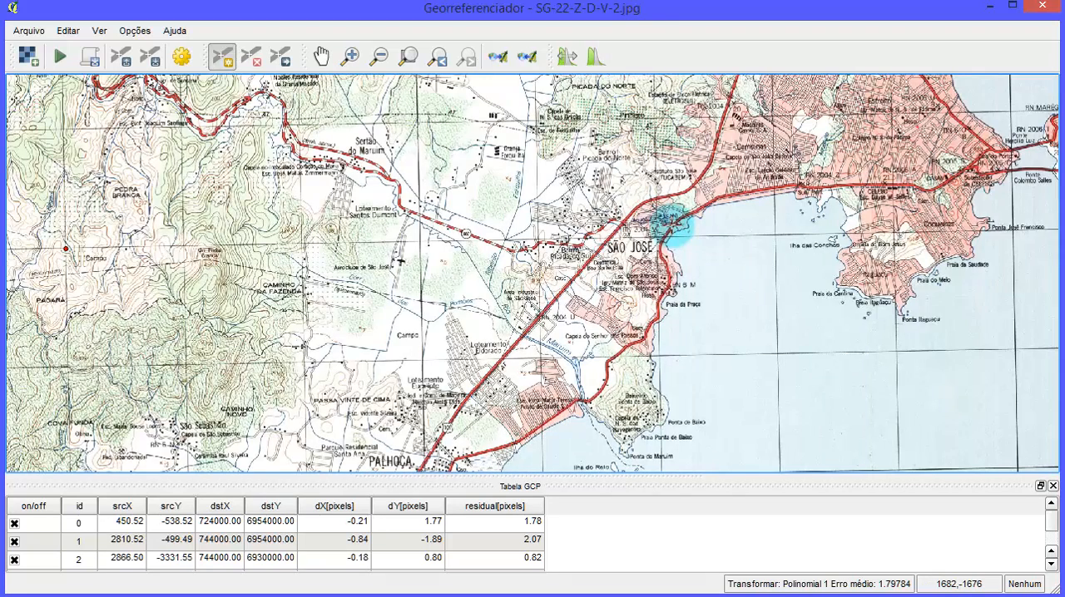
{"action": "scroll", "coordinate": [672, 224], "scroll_direction": "down", "scroll_amount": 3}
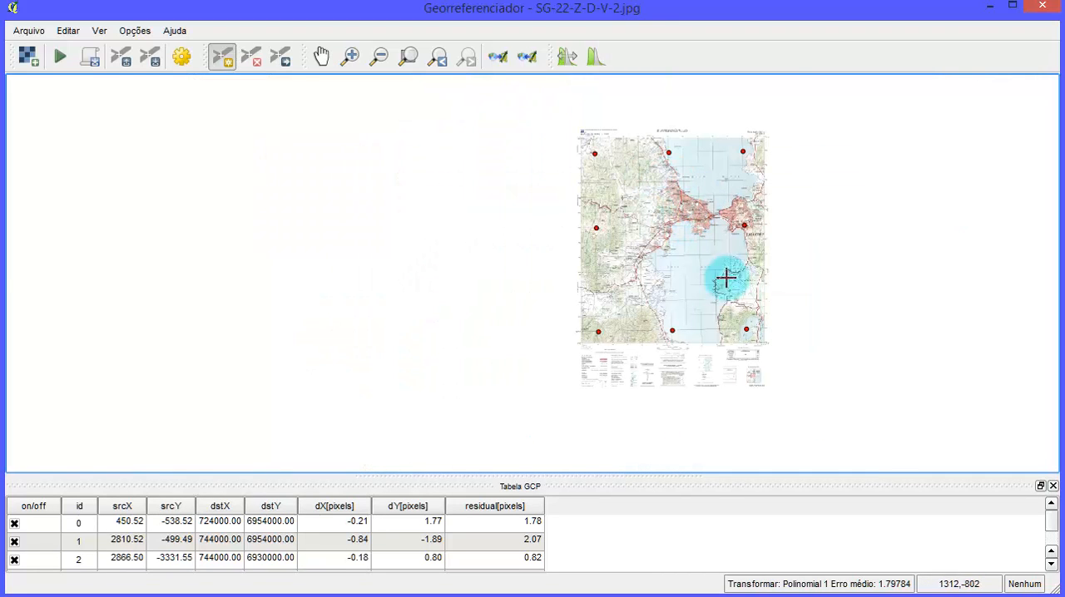
- Enlarge the GCP table to list every control point and fit the whole chart in view
{"action": "left_click_drag", "start_coordinate": [619, 475], "coordinate": [577, 311]}
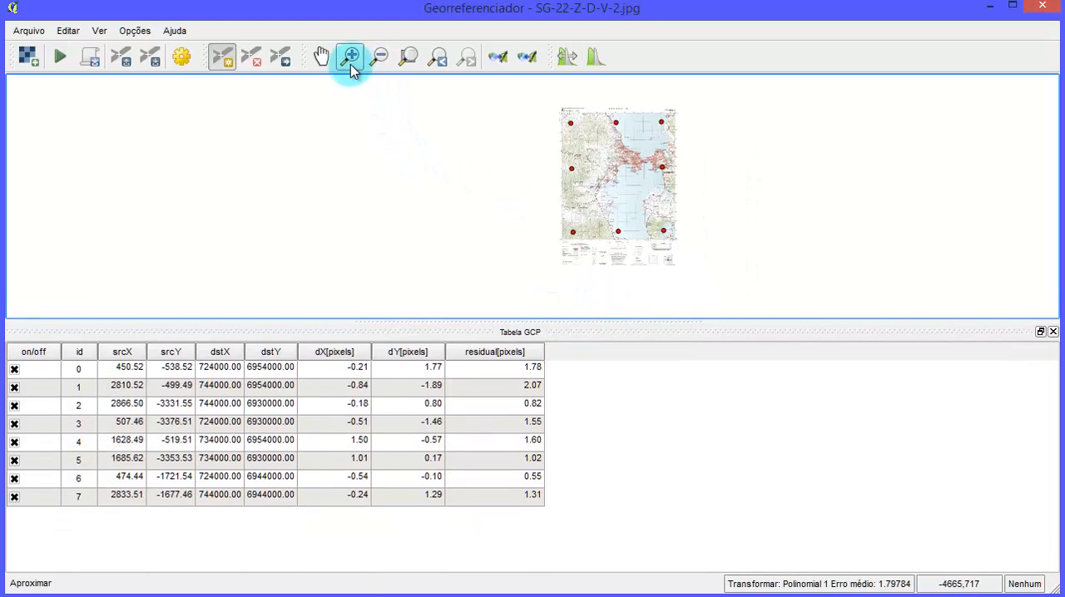
{"action": "left_click", "coordinate": [407, 55]}
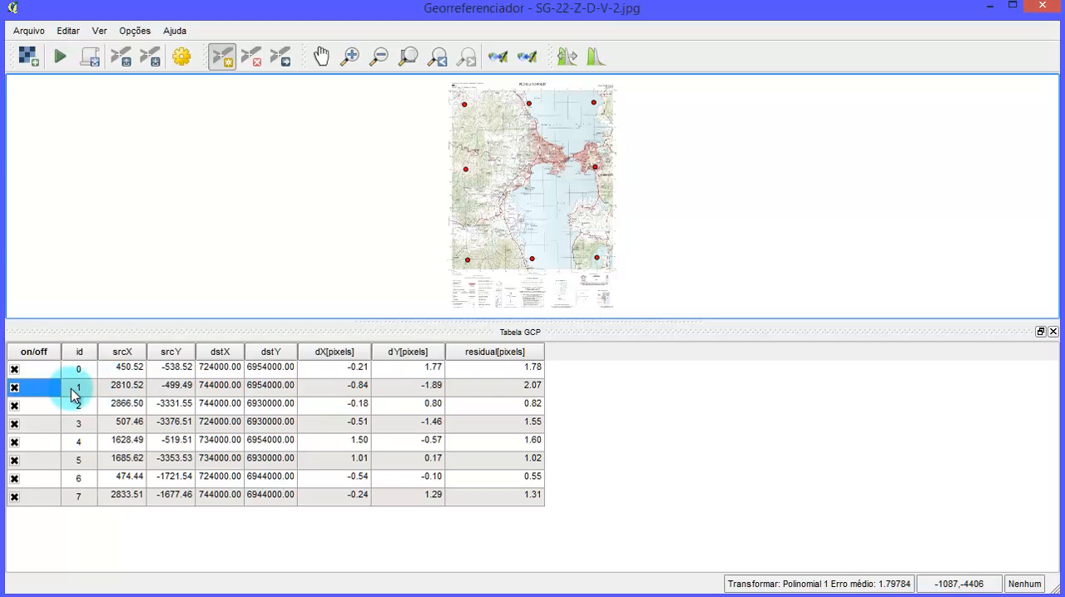
- Try disabling control point 1 to compare its effect on the residuals and mean error, and re-enable it
{"action": "left_click", "coordinate": [123, 388]}
{"action": "left_click", "coordinate": [476, 390]}
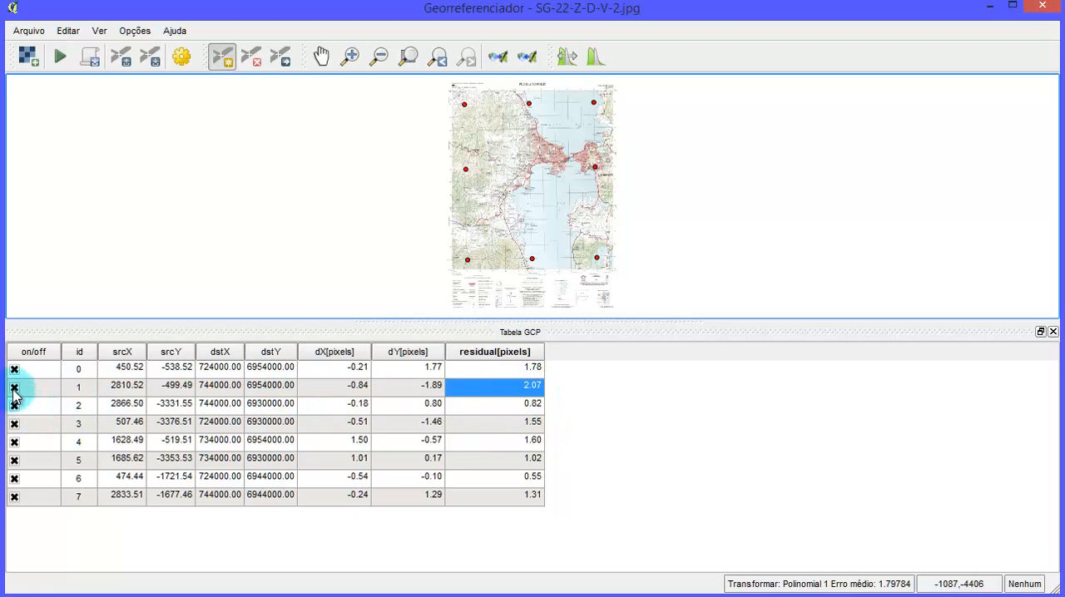
{"action": "left_click", "coordinate": [14, 389]}
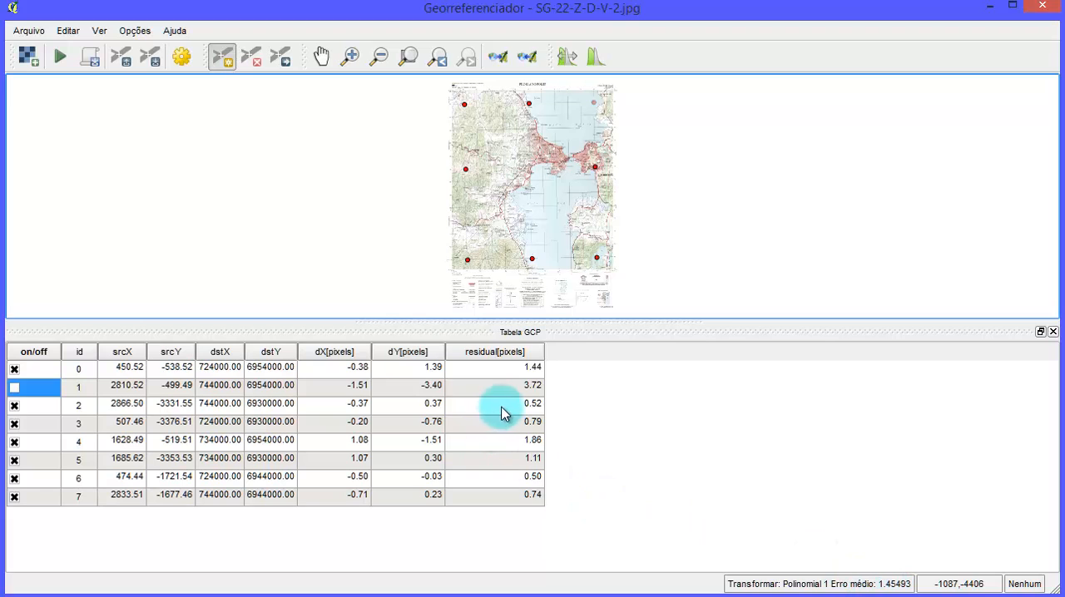
{"action": "left_click", "coordinate": [13, 389]}
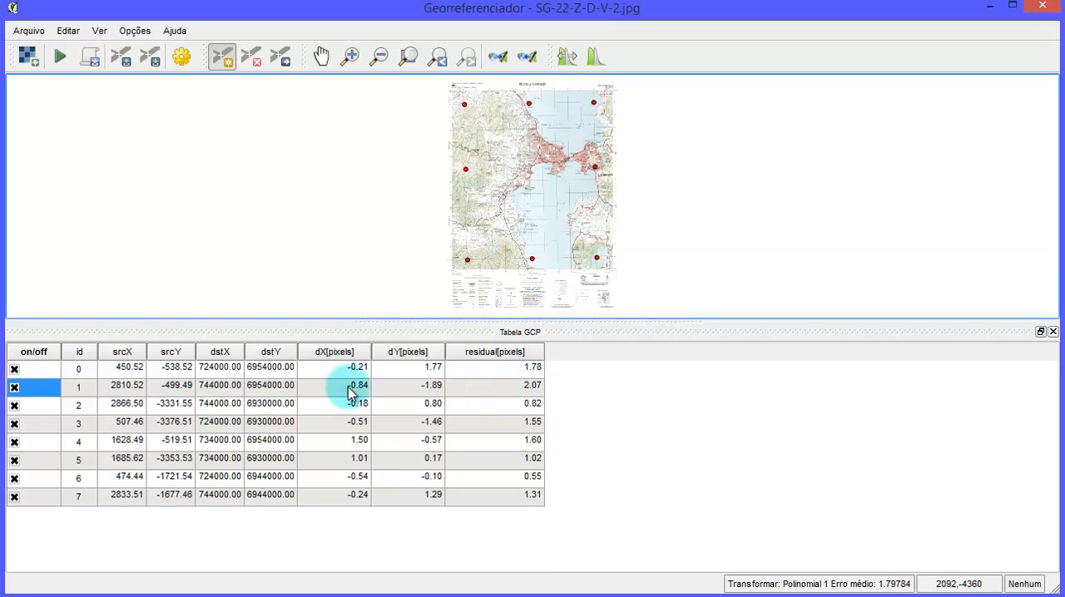
- Move control point 1 slightly within the dark pixel at the northeast grid crossing, to source position 2810.40, -499.46
{"action": "scroll", "coordinate": [593, 85], "scroll_direction": "up", "scroll_amount": 1}
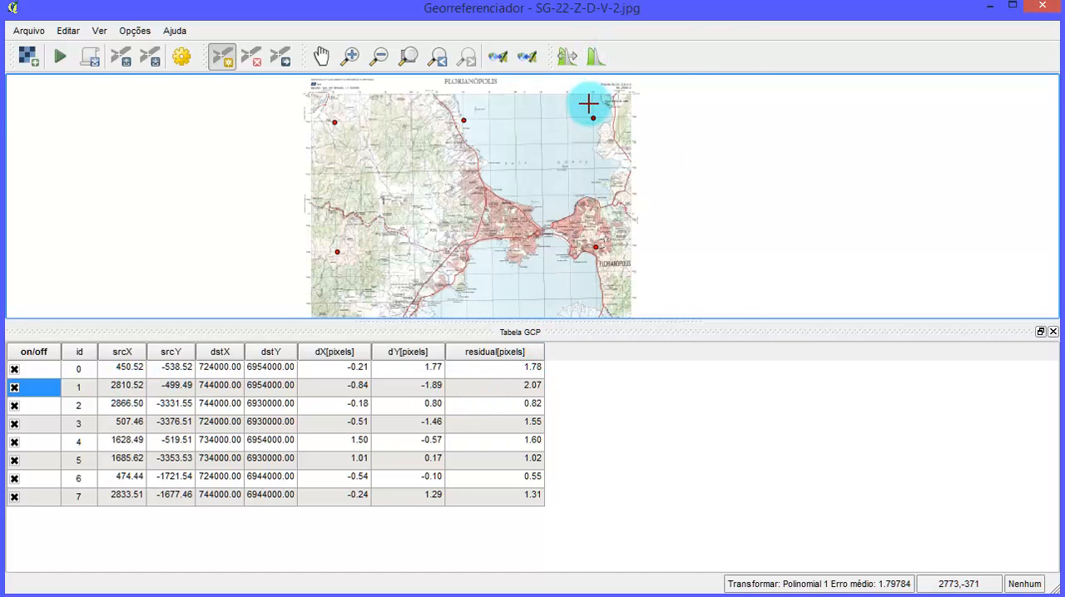
{"action": "scroll", "coordinate": [614, 114], "scroll_direction": "up", "scroll_amount": 3}
{"action": "scroll", "coordinate": [590, 189], "scroll_direction": "up", "scroll_amount": 5}
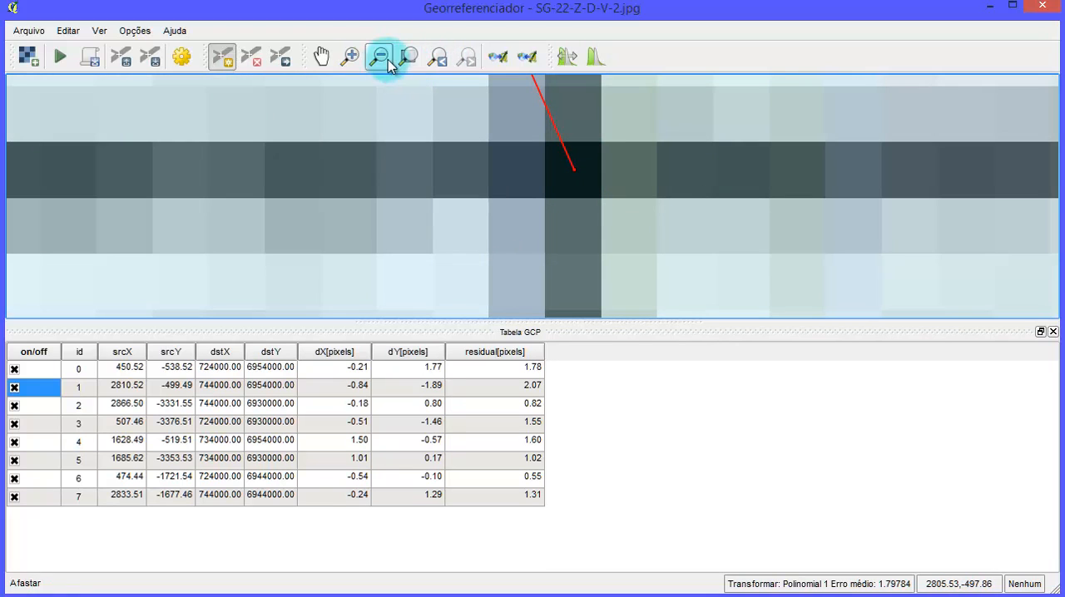
{"action": "left_click", "coordinate": [282, 62]}
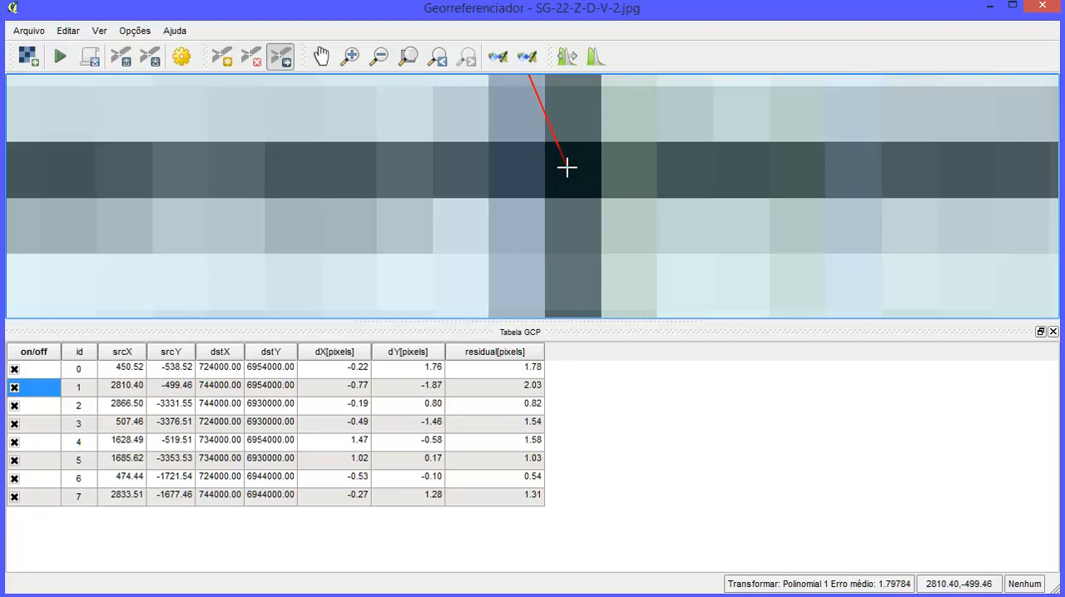
{"action": "scroll", "coordinate": [596, 241], "scroll_direction": "down", "scroll_amount": 5}
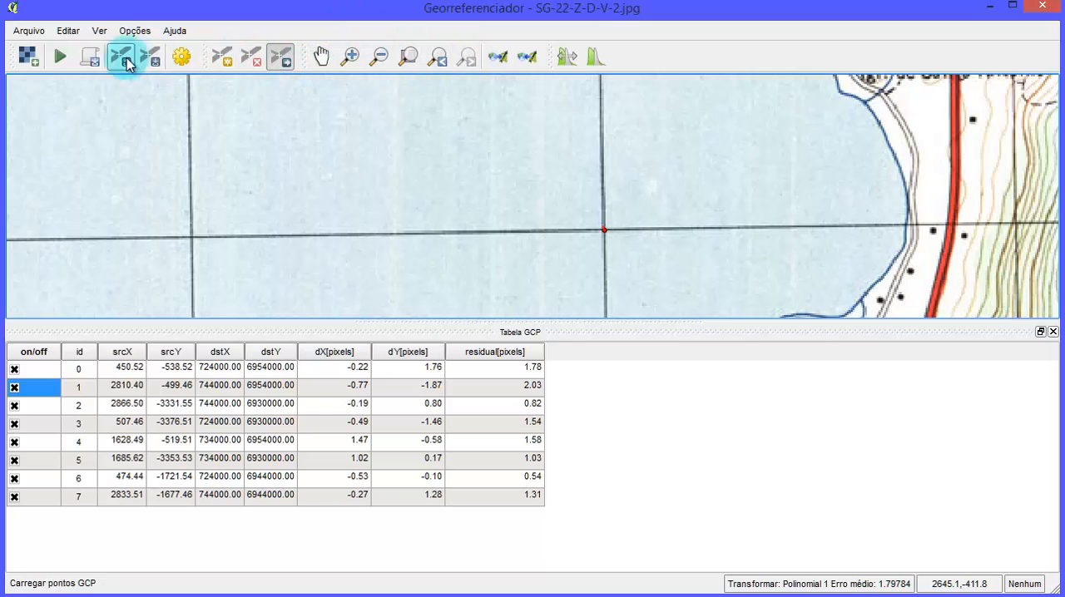
{"action": "left_click", "coordinate": [407, 65]}
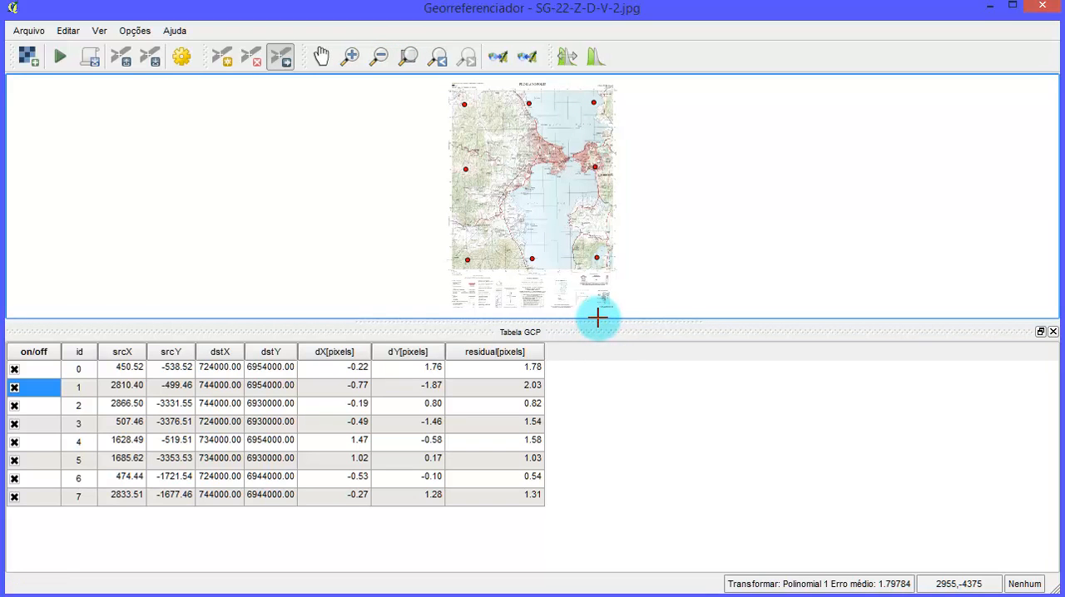
- Shrink the GCP table to give the chart more room and review the transformation settings without changing them
{"action": "left_click_drag", "start_coordinate": [598, 319], "coordinate": [612, 374]}
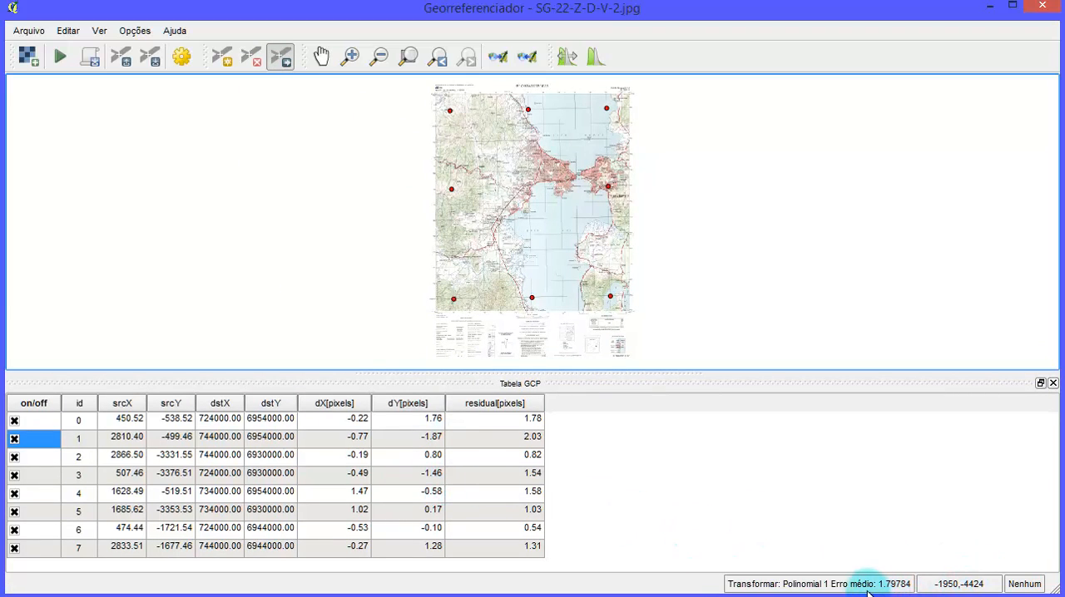
{"action": "left_click", "coordinate": [182, 57]}
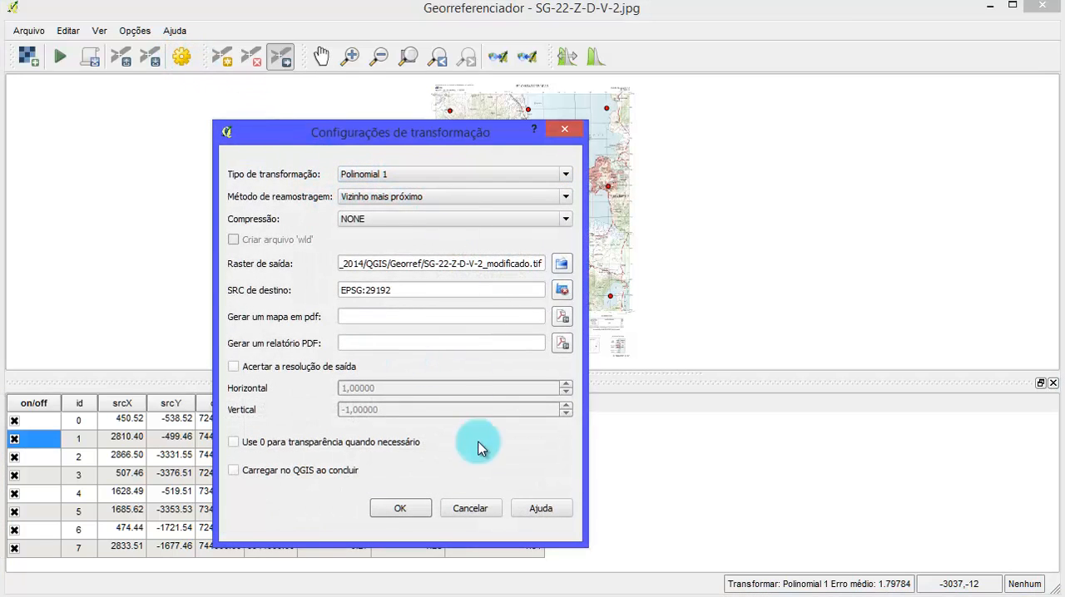
{"action": "left_click", "coordinate": [470, 508]}
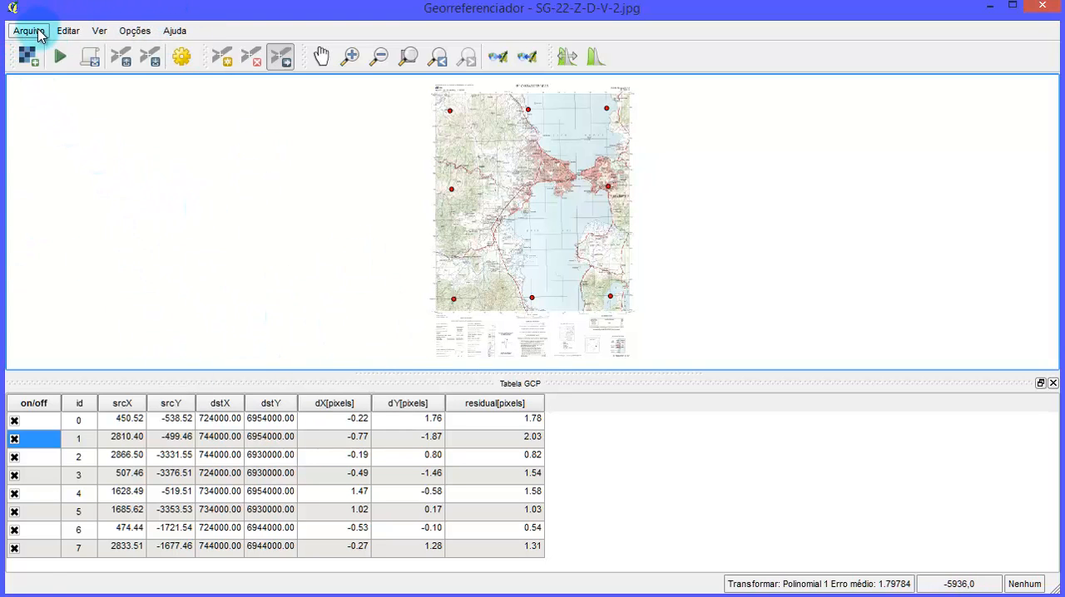
- Save the control points as SG-22-Z-D-V-2.jpg.points in the Georref folder
{"action": "left_click", "coordinate": [32, 31]}
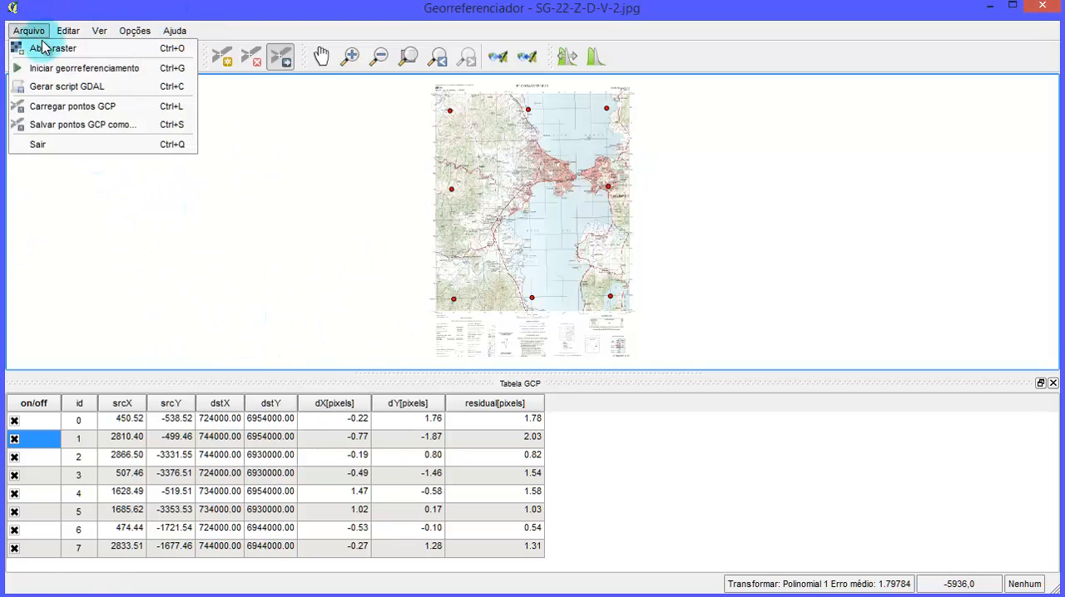
{"action": "left_click", "coordinate": [153, 129]}
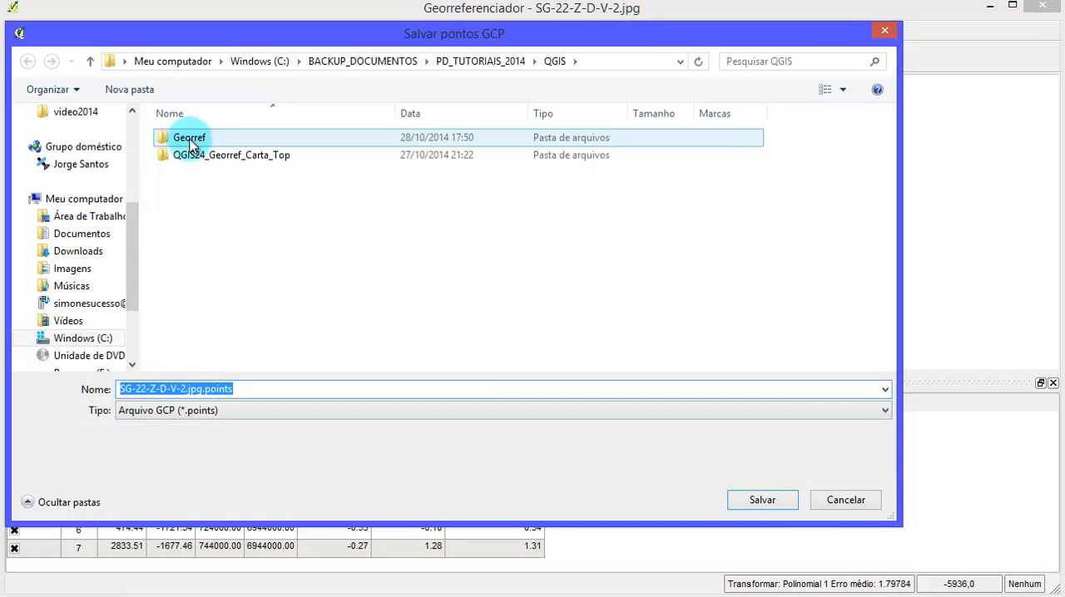
{"action": "double_click", "coordinate": [190, 141]}
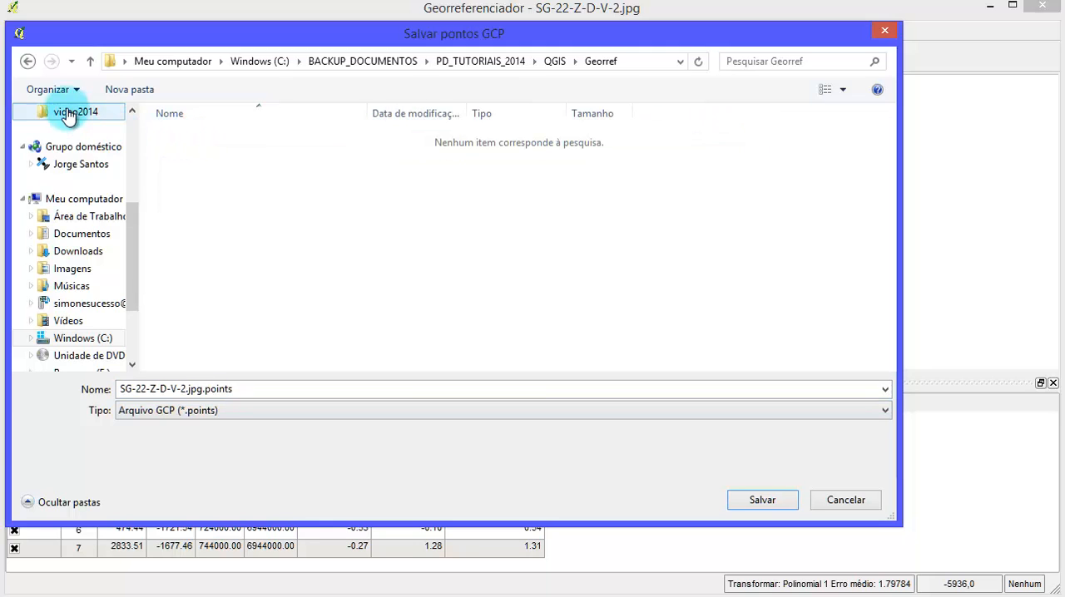
{"action": "left_click", "coordinate": [27, 61]}
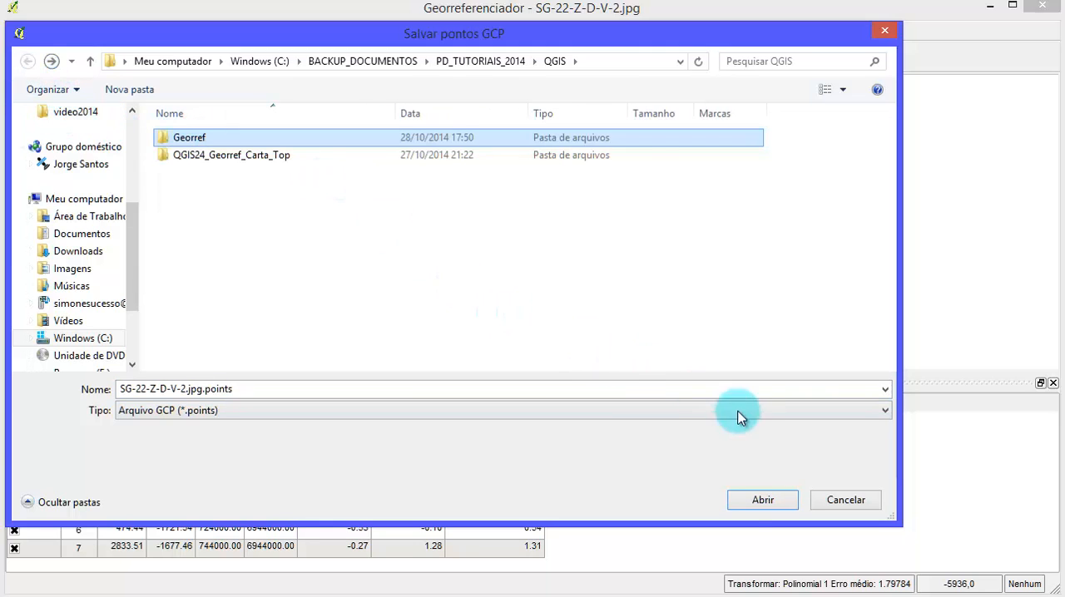
{"action": "left_click", "coordinate": [759, 499]}
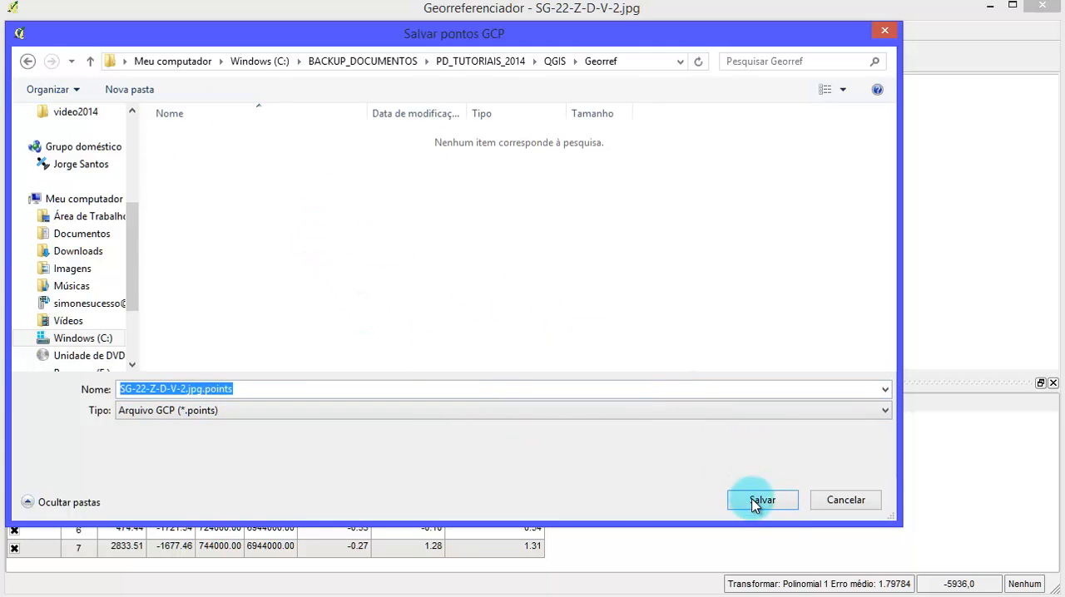
{"action": "left_click", "coordinate": [759, 500]}
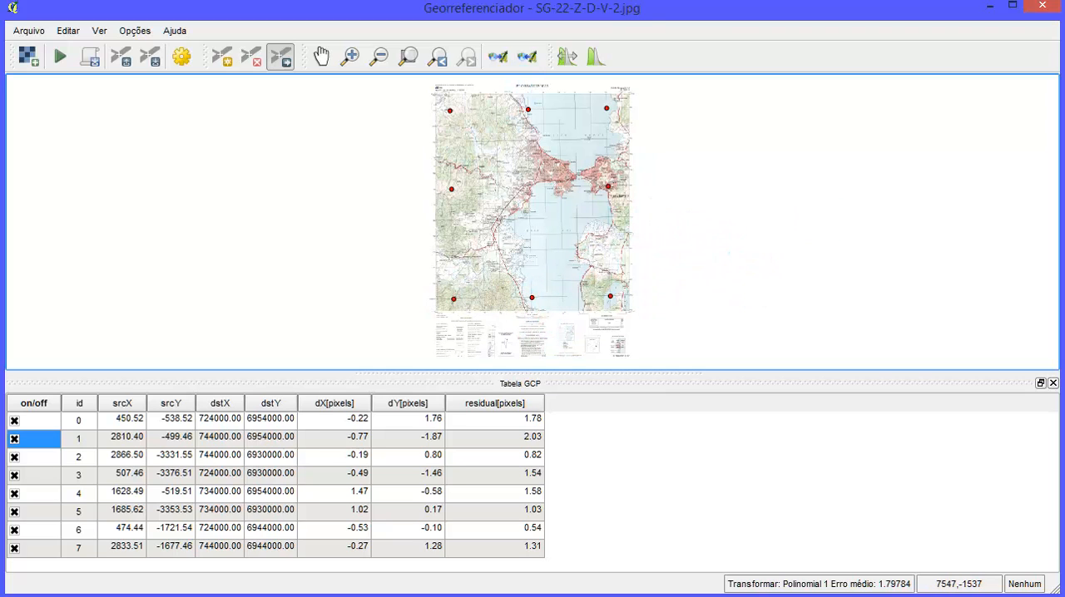
- Run the georeferencing of the chart and minimise the georeferencer to return to the main QGIS map
{"action": "left_click", "coordinate": [497, 57]}
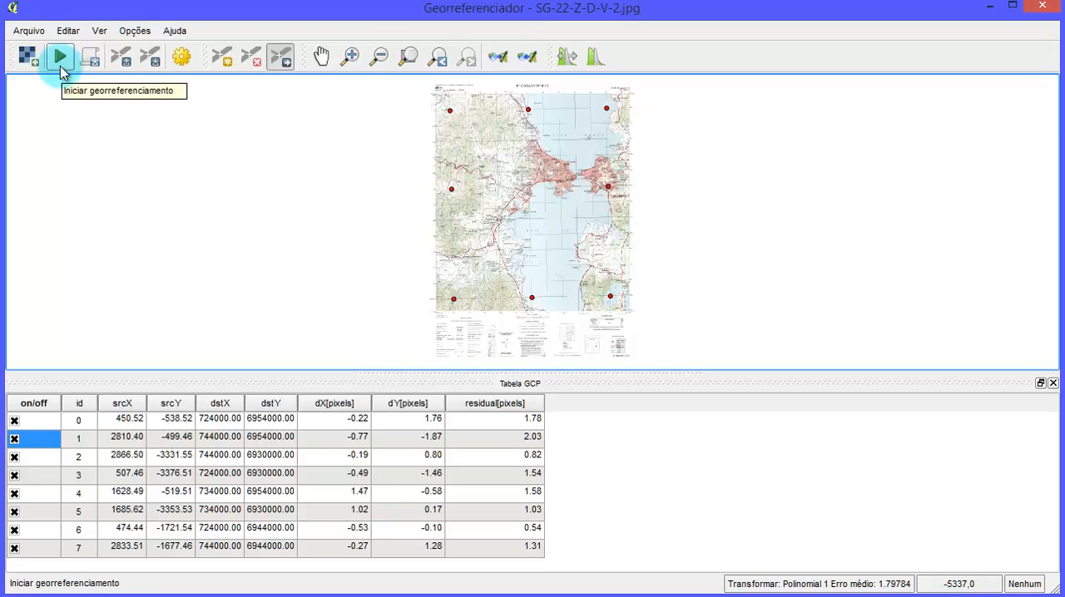
{"action": "left_click", "coordinate": [60, 65]}
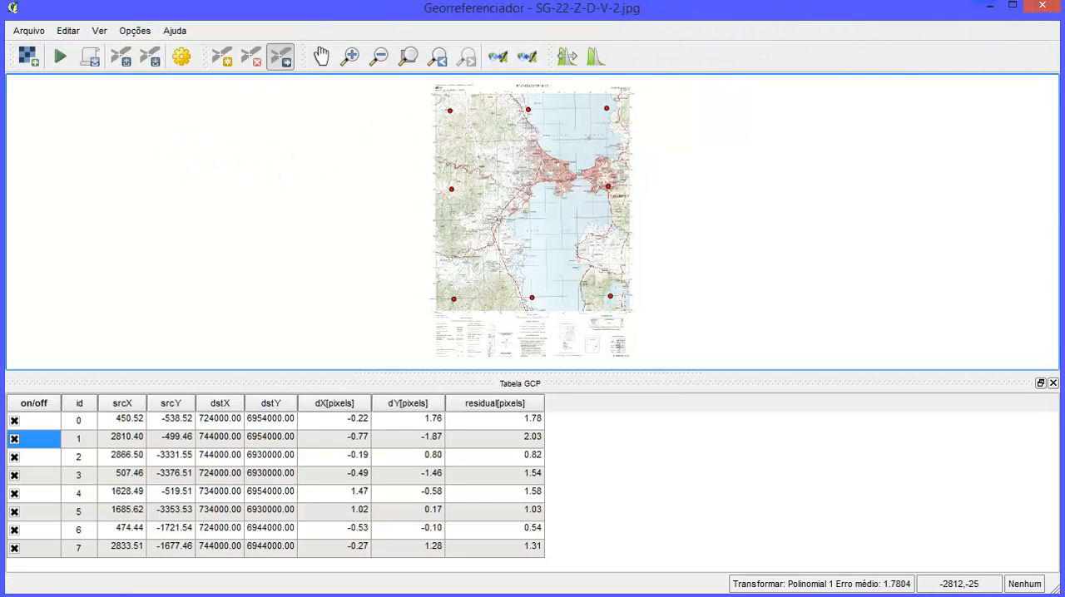
{"action": "left_click", "coordinate": [982, 7]}
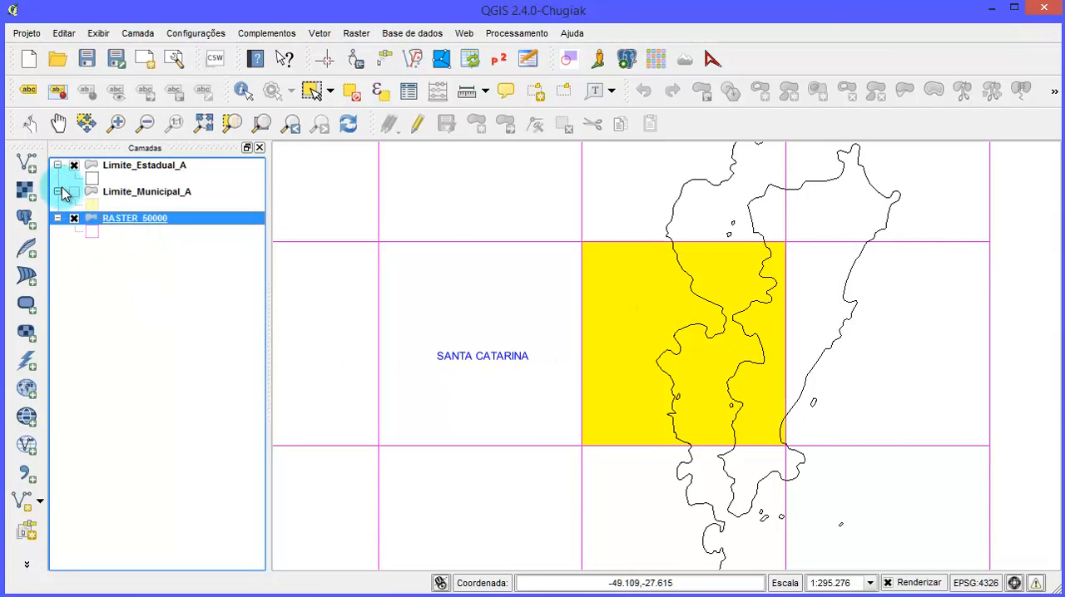
- Add the georeferenced raster SG-22-Z-D-V-2_modificado.tif from the Georref folder to the map
{"action": "left_click", "coordinate": [26, 192]}
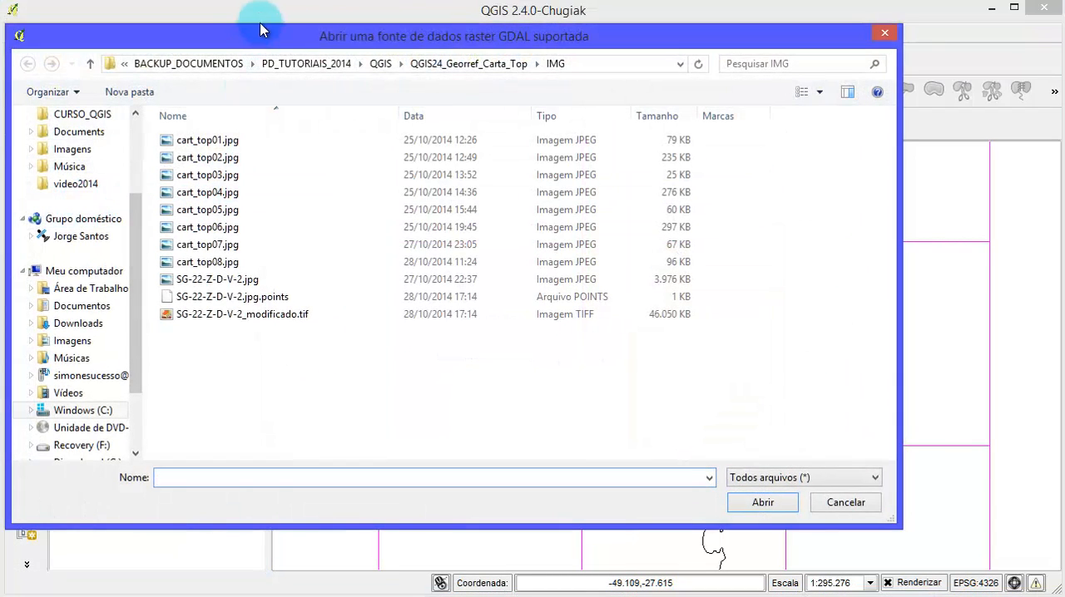
{"action": "left_click_drag", "start_coordinate": [331, 52], "coordinate": [400, 64]}
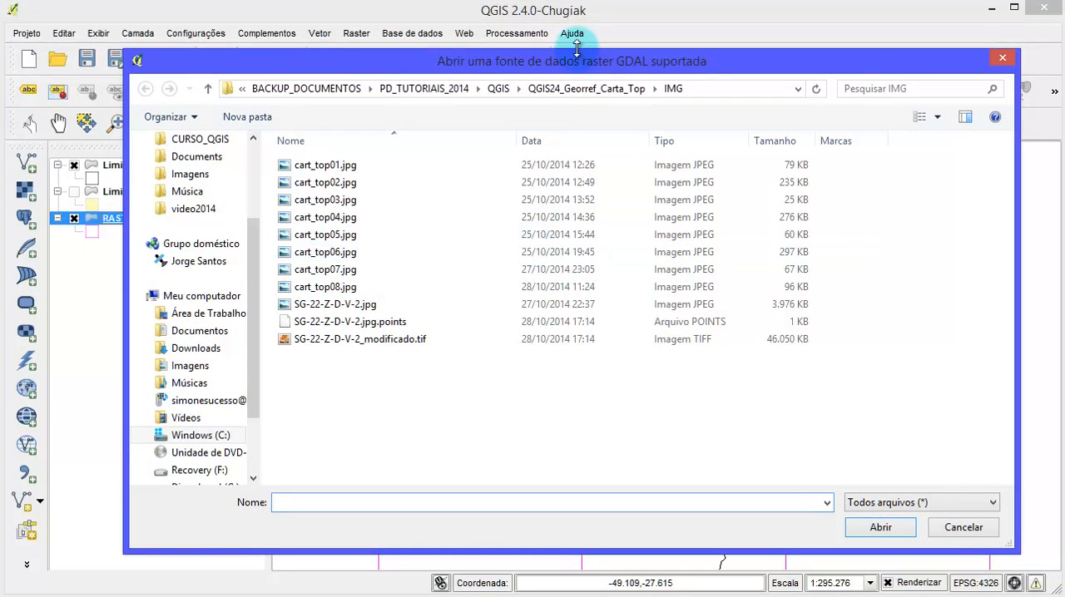
{"action": "left_click", "coordinate": [529, 91]}
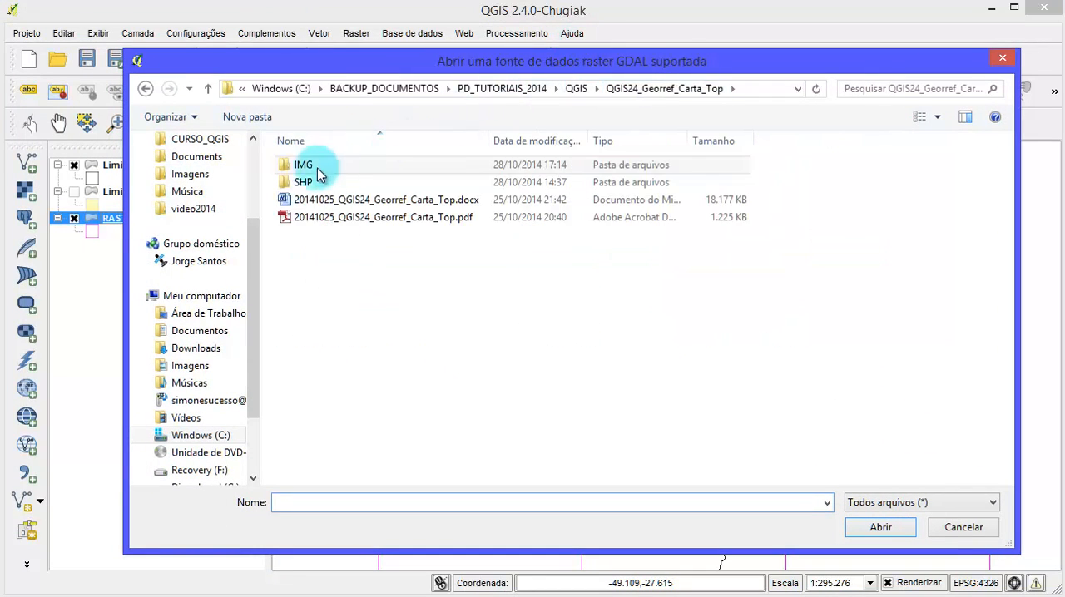
{"action": "left_click", "coordinate": [577, 89]}
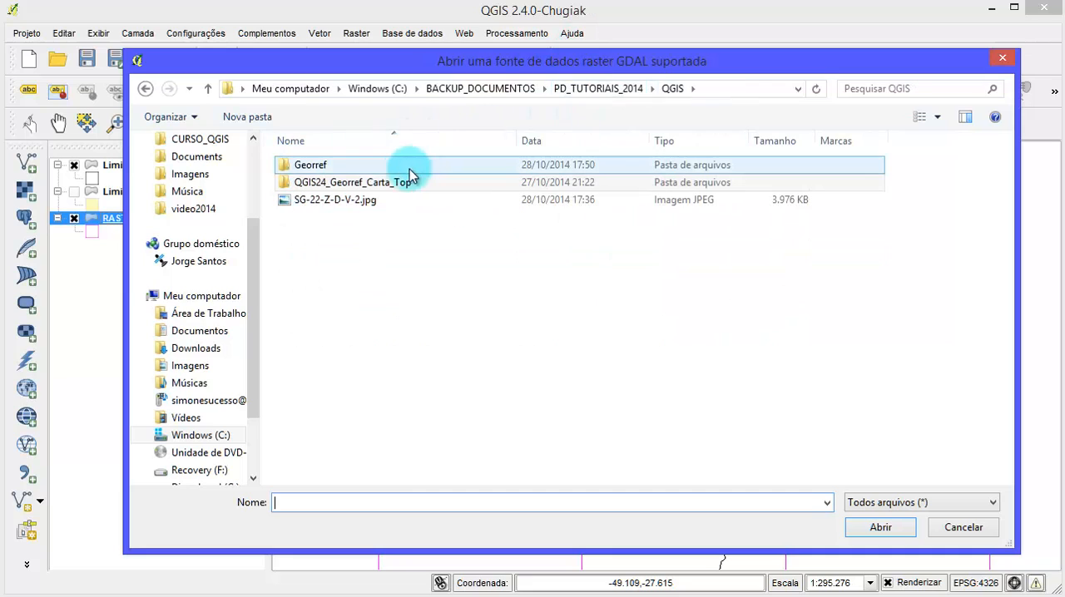
{"action": "double_click", "coordinate": [359, 164]}
{"action": "left_click", "coordinate": [354, 182]}
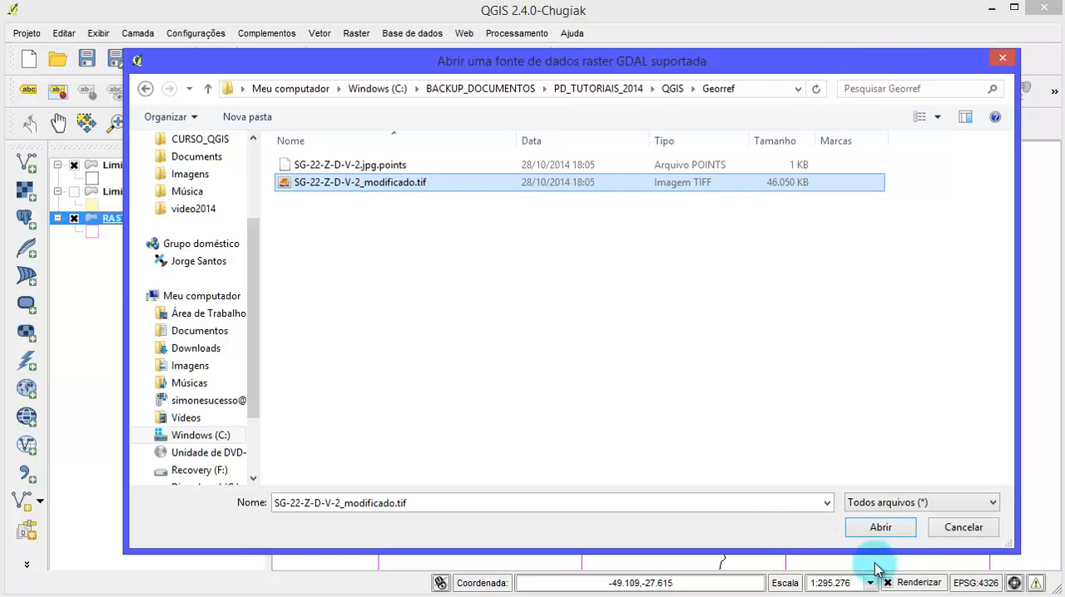
{"action": "left_click", "coordinate": [884, 529]}
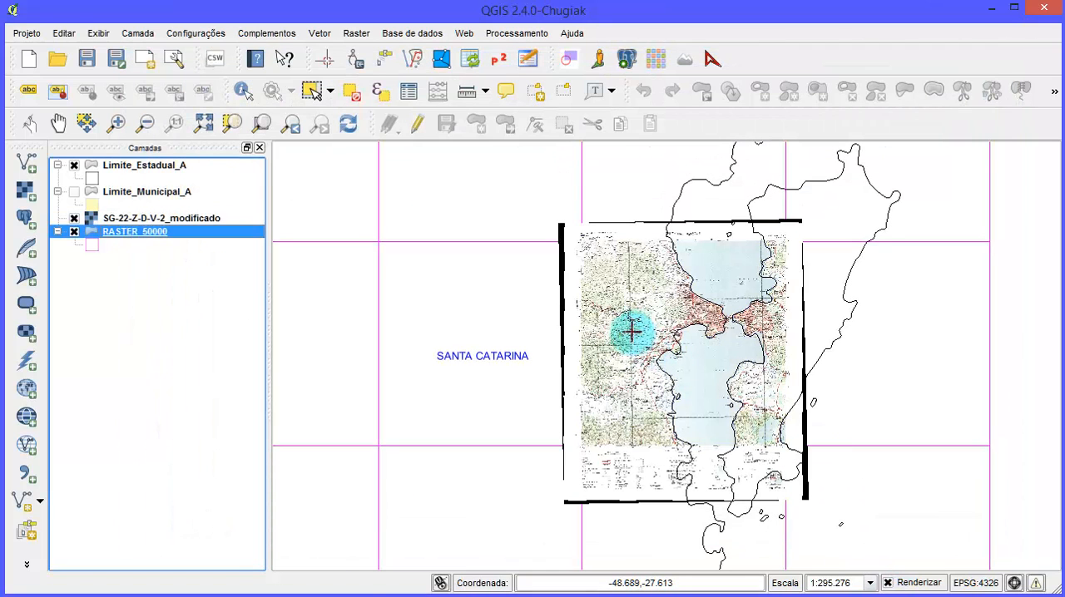
- Place the SG-22-Z-D-V-2_modificado layer beneath RASTER_50000 and deselect the highlighted yellow grid cell
{"action": "scroll", "coordinate": [690, 347], "scroll_direction": "up", "scroll_amount": 1}
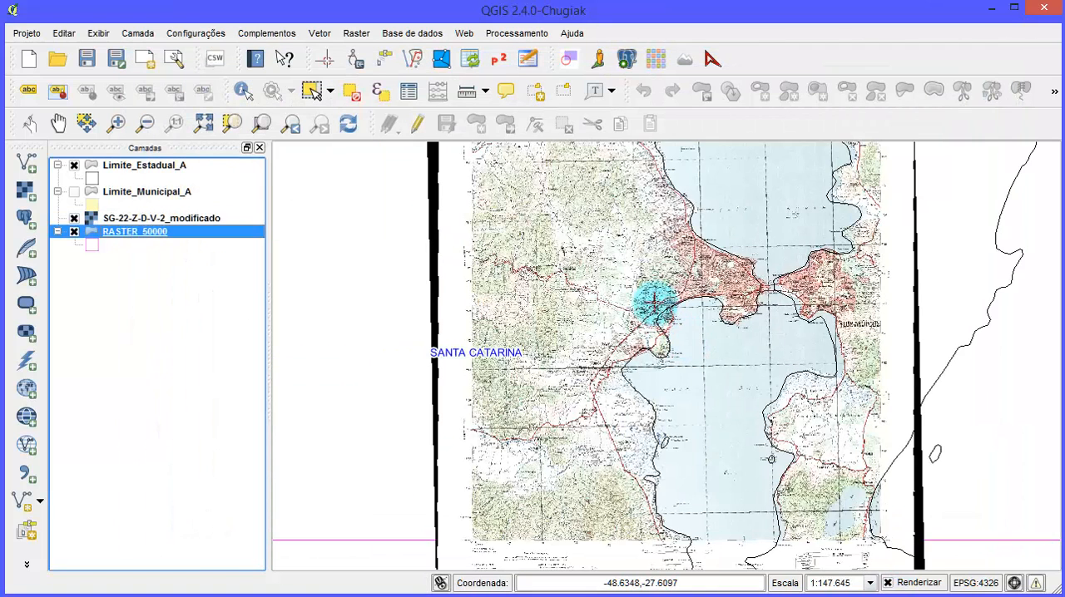
{"action": "scroll", "coordinate": [655, 305], "scroll_direction": "up", "scroll_amount": 1}
{"action": "scroll", "coordinate": [649, 297], "scroll_direction": "down", "scroll_amount": 2}
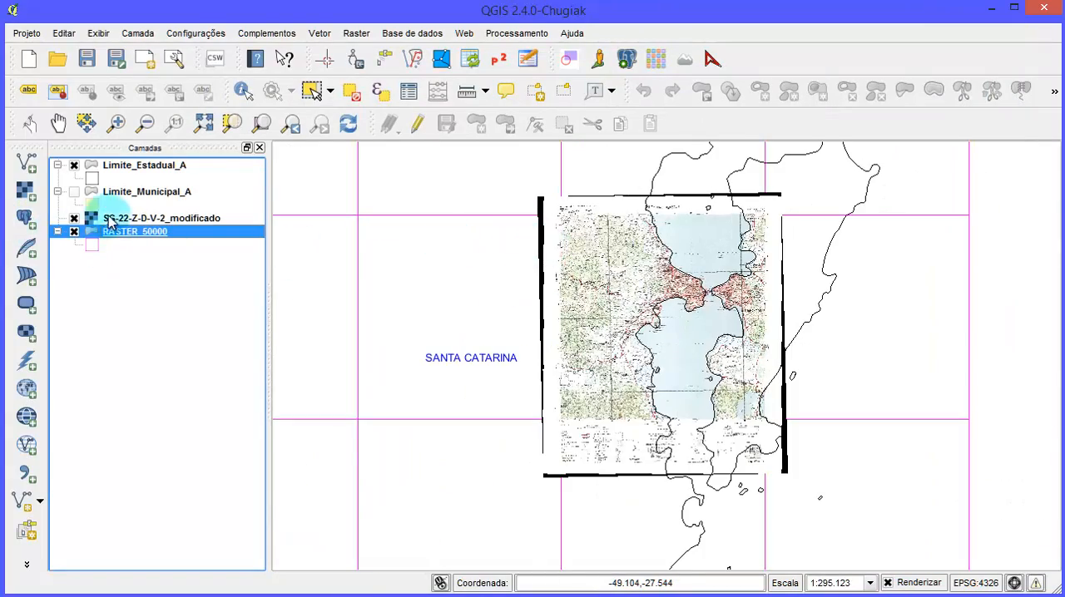
{"action": "left_click_drag", "start_coordinate": [108, 220], "coordinate": [124, 250]}
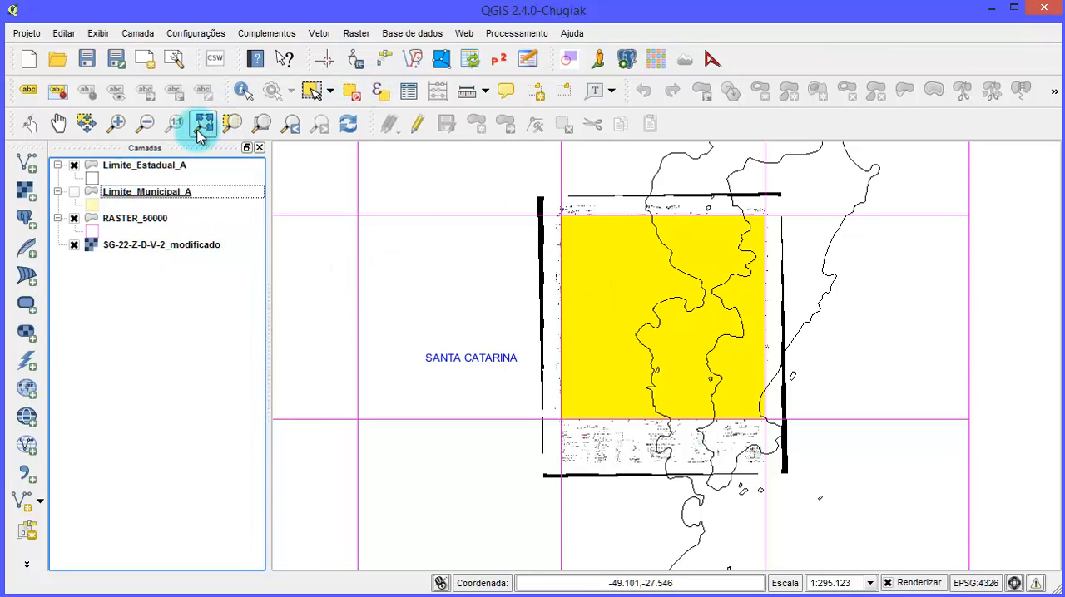
{"action": "left_click", "coordinate": [359, 98]}
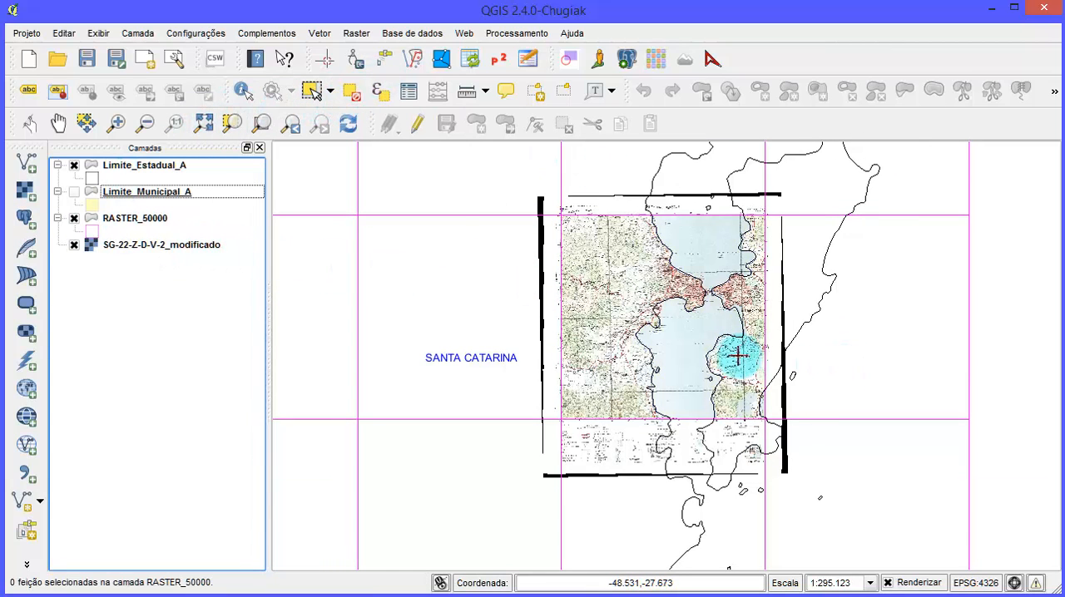
- Set an additional no-data value in the transparency properties of SG-22-Z-D-V-2_modificado to hide its black borders
{"action": "scroll", "coordinate": [658, 321], "scroll_direction": "up", "scroll_amount": 1}
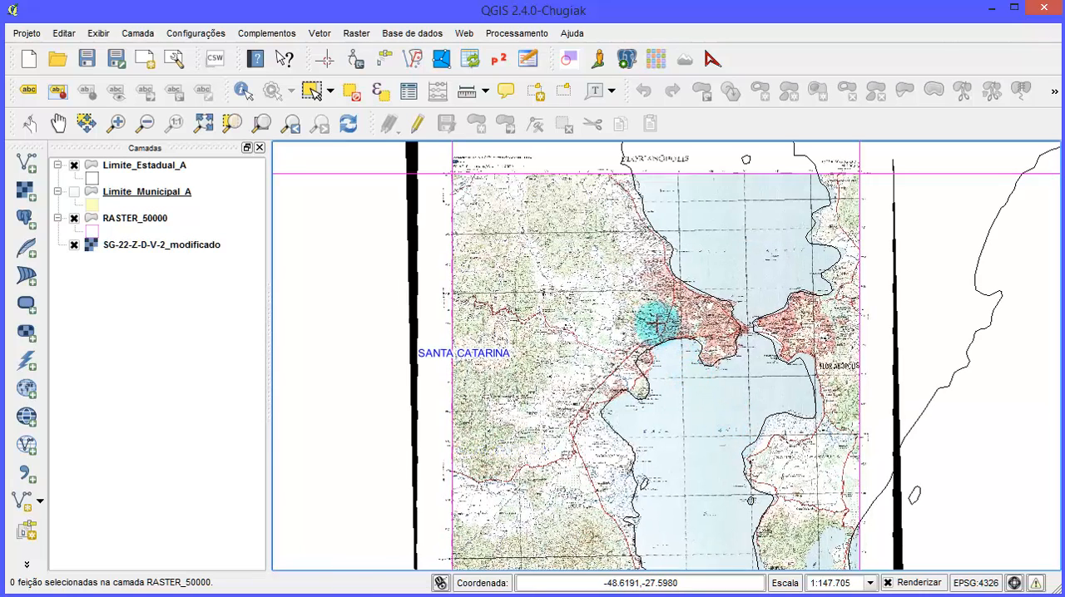
{"action": "scroll", "coordinate": [632, 320], "scroll_direction": "down", "scroll_amount": 1}
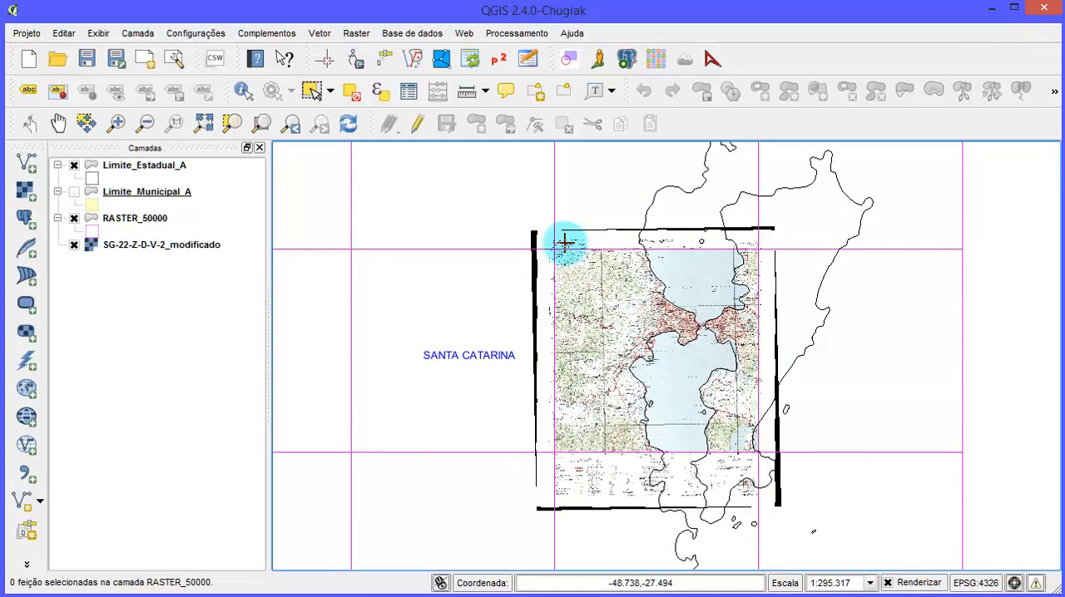
{"action": "scroll", "coordinate": [565, 242], "scroll_direction": "up", "scroll_amount": 3}
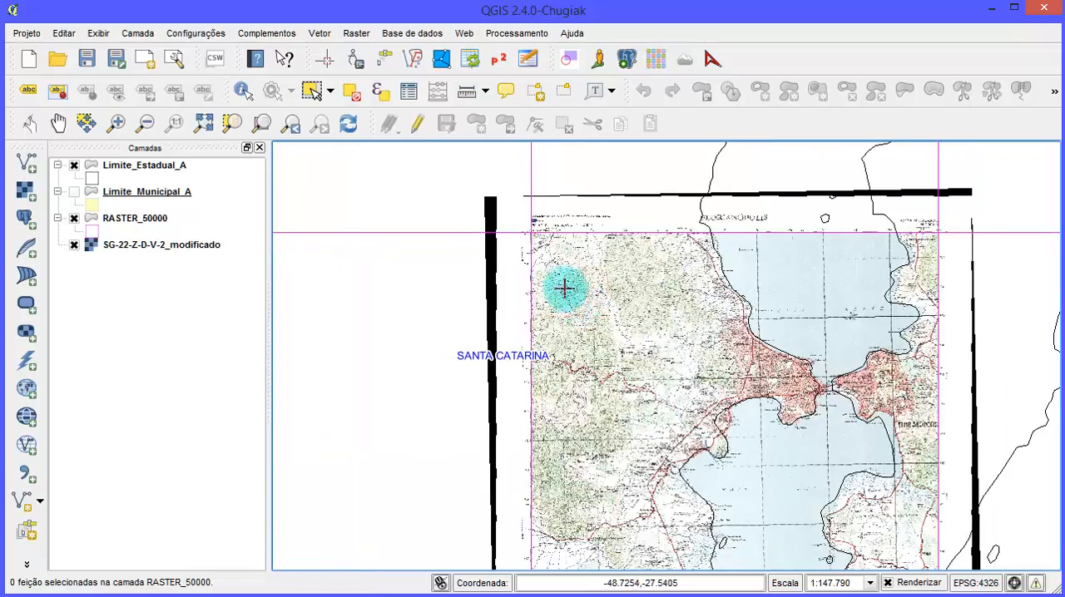
{"action": "scroll", "coordinate": [552, 232], "scroll_direction": "down", "scroll_amount": 3}
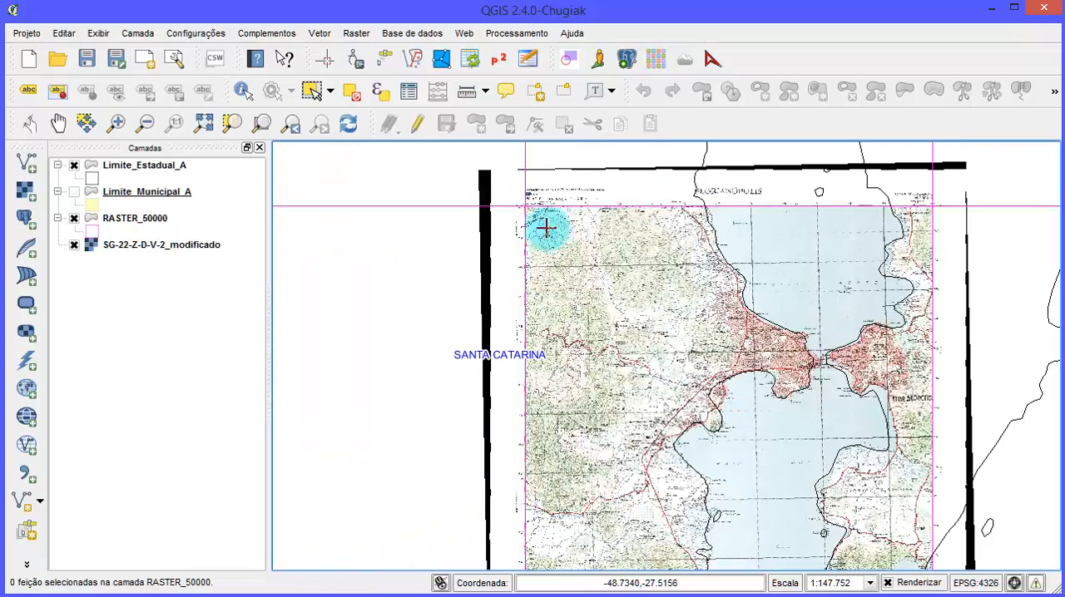
{"action": "left_click", "coordinate": [150, 244]}
{"action": "right_click", "coordinate": [171, 247]}
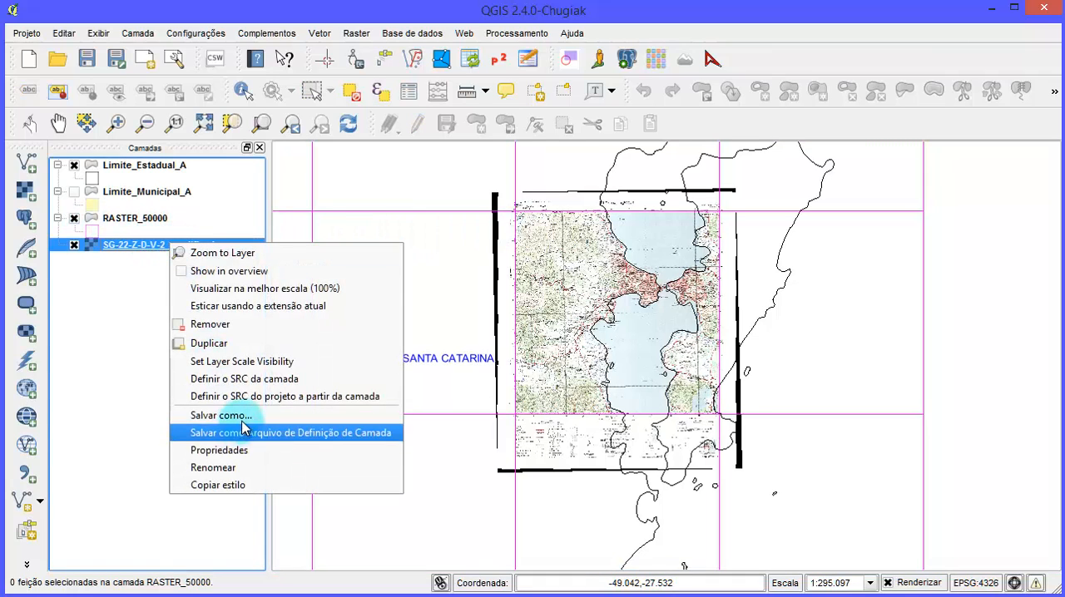
{"action": "left_click", "coordinate": [109, 279]}
{"action": "left_click", "coordinate": [143, 249]}
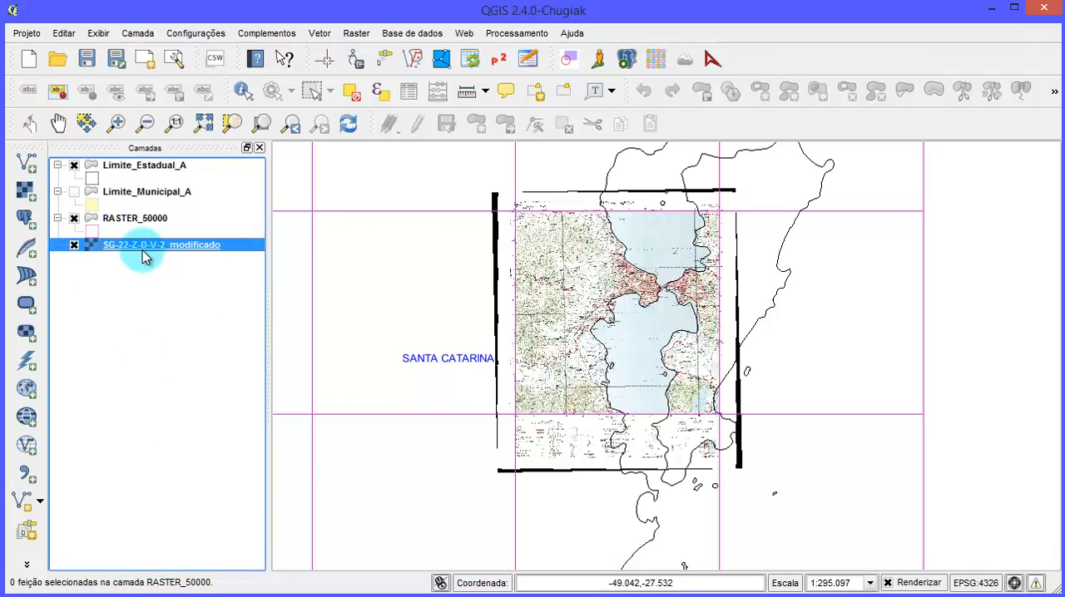
{"action": "right_click", "coordinate": [200, 250]}
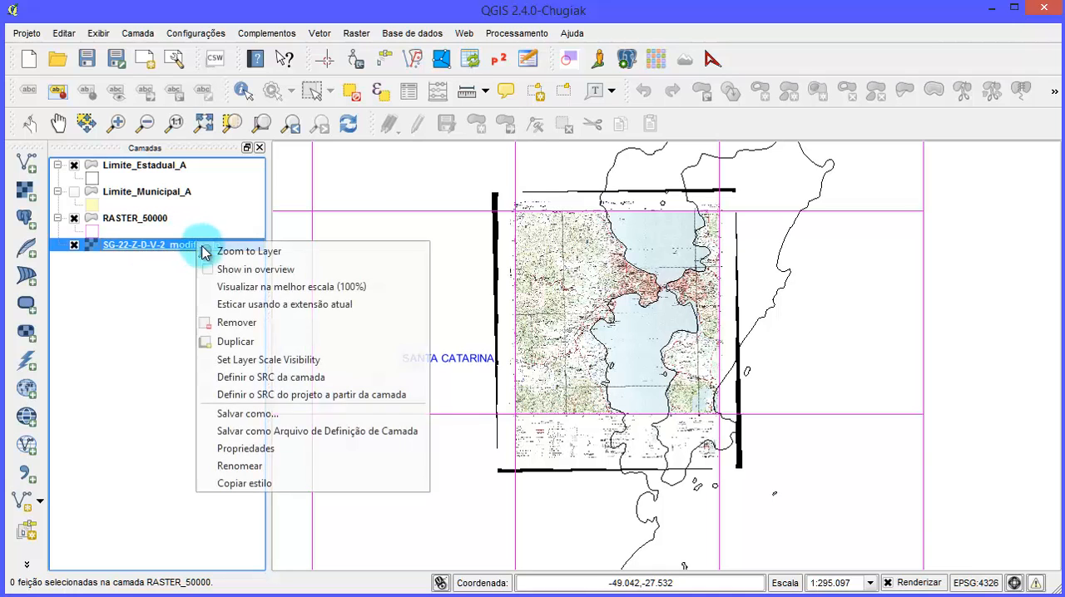
{"action": "left_click", "coordinate": [260, 450]}
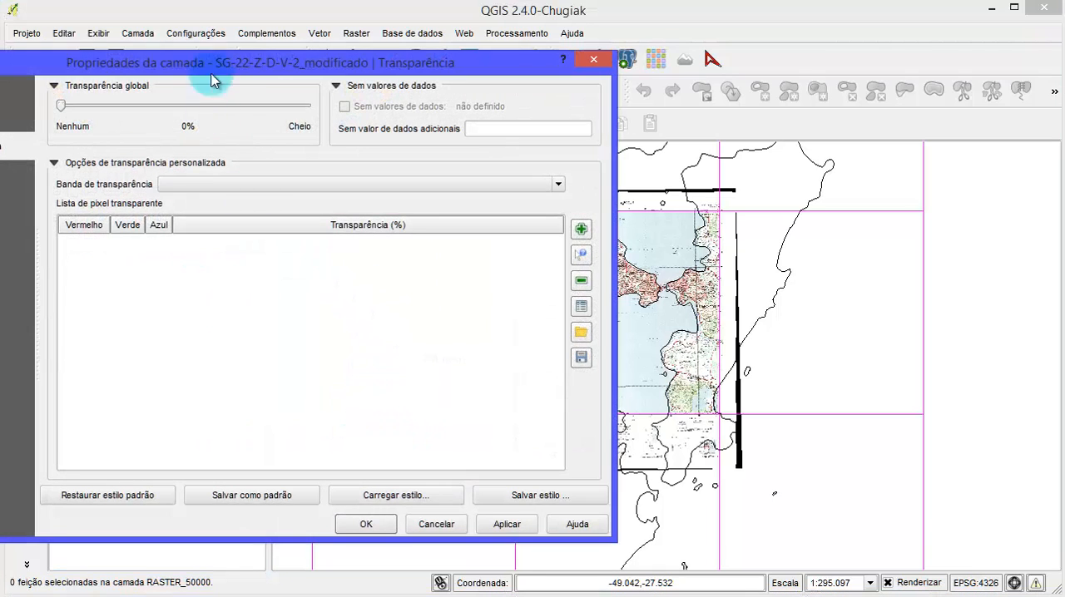
{"action": "left_click_drag", "start_coordinate": [213, 78], "coordinate": [566, 74]}
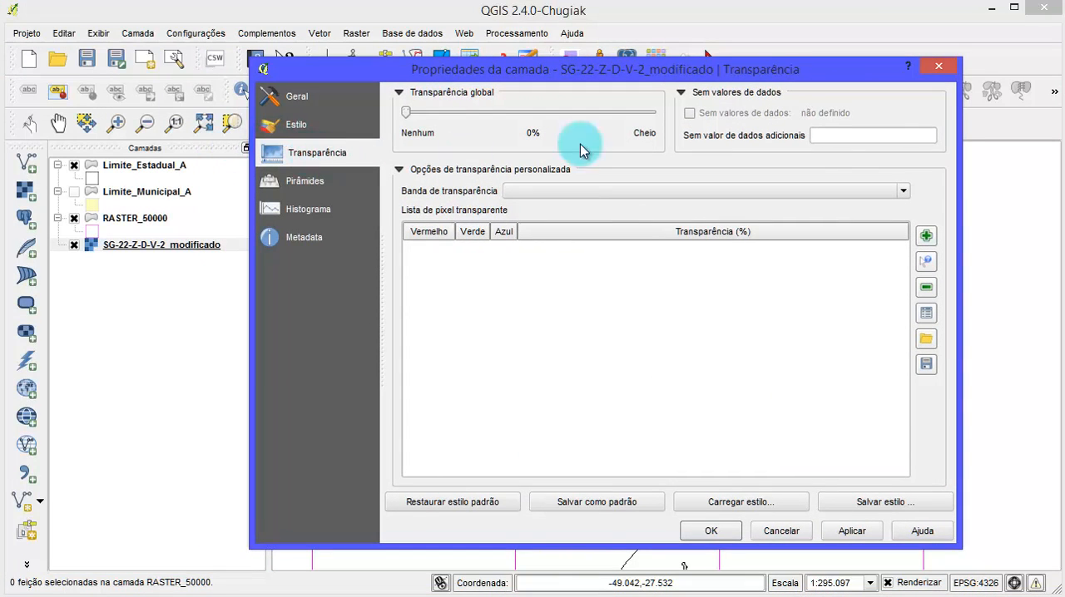
{"action": "left_click", "coordinate": [861, 136]}
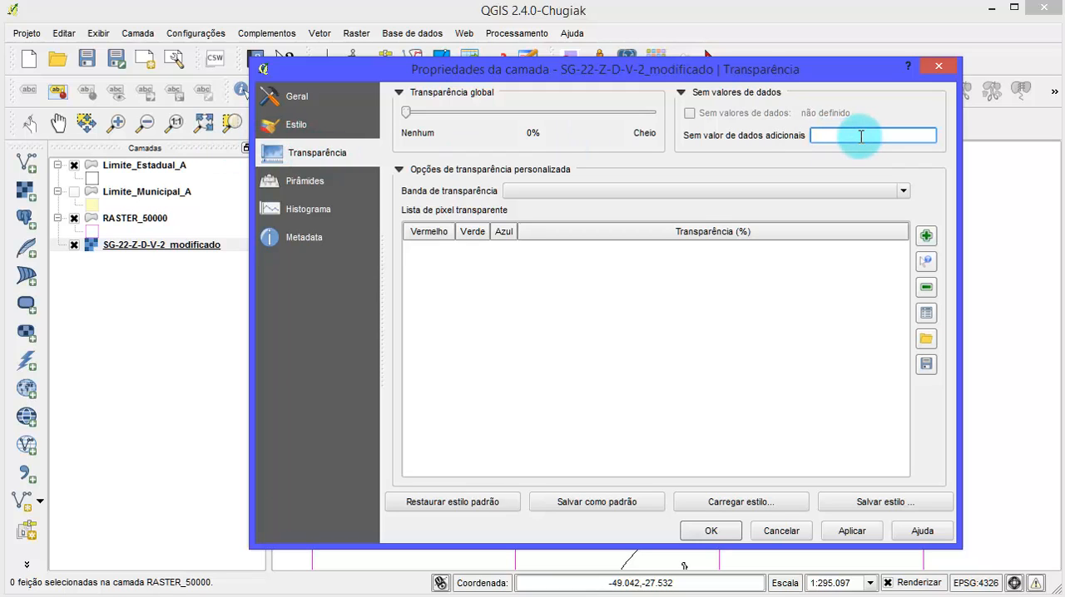
{"action": "left_click", "coordinate": [701, 529]}
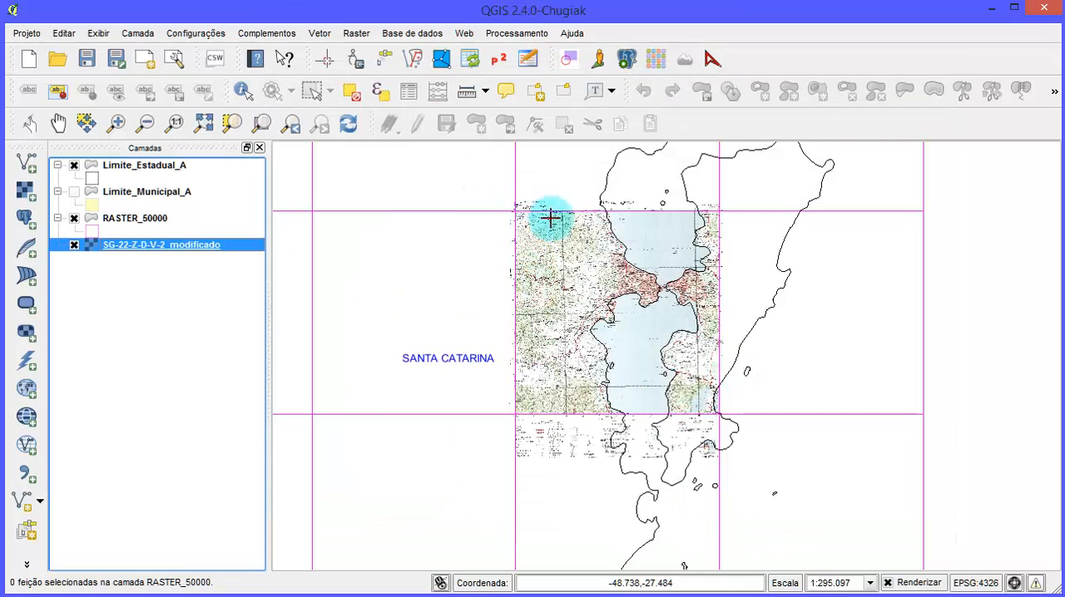
- Examine how the chart's coastline matches the state boundary around the southern bay and Praia de Fora
{"action": "scroll", "coordinate": [598, 402], "scroll_direction": "up", "scroll_amount": 1}
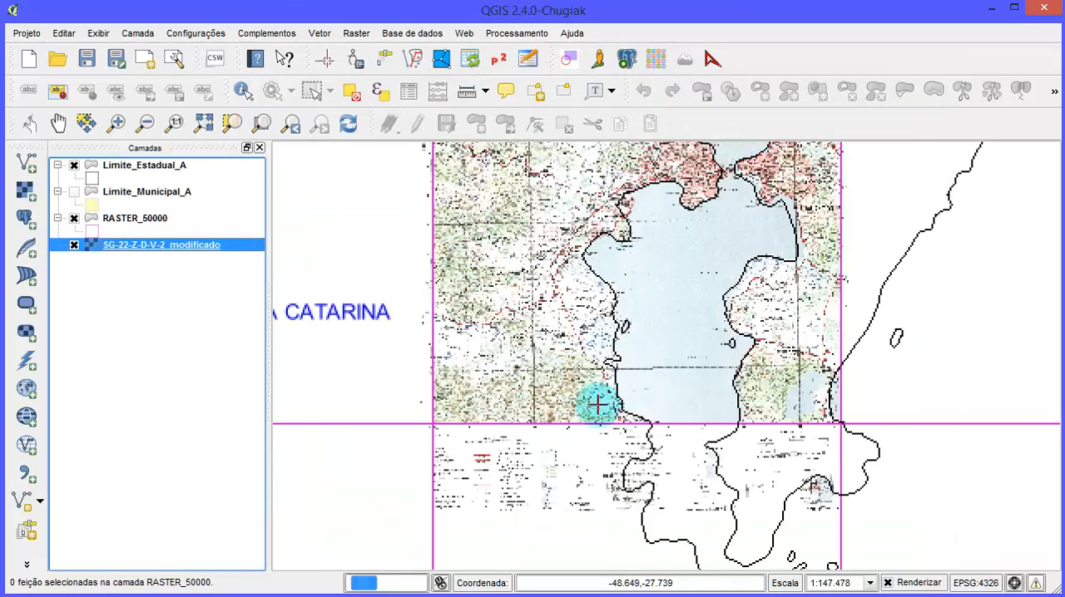
{"action": "scroll", "coordinate": [590, 399], "scroll_direction": "up", "scroll_amount": 1}
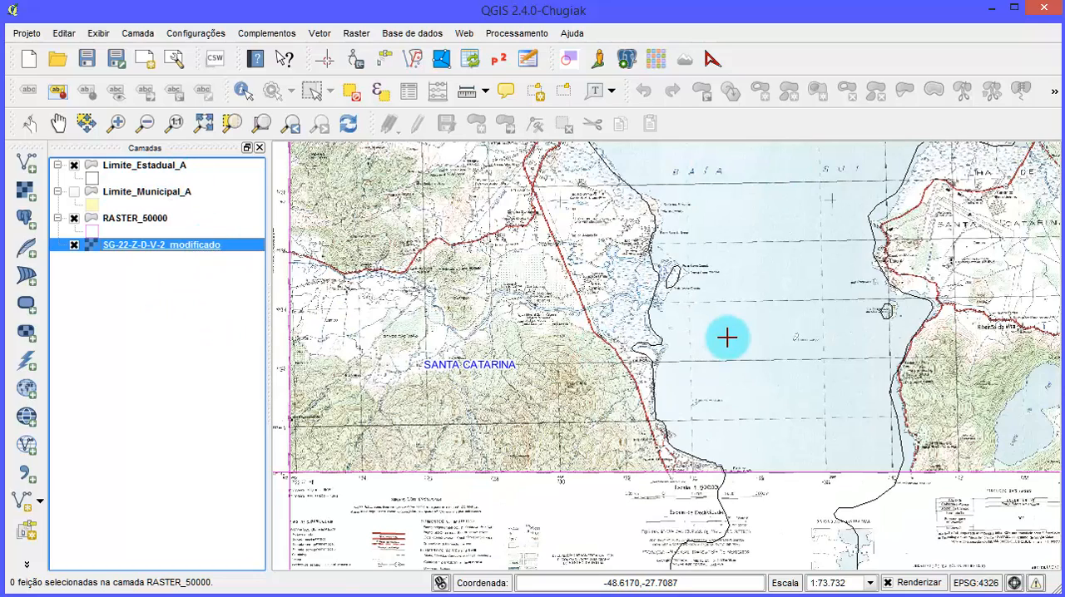
{"action": "scroll", "coordinate": [729, 337], "scroll_direction": "up", "scroll_amount": 1}
{"action": "scroll", "coordinate": [729, 337], "scroll_direction": "up", "scroll_amount": 2}
{"action": "scroll", "coordinate": [723, 418], "scroll_direction": "down", "scroll_amount": 1}
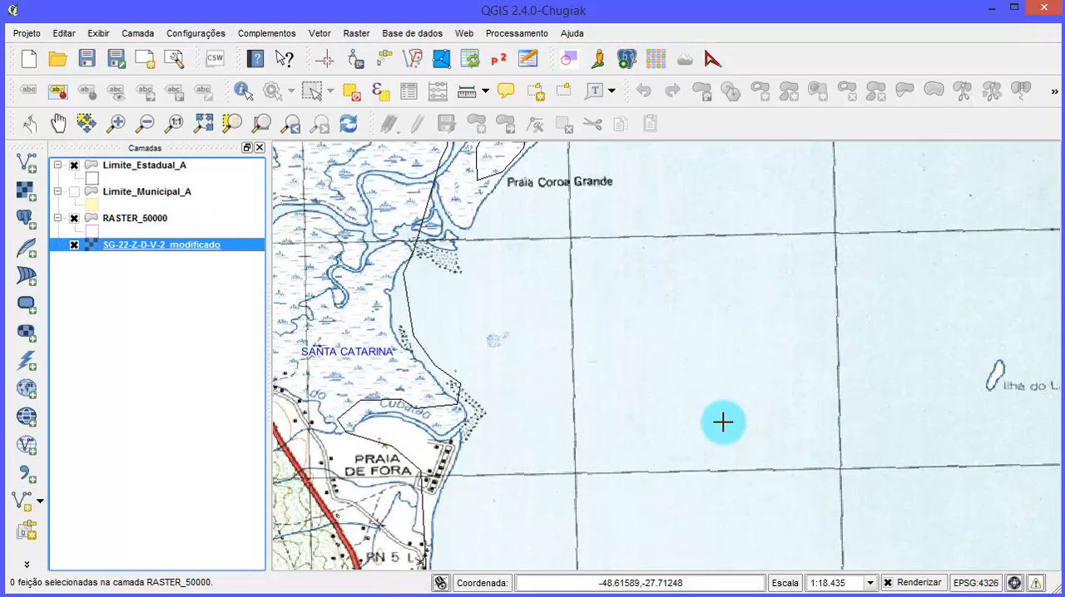
{"action": "scroll", "coordinate": [767, 384], "scroll_direction": "down", "scroll_amount": 1}
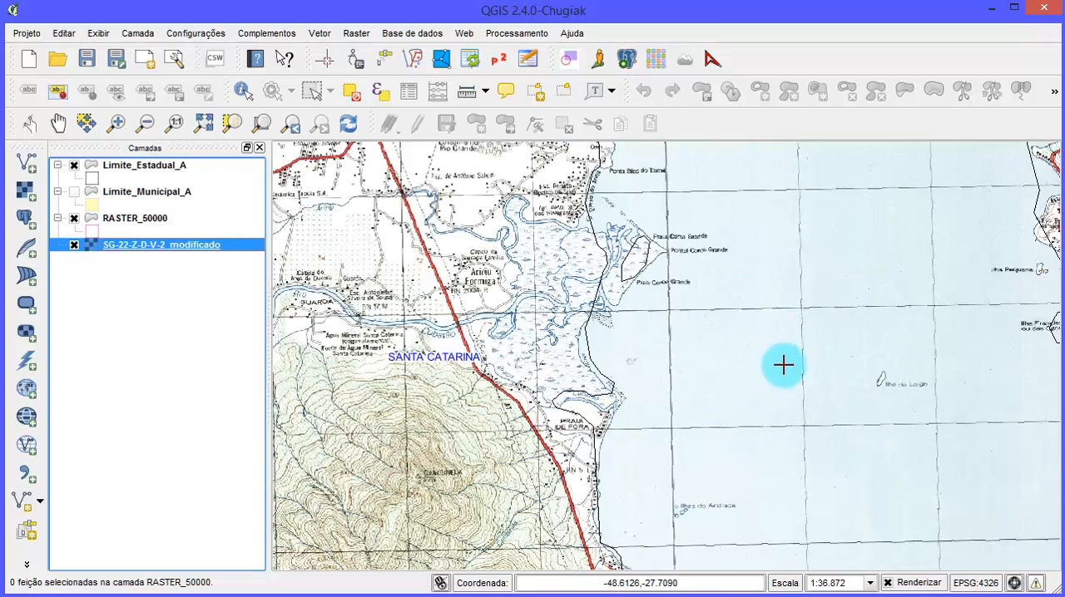
{"action": "scroll", "coordinate": [828, 376], "scroll_direction": "up", "scroll_amount": 1}
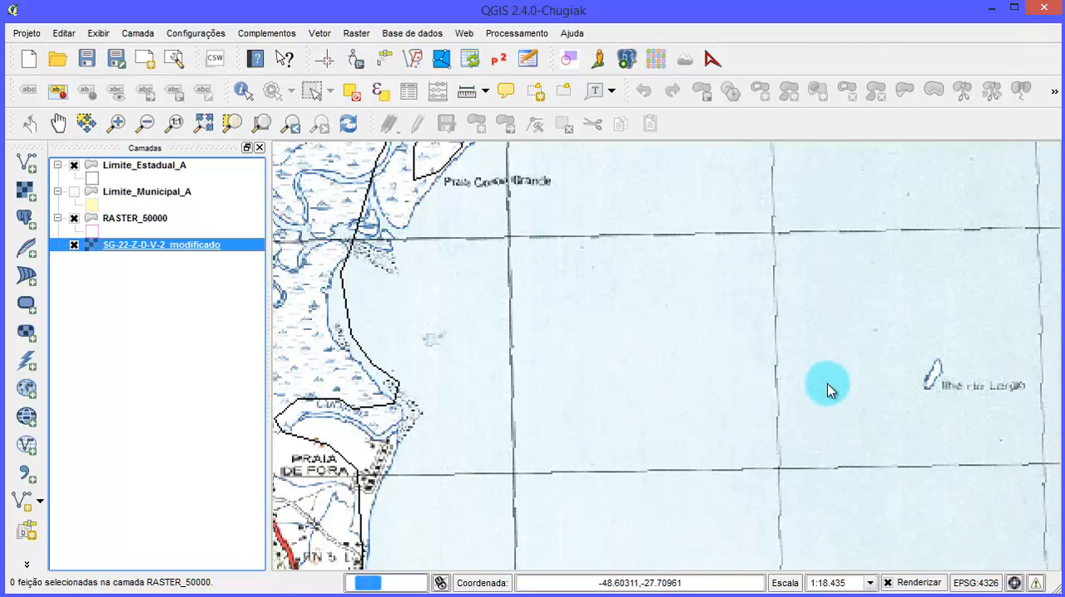
- Examine the chart's grid lines over the southern bay and its coastline down to the southern edge below Praia de Fora
{"action": "scroll", "coordinate": [773, 312], "scroll_direction": "up", "scroll_amount": 1}
{"action": "scroll", "coordinate": [773, 289], "scroll_direction": "down", "scroll_amount": 2}
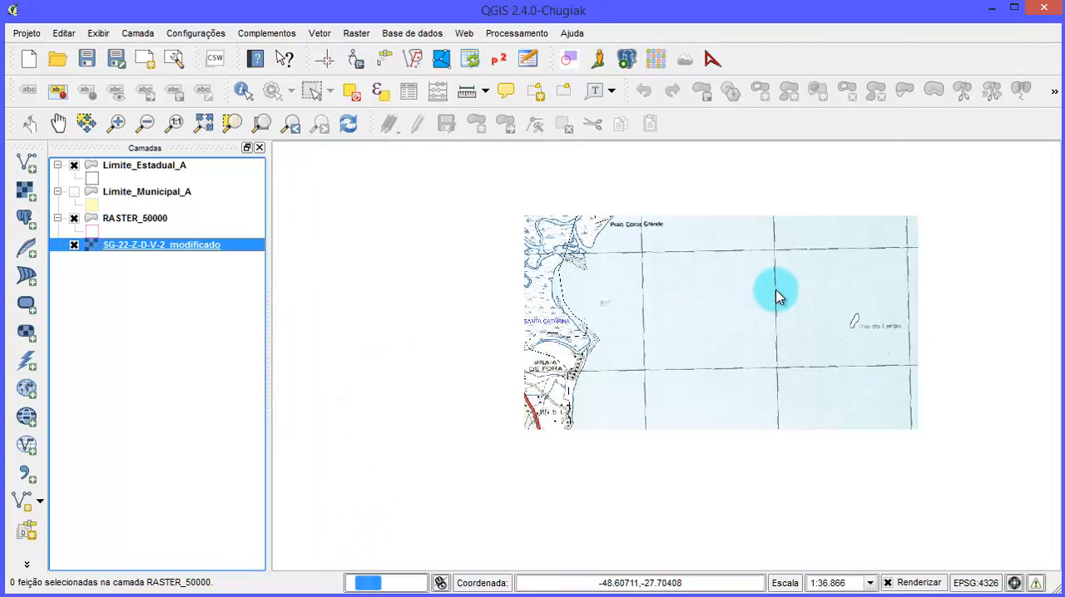
{"action": "scroll", "coordinate": [767, 243], "scroll_direction": "up", "scroll_amount": 1}
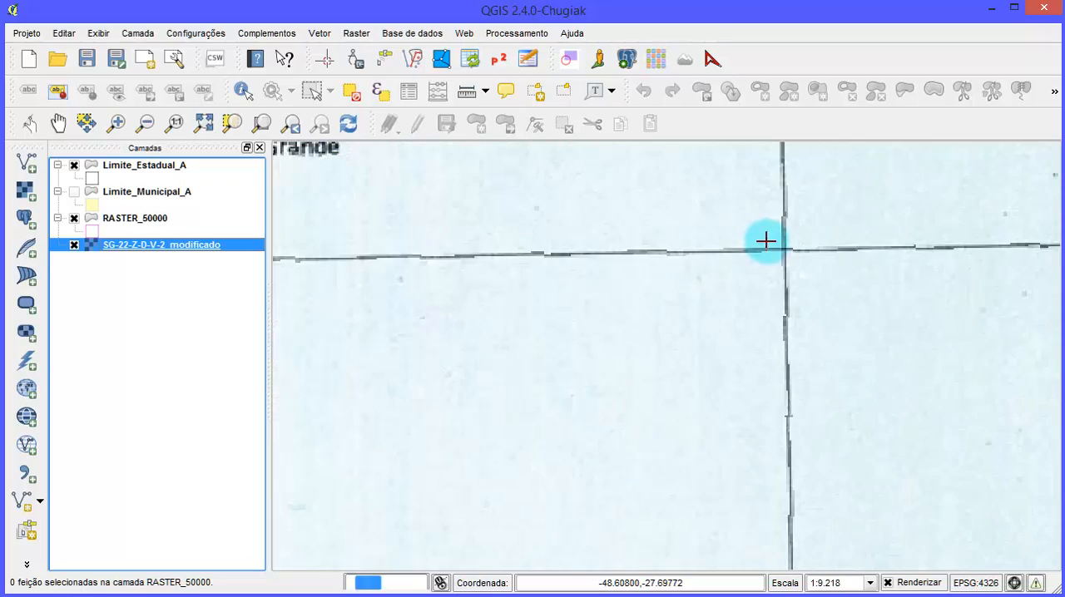
{"action": "scroll", "coordinate": [618, 264], "scroll_direction": "down", "scroll_amount": 2}
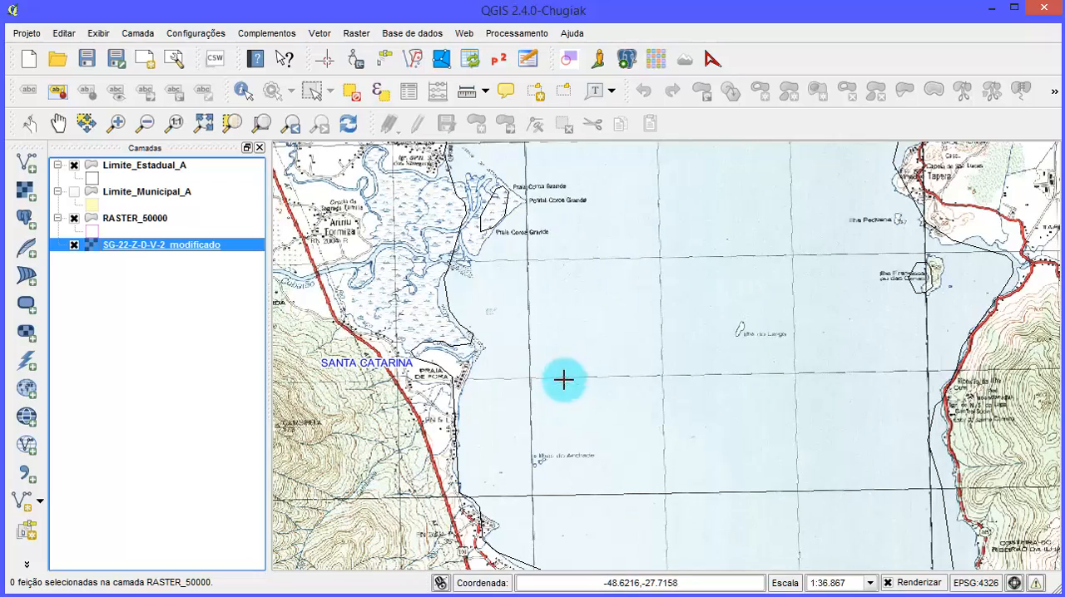
{"action": "left_click_drag", "start_coordinate": [527, 395], "coordinate": [699, 366]}
{"action": "left_click_drag", "start_coordinate": [616, 438], "coordinate": [654, 335]}
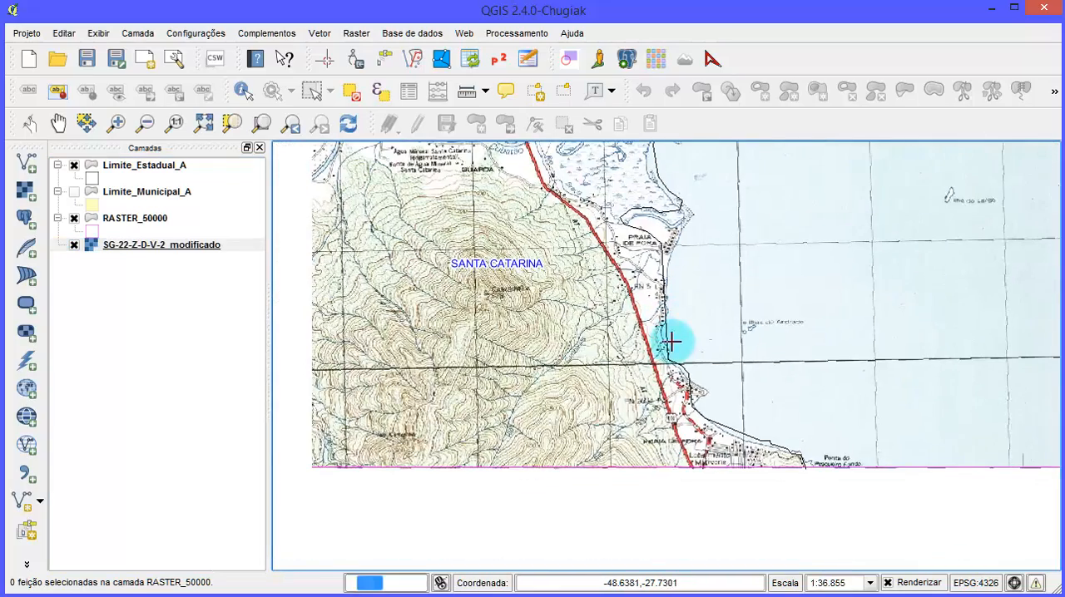
{"action": "left_click_drag", "start_coordinate": [611, 421], "coordinate": [688, 360]}
{"action": "scroll", "coordinate": [880, 252], "scroll_direction": "up", "scroll_amount": 1}
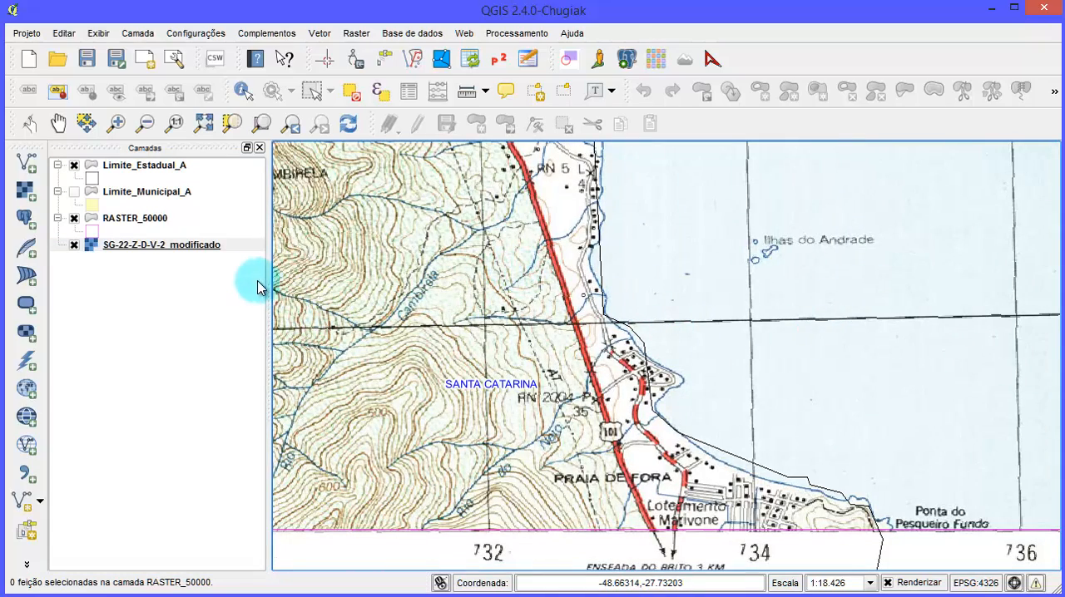
- Set the zoomed-in resampling of the SG-22-Z-D-V-2_modificado layer to Bilinear in its style properties
{"action": "left_click", "coordinate": [221, 244]}
{"action": "right_click", "coordinate": [221, 245]}
{"action": "left_click", "coordinate": [266, 450]}
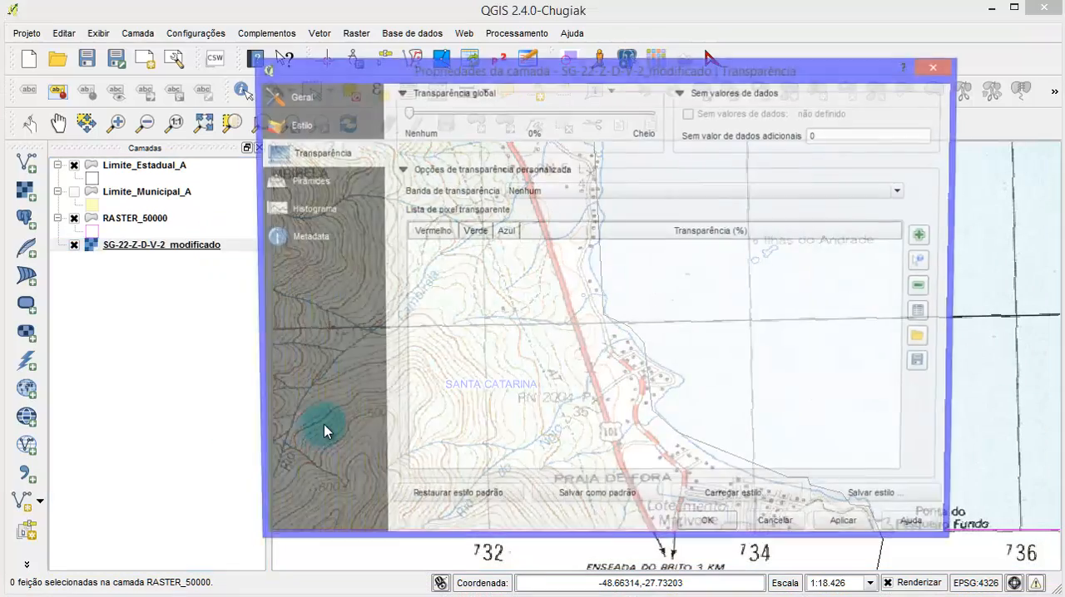
{"action": "left_click", "coordinate": [301, 125]}
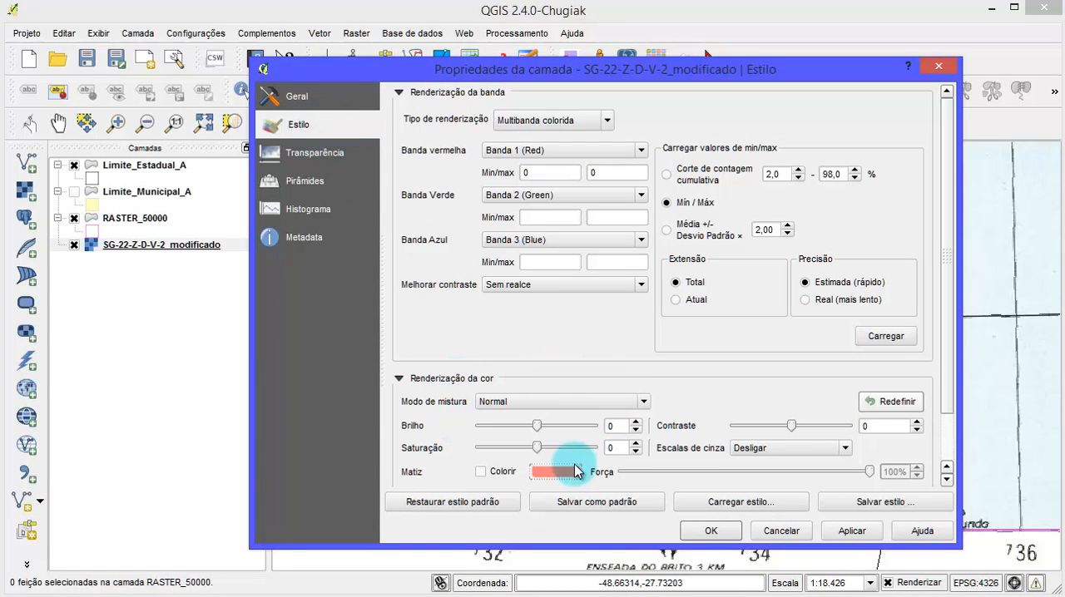
{"action": "scroll", "coordinate": [942, 401], "scroll_direction": "down", "scroll_amount": 2}
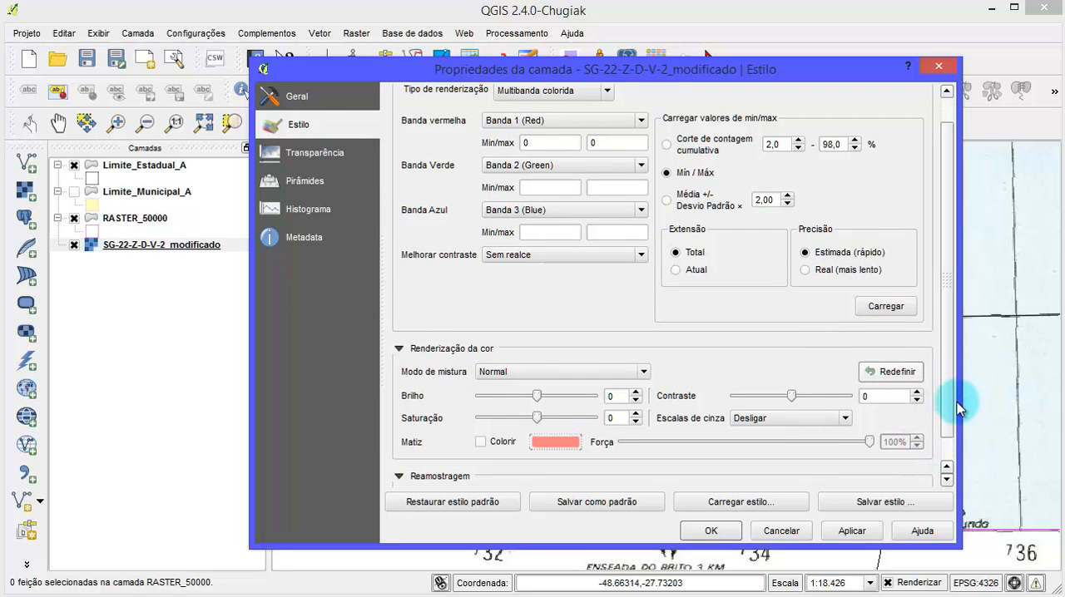
{"action": "left_click_drag", "start_coordinate": [950, 416], "coordinate": [947, 475]}
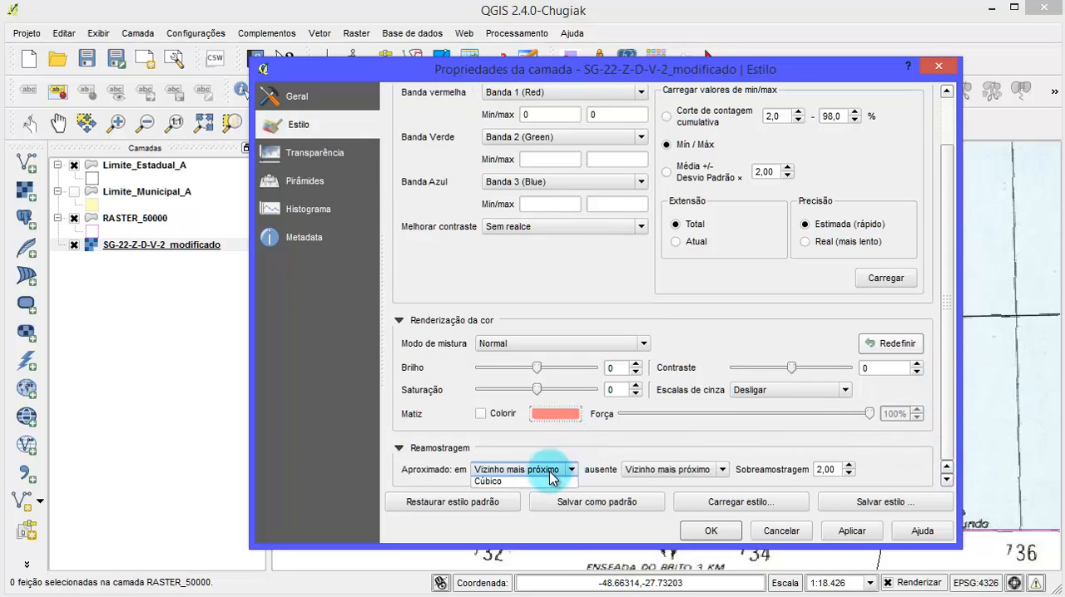
{"action": "left_click", "coordinate": [550, 497]}
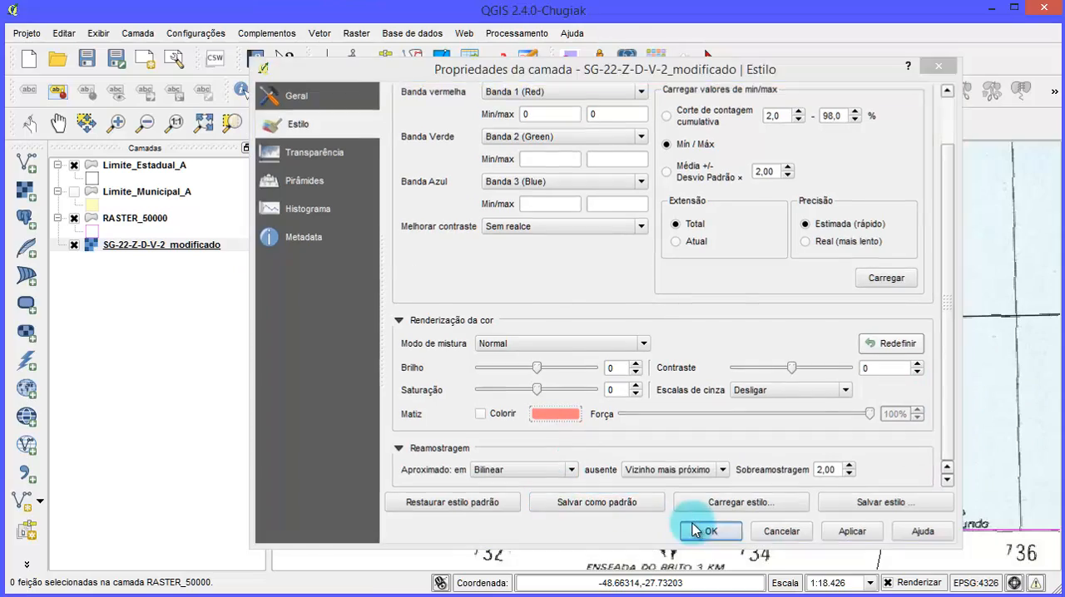
{"action": "left_click", "coordinate": [689, 527]}
- Examine the resampled chart against the state boundary from the southern edge up through Baía Sul to Baía Norte
{"action": "scroll", "coordinate": [848, 316], "scroll_direction": "down", "scroll_amount": 1}
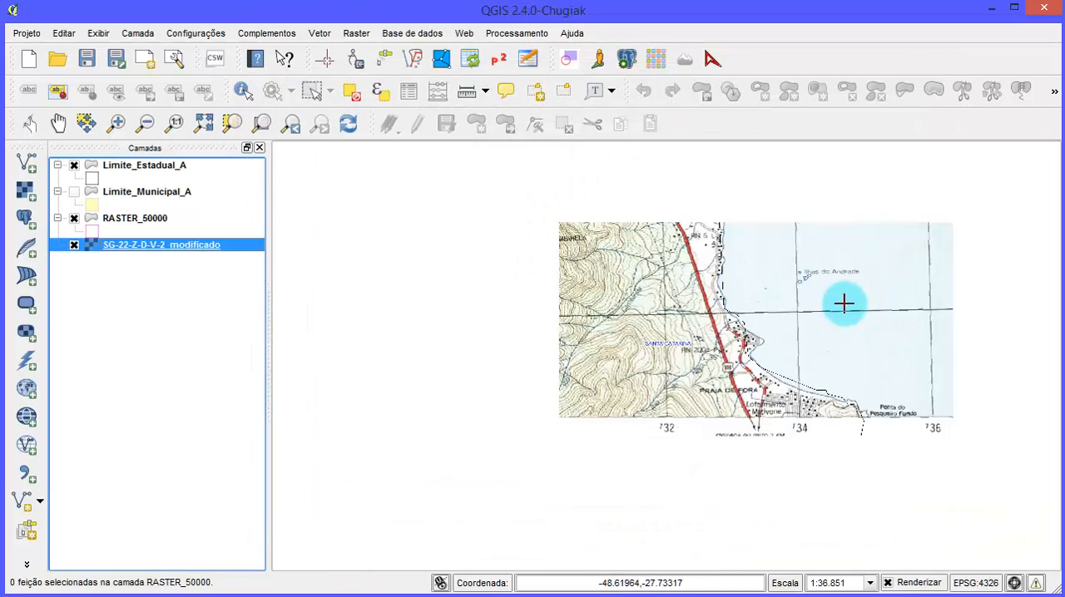
{"action": "scroll", "coordinate": [808, 319], "scroll_direction": "up", "scroll_amount": 1}
{"action": "scroll", "coordinate": [732, 304], "scroll_direction": "down", "scroll_amount": 1}
{"action": "scroll", "coordinate": [729, 303], "scroll_direction": "down", "scroll_amount": 2}
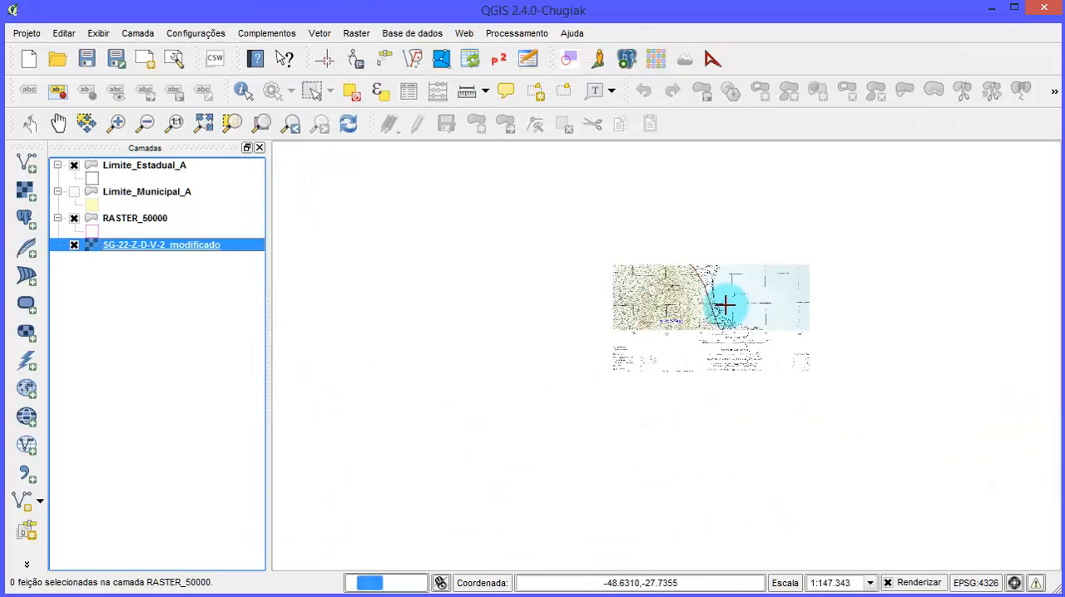
{"action": "scroll", "coordinate": [728, 305], "scroll_direction": "up", "scroll_amount": 1}
{"action": "left_click_drag", "start_coordinate": [749, 242], "coordinate": [664, 407]}
{"action": "left_click_drag", "start_coordinate": [746, 344], "coordinate": [585, 378]}
{"action": "left_click_drag", "start_coordinate": [689, 346], "coordinate": [589, 480]}
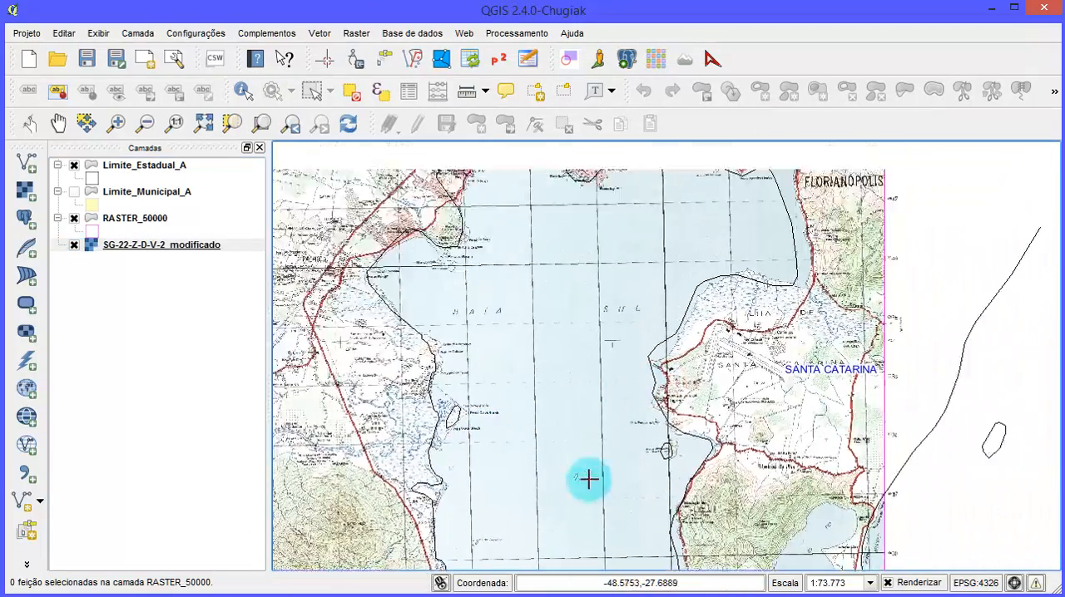
{"action": "left_click_drag", "start_coordinate": [665, 273], "coordinate": [609, 452]}
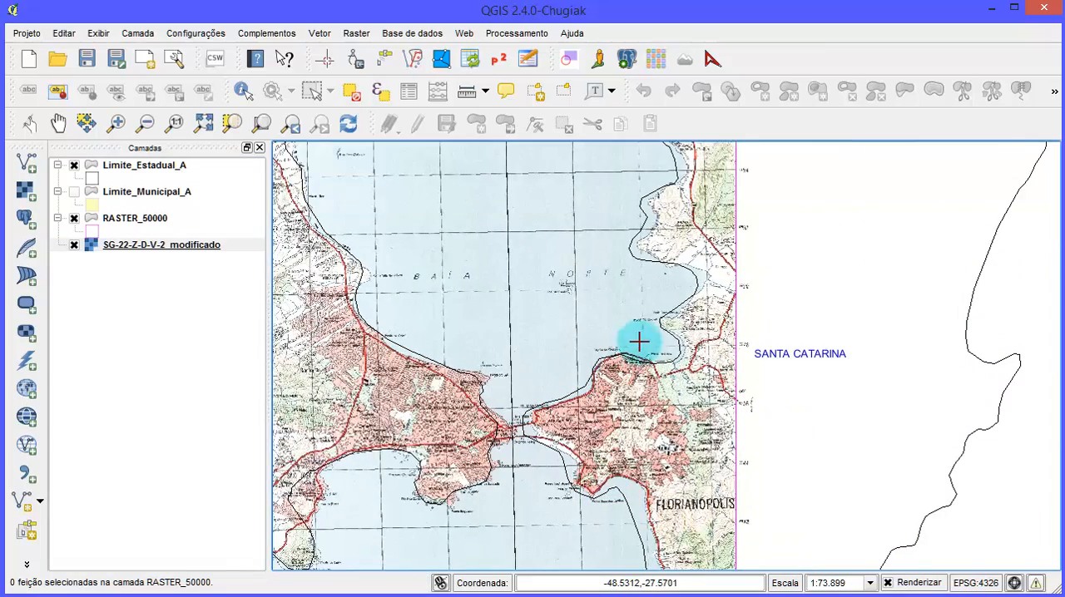
{"action": "left_click_drag", "start_coordinate": [665, 384], "coordinate": [661, 427]}
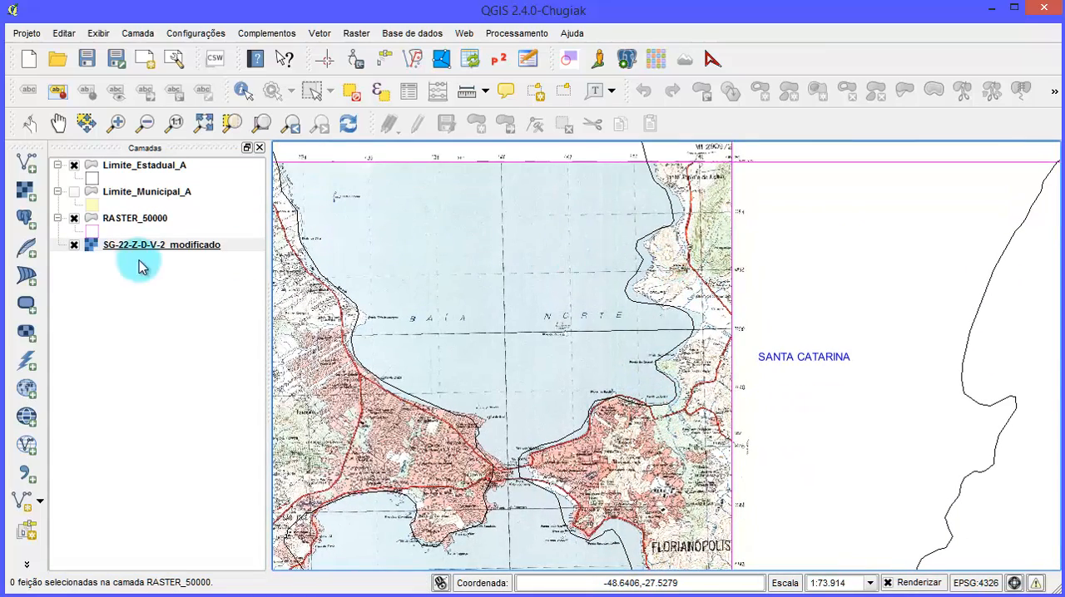
- Inspect the coastline and lettering around Itaguaçu, Coqueiros and Ilha das Conchas at close and wide scales
{"action": "left_click_drag", "start_coordinate": [520, 366], "coordinate": [636, 407]}
{"action": "left_click_drag", "start_coordinate": [633, 452], "coordinate": [658, 322]}
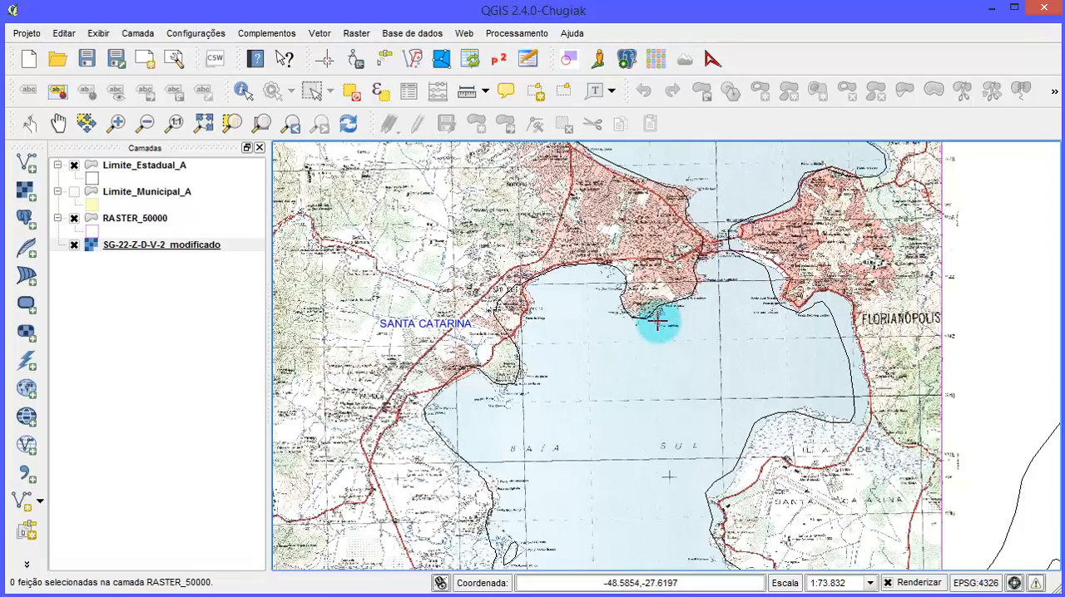
{"action": "scroll", "coordinate": [624, 272], "scroll_direction": "up", "scroll_amount": 2}
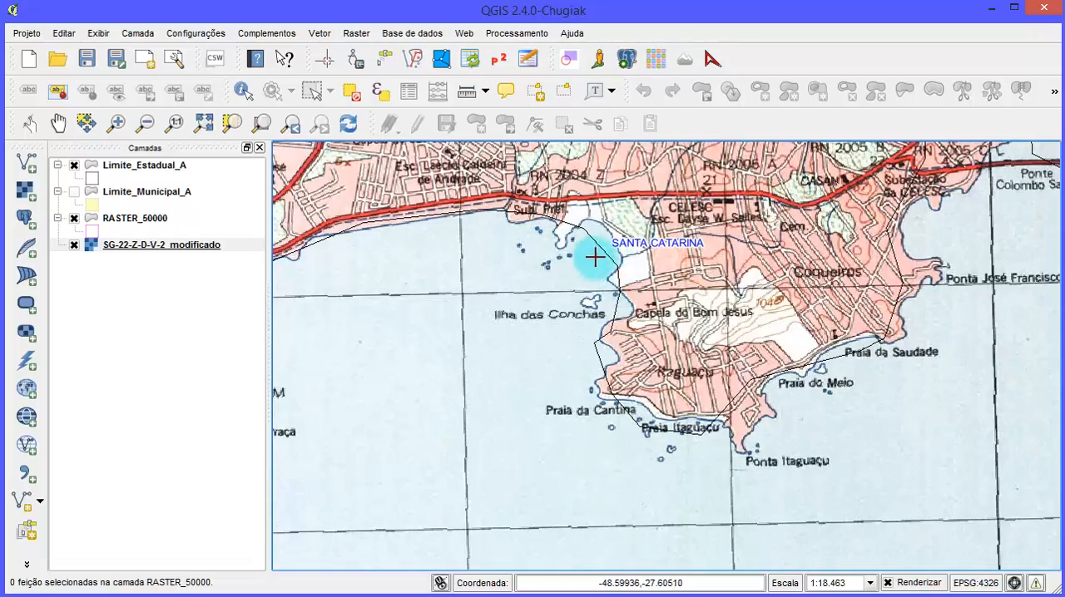
{"action": "scroll", "coordinate": [632, 334], "scroll_direction": "down", "scroll_amount": 2}
{"action": "scroll", "coordinate": [658, 304], "scroll_direction": "up", "scroll_amount": 3}
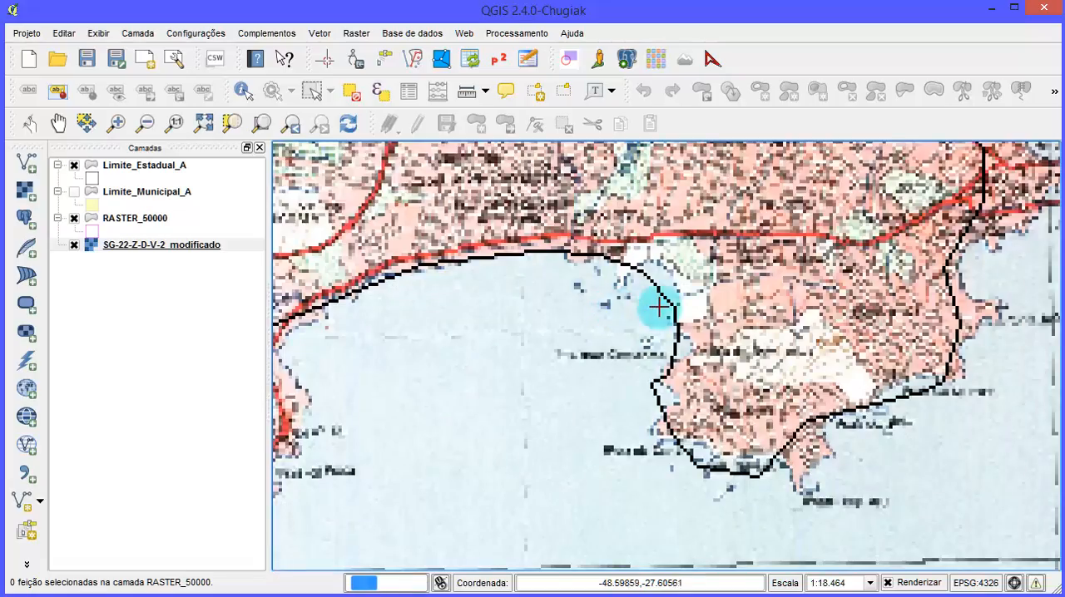
{"action": "scroll", "coordinate": [694, 358], "scroll_direction": "down", "scroll_amount": 1}
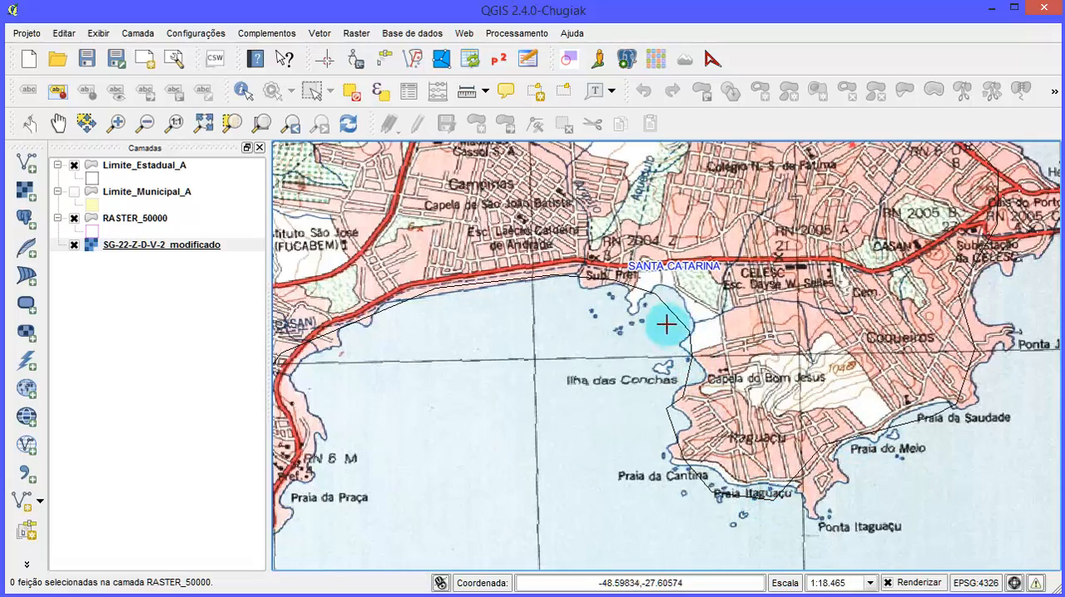
{"action": "scroll", "coordinate": [667, 325], "scroll_direction": "down", "scroll_amount": 1}
{"action": "scroll", "coordinate": [630, 374], "scroll_direction": "down", "scroll_amount": 1}
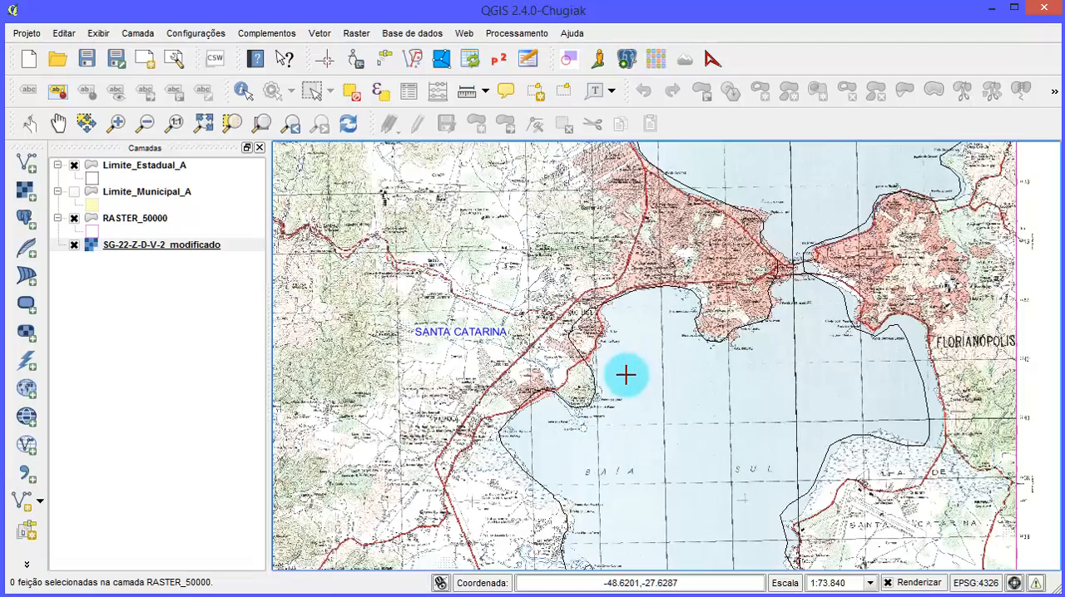
{"action": "scroll", "coordinate": [592, 391], "scroll_direction": "up", "scroll_amount": 1}
{"action": "scroll", "coordinate": [594, 381], "scroll_direction": "down", "scroll_amount": 1}
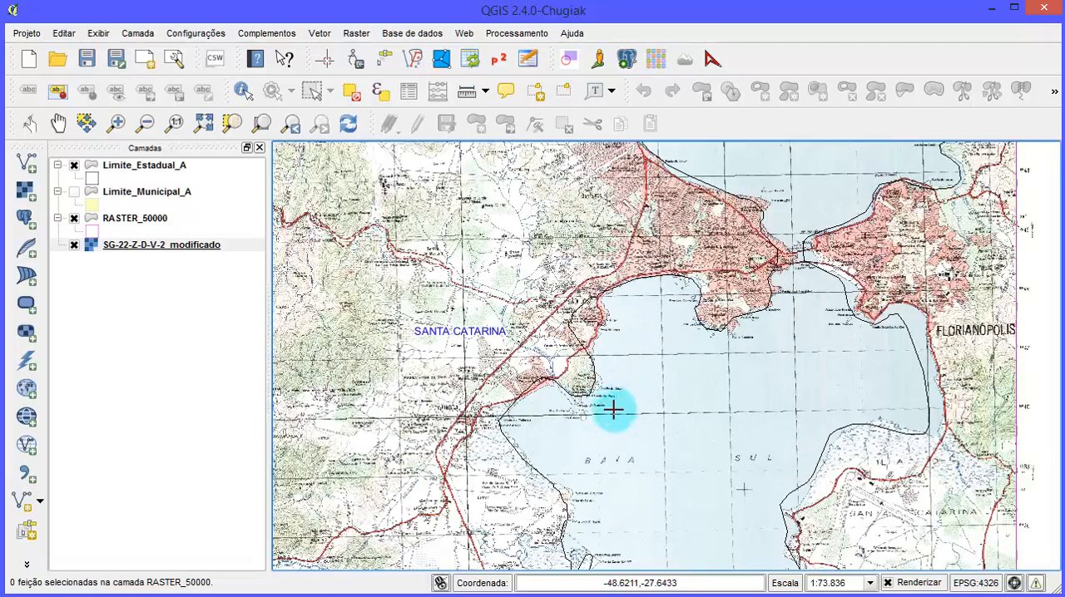
- Examine the Cubatão river mouth and Coroa Grande area in detail, and the whole chart's fit within its grid cell
{"action": "scroll", "coordinate": [599, 429], "scroll_direction": "up", "scroll_amount": 1}
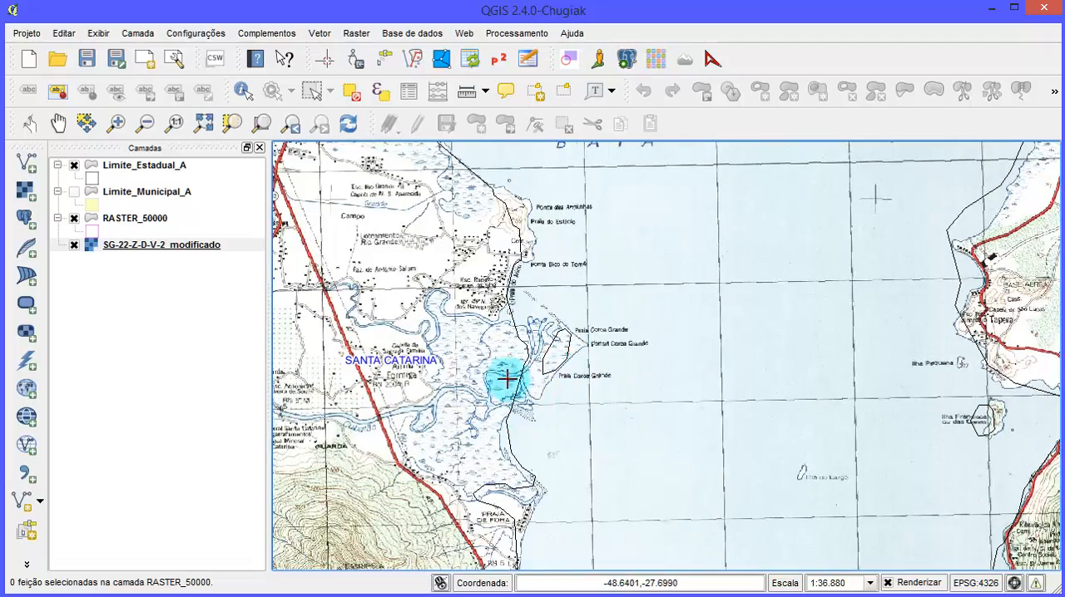
{"action": "scroll", "coordinate": [538, 385], "scroll_direction": "down", "scroll_amount": 1}
{"action": "left_click_drag", "start_coordinate": [789, 415], "coordinate": [655, 406]}
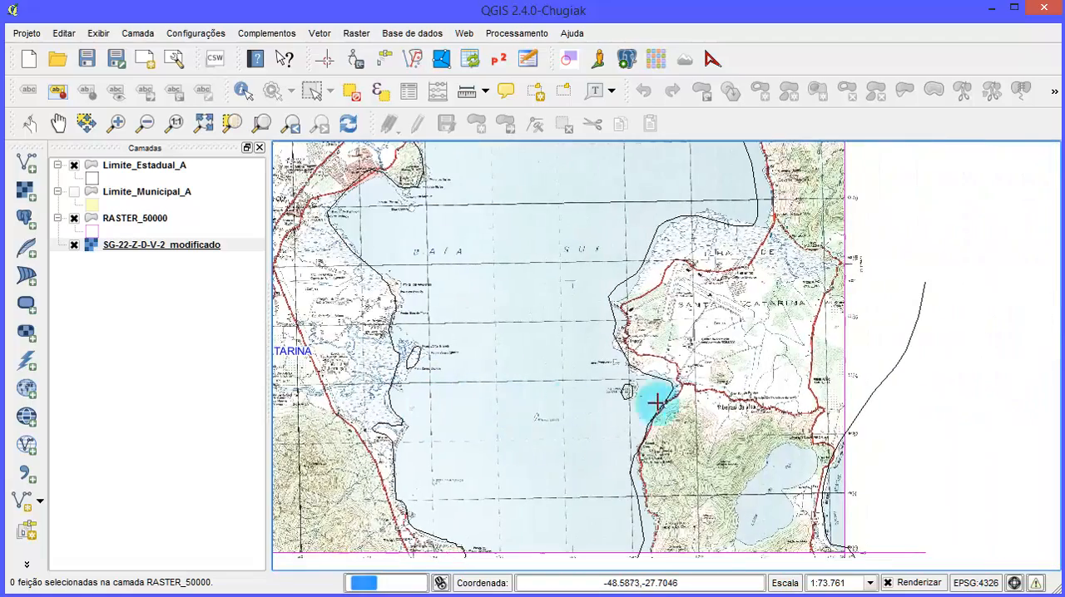
{"action": "scroll", "coordinate": [643, 324], "scroll_direction": "down", "scroll_amount": 1}
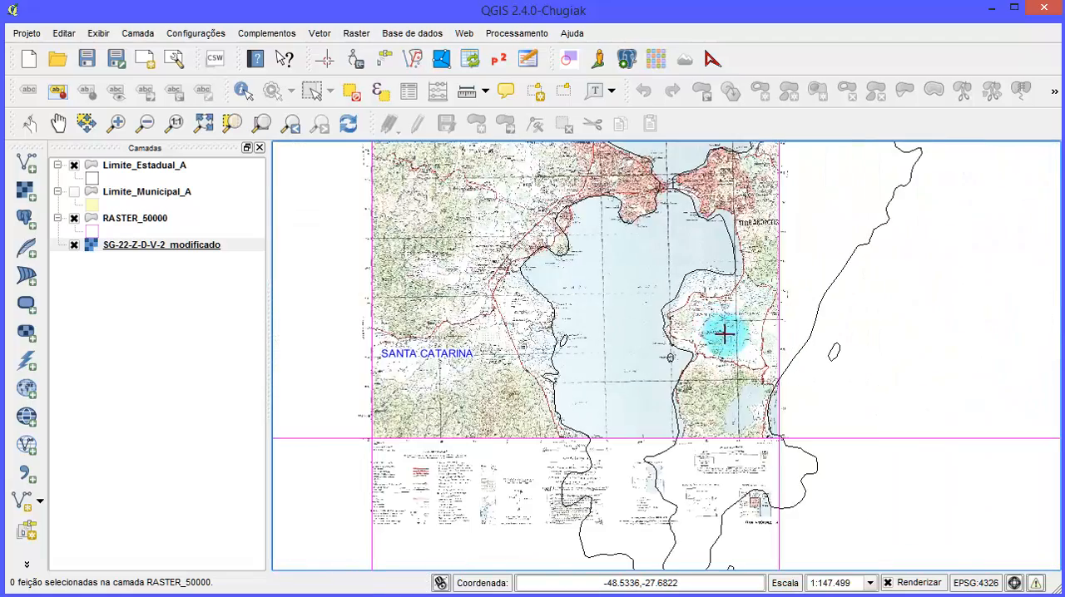
{"action": "scroll", "coordinate": [721, 333], "scroll_direction": "down", "scroll_amount": 1}
{"action": "scroll", "coordinate": [706, 340], "scroll_direction": "up", "scroll_amount": 1}
{"action": "scroll", "coordinate": [561, 325], "scroll_direction": "up", "scroll_amount": 1}
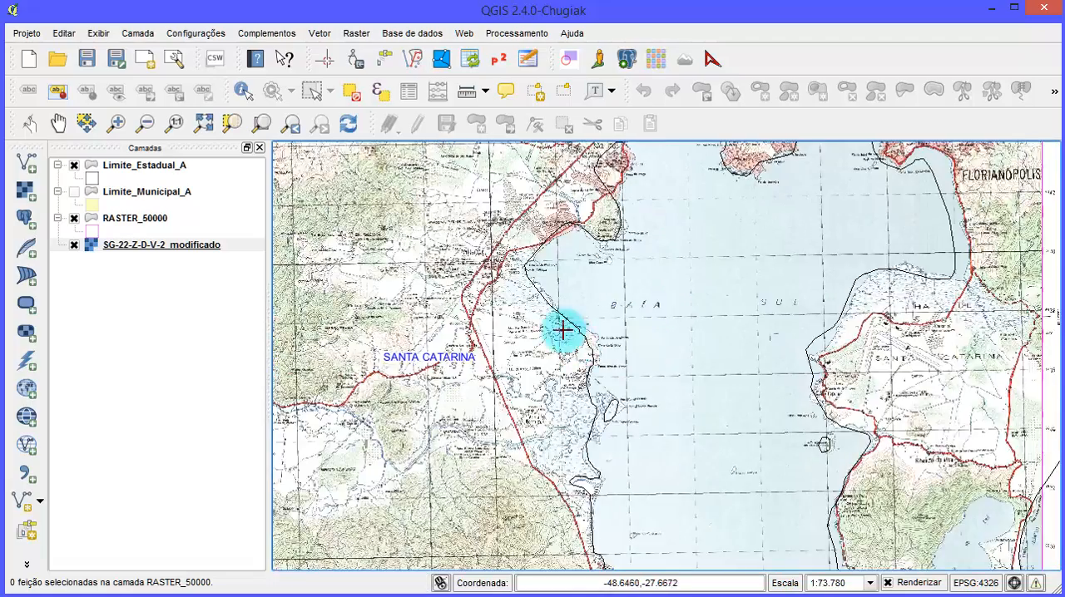
{"action": "scroll", "coordinate": [563, 332], "scroll_direction": "down", "scroll_amount": 1}
{"action": "scroll", "coordinate": [545, 405], "scroll_direction": "up", "scroll_amount": 2}
{"action": "scroll", "coordinate": [424, 396], "scroll_direction": "up", "scroll_amount": 1}
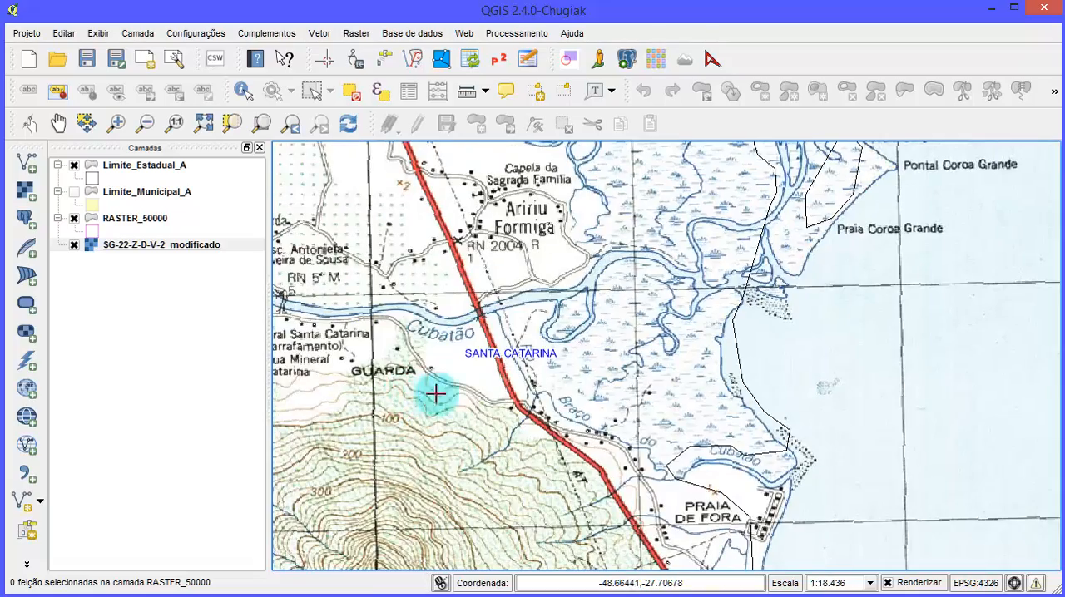
{"action": "scroll", "coordinate": [682, 376], "scroll_direction": "up", "scroll_amount": 1}
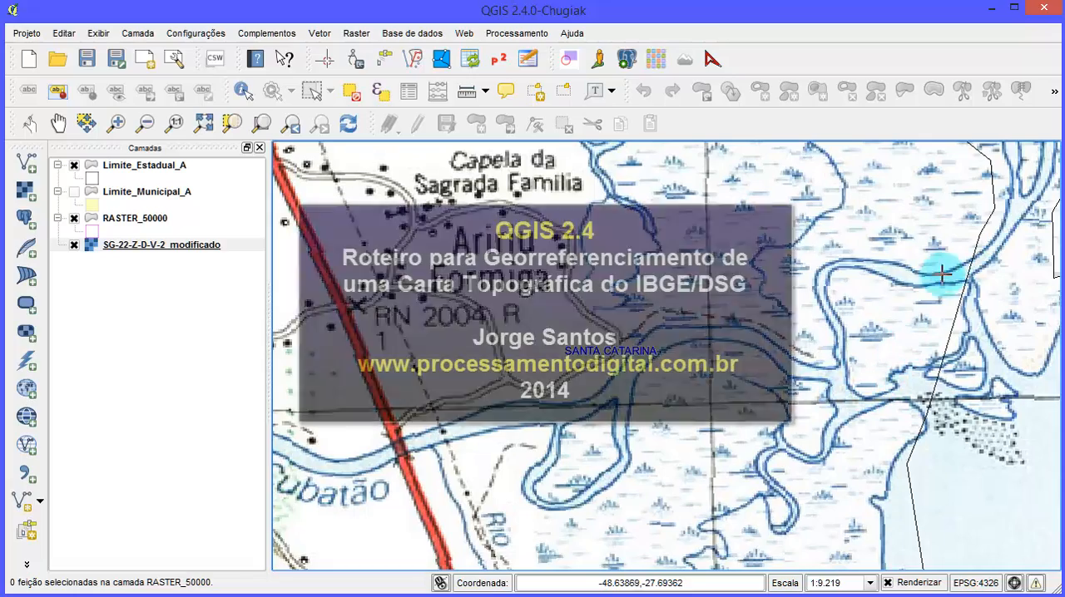
{"action": "scroll", "coordinate": [794, 434], "scroll_direction": "down", "scroll_amount": 2}
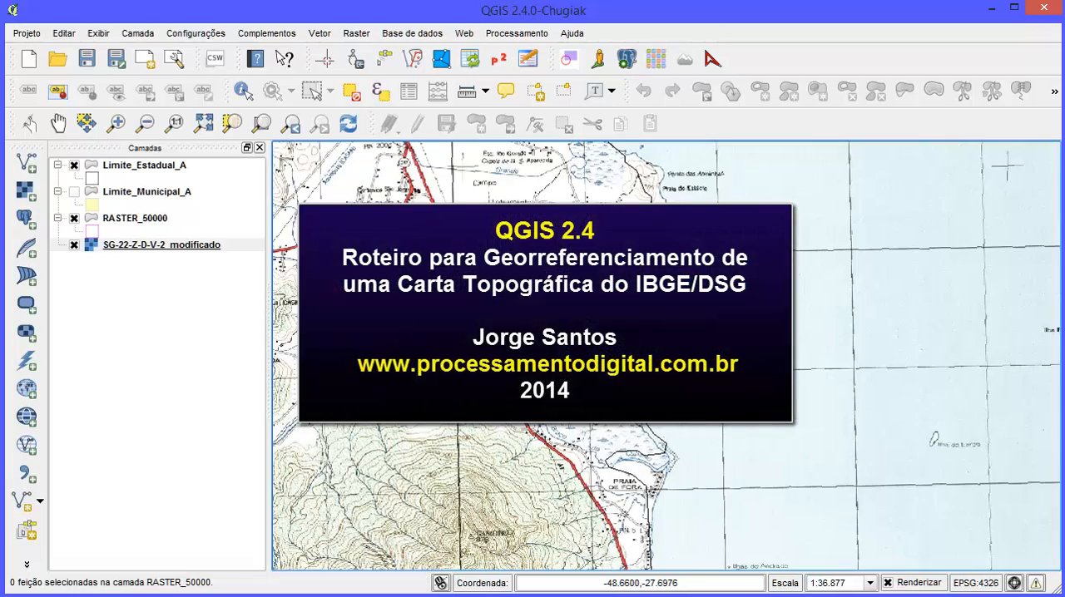
{"action": "scroll", "coordinate": [795, 434], "scroll_direction": "down", "scroll_amount": 1}
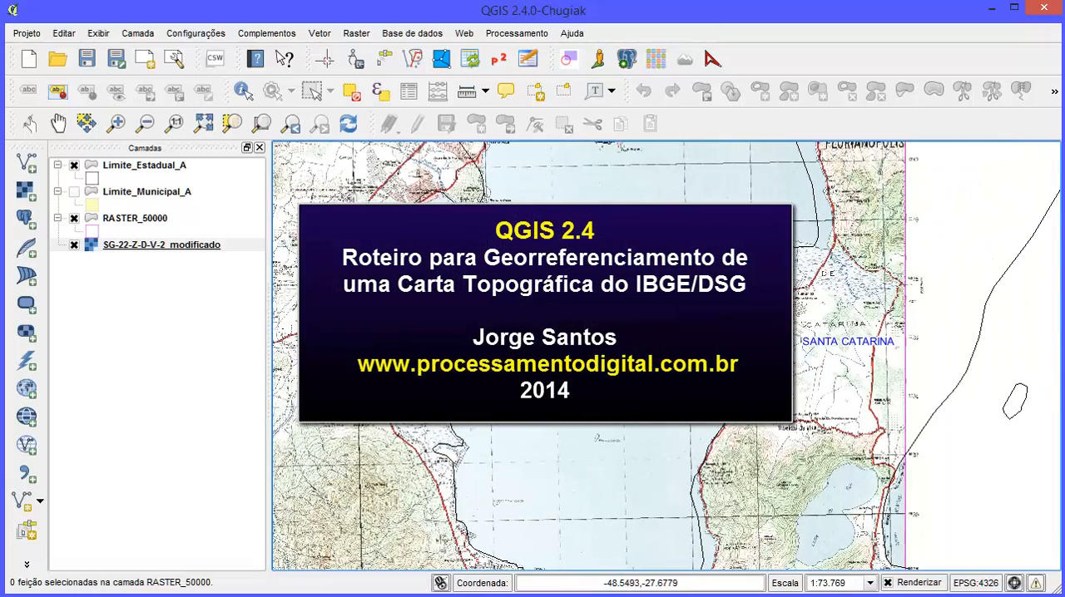
{"action": "scroll", "coordinate": [808, 449], "scroll_direction": "down", "scroll_amount": 1}
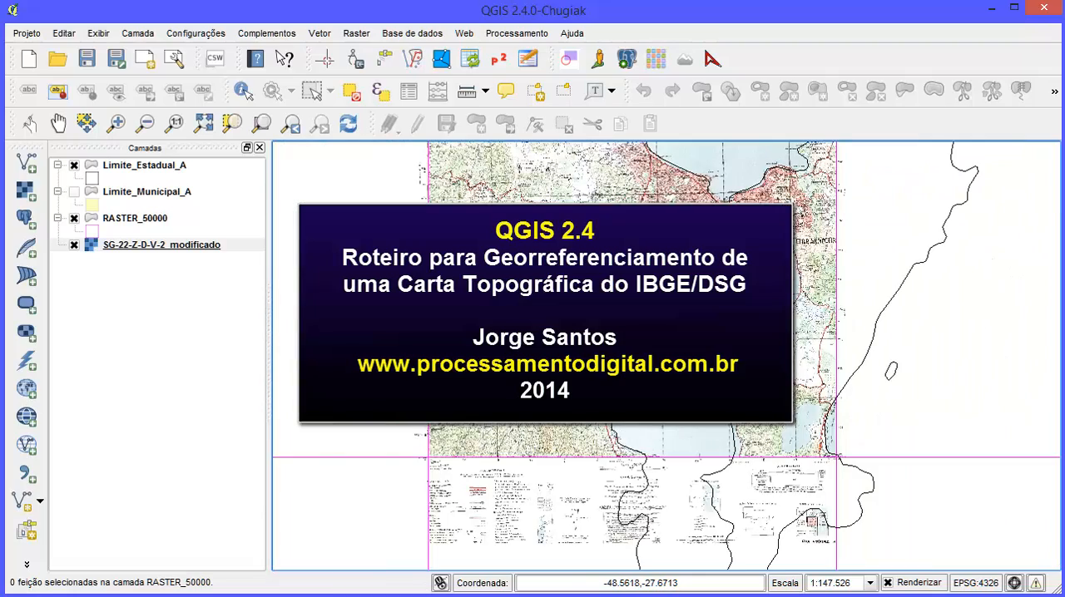